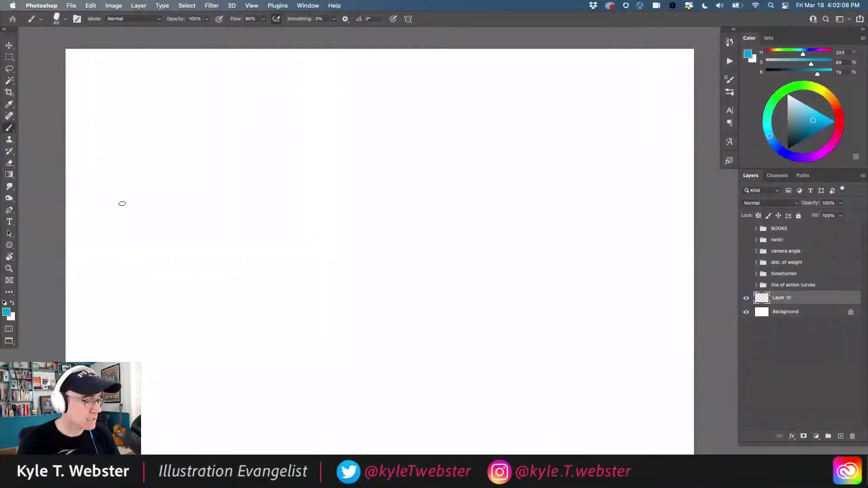
# Show the BOOKS layer group and examine its three drawing-book covers.
pyautogui.click(746, 229)
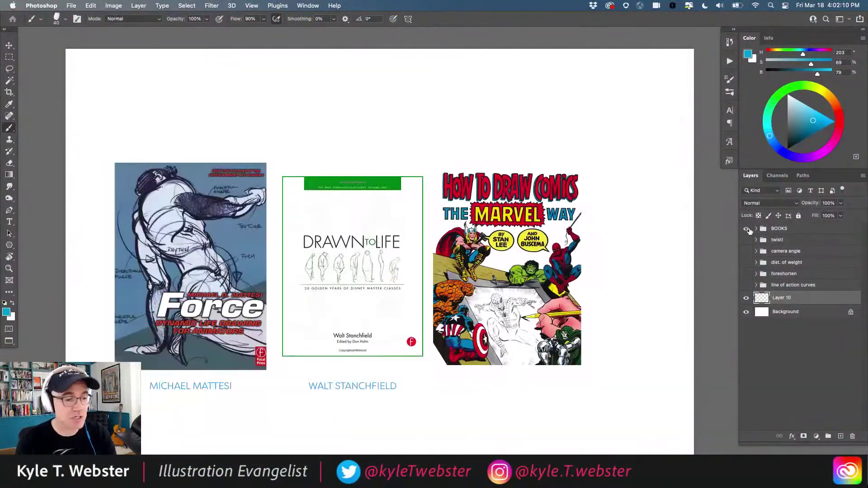
pyautogui.scroll(5, 271, 319)
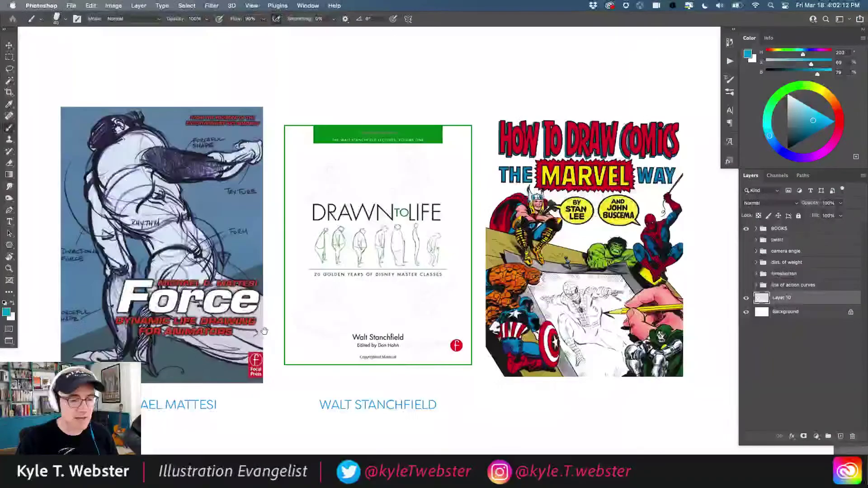
pyautogui.moveTo(271, 319); pyautogui.dragTo(271, 302)
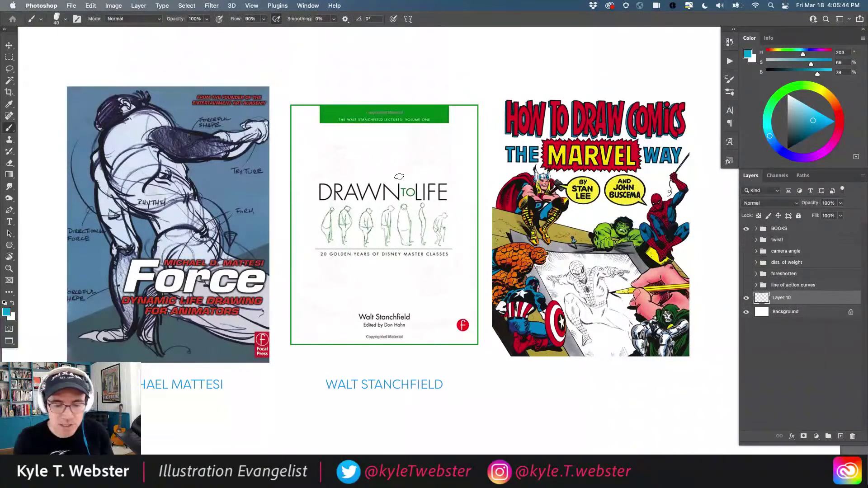
# Hide the BOOKS layer group and show the line of action curves group with its title in view.
pyautogui.click(746, 228)
pyautogui.click(746, 285)
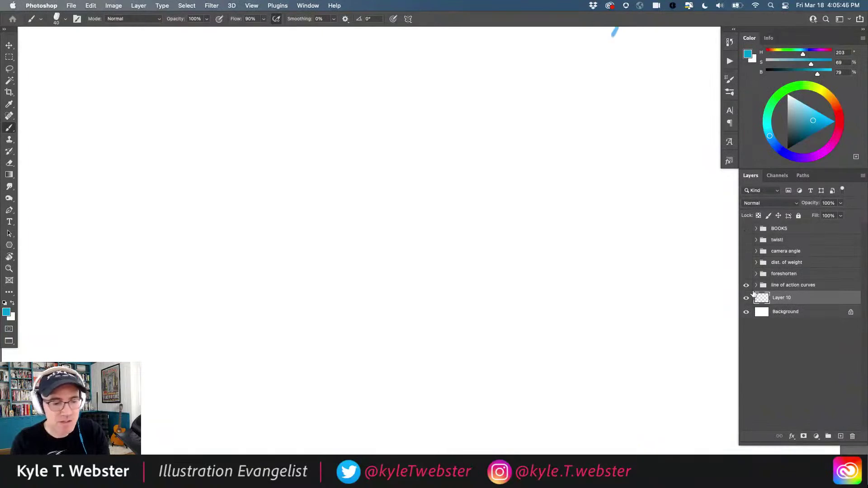
pyautogui.moveTo(316, 146); pyautogui.dragTo(310, 236)
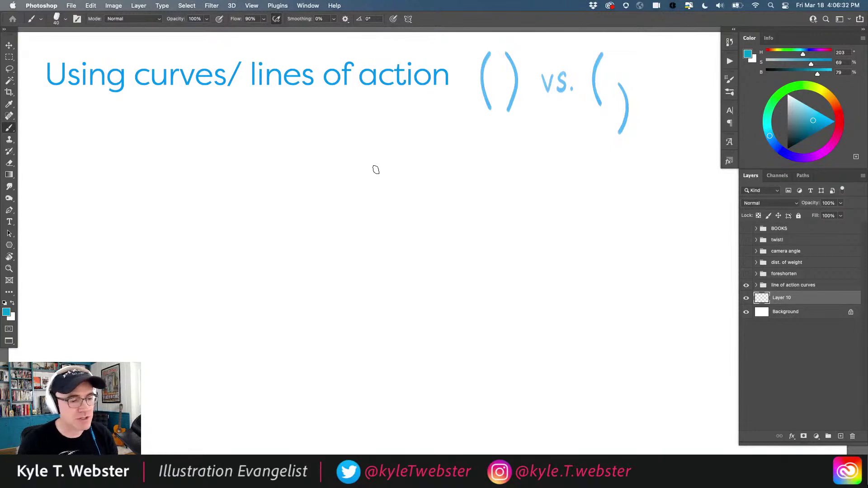
# Sketch a front-facing standing figure in blue below the title: tapered head, round rib cage, boxy pelvis, straight legs and feet.
pyautogui.moveTo(383, 164)
pyautogui.mouseDown()
pyautogui.moveTo(369, 182)
pyautogui.moveTo(364, 172)
pyautogui.mouseUp()
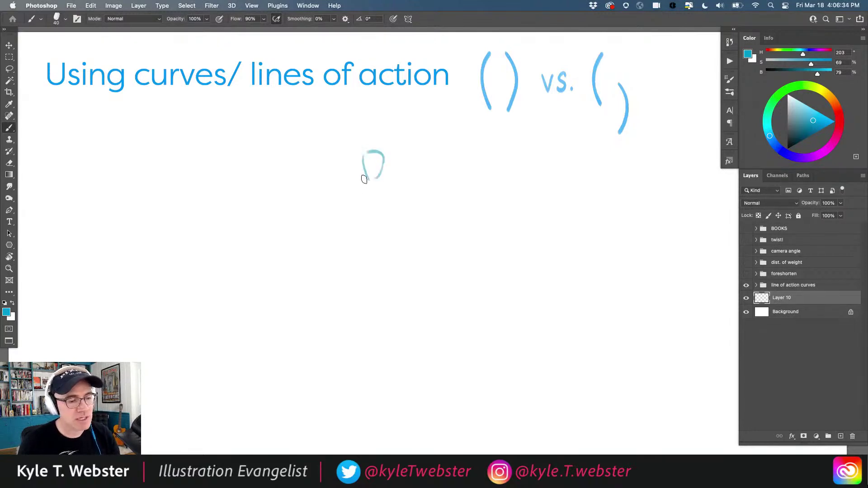
pyautogui.moveTo(377, 206)
pyautogui.mouseDown()
pyautogui.moveTo(370, 223)
pyautogui.moveTo(389, 223)
pyautogui.moveTo(372, 218)
pyautogui.moveTo(360, 229)
pyautogui.moveTo(392, 212)
pyautogui.moveTo(381, 194)
pyautogui.moveTo(359, 206)
pyautogui.moveTo(384, 234)
pyautogui.moveTo(360, 257)
pyautogui.moveTo(373, 272)
pyautogui.moveTo(391, 272)
pyautogui.moveTo(360, 269)
pyautogui.mouseUp()
pyautogui.moveTo(392, 255)
pyautogui.mouseDown()
pyautogui.moveTo(391, 271)
pyautogui.moveTo(359, 273)
pyautogui.mouseUp()
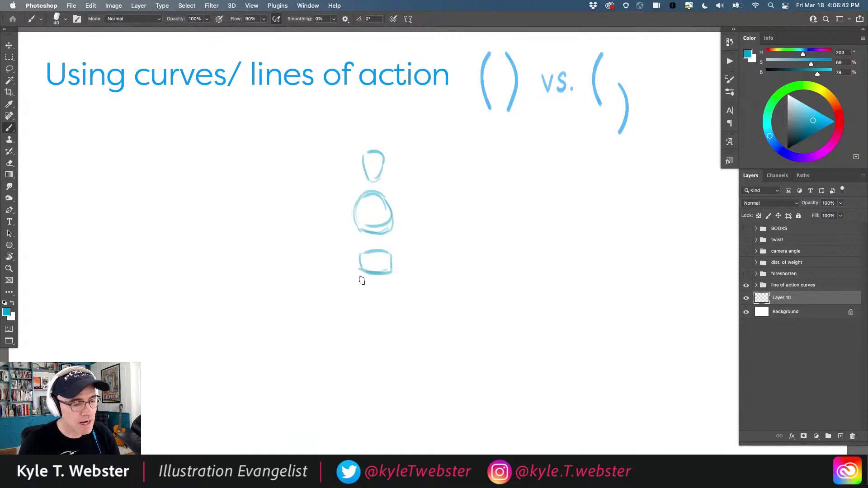
pyautogui.moveTo(356, 265)
pyautogui.mouseDown()
pyautogui.moveTo(358, 281)
pyautogui.moveTo(393, 285)
pyautogui.moveTo(390, 326)
pyautogui.mouseUp()
pyautogui.moveTo(357, 280); pyautogui.dragTo(364, 387)
pyautogui.moveTo(389, 333)
pyautogui.mouseDown()
pyautogui.moveTo(392, 388)
pyautogui.moveTo(407, 393)
pyautogui.moveTo(356, 396)
pyautogui.mouseUp()
# Mark the standing figure's two shoulder points and draw both arms hanging straight down with short hand strokes.
pyautogui.click(393, 199)
pyautogui.click(352, 199)
pyautogui.moveTo(351, 203); pyautogui.dragTo(348, 289)
pyautogui.moveTo(395, 202); pyautogui.dragTo(404, 278)
pyautogui.moveTo(349, 293); pyautogui.dragTo(348, 301)
pyautogui.moveTo(403, 279); pyautogui.dragTo(405, 295)
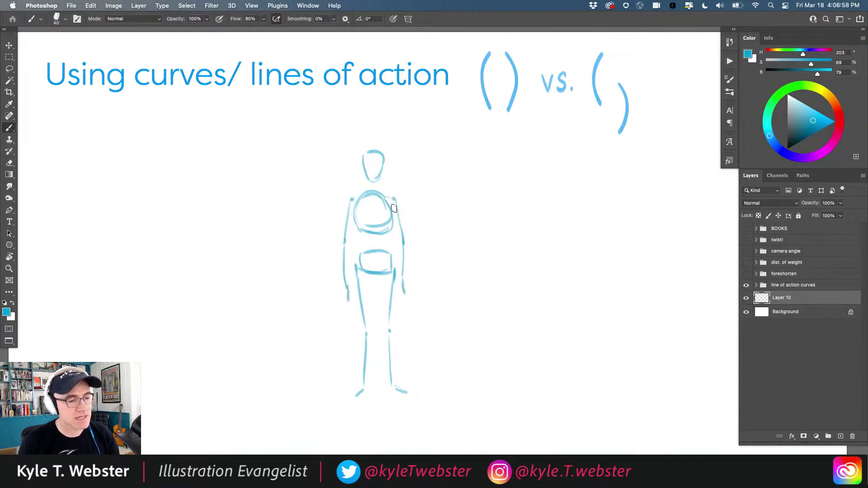
# Strengthen the standing figure's shoulder line and chest outline, and round out both shoulders.
pyautogui.moveTo(341, 200)
pyautogui.mouseDown()
pyautogui.moveTo(359, 192)
pyautogui.moveTo(402, 201)
pyautogui.moveTo(394, 217)
pyautogui.moveTo(371, 225)
pyautogui.moveTo(342, 202)
pyautogui.moveTo(355, 228)
pyautogui.moveTo(371, 233)
pyautogui.moveTo(405, 206)
pyautogui.moveTo(387, 229)
pyautogui.mouseUp()
pyautogui.moveTo(346, 202); pyautogui.dragTo(348, 218)
pyautogui.moveTo(398, 201); pyautogui.dragTo(393, 218)
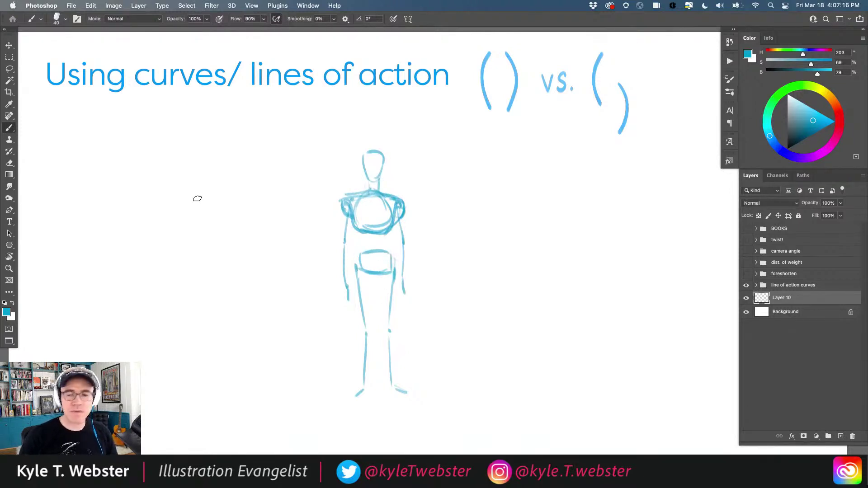
# Move the standing figure to the right, below the bracket symbols, and return to the Brush tool.
pyautogui.press('v')
pyautogui.moveTo(351, 216)
pyautogui.mouseDown()
pyautogui.moveTo(143, 201)
pyautogui.moveTo(458, 202)
pyautogui.mouseUp()
pyautogui.press('b')
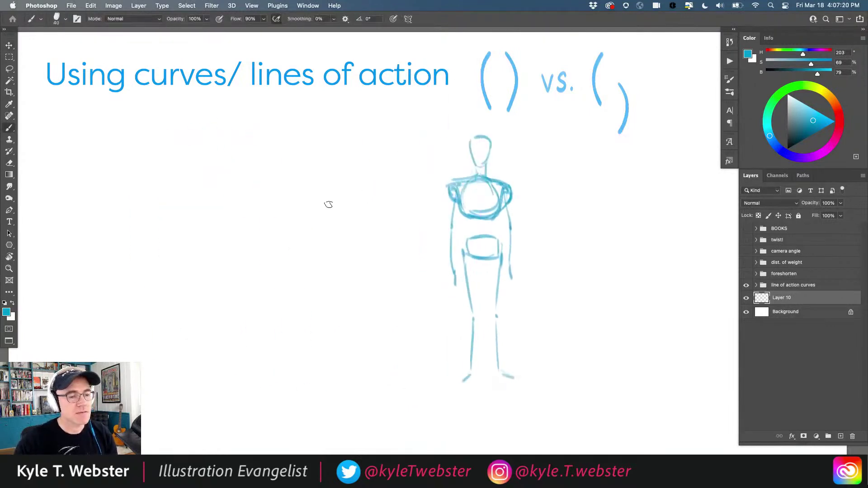
# In red, draw a straight vertical line through the standing figure and a sweeping line-of-action curve in the empty space to its left.
pyautogui.moveTo(289, 252); pyautogui.dragTo(335, 255)
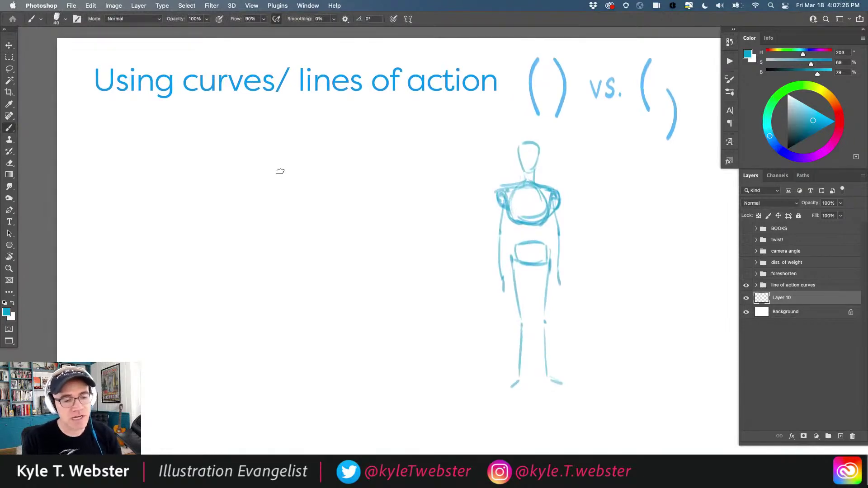
pyautogui.click(839, 118)
pyautogui.click(822, 118)
pyautogui.moveTo(529, 142); pyautogui.dragTo(529, 374)
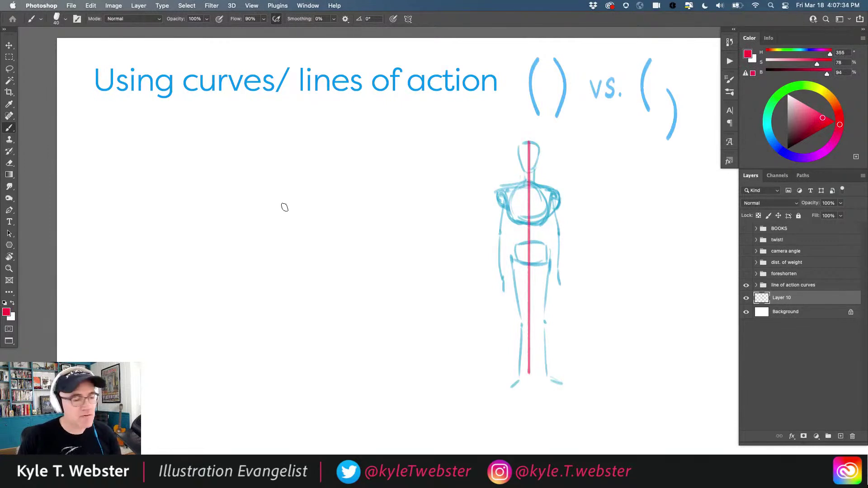
pyautogui.moveTo(334, 181)
pyautogui.mouseDown()
pyautogui.moveTo(300, 188)
pyautogui.moveTo(238, 238)
pyautogui.moveTo(213, 341)
pyautogui.mouseUp()
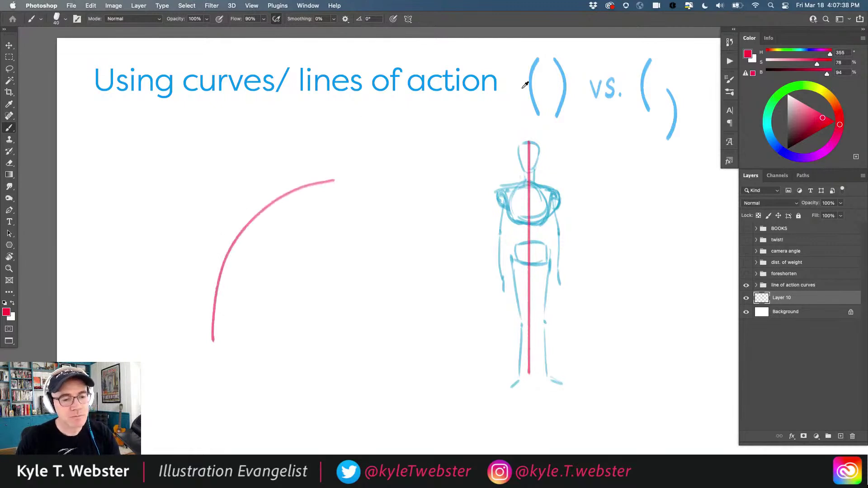
# Sample the bracket's light blue and sketch a bent figure along the red curve with head, rib cage, pelvis, legs and outstretched arms.
pyautogui.keyDown('alt'); pyautogui.click(539, 105); pyautogui.keyUp('alt')
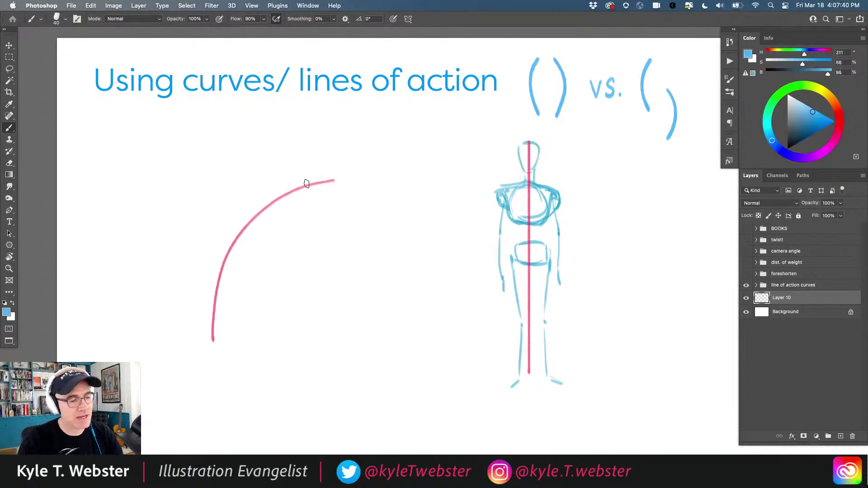
pyautogui.moveTo(339, 185)
pyautogui.mouseDown()
pyautogui.moveTo(322, 169)
pyautogui.moveTo(311, 190)
pyautogui.moveTo(323, 192)
pyautogui.moveTo(307, 181)
pyautogui.moveTo(308, 194)
pyautogui.moveTo(334, 173)
pyautogui.moveTo(318, 168)
pyautogui.moveTo(313, 184)
pyautogui.mouseUp()
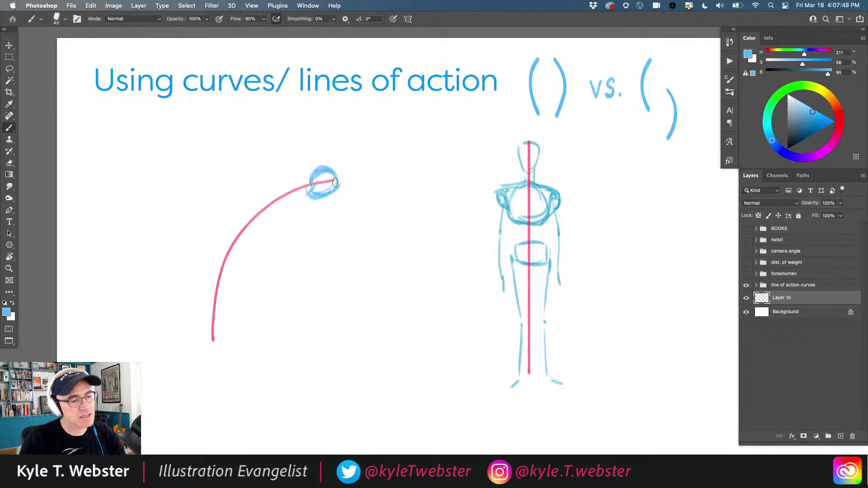
pyautogui.moveTo(275, 215)
pyautogui.mouseDown()
pyautogui.moveTo(298, 197)
pyautogui.moveTo(273, 188)
pyautogui.moveTo(250, 197)
pyautogui.moveTo(246, 205)
pyautogui.moveTo(278, 217)
pyautogui.moveTo(246, 221)
pyautogui.moveTo(255, 226)
pyautogui.moveTo(233, 216)
pyautogui.moveTo(234, 243)
pyautogui.moveTo(251, 241)
pyautogui.moveTo(230, 234)
pyautogui.moveTo(245, 222)
pyautogui.moveTo(236, 219)
pyautogui.moveTo(236, 240)
pyautogui.moveTo(242, 215)
pyautogui.moveTo(245, 227)
pyautogui.moveTo(253, 208)
pyautogui.moveTo(267, 213)
pyautogui.moveTo(295, 200)
pyautogui.moveTo(261, 188)
pyautogui.moveTo(266, 219)
pyautogui.moveTo(261, 212)
pyautogui.moveTo(292, 195)
pyautogui.moveTo(247, 199)
pyautogui.moveTo(249, 216)
pyautogui.moveTo(312, 183)
pyautogui.moveTo(252, 211)
pyautogui.moveTo(287, 192)
pyautogui.moveTo(244, 225)
pyautogui.mouseUp()
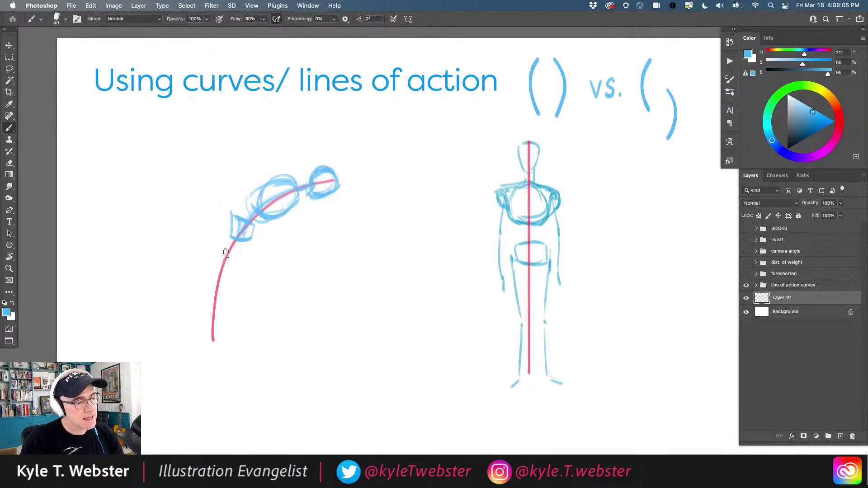
pyautogui.moveTo(233, 242); pyautogui.dragTo(211, 358)
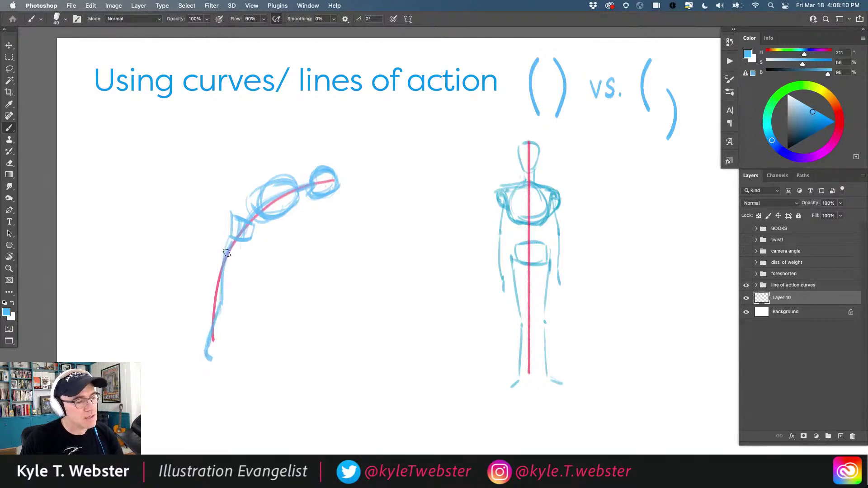
pyautogui.moveTo(238, 247)
pyautogui.mouseDown()
pyautogui.moveTo(233, 300)
pyautogui.moveTo(213, 339)
pyautogui.moveTo(226, 339)
pyautogui.mouseUp()
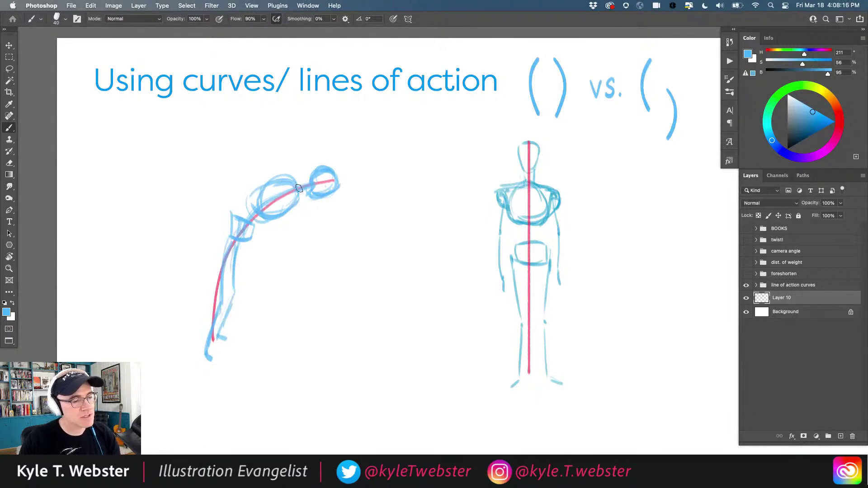
pyautogui.moveTo(316, 183); pyautogui.dragTo(412, 195)
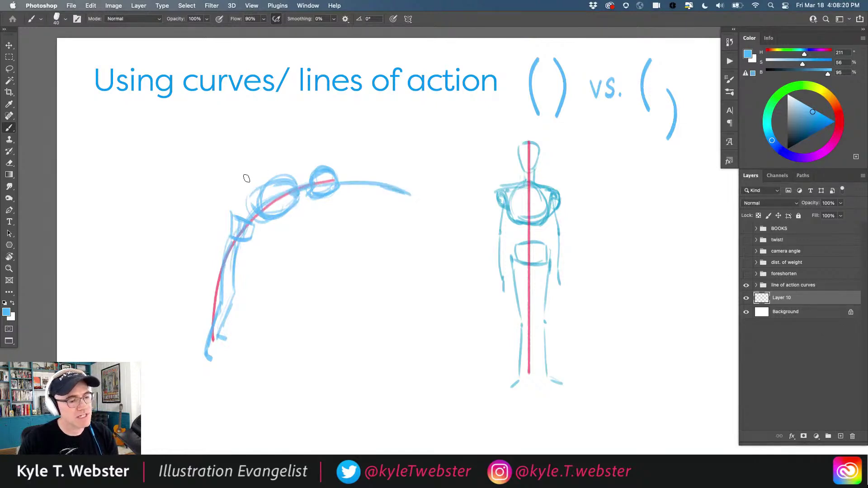
pyautogui.moveTo(337, 181); pyautogui.dragTo(406, 188)
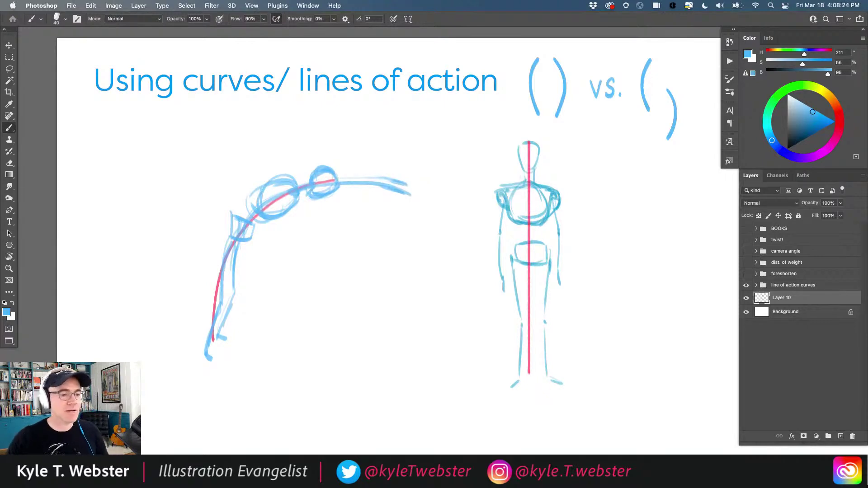
# Sample pink from the standing figure's centre line and extend the bent figure's line of action through its arms and down its legs.
pyautogui.keyDown('alt'); pyautogui.click(534, 156); pyautogui.keyUp('alt')
pyautogui.moveTo(393, 180)
pyautogui.mouseDown()
pyautogui.moveTo(291, 191)
pyautogui.moveTo(406, 183)
pyautogui.mouseUp()
pyautogui.moveTo(212, 303); pyautogui.dragTo(208, 358)
pyautogui.scroll(-3, 147, 226)
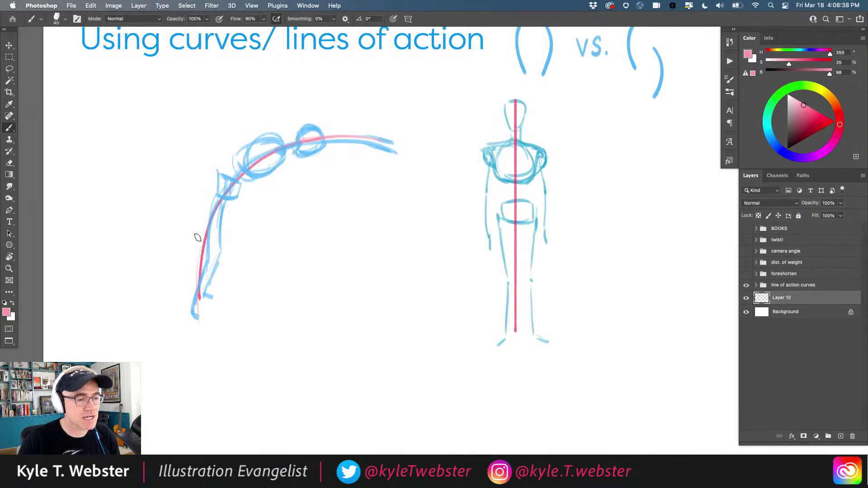
# Move both sketched figures left together on the canvas.
pyautogui.scroll(2, 280, 249)
pyautogui.moveTo(215, 227)
pyautogui.mouseDown()
pyautogui.moveTo(329, 236)
pyautogui.moveTo(202, 236)
pyautogui.moveTo(131, 213)
pyautogui.mouseUp()
pyautogui.scroll(-2, 226, 271)
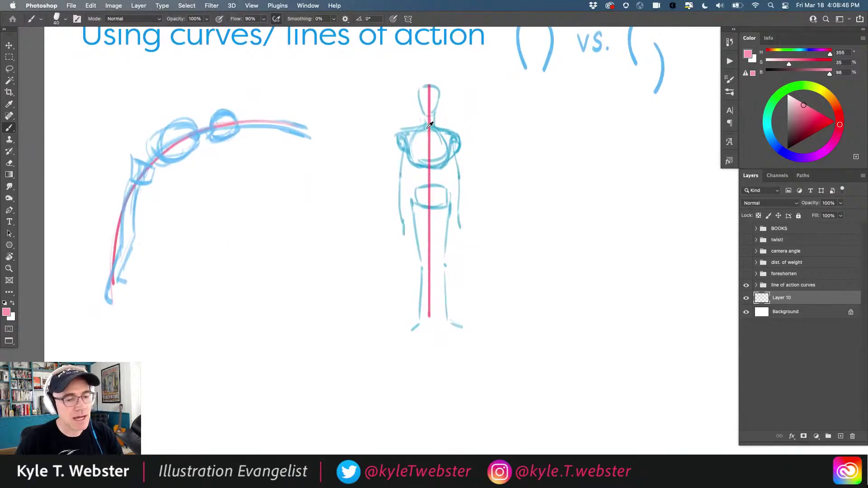
# Set the brush colour to magenta-red (H 342, S 75, B 95) and draw a second line-of-action curve below the bent figure.
pyautogui.click(821, 118)
pyautogui.moveTo(839, 124); pyautogui.dragTo(837, 133)
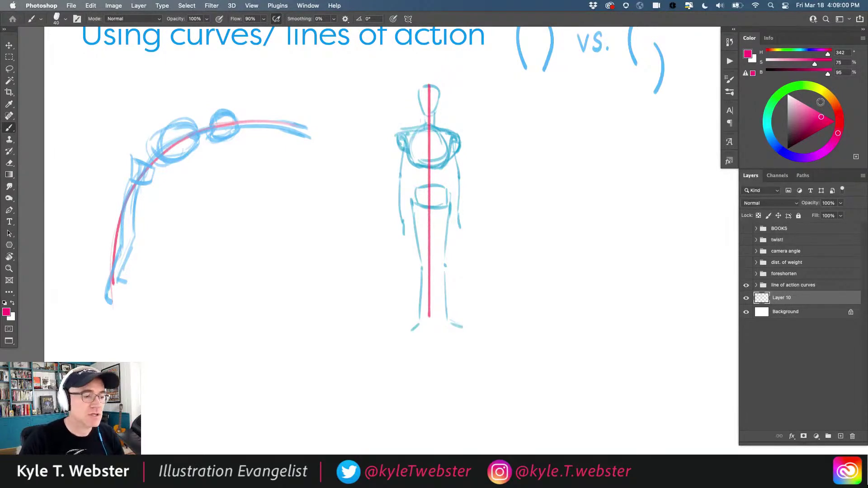
pyautogui.moveTo(242, 349)
pyautogui.mouseDown()
pyautogui.moveTo(299, 297)
pyautogui.moveTo(297, 278)
pyautogui.moveTo(294, 286)
pyautogui.mouseUp()
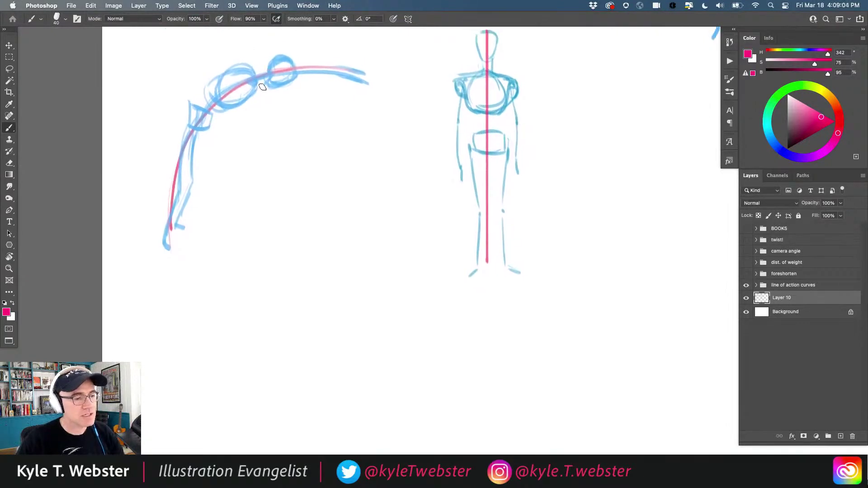
pyautogui.scroll(-3, 257, 141)
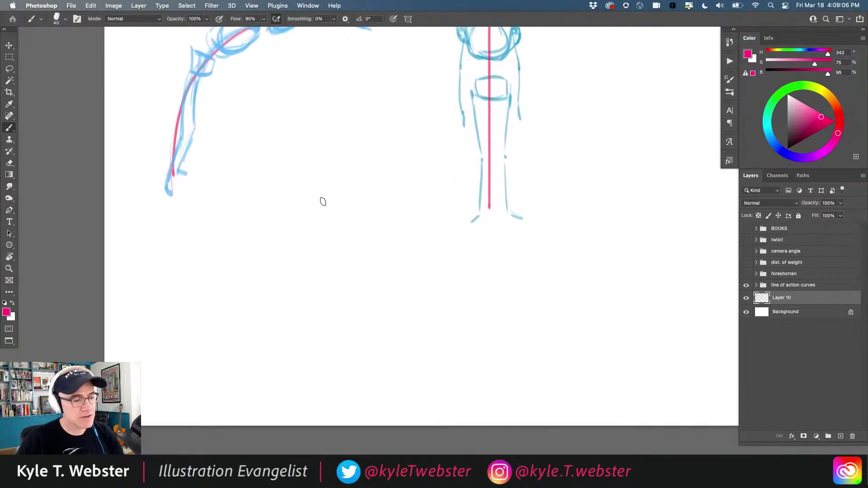
pyautogui.moveTo(376, 196)
pyautogui.mouseDown()
pyautogui.moveTo(311, 221)
pyautogui.moveTo(225, 367)
pyautogui.mouseUp()
pyautogui.moveTo(374, 193)
pyautogui.mouseDown()
pyautogui.moveTo(325, 211)
pyautogui.moveTo(223, 384)
pyautogui.mouseUp()
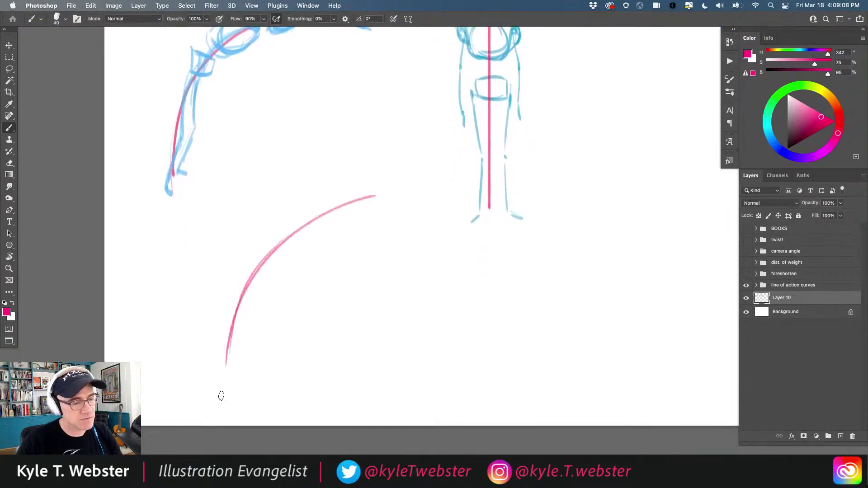
# Change the brush hue to blue (209) and sketch a rib cage, pelvis, back leg and reaching arm along the new curve.
pyautogui.click(772, 138)
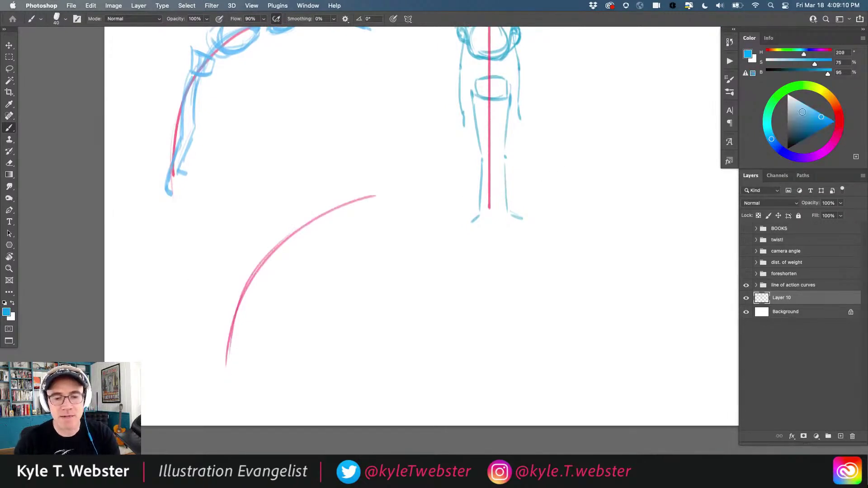
pyautogui.scroll(-1, 237, 240)
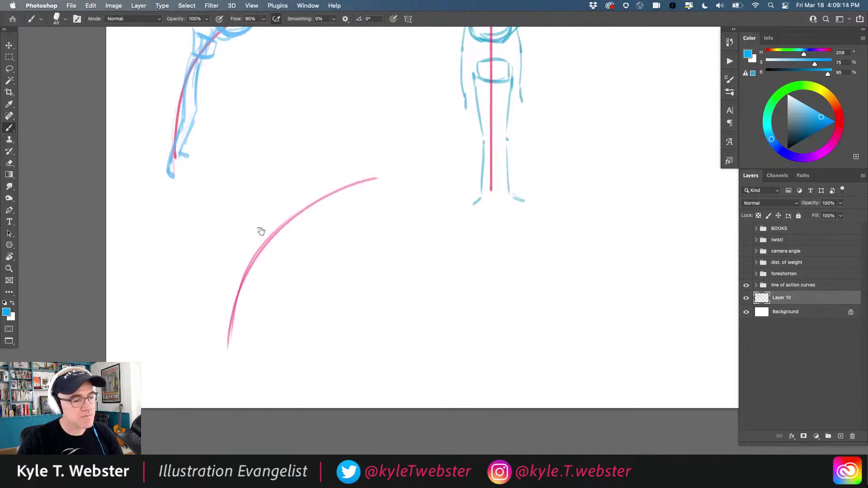
pyautogui.scroll(-1, 253, 226)
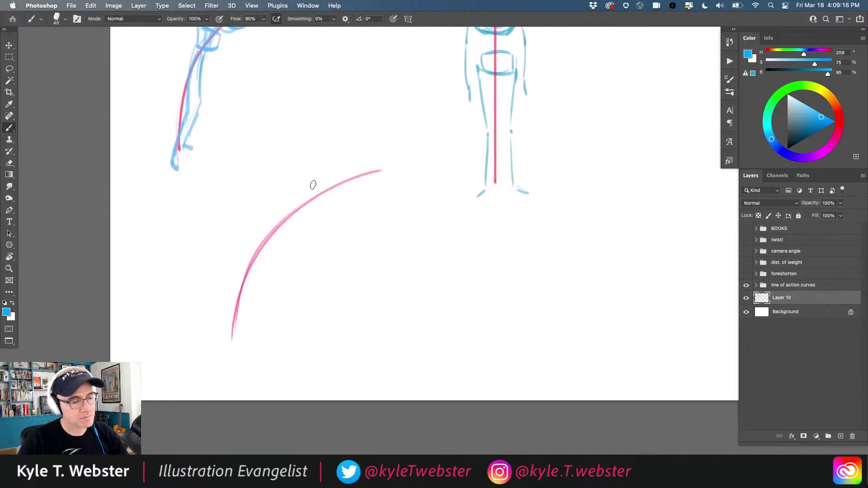
pyautogui.moveTo(330, 164)
pyautogui.mouseDown()
pyautogui.moveTo(305, 186)
pyautogui.moveTo(313, 196)
pyautogui.moveTo(329, 187)
pyautogui.moveTo(322, 214)
pyautogui.moveTo(314, 181)
pyautogui.moveTo(296, 196)
pyautogui.moveTo(306, 203)
pyautogui.moveTo(285, 214)
pyautogui.moveTo(290, 225)
pyautogui.moveTo(272, 212)
pyautogui.moveTo(298, 220)
pyautogui.moveTo(234, 287)
pyautogui.moveTo(244, 259)
pyautogui.moveTo(213, 349)
pyautogui.mouseUp()
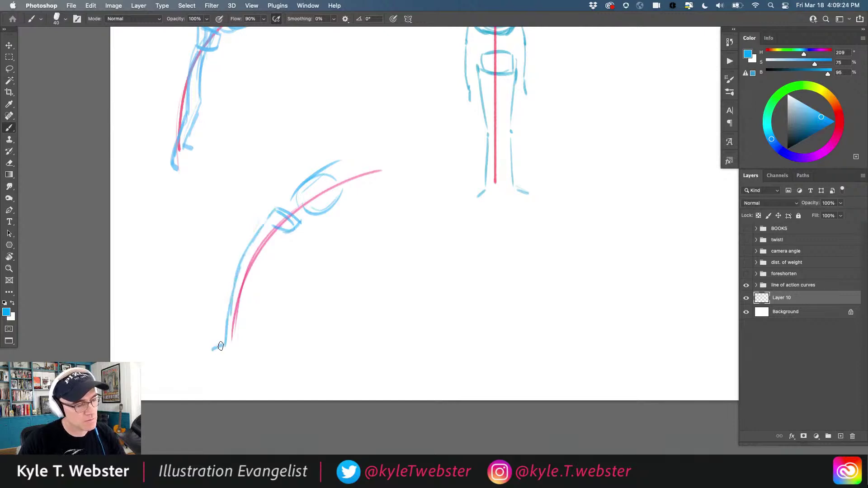
pyautogui.moveTo(328, 165); pyautogui.dragTo(398, 141)
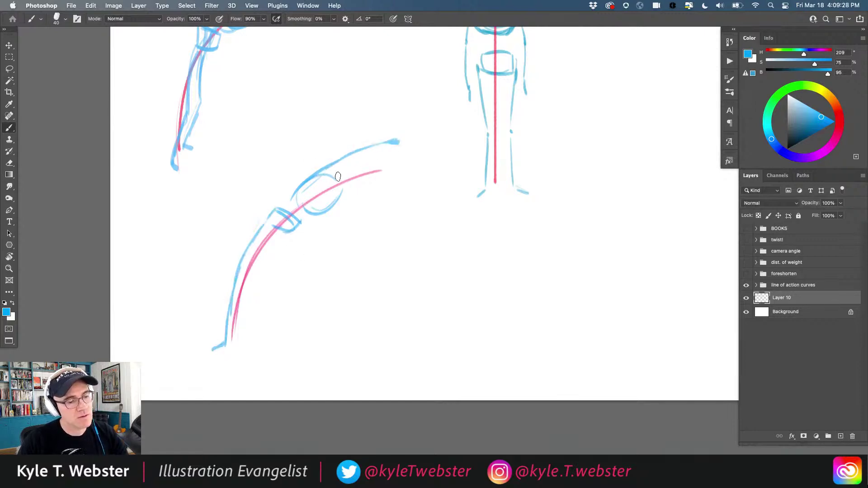
# Add the reaching figure's round head, reinforce its pelvis and back leg, and draw a bent front leg with a foot.
pyautogui.moveTo(349, 178)
pyautogui.mouseDown()
pyautogui.moveTo(371, 167)
pyautogui.moveTo(362, 186)
pyautogui.moveTo(349, 184)
pyautogui.moveTo(346, 170)
pyautogui.moveTo(371, 174)
pyautogui.mouseUp()
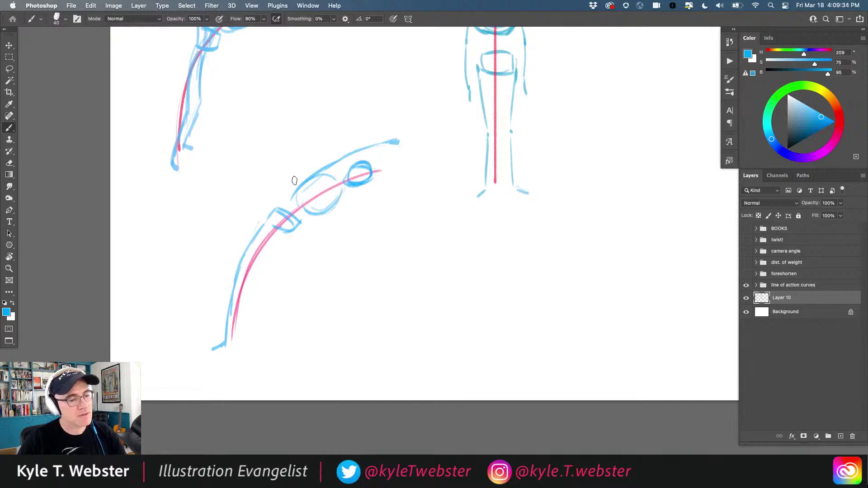
pyautogui.moveTo(297, 226)
pyautogui.mouseDown()
pyautogui.moveTo(286, 229)
pyautogui.moveTo(291, 211)
pyautogui.moveTo(236, 281)
pyautogui.moveTo(223, 346)
pyautogui.moveTo(211, 352)
pyautogui.mouseUp()
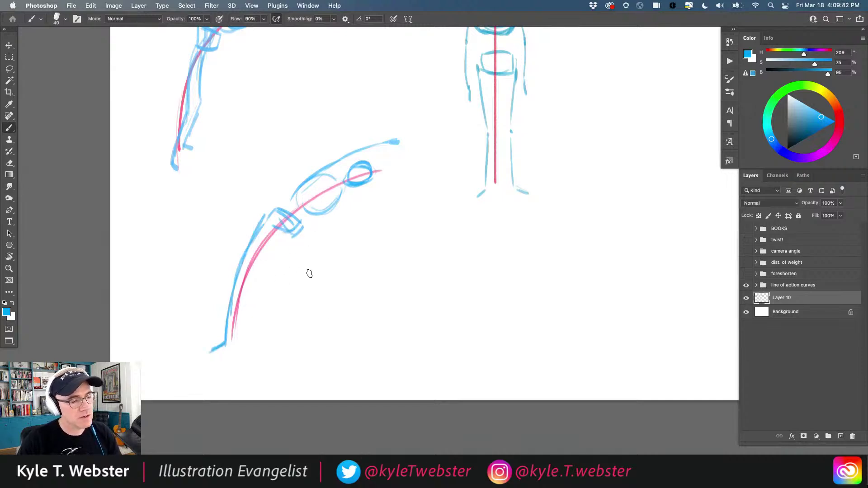
pyautogui.moveTo(296, 239)
pyautogui.mouseDown()
pyautogui.moveTo(329, 295)
pyautogui.moveTo(312, 257)
pyautogui.moveTo(326, 277)
pyautogui.moveTo(348, 348)
pyautogui.mouseUp()
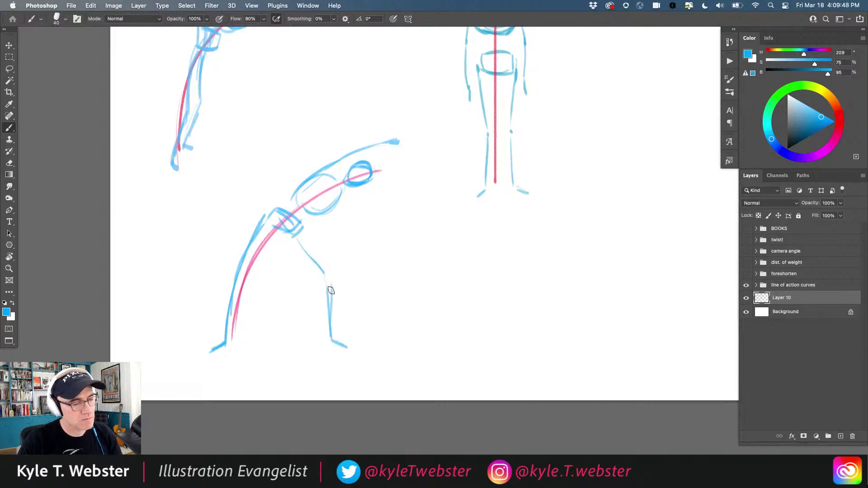
pyautogui.moveTo(287, 238)
pyautogui.mouseDown()
pyautogui.moveTo(317, 273)
pyautogui.moveTo(270, 229)
pyautogui.moveTo(323, 286)
pyautogui.moveTo(300, 240)
pyautogui.moveTo(330, 292)
pyautogui.mouseUp()
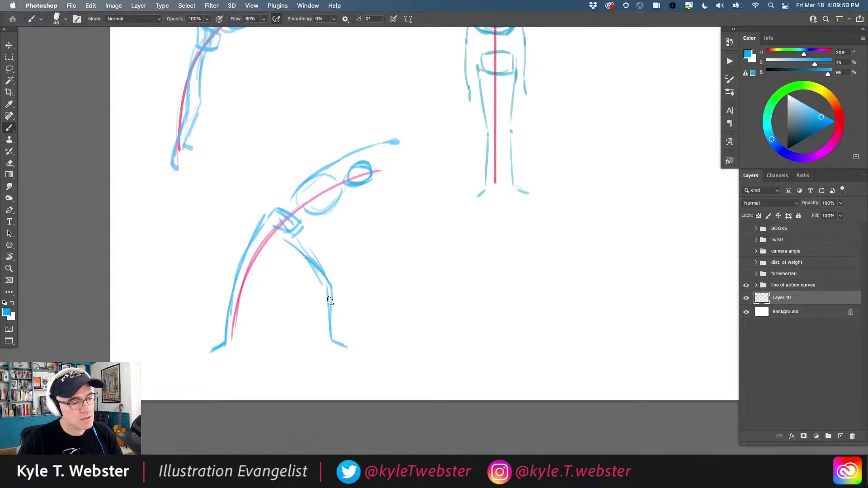
# Strengthen the reaching figure's outstretched arm and extend its hand with overlapping blue strokes.
pyautogui.moveTo(263, 242); pyautogui.dragTo(249, 249)
pyautogui.moveTo(382, 148); pyautogui.dragTo(344, 158)
pyautogui.moveTo(406, 146); pyautogui.dragTo(322, 176)
pyautogui.moveTo(407, 146); pyautogui.dragTo(390, 153)
pyautogui.moveTo(263, 211); pyautogui.dragTo(268, 205)
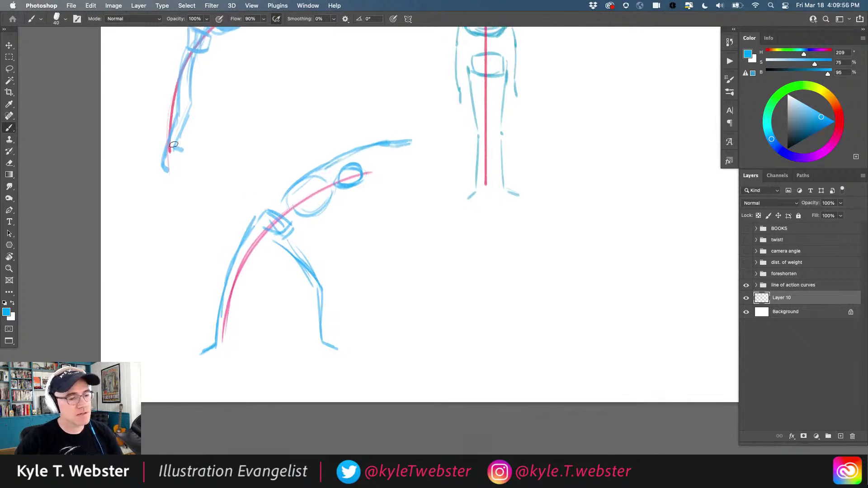
# Trace the reaching figure's front leg in green (hue 142) and its line of action in magenta (hue 330).
pyautogui.click(776, 100)
pyautogui.moveTo(271, 229)
pyautogui.mouseDown()
pyautogui.moveTo(300, 255)
pyautogui.moveTo(321, 307)
pyautogui.moveTo(320, 341)
pyautogui.mouseUp()
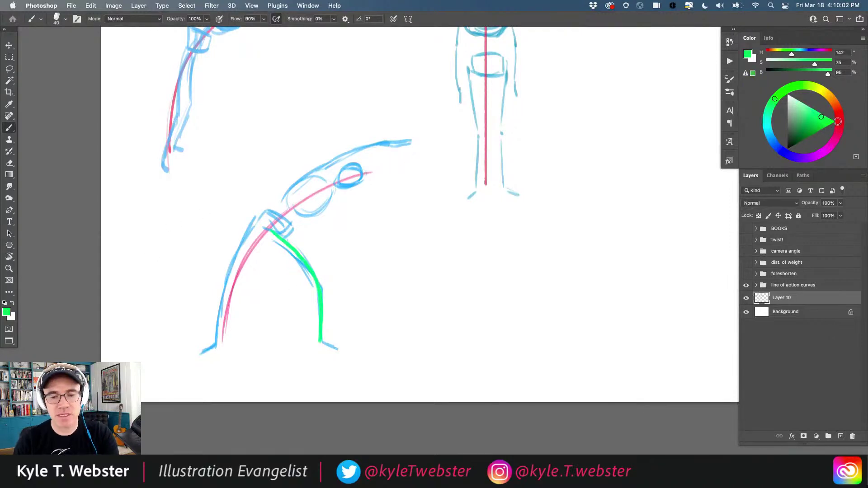
pyautogui.click(836, 139)
pyautogui.moveTo(220, 343)
pyautogui.mouseDown()
pyautogui.moveTo(233, 290)
pyautogui.moveTo(264, 232)
pyautogui.moveTo(344, 178)
pyautogui.moveTo(408, 158)
pyautogui.mouseUp()
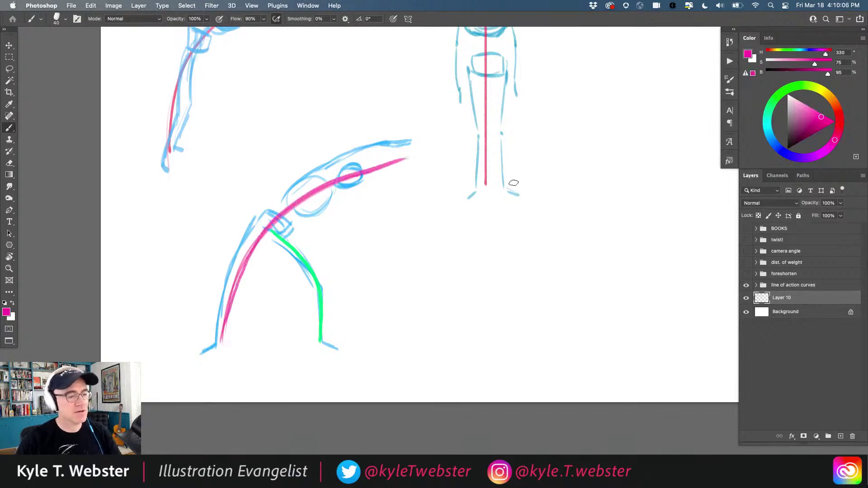
pyautogui.press('super+z')
pyautogui.moveTo(220, 347)
pyautogui.mouseDown()
pyautogui.moveTo(227, 305)
pyautogui.moveTo(278, 218)
pyautogui.moveTo(390, 166)
pyautogui.mouseUp()
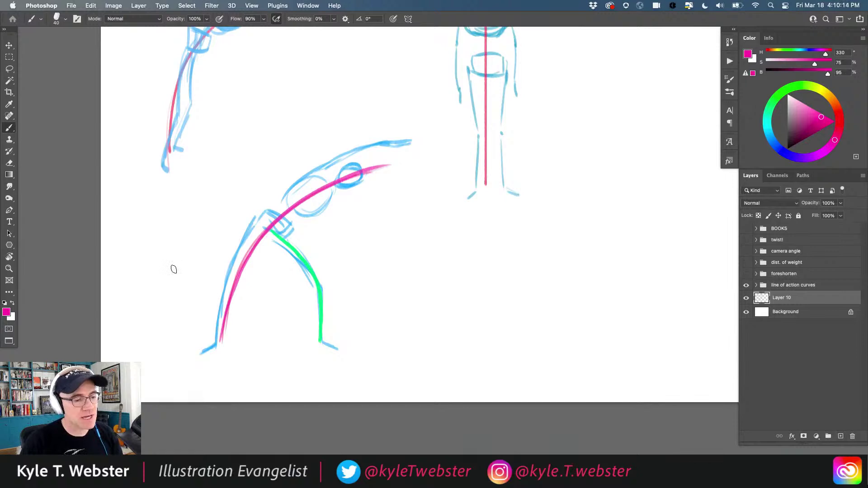
# Lower Layer 10's opacity to 50% and add a new layer above it.
pyautogui.moveTo(288, 171); pyautogui.dragTo(295, 162)
pyautogui.moveTo(279, 227); pyautogui.dragTo(276, 236)
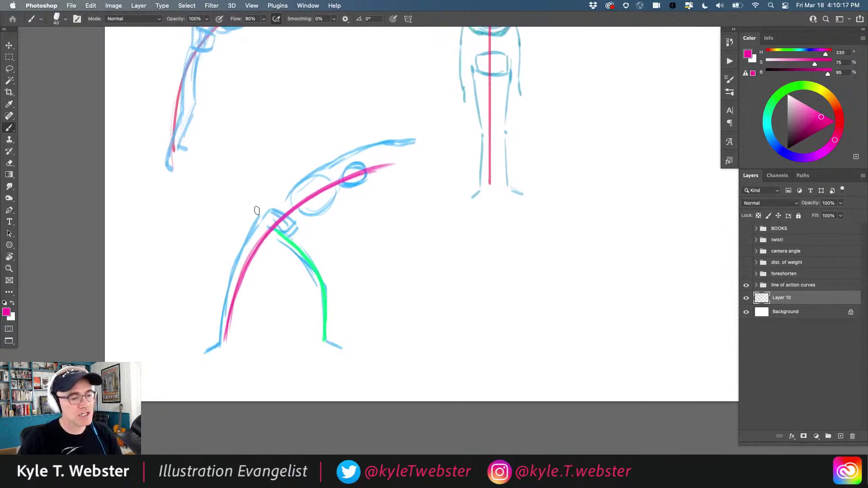
pyautogui.click(820, 203)
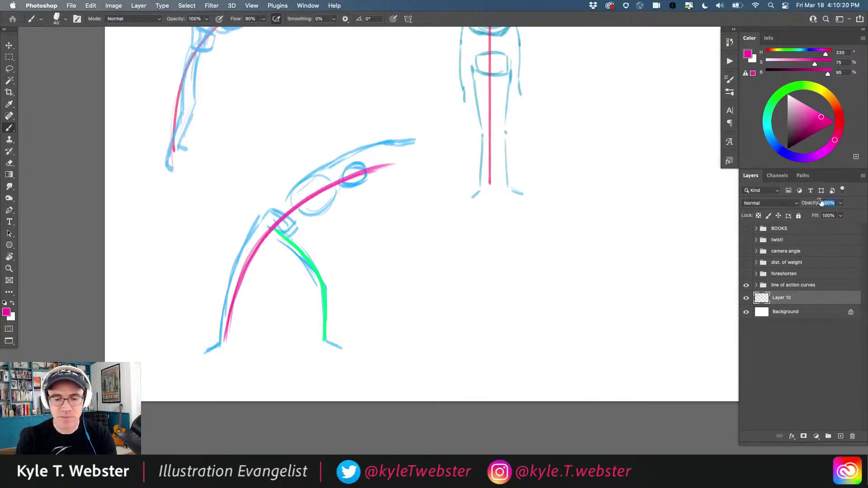
pyautogui.write('50')
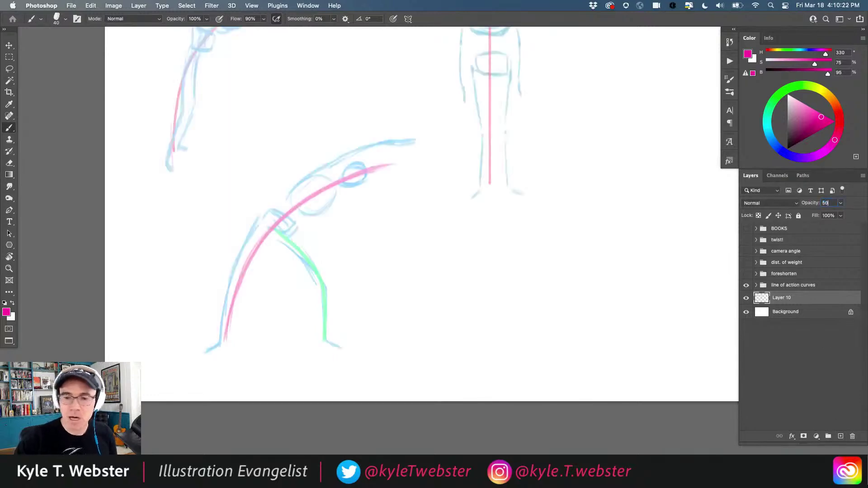
pyautogui.click(841, 437)
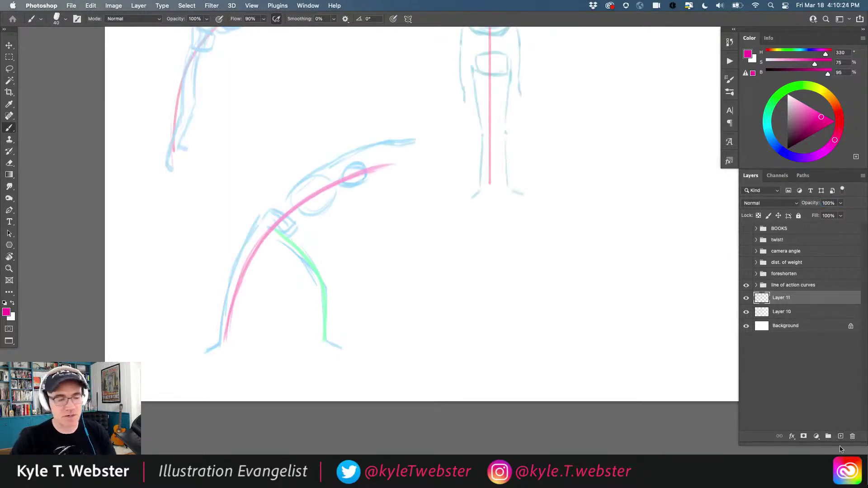
# Using a smaller dark blue brush (H 231, S 91, B 53), outline the reaching figure's head and mark its ear.
pyautogui.keyDown('ctrl'); pyautogui.click(310, 210); pyautogui.keyUp('ctrl')
pyautogui.click(781, 149)
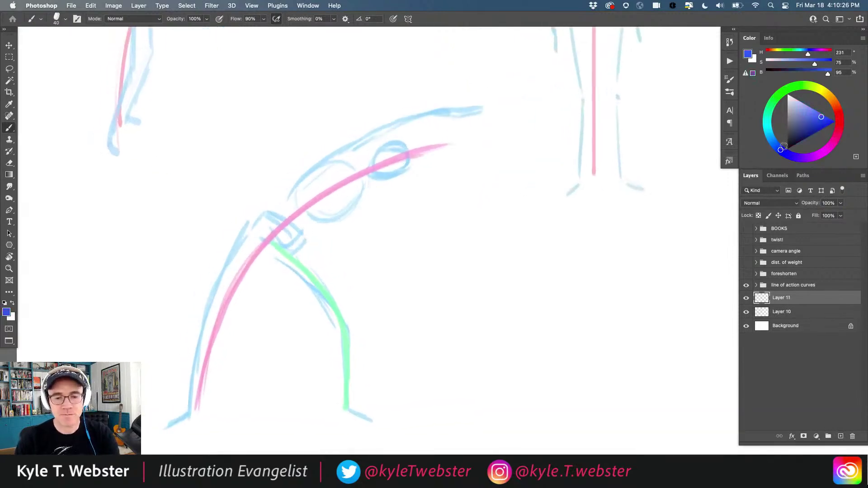
pyautogui.press('[')
pyautogui.press('[')
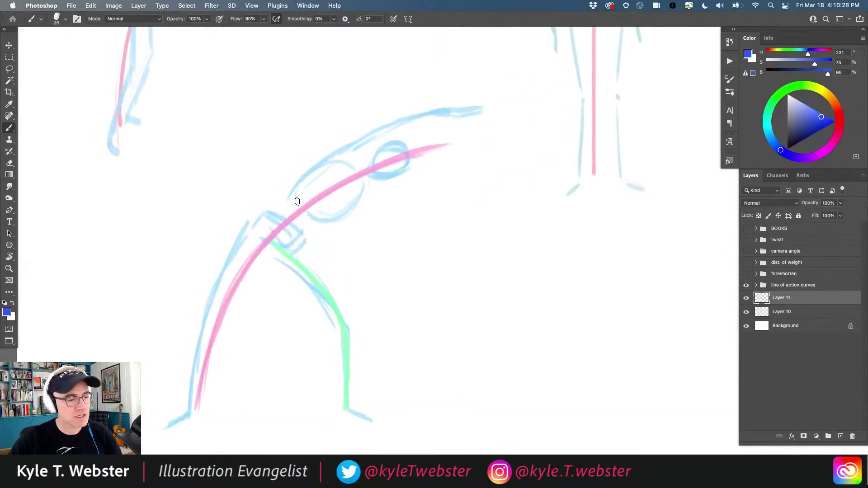
pyautogui.click(810, 133)
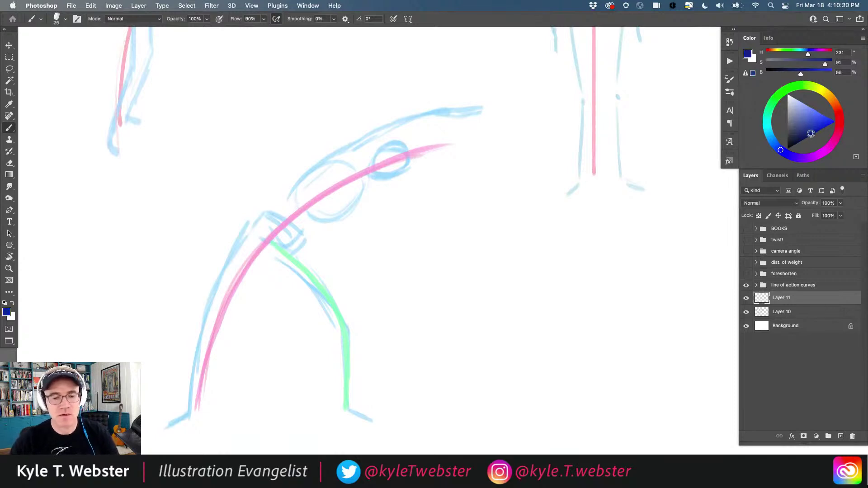
pyautogui.moveTo(255, 108); pyautogui.dragTo(204, 202)
pyautogui.press('super+z')
pyautogui.moveTo(191, 262)
pyautogui.mouseDown()
pyautogui.moveTo(225, 233)
pyautogui.moveTo(187, 265)
pyautogui.mouseUp()
pyautogui.scroll(2, 223, 233)
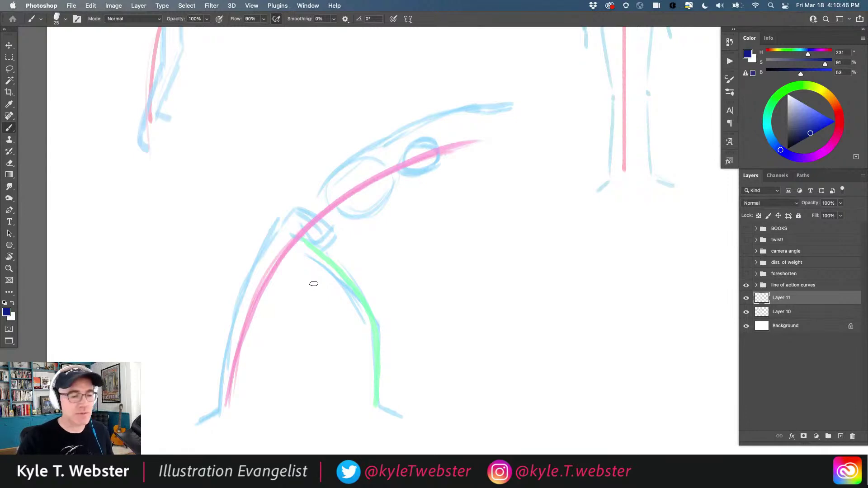
pyautogui.scroll(3, 339, 188)
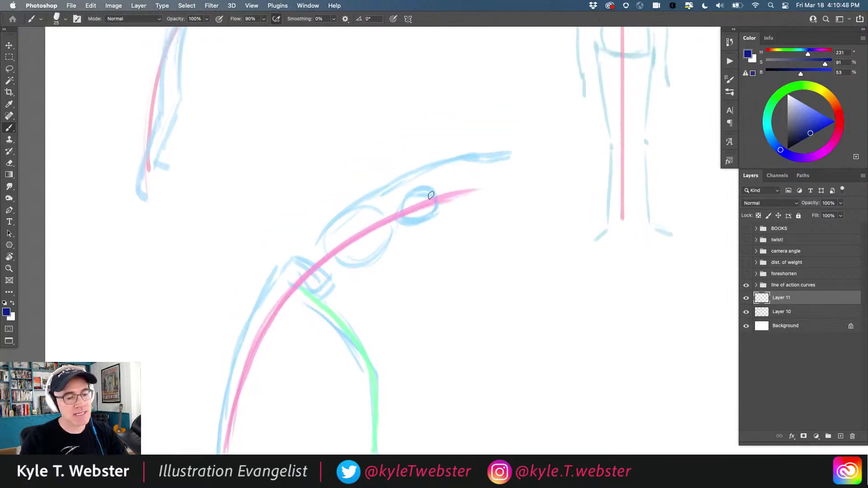
pyautogui.moveTo(440, 203)
pyautogui.mouseDown()
pyautogui.moveTo(421, 194)
pyautogui.moveTo(431, 192)
pyautogui.moveTo(411, 193)
pyautogui.moveTo(404, 198)
pyautogui.moveTo(427, 217)
pyautogui.moveTo(416, 218)
pyautogui.moveTo(416, 205)
pyautogui.moveTo(418, 221)
pyautogui.moveTo(409, 219)
pyautogui.moveTo(419, 226)
pyautogui.moveTo(404, 225)
pyautogui.moveTo(427, 218)
pyautogui.moveTo(425, 188)
pyautogui.moveTo(400, 204)
pyautogui.mouseUp()
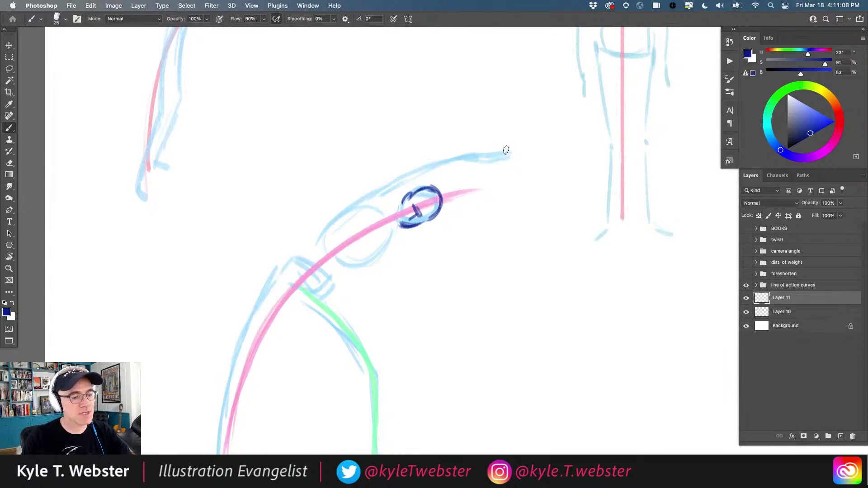
# Outline the reaching figure's hand and both edges of its outstretched arm in dark blue.
pyautogui.moveTo(308, 220); pyautogui.dragTo(339, 191)
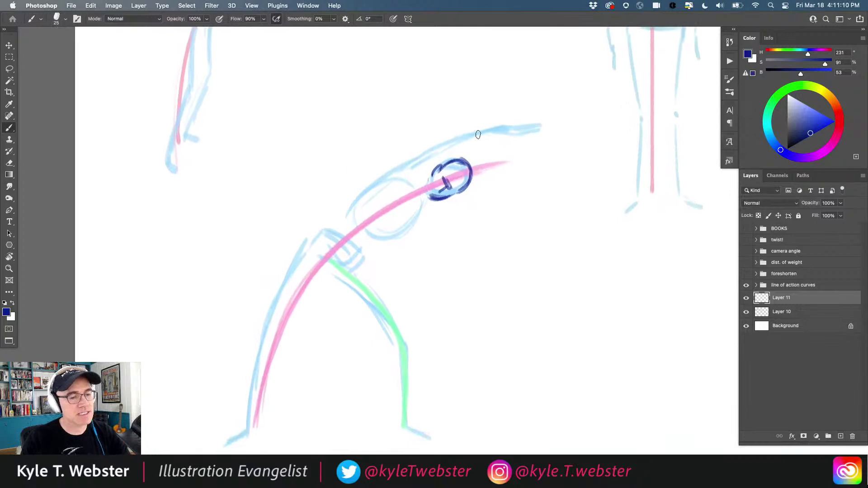
pyautogui.moveTo(401, 155); pyautogui.dragTo(397, 164)
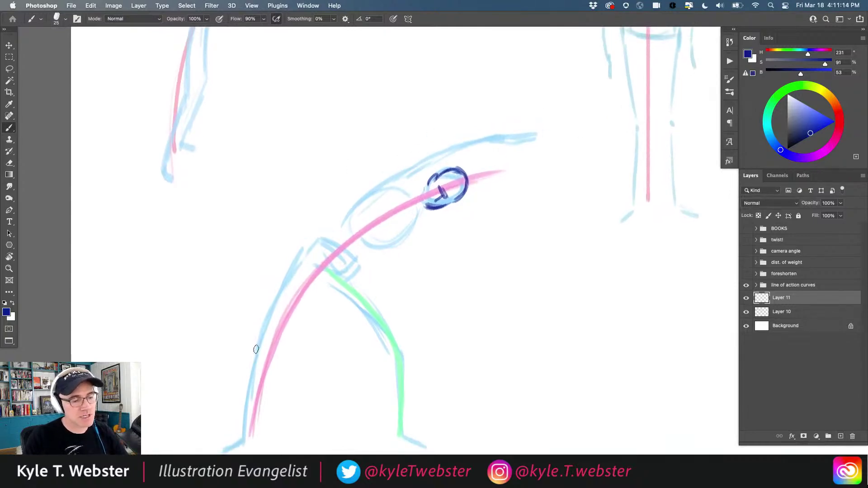
pyautogui.scroll(5, 325, 244)
pyautogui.hscroll(3, 326, 244)
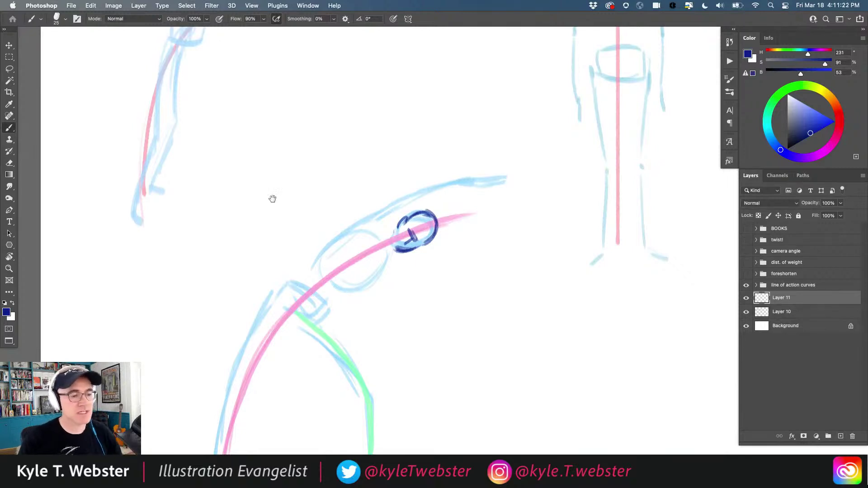
pyautogui.scroll(15, 328, 240)
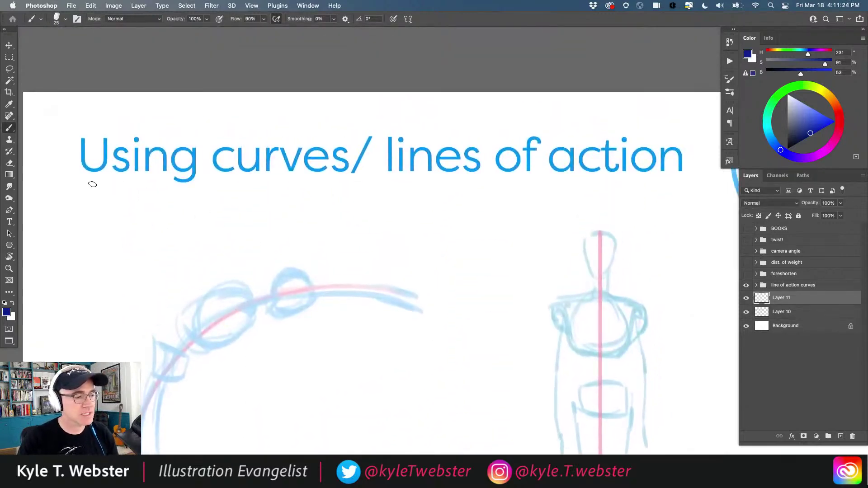
pyautogui.scroll(-20, 312, 193)
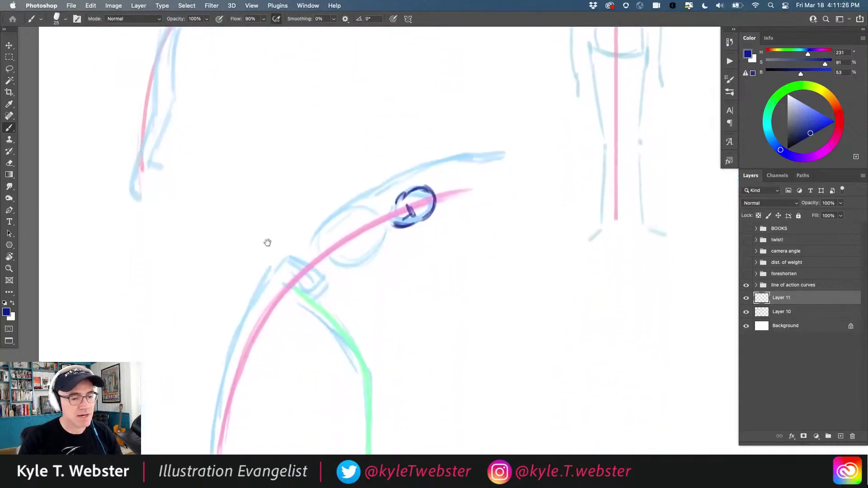
pyautogui.scroll(1, 277, 233)
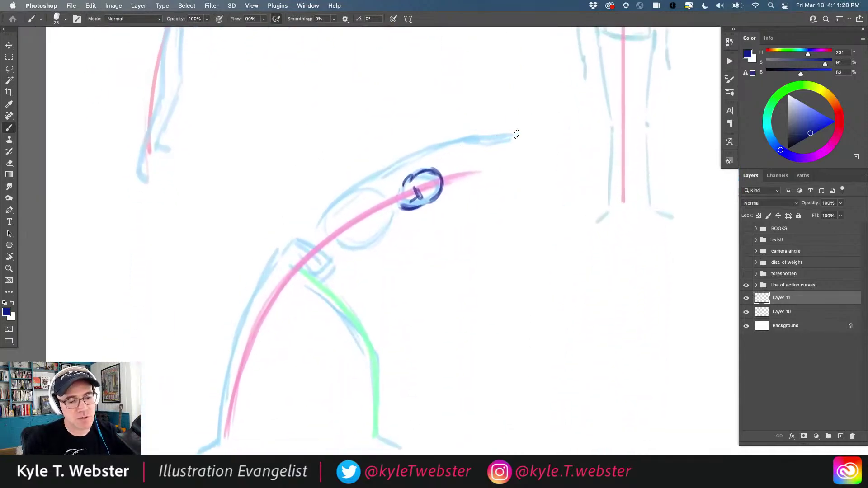
pyautogui.moveTo(523, 134)
pyautogui.mouseDown()
pyautogui.moveTo(499, 138)
pyautogui.moveTo(510, 137)
pyautogui.moveTo(493, 148)
pyautogui.moveTo(453, 138)
pyautogui.moveTo(406, 151)
pyautogui.mouseUp()
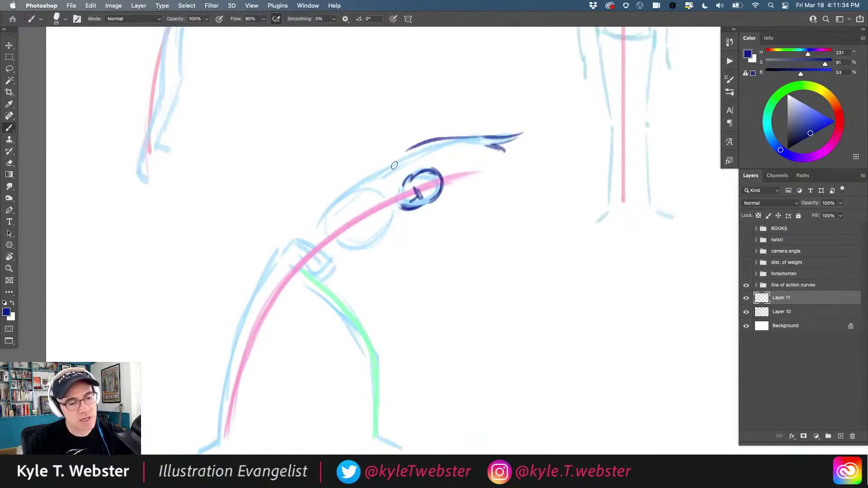
pyautogui.moveTo(469, 143)
pyautogui.mouseDown()
pyautogui.moveTo(406, 159)
pyautogui.moveTo(471, 147)
pyautogui.moveTo(419, 161)
pyautogui.moveTo(397, 153)
pyautogui.moveTo(426, 143)
pyautogui.moveTo(380, 160)
pyautogui.moveTo(349, 186)
pyautogui.mouseUp()
pyautogui.moveTo(415, 162); pyautogui.dragTo(384, 178)
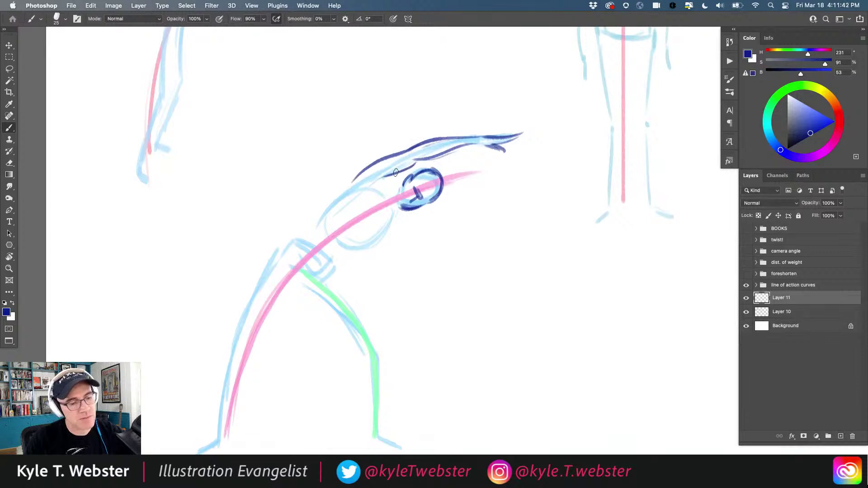
pyautogui.moveTo(421, 161); pyautogui.dragTo(425, 159)
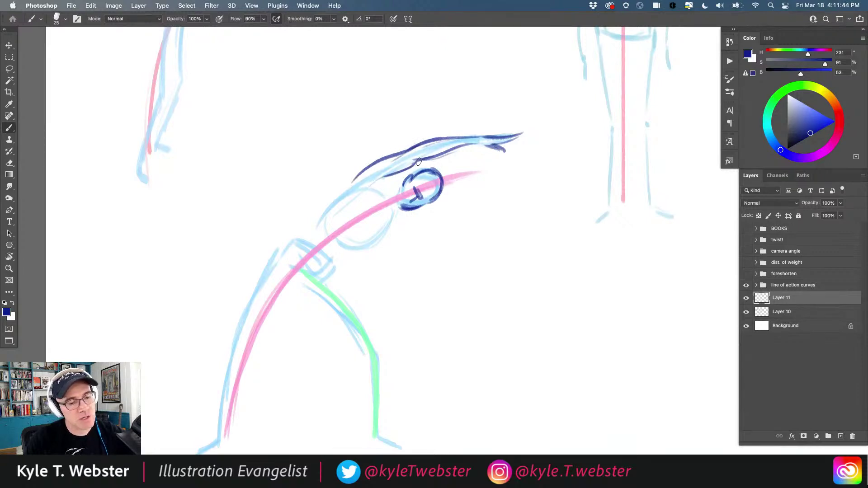
# Draw the outer contour from the shoulder along the back and hip down the back leg to the foot.
pyautogui.moveTo(363, 172)
pyautogui.mouseDown()
pyautogui.moveTo(330, 200)
pyautogui.moveTo(359, 168)
pyautogui.moveTo(330, 195)
pyautogui.moveTo(354, 175)
pyautogui.moveTo(319, 217)
pyautogui.mouseUp()
pyautogui.moveTo(353, 176)
pyautogui.mouseDown()
pyautogui.moveTo(253, 284)
pyautogui.moveTo(306, 228)
pyautogui.mouseUp()
pyautogui.moveTo(332, 201); pyautogui.dragTo(259, 279)
pyautogui.scroll(-3, 285, 206)
pyautogui.moveTo(304, 192)
pyautogui.mouseDown()
pyautogui.moveTo(243, 324)
pyautogui.moveTo(238, 364)
pyautogui.moveTo(211, 400)
pyautogui.moveTo(250, 380)
pyautogui.mouseUp()
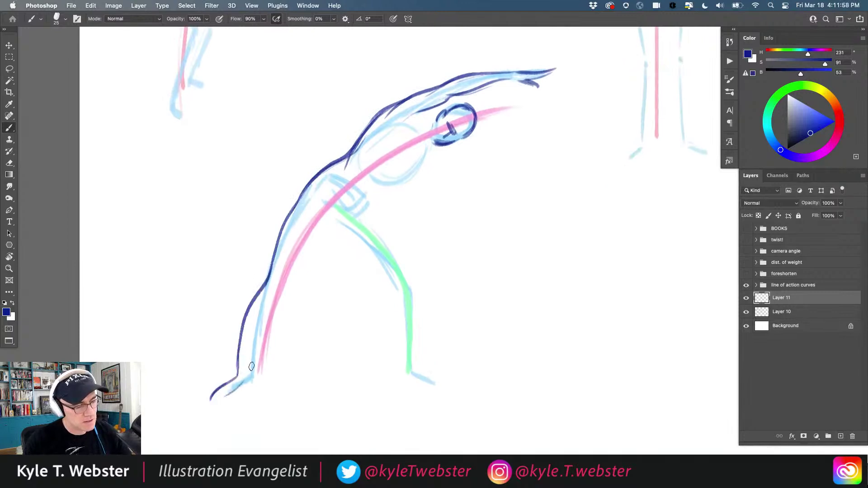
# Draw the back leg's inner contour from ankle to crotch and reinforce its outer edge.
pyautogui.moveTo(275, 294); pyautogui.dragTo(241, 384)
pyautogui.moveTo(278, 294); pyautogui.dragTo(313, 235)
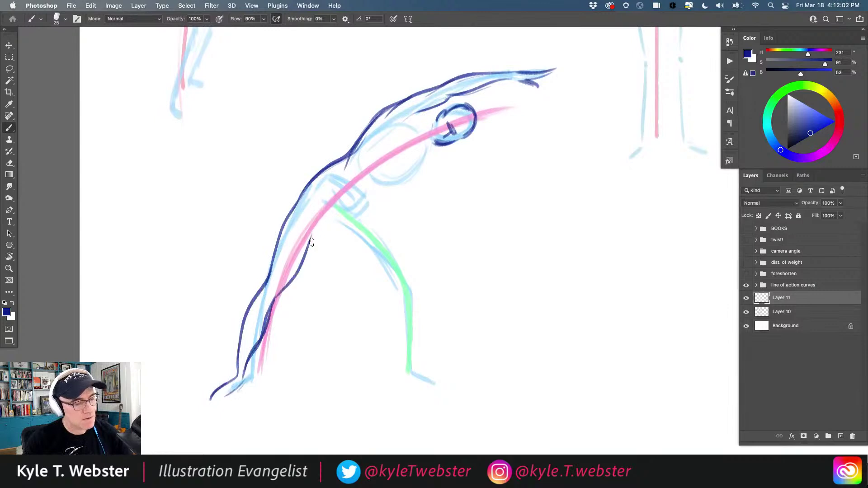
pyautogui.moveTo(262, 313)
pyautogui.mouseDown()
pyautogui.moveTo(289, 288)
pyautogui.moveTo(327, 224)
pyautogui.mouseUp()
pyautogui.moveTo(307, 188); pyautogui.dragTo(243, 320)
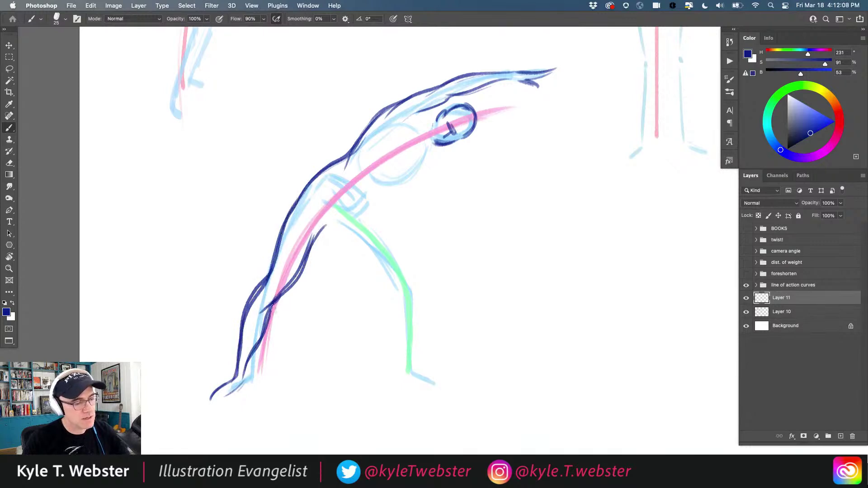
pyautogui.hscroll(-1, 209, 279)
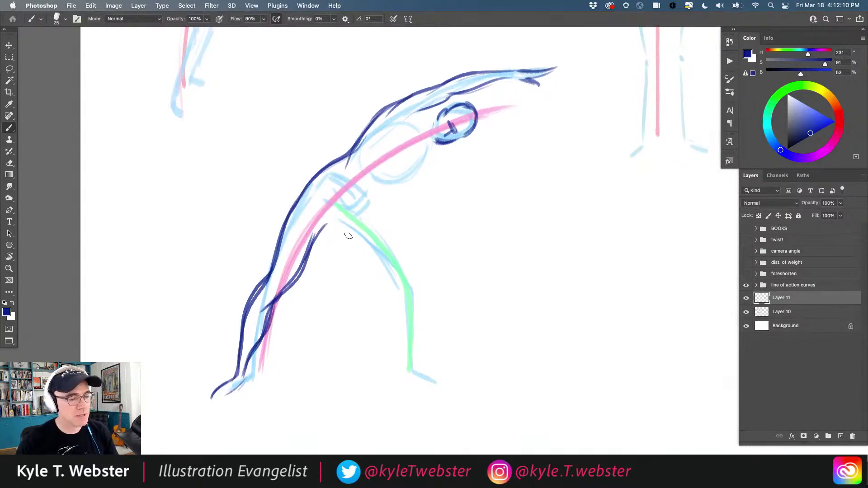
# Outline both sides of the bent front leg down to the ankle and join the legs at the crotch.
pyautogui.moveTo(334, 230); pyautogui.dragTo(402, 278)
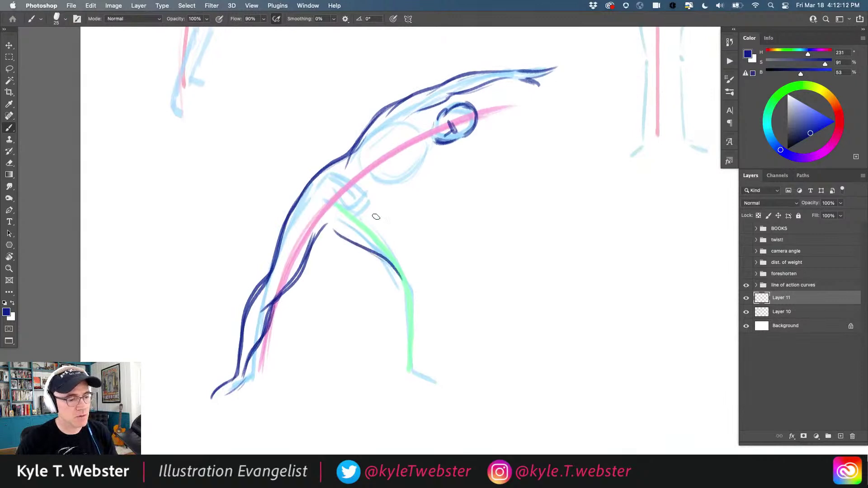
pyautogui.moveTo(363, 206); pyautogui.dragTo(413, 268)
pyautogui.moveTo(382, 222)
pyautogui.mouseDown()
pyautogui.moveTo(423, 299)
pyautogui.moveTo(418, 339)
pyautogui.mouseUp()
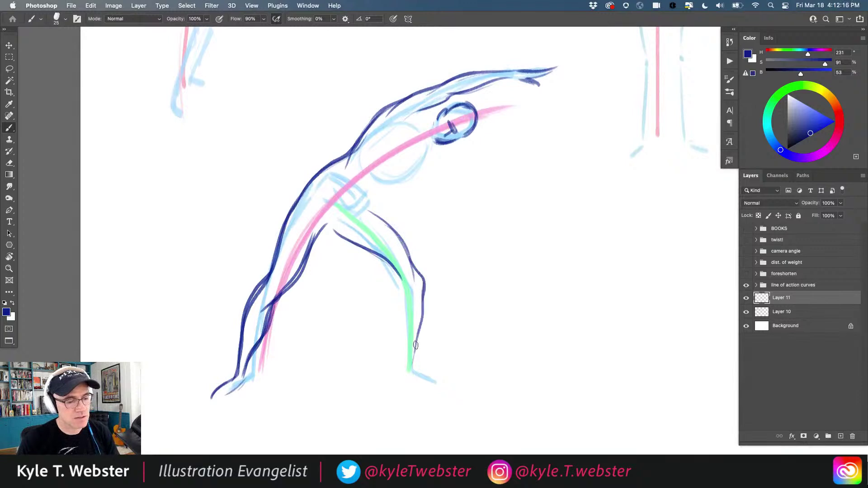
pyautogui.moveTo(401, 296)
pyautogui.mouseDown()
pyautogui.moveTo(400, 374)
pyautogui.moveTo(404, 292)
pyautogui.moveTo(347, 245)
pyautogui.moveTo(399, 273)
pyautogui.mouseUp()
pyautogui.moveTo(378, 217)
pyautogui.mouseDown()
pyautogui.moveTo(406, 241)
pyautogui.moveTo(428, 285)
pyautogui.moveTo(423, 306)
pyautogui.mouseUp()
pyautogui.scroll(-1, 260, 310)
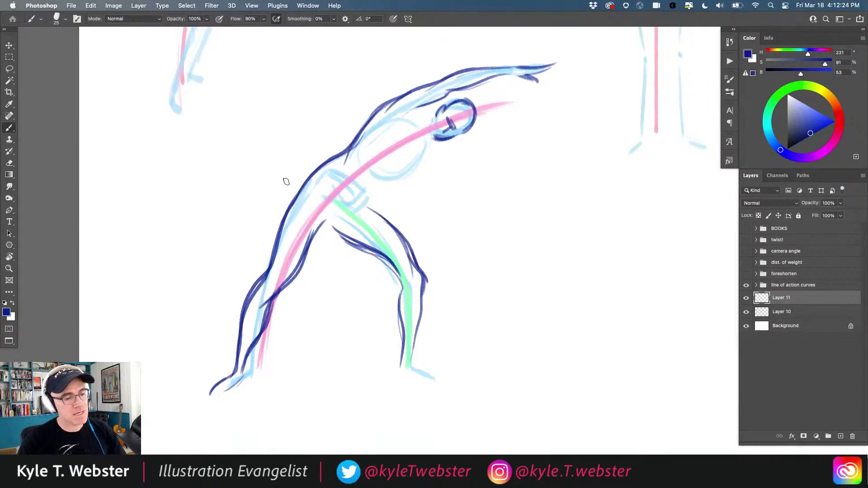
pyautogui.moveTo(337, 229)
pyautogui.mouseDown()
pyautogui.moveTo(307, 219)
pyautogui.moveTo(294, 230)
pyautogui.moveTo(352, 203)
pyautogui.mouseUp()
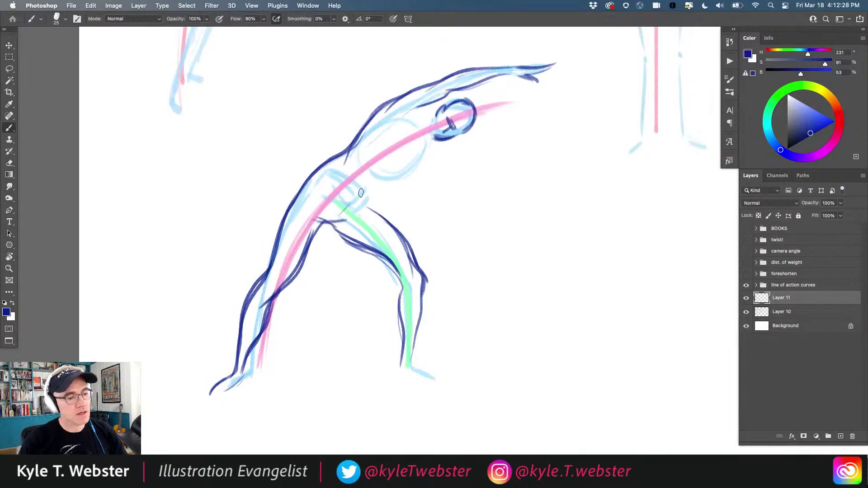
# Annotate the back leg with arrows along the thigh and calf and cross lines at the knee and ankle.
pyautogui.scroll(-3, 360, 195)
pyautogui.hscroll(-2, 360, 196)
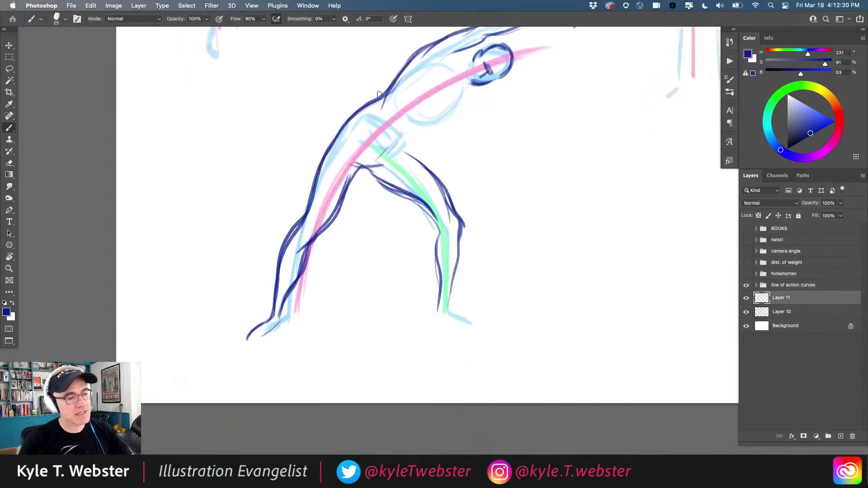
pyautogui.moveTo(331, 118)
pyautogui.mouseDown()
pyautogui.moveTo(297, 202)
pyautogui.moveTo(291, 196)
pyautogui.moveTo(264, 281)
pyautogui.moveTo(259, 270)
pyautogui.moveTo(263, 288)
pyautogui.mouseUp()
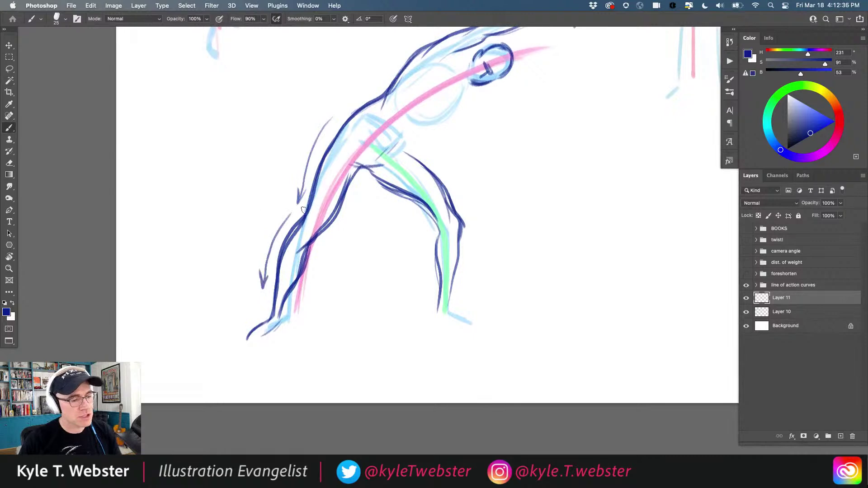
pyautogui.moveTo(277, 201); pyautogui.dragTo(344, 234)
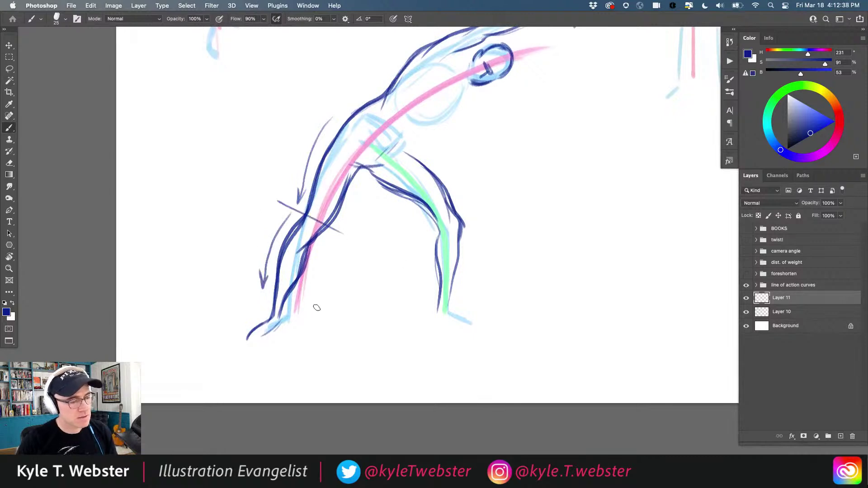
pyautogui.moveTo(305, 309); pyautogui.dragTo(257, 292)
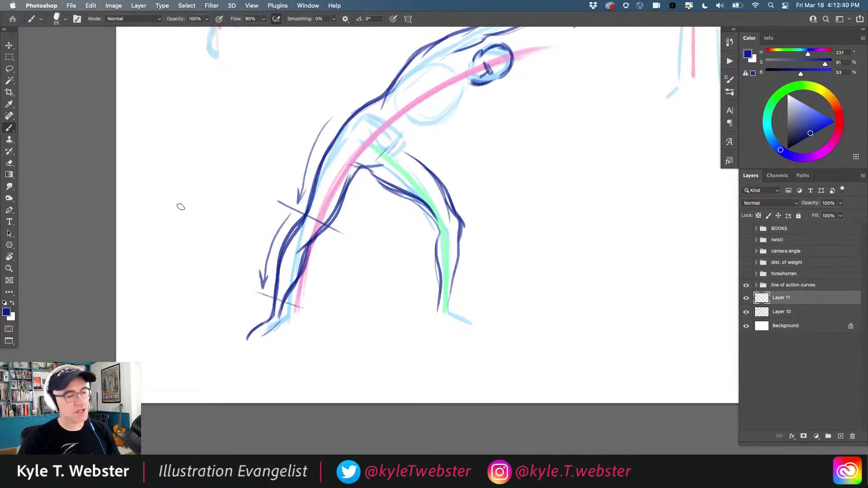
# Draw a dark red center line through the back leg and a matching separate one on the blank canvas beside the figure.
pyautogui.moveTo(302, 174); pyautogui.dragTo(307, 190)
pyautogui.moveTo(359, 168); pyautogui.dragTo(379, 154)
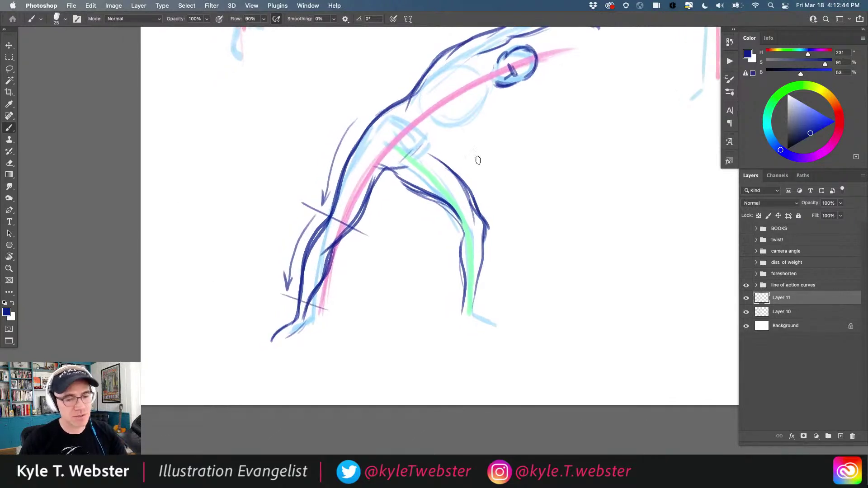
pyautogui.click(839, 121)
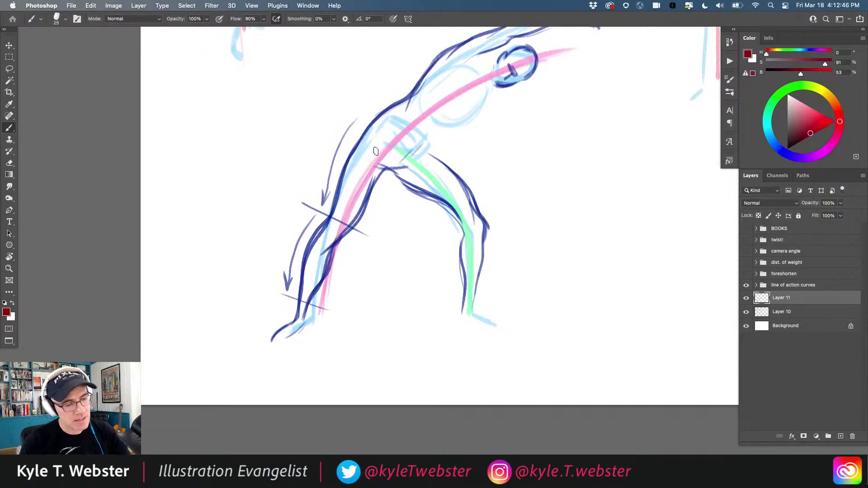
pyautogui.moveTo(377, 150); pyautogui.dragTo(299, 323)
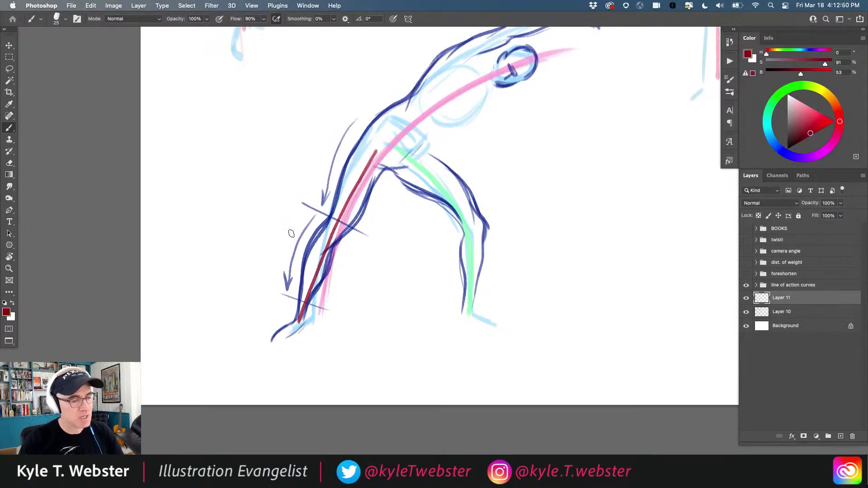
pyautogui.hscroll(-5, 312, 217)
pyautogui.moveTo(352, 159)
pyautogui.mouseDown()
pyautogui.moveTo(322, 210)
pyautogui.moveTo(275, 347)
pyautogui.mouseUp()
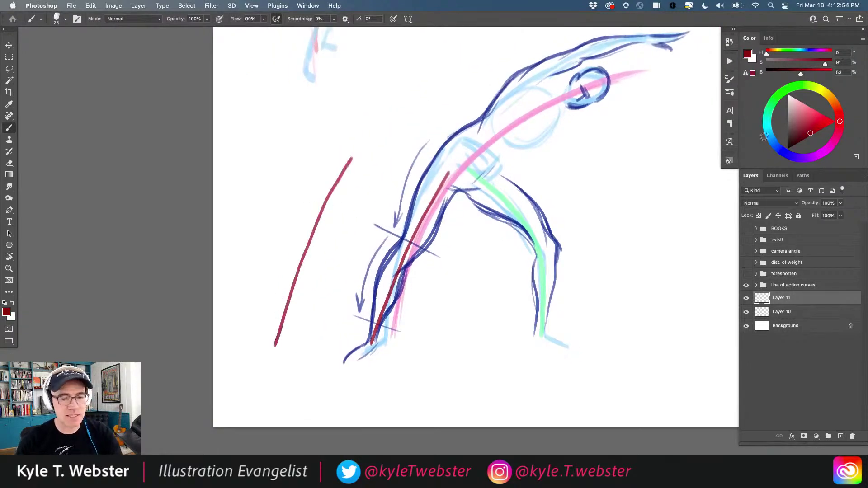
# Outline both sides of the thigh and calf in teal around the separate dark red center line.
pyautogui.click(772, 138)
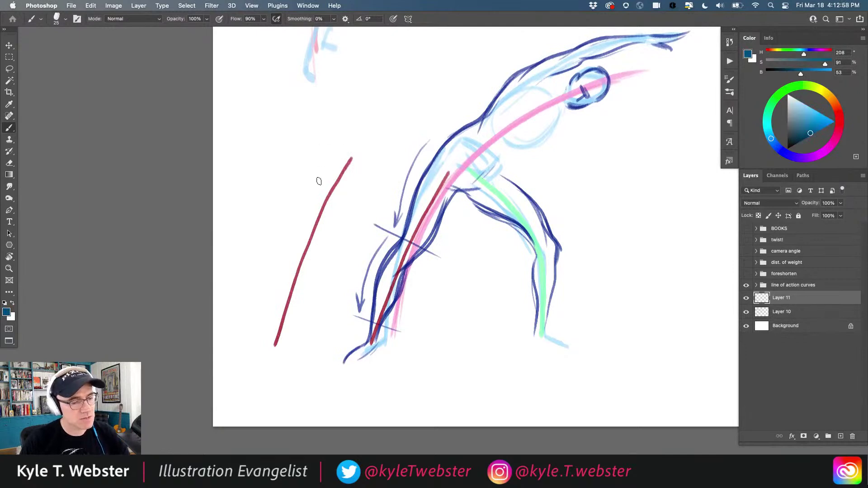
pyautogui.moveTo(336, 153); pyautogui.dragTo(298, 243)
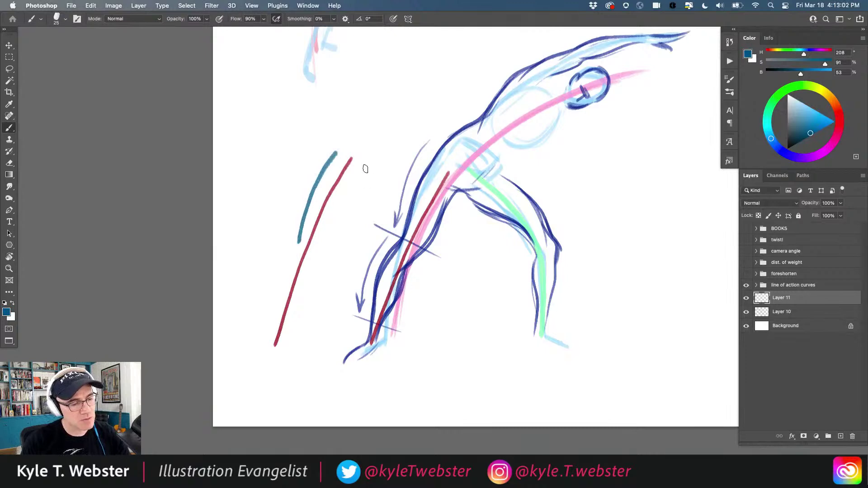
pyautogui.moveTo(366, 168)
pyautogui.mouseDown()
pyautogui.moveTo(340, 222)
pyautogui.moveTo(270, 284)
pyautogui.moveTo(263, 335)
pyautogui.mouseUp()
pyautogui.moveTo(317, 248); pyautogui.dragTo(286, 338)
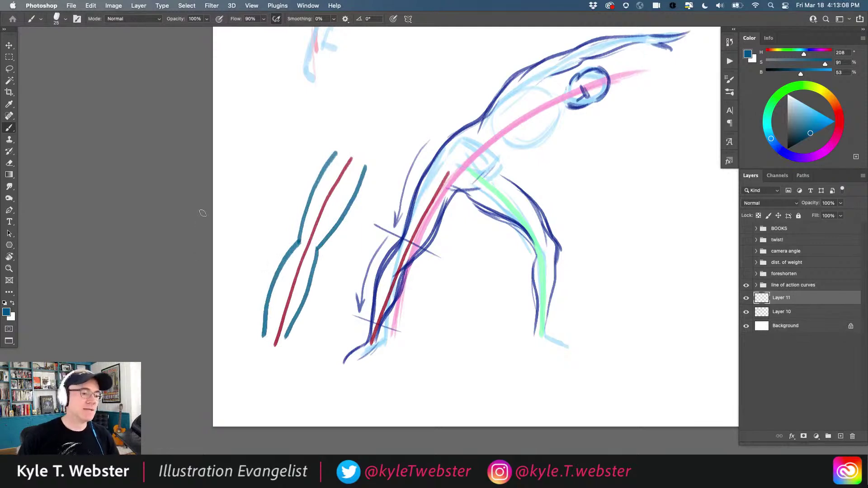
# Add teal cross lines at the knee, hip and ankle of the separate leg diagram and retrace its thigh center line.
pyautogui.moveTo(335, 256); pyautogui.dragTo(277, 232)
pyautogui.moveTo(373, 169); pyautogui.dragTo(331, 150)
pyautogui.moveTo(297, 342); pyautogui.dragTo(252, 327)
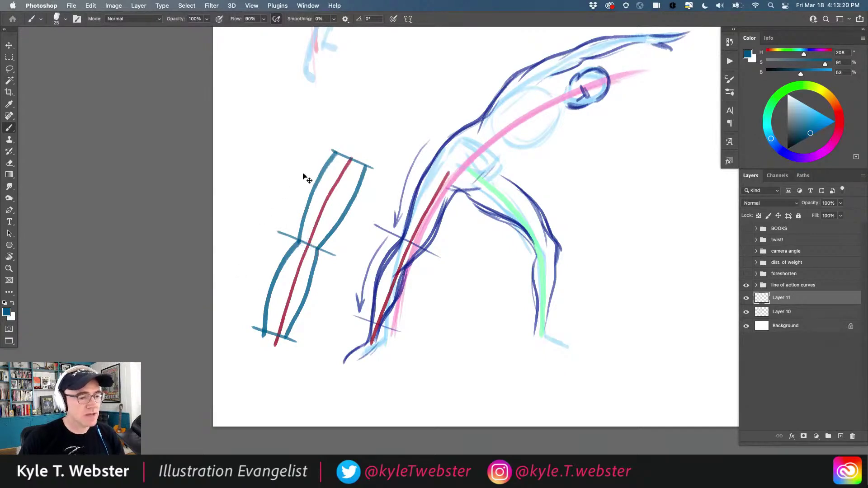
pyautogui.moveTo(351, 159); pyautogui.dragTo(310, 242)
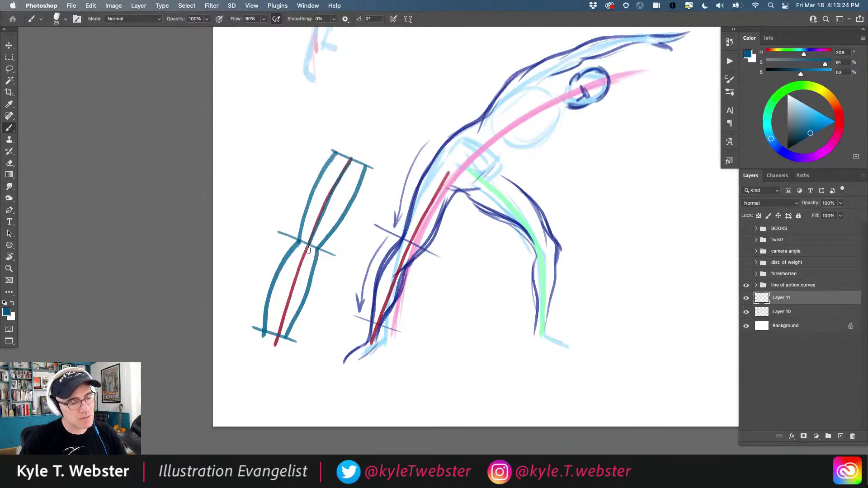
# Circle the diagram's knee, add curved arrows beside its thigh and calf, and reinforce the ankle cross line.
pyautogui.moveTo(322, 258)
pyautogui.mouseDown()
pyautogui.moveTo(292, 230)
pyautogui.moveTo(325, 257)
pyautogui.moveTo(285, 247)
pyautogui.moveTo(297, 260)
pyautogui.mouseUp()
pyautogui.moveTo(314, 149)
pyautogui.mouseDown()
pyautogui.moveTo(292, 185)
pyautogui.moveTo(287, 221)
pyautogui.mouseUp()
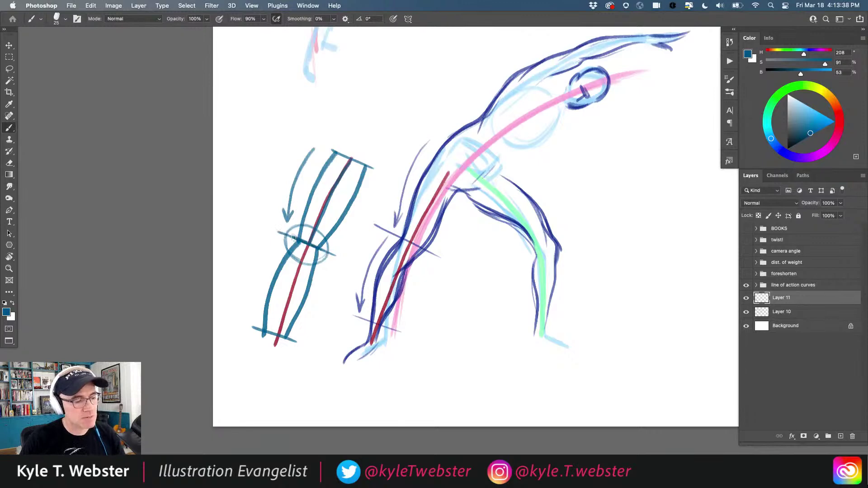
pyautogui.moveTo(284, 242)
pyautogui.mouseDown()
pyautogui.moveTo(265, 265)
pyautogui.moveTo(256, 312)
pyautogui.moveTo(261, 303)
pyautogui.mouseUp()
pyautogui.moveTo(289, 340); pyautogui.dragTo(258, 329)
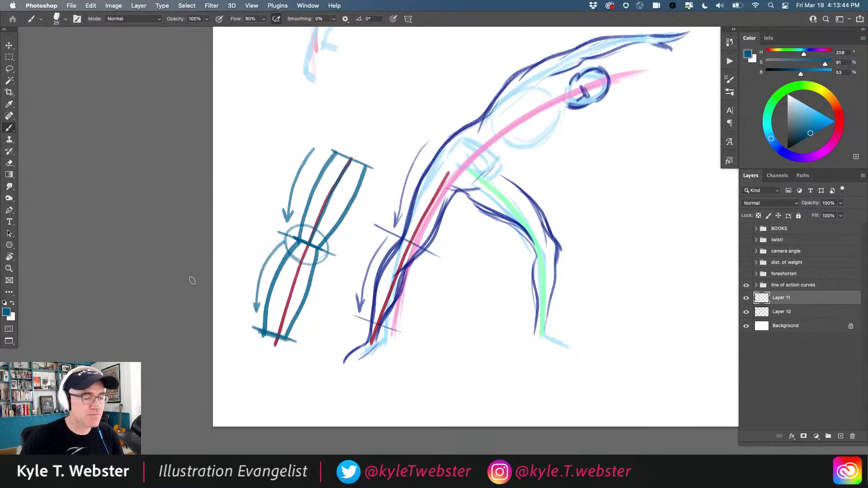
pyautogui.hscroll(5, 215, 254)
pyautogui.scroll(-2, 215, 254)
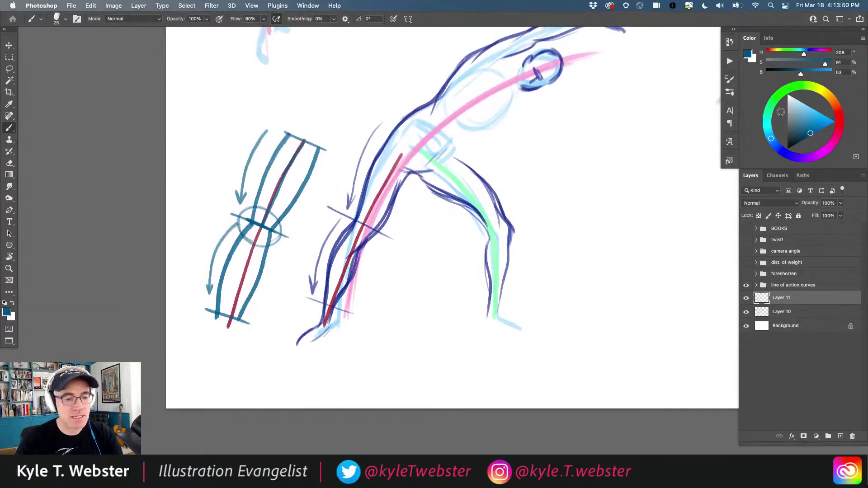
pyautogui.moveTo(396, 152); pyautogui.dragTo(328, 315)
pyautogui.press('super+z')
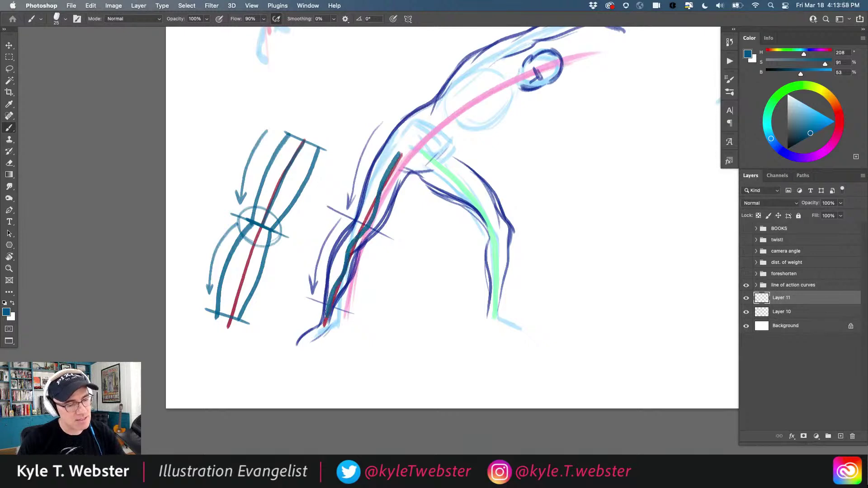
pyautogui.press('super+z')
pyautogui.moveTo(404, 148)
pyautogui.mouseDown()
pyautogui.moveTo(335, 275)
pyautogui.moveTo(325, 318)
pyautogui.mouseUp()
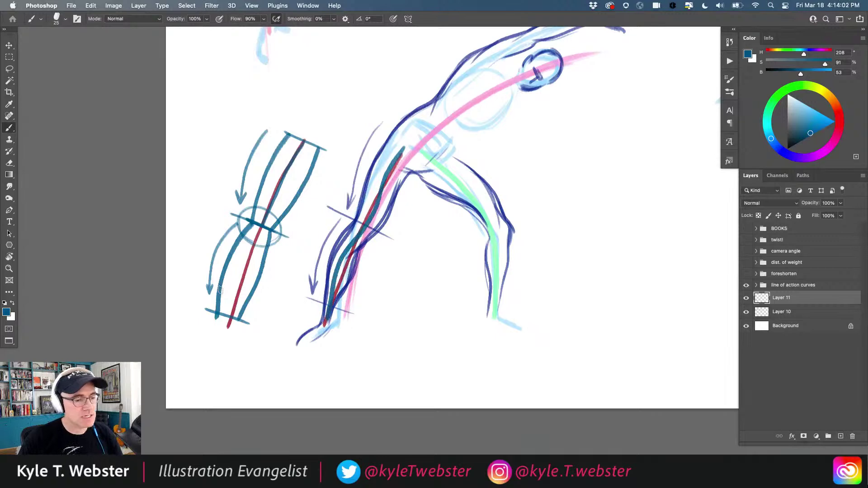
pyautogui.press('super+z')
# Mark the back leg's staggered bulges with teal circles and diagonals, and mark the raised arm with angled lines and thickened contours.
pyautogui.moveTo(370, 258); pyautogui.dragTo(358, 233)
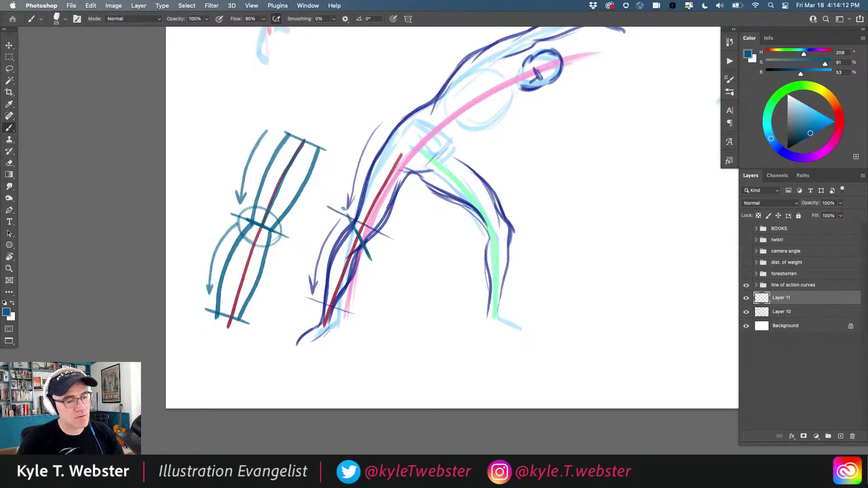
pyautogui.moveTo(384, 218)
pyautogui.mouseDown()
pyautogui.moveTo(370, 176)
pyautogui.moveTo(362, 206)
pyautogui.moveTo(373, 239)
pyautogui.moveTo(370, 178)
pyautogui.mouseUp()
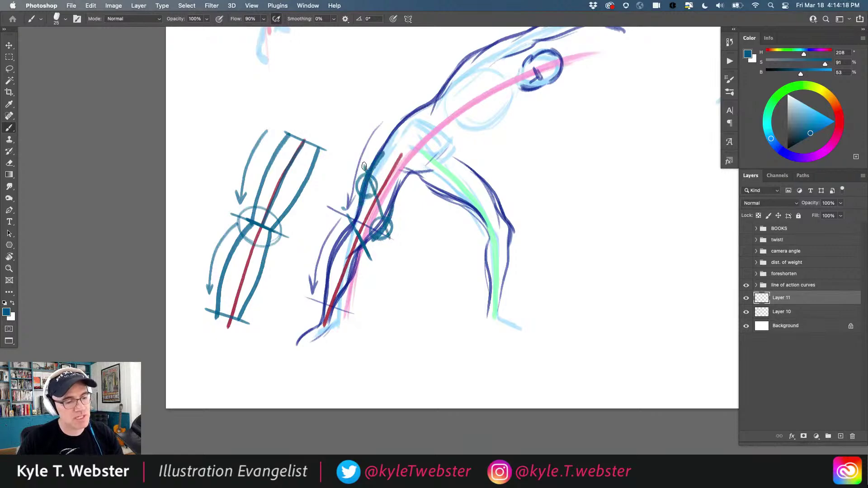
pyautogui.scroll(5, 315, 208)
pyautogui.hscroll(2, 315, 207)
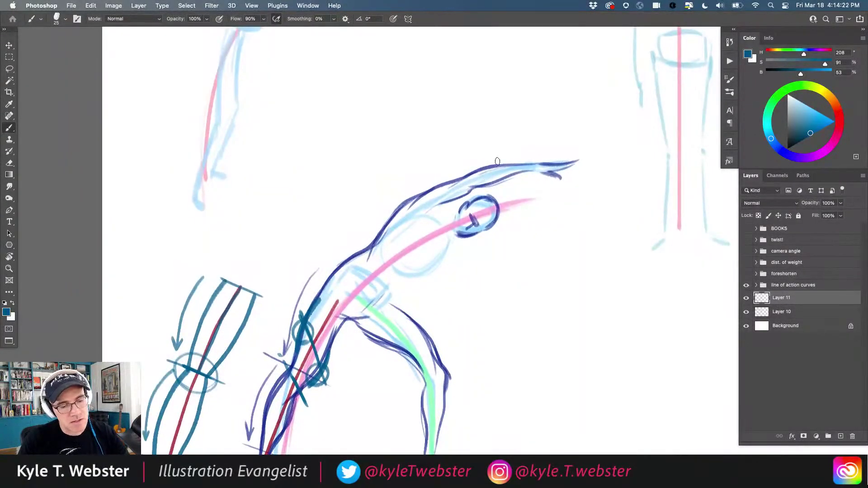
pyautogui.moveTo(497, 158); pyautogui.dragTo(484, 190)
pyautogui.moveTo(462, 175)
pyautogui.mouseDown()
pyautogui.moveTo(421, 194)
pyautogui.moveTo(465, 176)
pyautogui.moveTo(424, 193)
pyautogui.moveTo(438, 185)
pyautogui.moveTo(452, 198)
pyautogui.moveTo(434, 207)
pyautogui.moveTo(422, 173)
pyautogui.mouseUp()
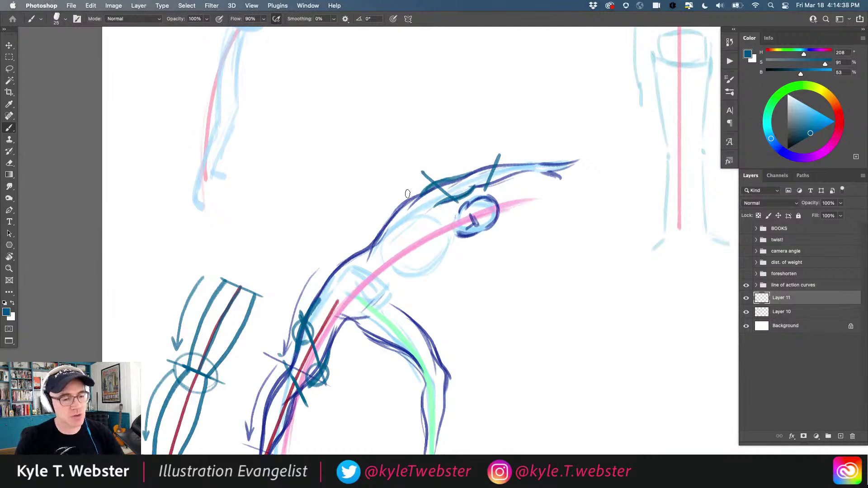
# Mark the front thigh with a teal circle on its underside and a cross line, and thicken its upper contour to the knee.
pyautogui.moveTo(347, 176); pyautogui.dragTo(327, 144)
pyautogui.moveTo(287, 181)
pyautogui.mouseDown()
pyautogui.moveTo(280, 187)
pyautogui.moveTo(288, 156)
pyautogui.moveTo(317, 140)
pyautogui.mouseUp()
pyautogui.moveTo(391, 250)
pyautogui.mouseDown()
pyautogui.moveTo(383, 266)
pyautogui.moveTo(400, 247)
pyautogui.moveTo(399, 258)
pyautogui.moveTo(367, 238)
pyautogui.moveTo(410, 263)
pyautogui.mouseUp()
pyautogui.moveTo(412, 227); pyautogui.dragTo(447, 273)
pyautogui.moveTo(361, 254); pyautogui.dragTo(461, 246)
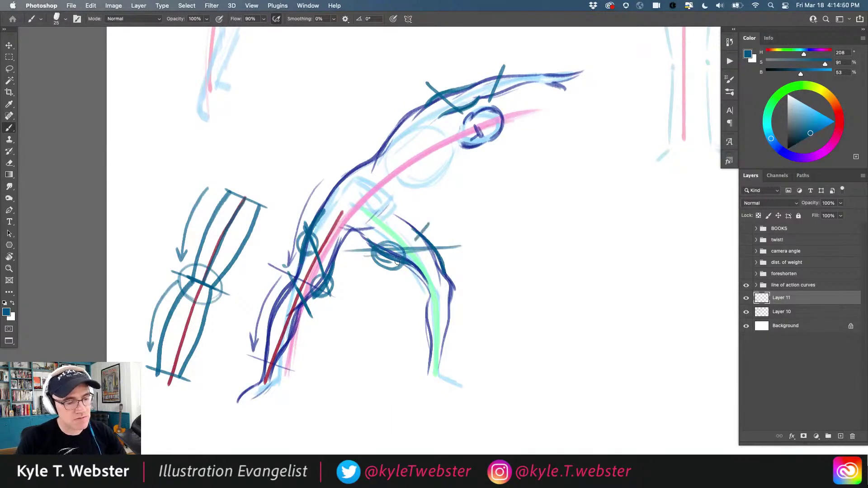
pyautogui.moveTo(396, 215)
pyautogui.mouseDown()
pyautogui.moveTo(429, 242)
pyautogui.moveTo(454, 289)
pyautogui.mouseUp()
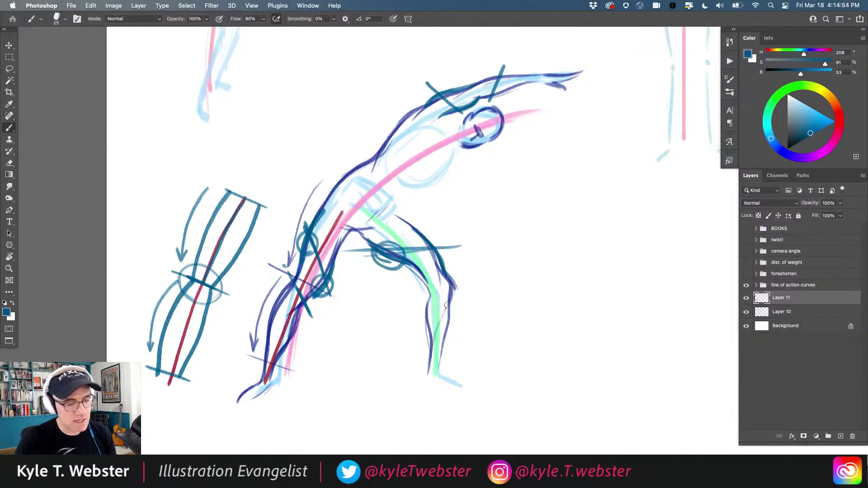
# Sample the head outline's dark blue and draw the small shoulder curve beside the head and the bent arm's outer edge.
pyautogui.moveTo(350, 315); pyautogui.dragTo(380, 313)
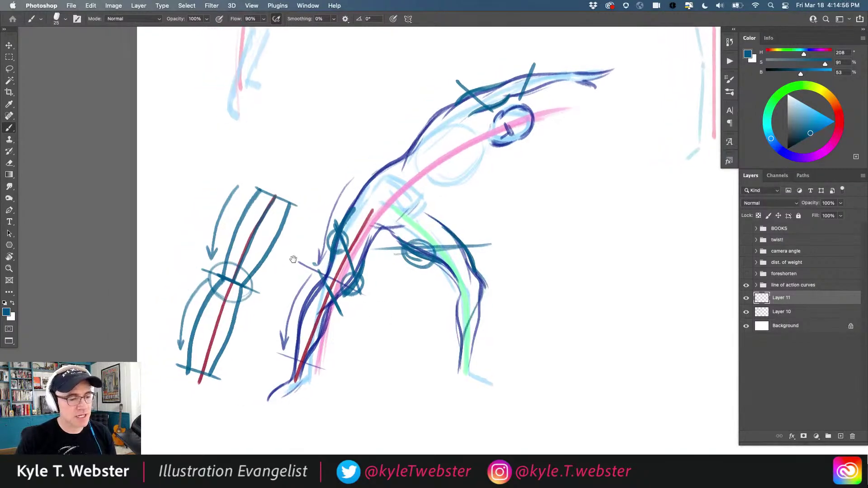
pyautogui.moveTo(399, 246); pyautogui.dragTo(376, 251)
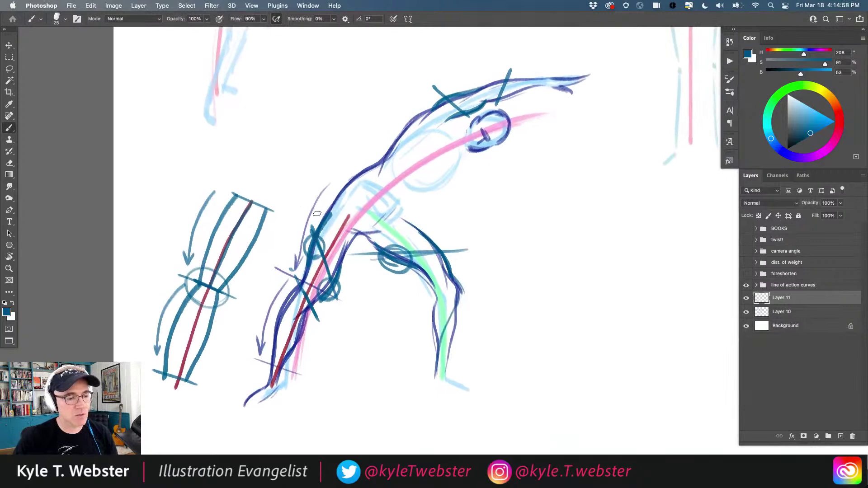
pyautogui.keyDown('alt'); pyautogui.click(480, 120); pyautogui.keyUp('alt')
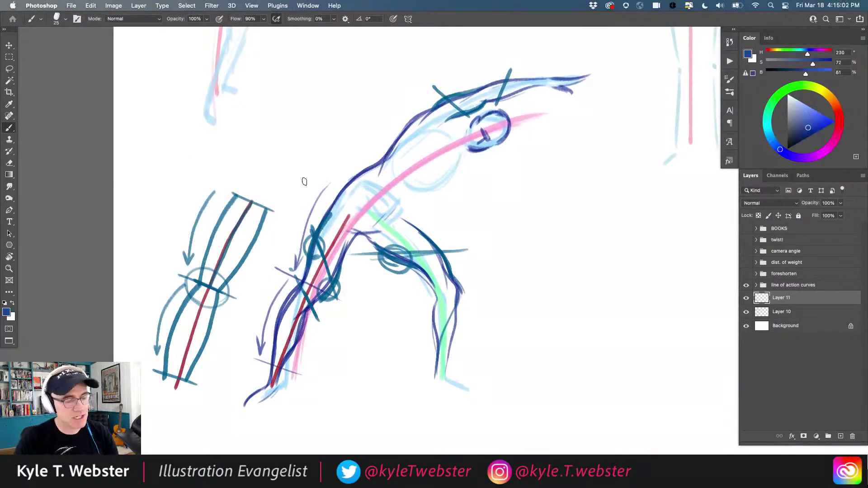
pyautogui.moveTo(311, 181); pyautogui.dragTo(269, 193)
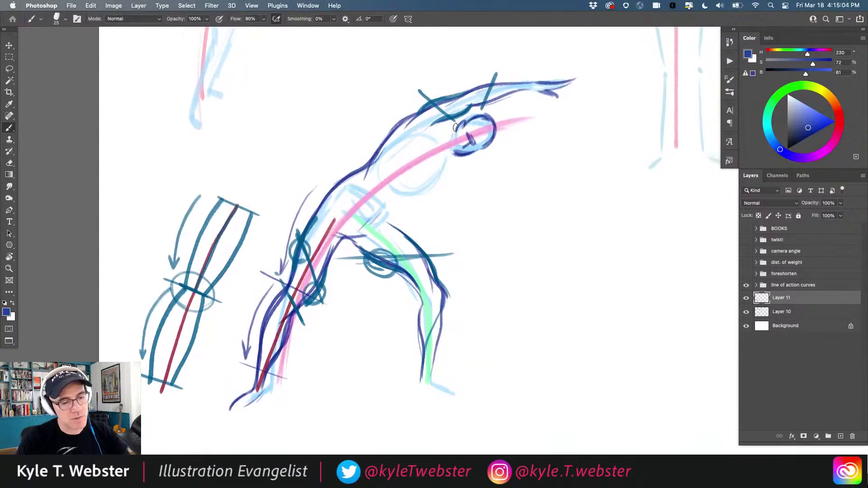
pyautogui.moveTo(438, 128); pyautogui.dragTo(452, 132)
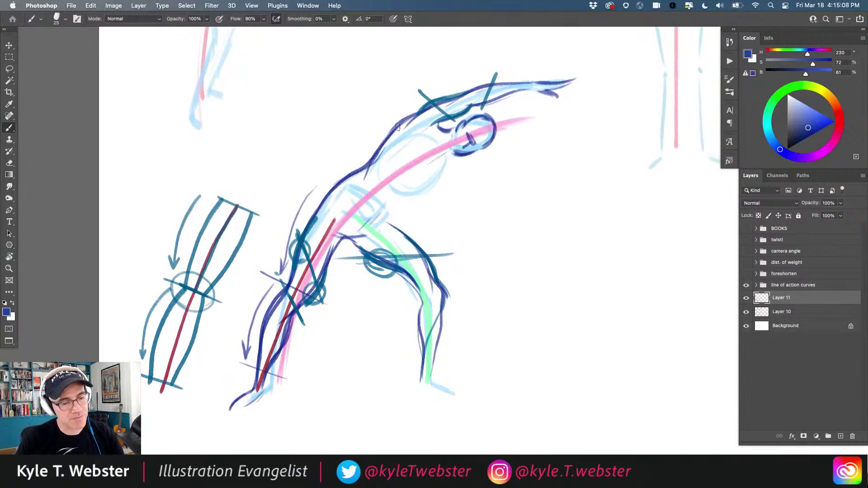
pyautogui.moveTo(461, 156)
pyautogui.mouseDown()
pyautogui.moveTo(443, 198)
pyautogui.moveTo(463, 181)
pyautogui.moveTo(437, 199)
pyautogui.moveTo(465, 181)
pyautogui.moveTo(414, 213)
pyautogui.mouseUp()
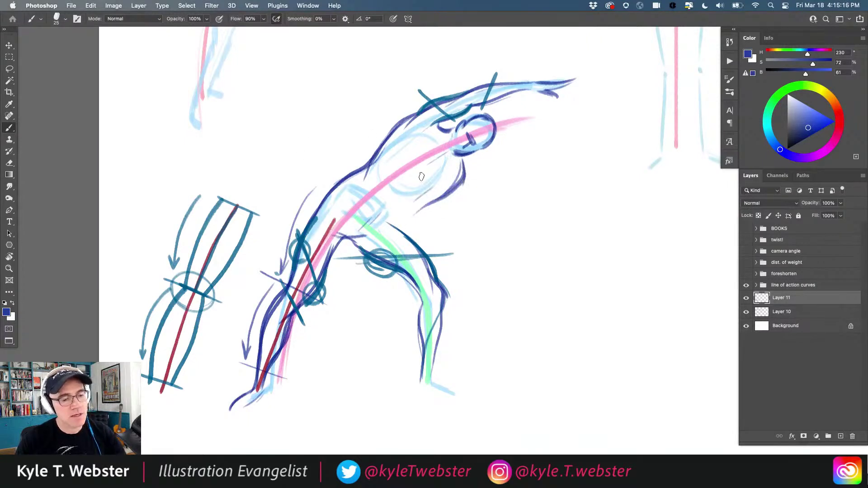
# Draw the torso's underside down to the front hip, darken the bent arm's inner edge and add a small curve at the wrist.
pyautogui.moveTo(455, 170); pyautogui.dragTo(390, 197)
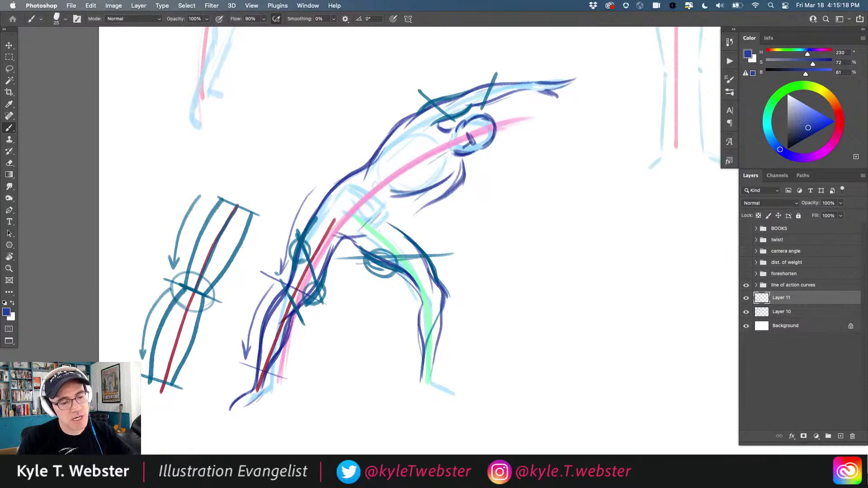
pyautogui.press('super+z')
pyautogui.moveTo(449, 177)
pyautogui.mouseDown()
pyautogui.moveTo(400, 188)
pyautogui.moveTo(392, 226)
pyautogui.moveTo(405, 238)
pyautogui.moveTo(398, 201)
pyautogui.mouseUp()
pyautogui.moveTo(458, 168); pyautogui.dragTo(419, 198)
pyautogui.moveTo(461, 167); pyautogui.dragTo(429, 192)
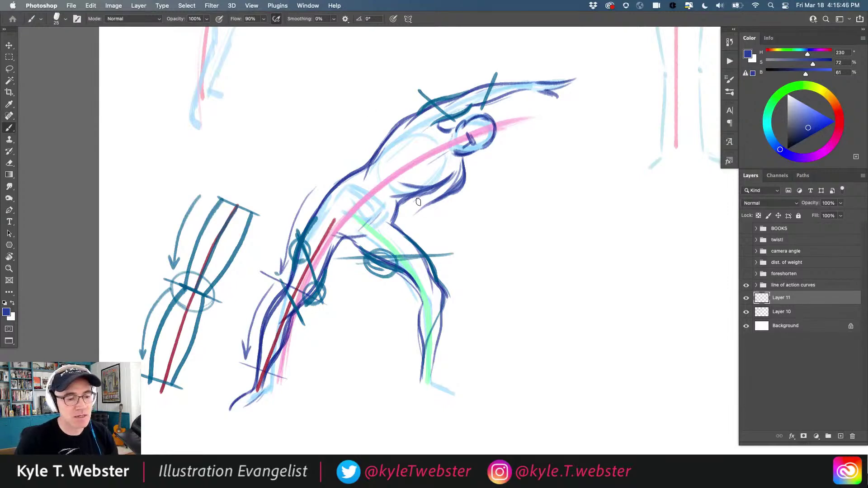
pyautogui.moveTo(415, 209); pyautogui.dragTo(427, 220)
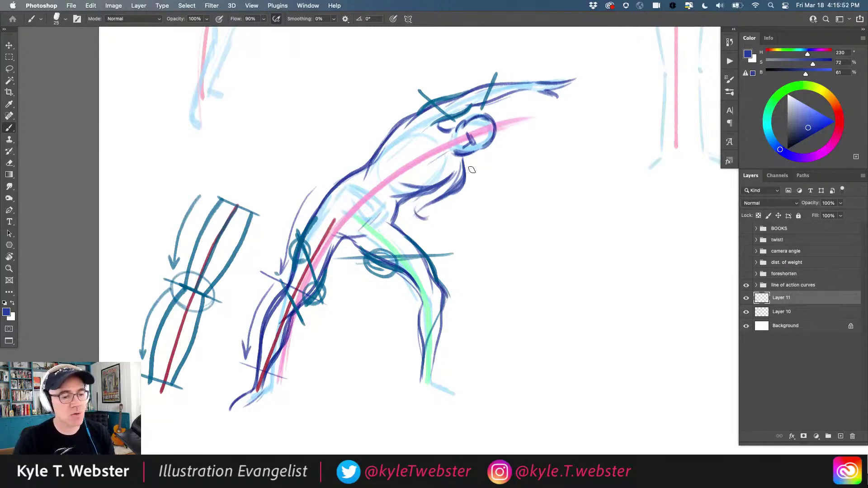
pyautogui.moveTo(473, 177)
pyautogui.mouseDown()
pyautogui.moveTo(543, 241)
pyautogui.moveTo(466, 202)
pyautogui.mouseUp()
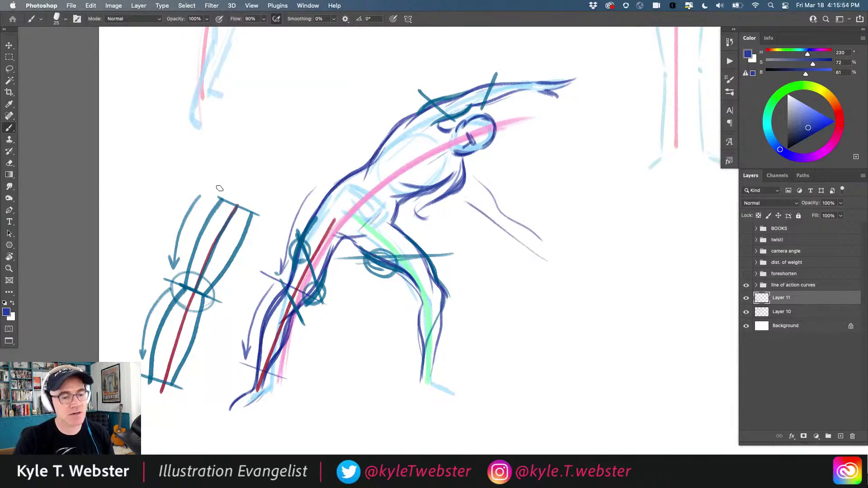
pyautogui.hotkey('ctrl', 'z')
pyautogui.hotkey('ctrl', 'z')
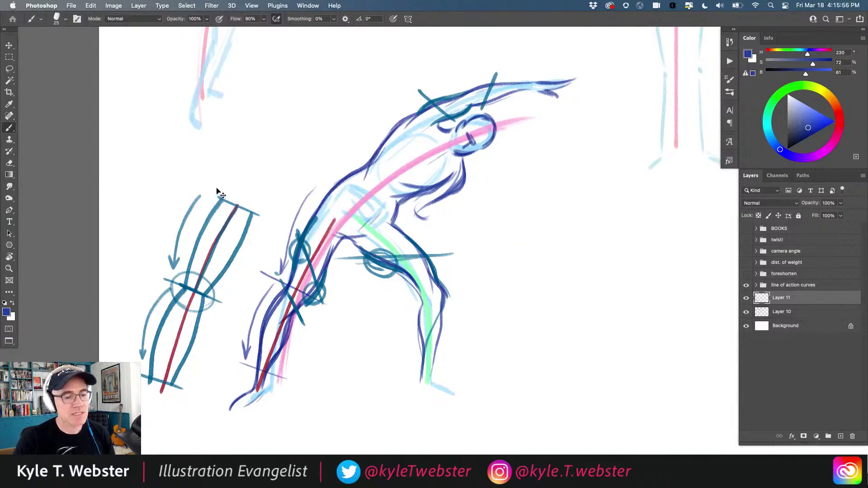
# Draw the bent arm's hand as a rounded loop and add light curves around the elbow and forearm.
pyautogui.moveTo(434, 207)
pyautogui.mouseDown()
pyautogui.moveTo(431, 224)
pyautogui.moveTo(441, 210)
pyautogui.moveTo(429, 226)
pyautogui.moveTo(410, 209)
pyautogui.moveTo(409, 219)
pyautogui.mouseUp()
pyautogui.moveTo(450, 158); pyautogui.dragTo(464, 181)
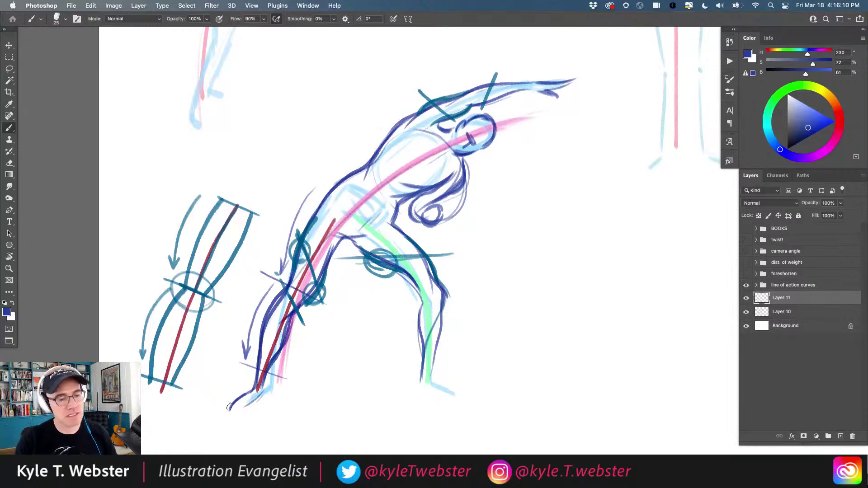
# Outline the front and back feet and add light contour curves across the waist.
pyautogui.moveTo(414, 390)
pyautogui.mouseDown()
pyautogui.moveTo(461, 404)
pyautogui.moveTo(439, 385)
pyautogui.moveTo(460, 397)
pyautogui.mouseUp()
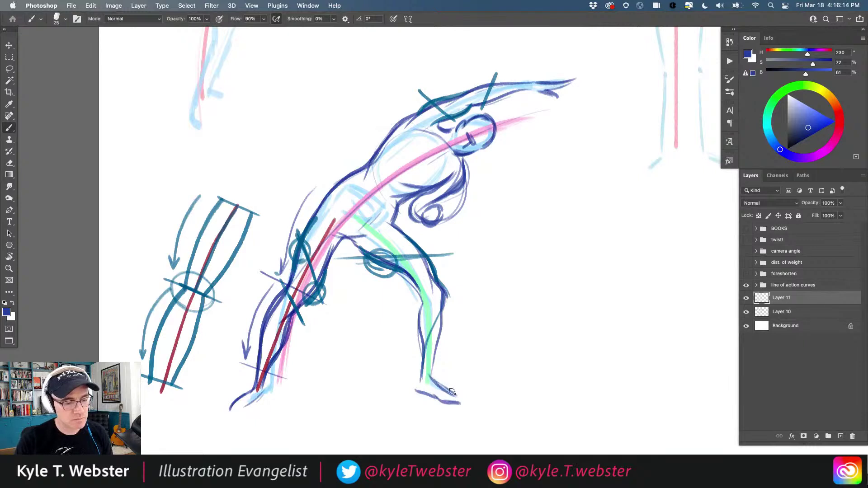
pyautogui.moveTo(260, 395)
pyautogui.mouseDown()
pyautogui.moveTo(226, 416)
pyautogui.moveTo(267, 393)
pyautogui.moveTo(286, 318)
pyautogui.mouseUp()
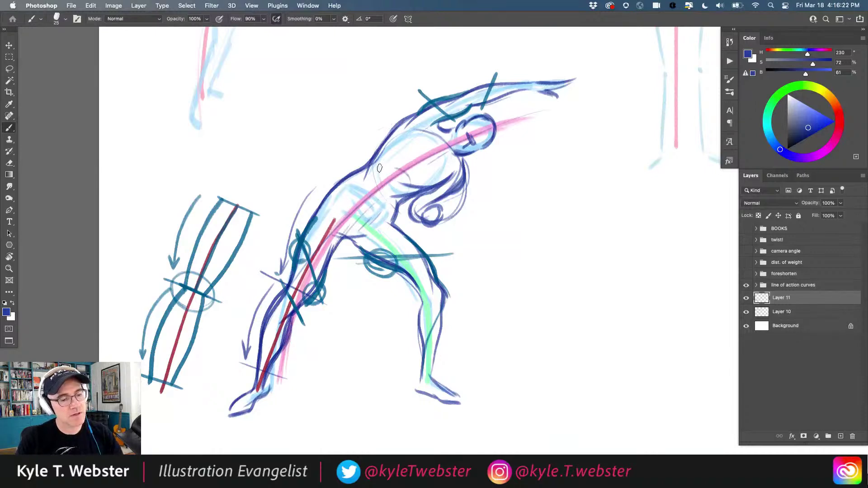
pyautogui.keyDown('alt'); pyautogui.click(274, 330); pyautogui.keyUp('alt')
pyautogui.moveTo(236, 331)
pyautogui.mouseDown()
pyautogui.moveTo(217, 328)
pyautogui.moveTo(231, 327)
pyautogui.mouseUp()
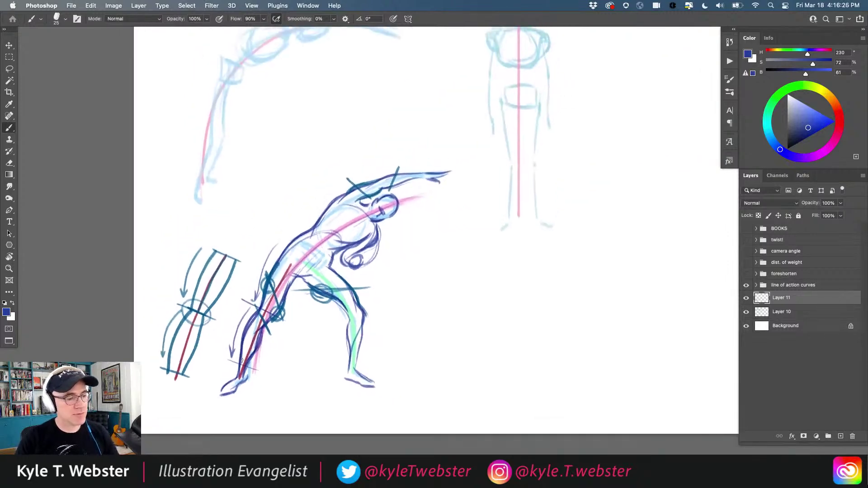
# Draw a thin wavy line along the reaching figure's outer edge from the outstretched hand down to the back heel.
pyautogui.moveTo(448, 161)
pyautogui.mouseDown()
pyautogui.moveTo(388, 166)
pyautogui.moveTo(328, 188)
pyautogui.moveTo(316, 211)
pyautogui.moveTo(278, 233)
pyautogui.moveTo(240, 313)
pyautogui.moveTo(221, 385)
pyautogui.mouseUp()
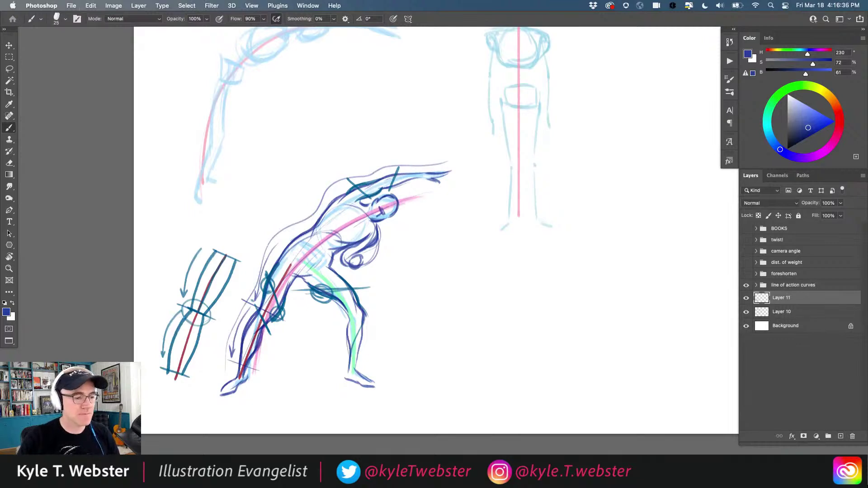
pyautogui.keyDown('alt'); pyautogui.click(240, 310); pyautogui.keyUp('alt')
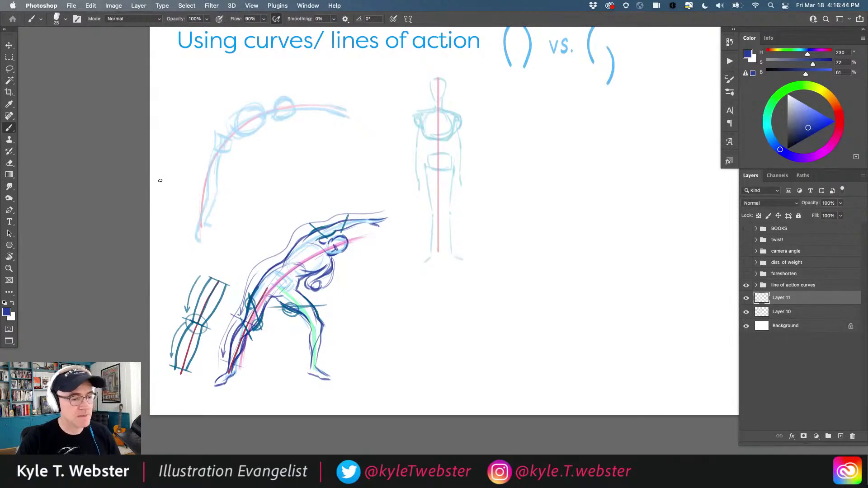
# Hide the "line of action curves" group and show the "dist. of weight" group.
pyautogui.hscroll(5, 160, 180)
pyautogui.scroll(2, 160, 181)
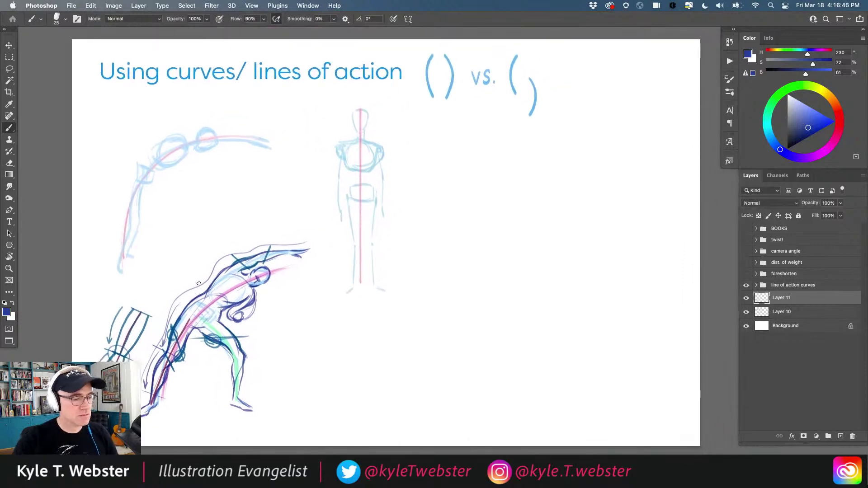
pyautogui.moveTo(202, 321)
pyautogui.mouseDown()
pyautogui.moveTo(204, 312)
pyautogui.moveTo(199, 320)
pyautogui.mouseUp()
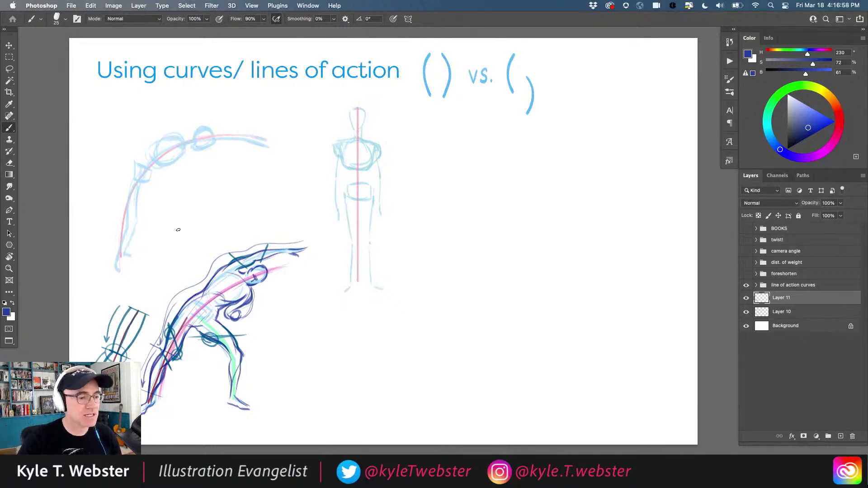
pyautogui.scroll(1, 179, 229)
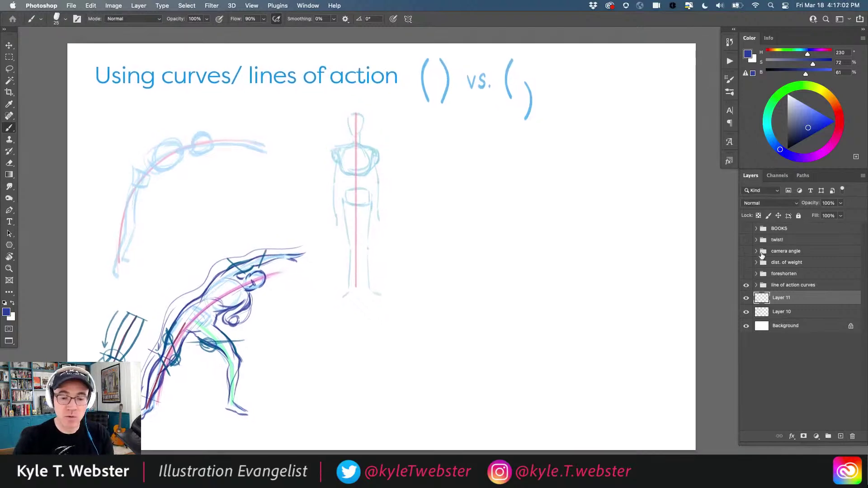
pyautogui.click(746, 285)
pyautogui.click(746, 262)
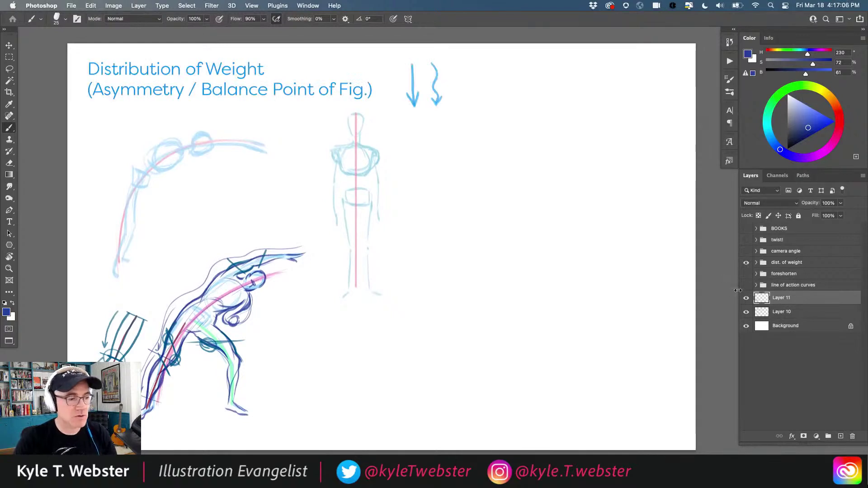
# Hide Layer 11 and Layer 10 and add a new empty layer above them.
pyautogui.hscroll(-5, 703, 299)
pyautogui.scroll(-2, 703, 299)
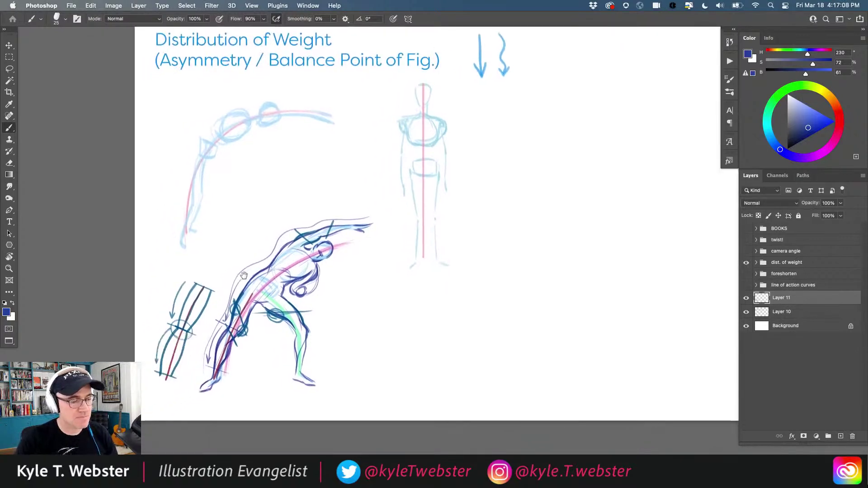
pyautogui.click(746, 298)
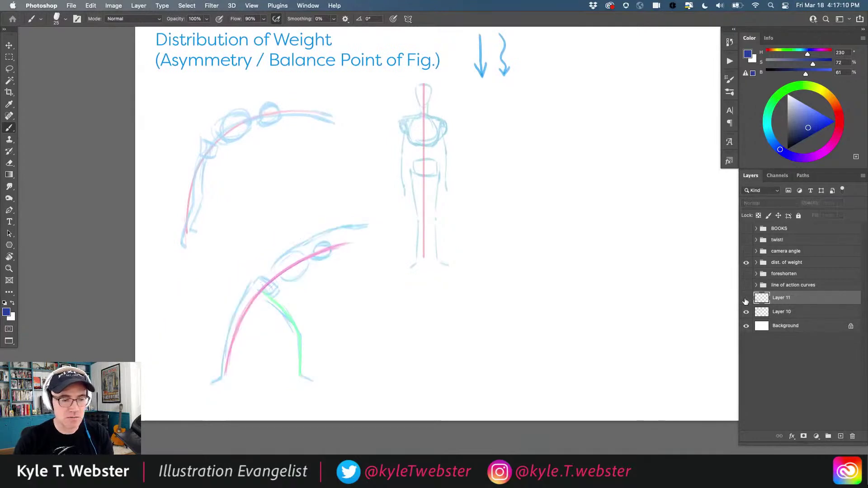
pyautogui.click(746, 312)
pyautogui.hscroll(5, 430, 291)
pyautogui.scroll(1, 430, 291)
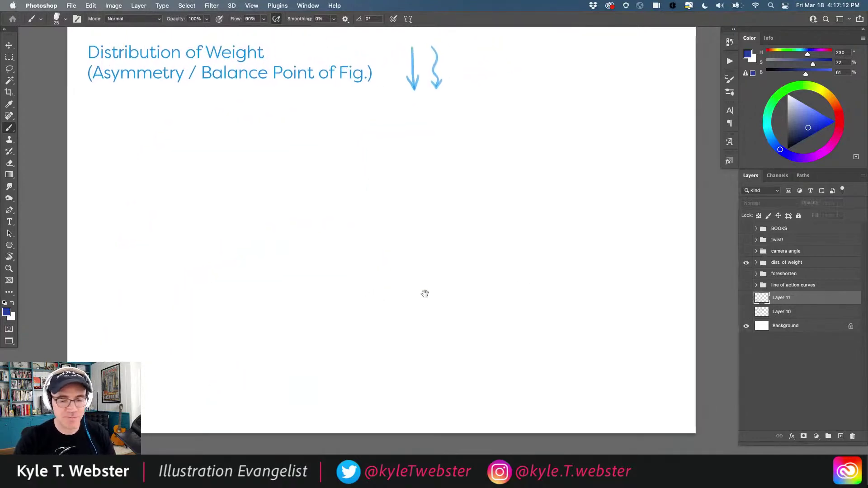
pyautogui.click(841, 437)
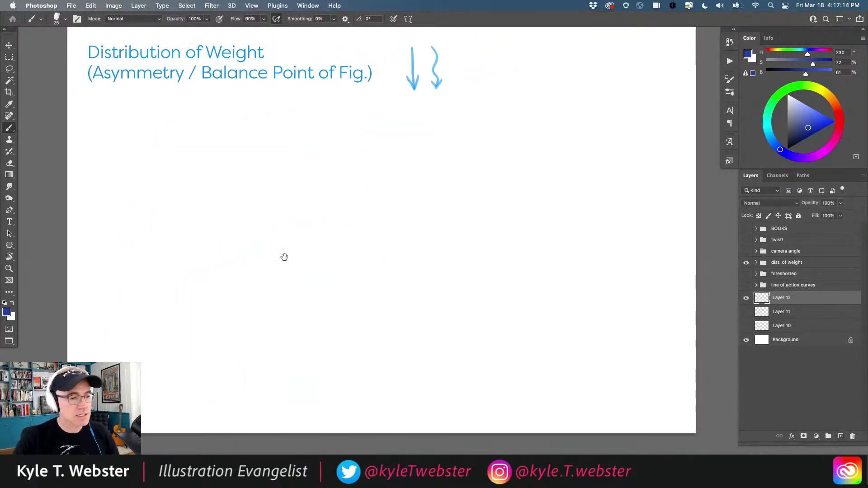
# Sketch a front-facing standing figure below the heading with an oval head, round ribcage, boxy pelvis and two straight legs with feet.
pyautogui.scroll(1, 266, 273)
pyautogui.moveTo(271, 337)
pyautogui.mouseDown()
pyautogui.moveTo(304, 344)
pyautogui.moveTo(296, 330)
pyautogui.mouseUp()
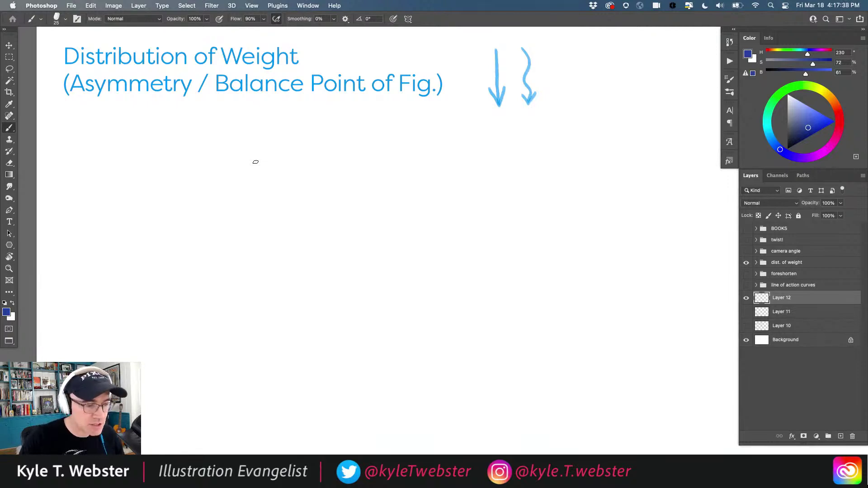
pyautogui.hscroll(1, 282, 280)
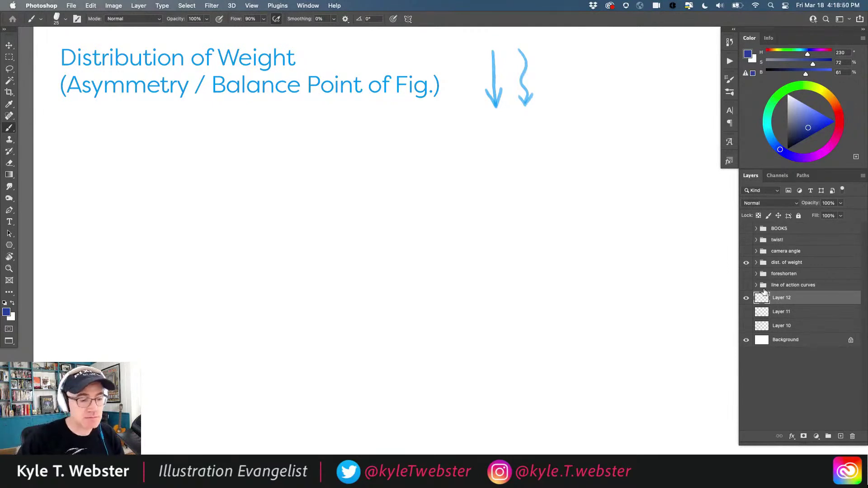
pyautogui.hscroll(-2, 370, 197)
pyautogui.moveTo(349, 161)
pyautogui.mouseDown()
pyautogui.moveTo(323, 158)
pyautogui.moveTo(331, 177)
pyautogui.moveTo(346, 179)
pyautogui.moveTo(348, 158)
pyautogui.moveTo(344, 188)
pyautogui.moveTo(319, 224)
pyautogui.moveTo(360, 221)
pyautogui.moveTo(323, 235)
pyautogui.moveTo(357, 259)
pyautogui.moveTo(358, 281)
pyautogui.mouseUp()
pyautogui.moveTo(321, 260)
pyautogui.mouseDown()
pyautogui.moveTo(340, 318)
pyautogui.moveTo(343, 385)
pyautogui.moveTo(333, 388)
pyautogui.mouseUp()
pyautogui.scroll(-2, 316, 267)
pyautogui.moveTo(374, 254)
pyautogui.mouseDown()
pyautogui.moveTo(373, 311)
pyautogui.moveTo(388, 384)
pyautogui.mouseUp()
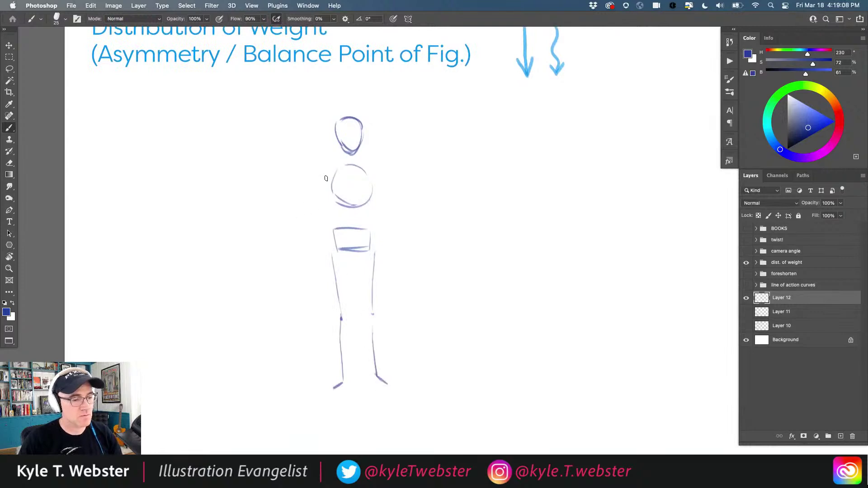
# Draw the standing figure's hanging arms, neck and shoulders, and add crossed guide lines on the face.
pyautogui.moveTo(366, 174)
pyautogui.mouseDown()
pyautogui.moveTo(324, 178)
pyautogui.moveTo(323, 276)
pyautogui.mouseUp()
pyautogui.moveTo(379, 172); pyautogui.dragTo(382, 271)
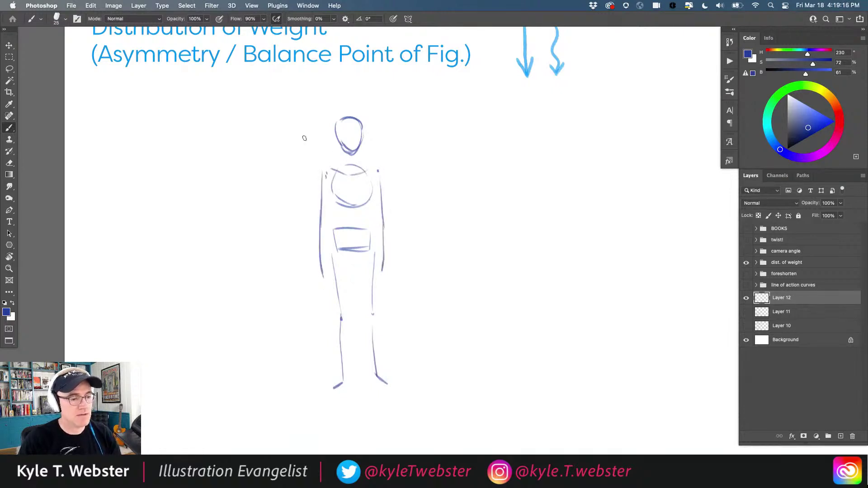
pyautogui.hscroll(2, 260, 237)
pyautogui.moveTo(328, 134)
pyautogui.mouseDown()
pyautogui.moveTo(353, 131)
pyautogui.moveTo(321, 162)
pyautogui.moveTo(312, 186)
pyautogui.mouseUp()
pyautogui.moveTo(350, 151)
pyautogui.mouseDown()
pyautogui.moveTo(367, 162)
pyautogui.moveTo(368, 197)
pyautogui.mouseUp()
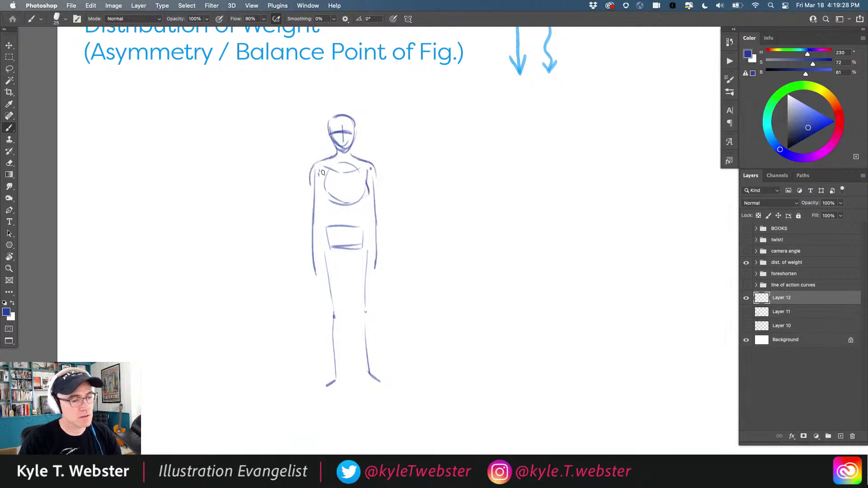
# Contour the standing figure's waist and hips and shape the inner and outer edges of the thighs and calves.
pyautogui.moveTo(323, 182)
pyautogui.mouseDown()
pyautogui.moveTo(321, 195)
pyautogui.moveTo(372, 231)
pyautogui.moveTo(373, 254)
pyautogui.mouseUp()
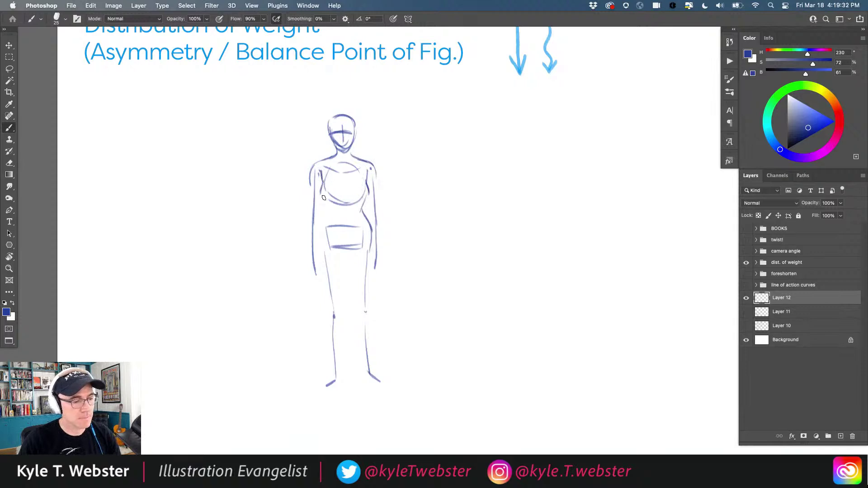
pyautogui.moveTo(328, 213); pyautogui.dragTo(319, 246)
pyautogui.moveTo(374, 241); pyautogui.dragTo(367, 300)
pyautogui.moveTo(357, 252); pyautogui.dragTo(361, 312)
pyautogui.moveTo(323, 250)
pyautogui.mouseDown()
pyautogui.moveTo(335, 309)
pyautogui.moveTo(373, 372)
pyautogui.mouseUp()
pyautogui.moveTo(327, 303); pyautogui.dragTo(335, 384)
pyautogui.moveTo(342, 330)
pyautogui.mouseDown()
pyautogui.moveTo(339, 364)
pyautogui.moveTo(340, 352)
pyautogui.mouseUp()
pyautogui.moveTo(358, 315); pyautogui.dragTo(365, 372)
pyautogui.moveTo(355, 270)
pyautogui.mouseDown()
pyautogui.moveTo(358, 303)
pyautogui.moveTo(354, 278)
pyautogui.moveTo(341, 309)
pyautogui.mouseUp()
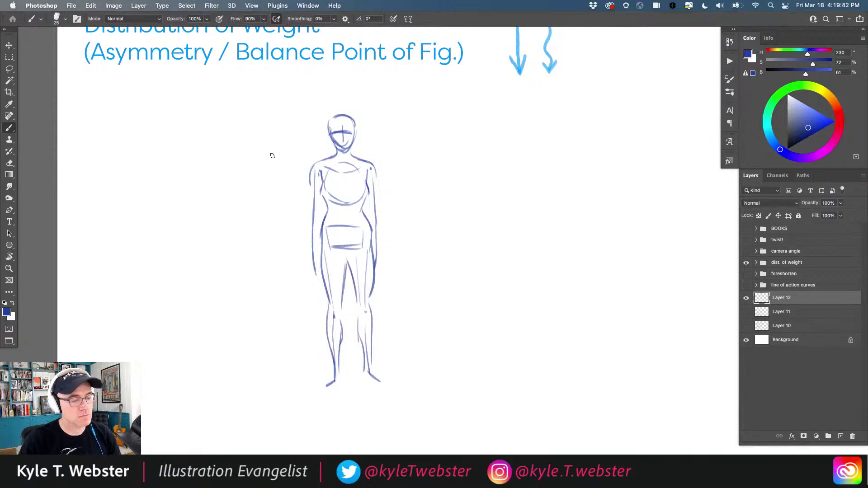
# Add clothing and hair to the standing figure: round neckline, sleeve hems, waistband, pockets and hair falling to the shoulders.
pyautogui.moveTo(360, 158)
pyautogui.mouseDown()
pyautogui.moveTo(330, 157)
pyautogui.moveTo(364, 162)
pyautogui.mouseUp()
pyautogui.moveTo(359, 218)
pyautogui.mouseDown()
pyautogui.moveTo(326, 217)
pyautogui.moveTo(362, 214)
pyautogui.moveTo(370, 239)
pyautogui.moveTo(329, 242)
pyautogui.moveTo(324, 200)
pyautogui.moveTo(381, 193)
pyautogui.mouseUp()
pyautogui.moveTo(318, 233); pyautogui.dragTo(316, 257)
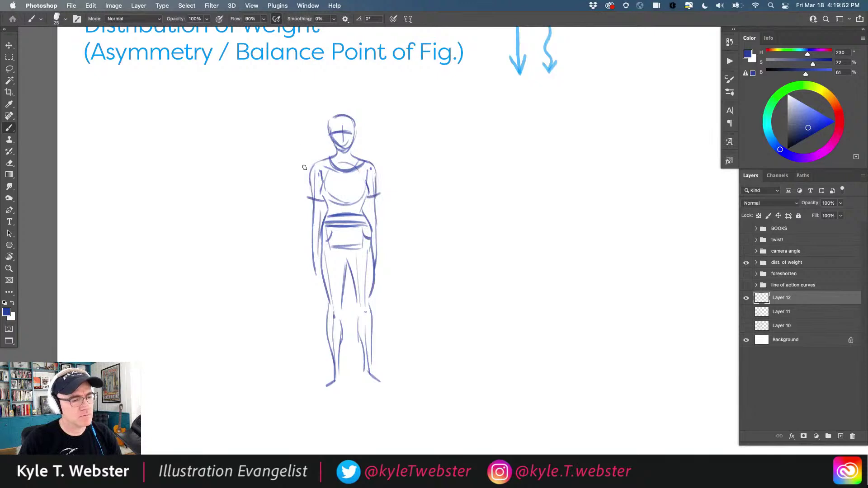
pyautogui.moveTo(323, 186); pyautogui.dragTo(329, 206)
pyautogui.moveTo(365, 180); pyautogui.dragTo(363, 208)
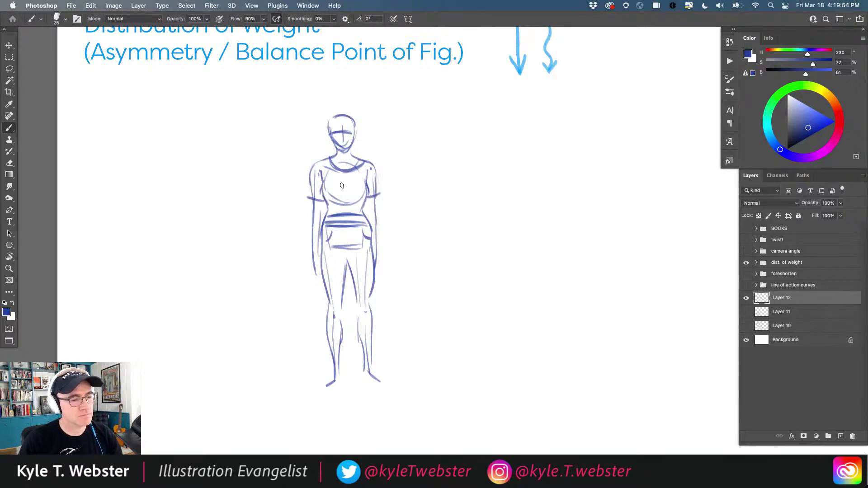
pyautogui.moveTo(359, 159); pyautogui.dragTo(332, 165)
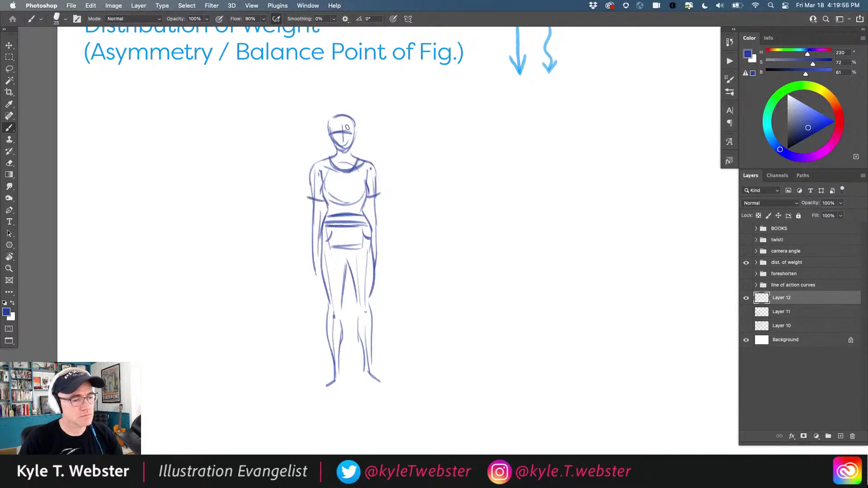
pyautogui.moveTo(351, 126); pyautogui.dragTo(354, 132)
pyautogui.moveTo(351, 121)
pyautogui.mouseDown()
pyautogui.moveTo(330, 132)
pyautogui.moveTo(355, 133)
pyautogui.moveTo(350, 143)
pyautogui.moveTo(340, 128)
pyautogui.moveTo(324, 133)
pyautogui.moveTo(328, 149)
pyautogui.moveTo(356, 134)
pyautogui.moveTo(359, 154)
pyautogui.moveTo(332, 157)
pyautogui.mouseUp()
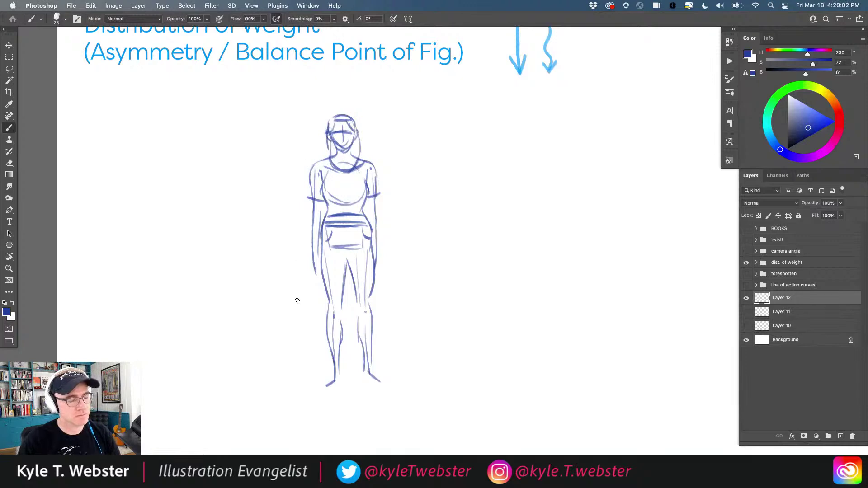
# Outline both feet and one forearm's outer edge, and add a centre line down the midriff and trousers.
pyautogui.moveTo(335, 376)
pyautogui.mouseDown()
pyautogui.moveTo(318, 393)
pyautogui.moveTo(341, 381)
pyautogui.moveTo(385, 388)
pyautogui.moveTo(313, 390)
pyautogui.mouseUp()
pyautogui.moveTo(378, 199)
pyautogui.mouseDown()
pyautogui.moveTo(380, 264)
pyautogui.moveTo(353, 218)
pyautogui.moveTo(311, 286)
pyautogui.moveTo(324, 261)
pyautogui.moveTo(353, 258)
pyautogui.moveTo(334, 254)
pyautogui.moveTo(344, 216)
pyautogui.moveTo(348, 259)
pyautogui.mouseUp()
pyautogui.moveTo(343, 192); pyautogui.dragTo(345, 222)
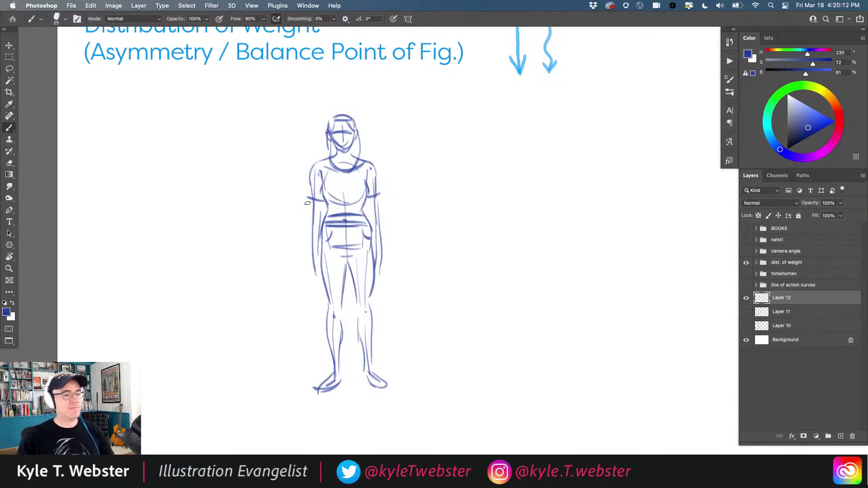
# Choose a bright magenta and draw a straight vertical balance line through the standing figure from above the head to between the feet.
pyautogui.moveTo(320, 219); pyautogui.dragTo(187, 226)
pyautogui.moveTo(151, 300); pyautogui.dragTo(233, 284)
pyautogui.moveTo(795, 154); pyautogui.dragTo(829, 147)
pyautogui.moveTo(799, 108); pyautogui.dragTo(812, 115)
pyautogui.moveTo(288, 89); pyautogui.dragTo(289, 393)
pyautogui.press('super+z')
pyautogui.moveTo(291, 92)
pyautogui.mouseDown()
pyautogui.moveTo(293, 256)
pyautogui.moveTo(269, 392)
pyautogui.mouseUp()
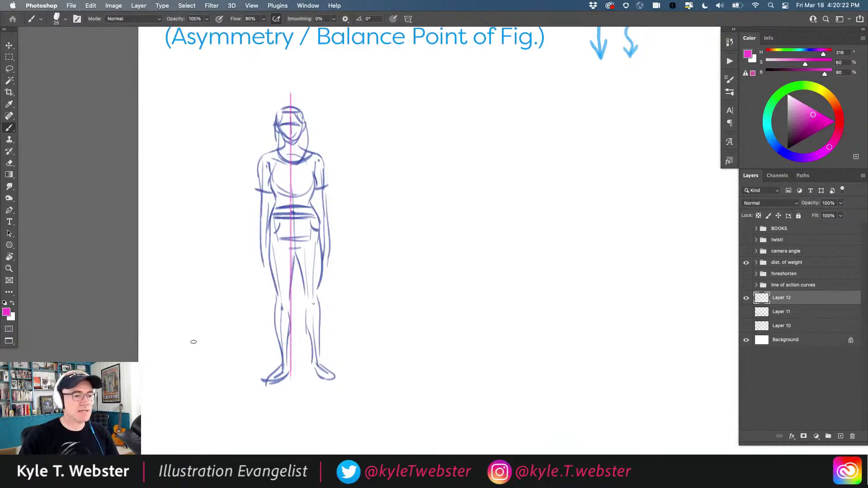
# Duplicate the standing figure's layer and place the copy beside the original on its right.
pyautogui.moveTo(215, 271); pyautogui.dragTo(167, 267)
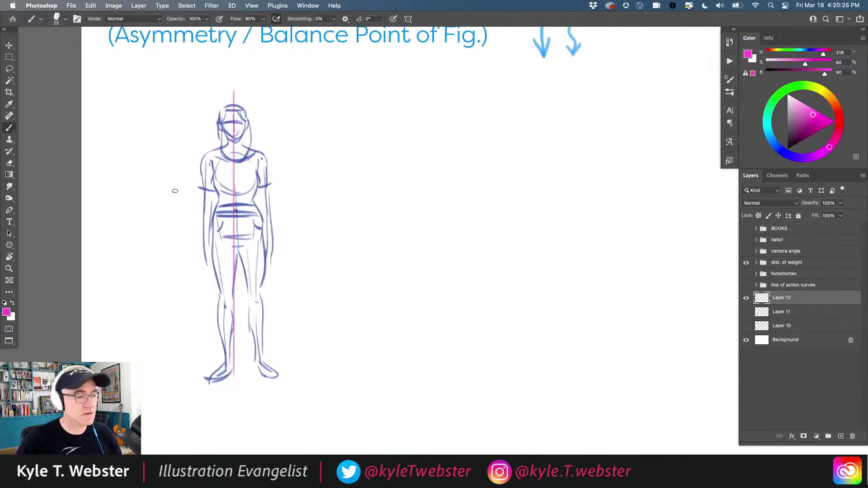
pyautogui.moveTo(196, 263); pyautogui.dragTo(196, 265)
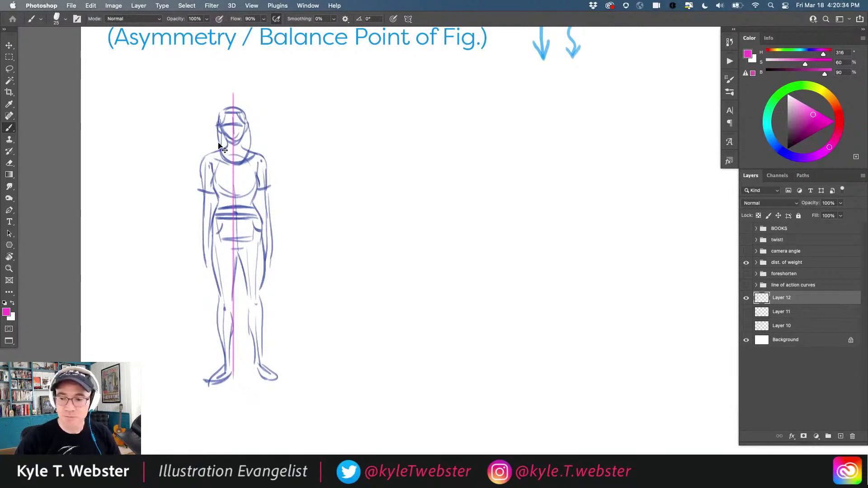
pyautogui.press('v')
pyautogui.moveTo(240, 244); pyautogui.dragTo(386, 260)
pyautogui.press('b')
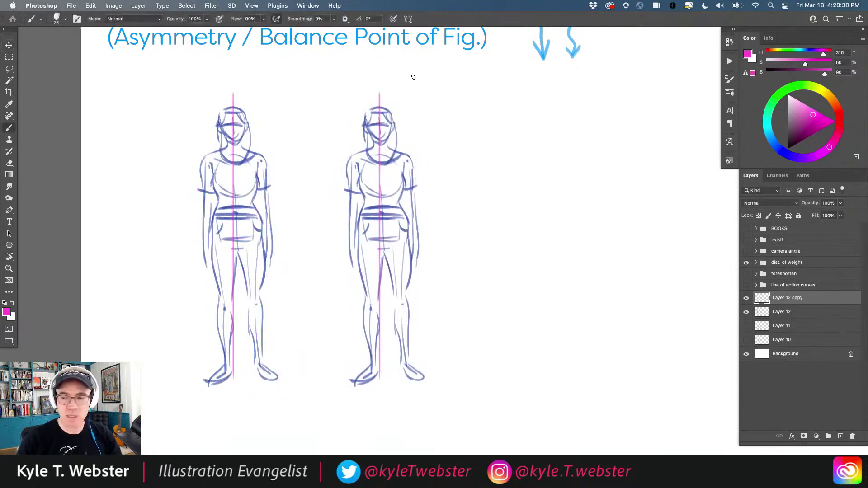
# Lasso the copied figure's head, tilt it slightly and clear the selection.
pyautogui.press('l')
pyautogui.moveTo(375, 100)
pyautogui.mouseDown()
pyautogui.moveTo(361, 126)
pyautogui.moveTo(379, 147)
pyautogui.moveTo(396, 124)
pyautogui.moveTo(352, 87)
pyautogui.mouseUp()
pyautogui.hotkey('ctrl', 't')
pyautogui.press('Return')
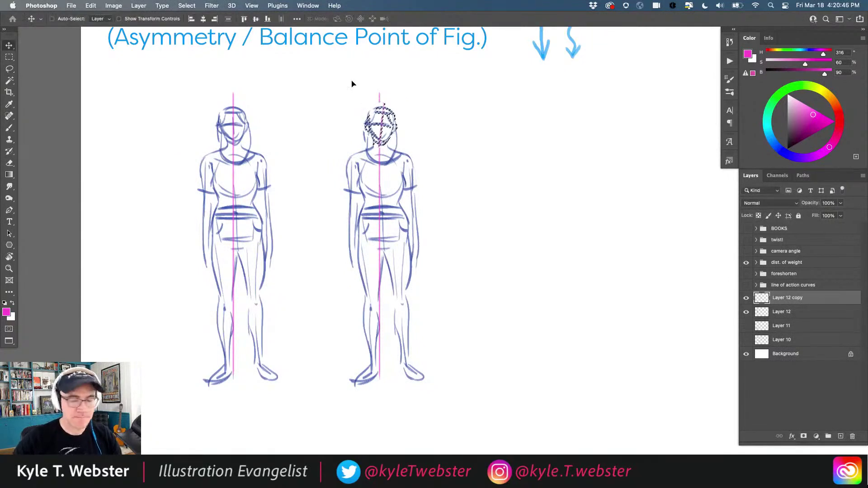
pyautogui.hotkey('ctrl', 'd')
# Lasso the copied figure's viewer-left shoulder and arm, lower them slightly and clear the selection.
pyautogui.press('l')
pyautogui.moveTo(344, 146)
pyautogui.mouseDown()
pyautogui.moveTo(342, 250)
pyautogui.moveTo(354, 236)
pyautogui.moveTo(365, 165)
pyautogui.moveTo(344, 149)
pyautogui.mouseUp()
pyautogui.press('v')
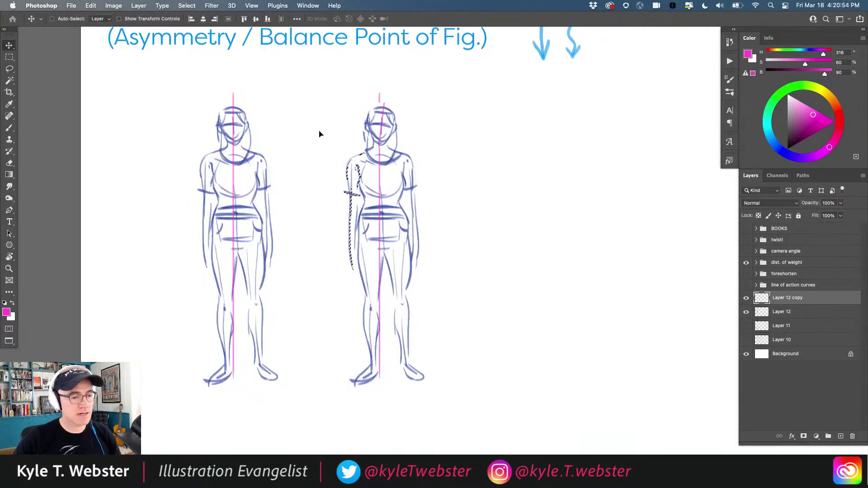
pyautogui.press('super+d')
pyautogui.press('b')
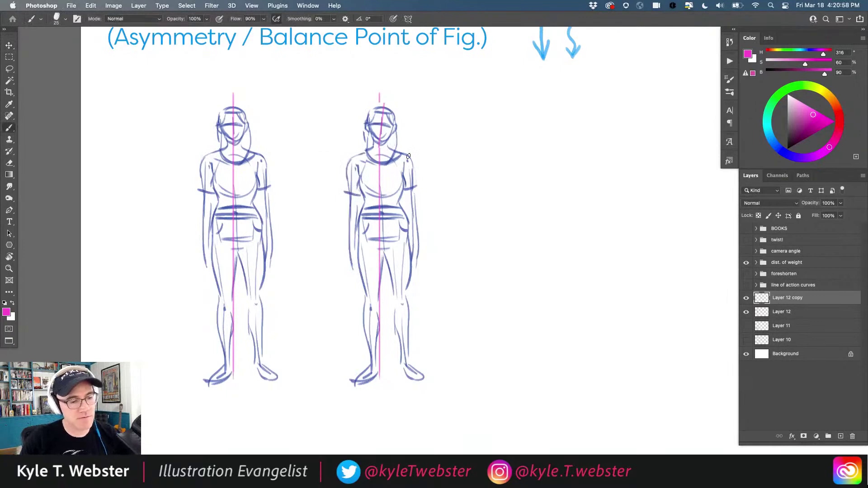
# Draw alternately slanted magenta lines across the copy's shoulders, head and hips, numbering them 1, 2 and 3 from the head down.
pyautogui.moveTo(353, 167); pyautogui.dragTo(405, 156)
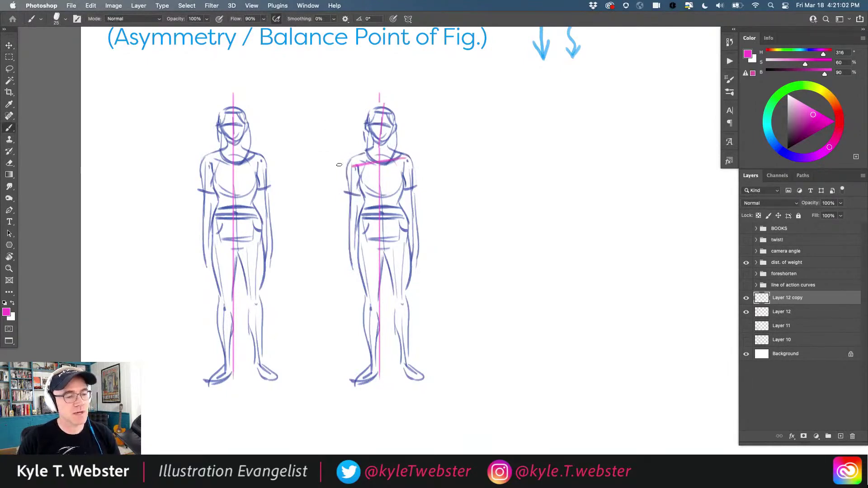
pyautogui.moveTo(404, 107); pyautogui.dragTo(357, 101)
pyautogui.hotkey('ctrl', 'z')
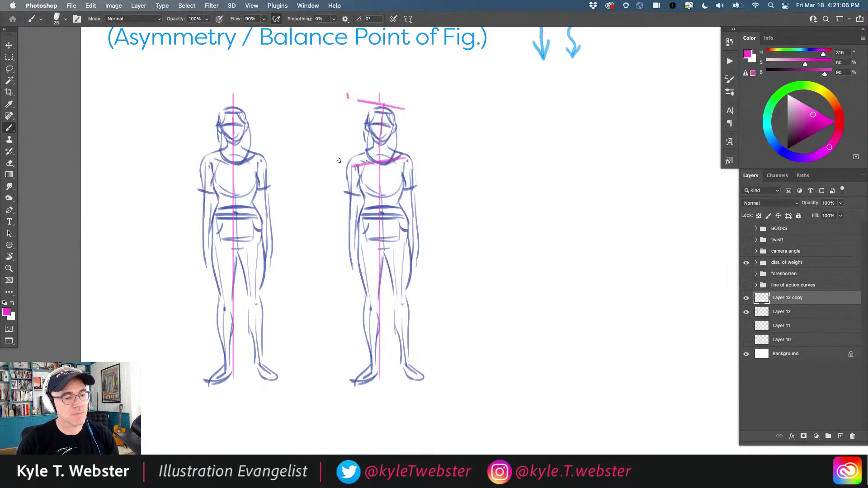
pyautogui.moveTo(336, 164); pyautogui.dragTo(342, 171)
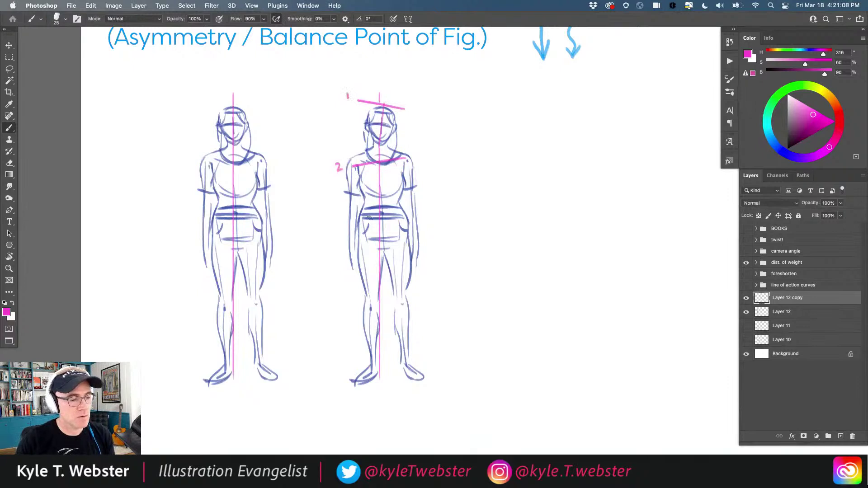
pyautogui.moveTo(356, 212); pyautogui.dragTo(410, 226)
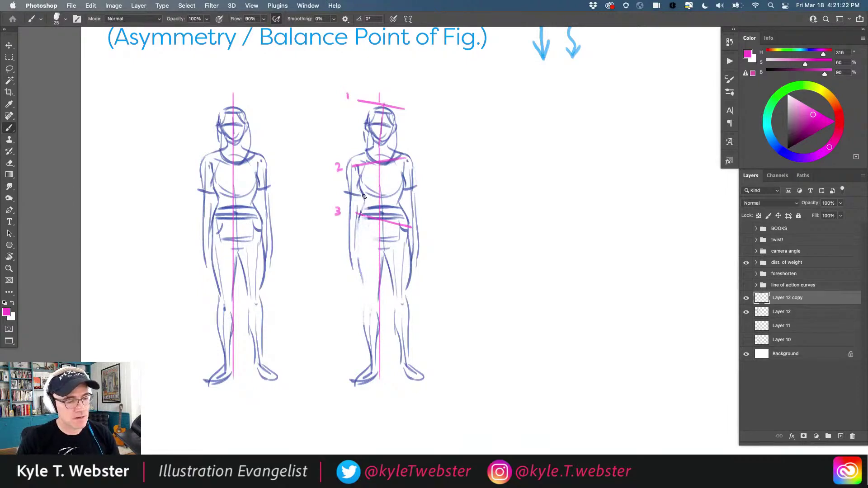
# Draw a magenta contour from the copy's viewer-left armpit over the hip to the centre line's foot, with a downward arrow beside the leg.
pyautogui.moveTo(363, 193)
pyautogui.mouseDown()
pyautogui.moveTo(356, 244)
pyautogui.moveTo(379, 375)
pyautogui.mouseUp()
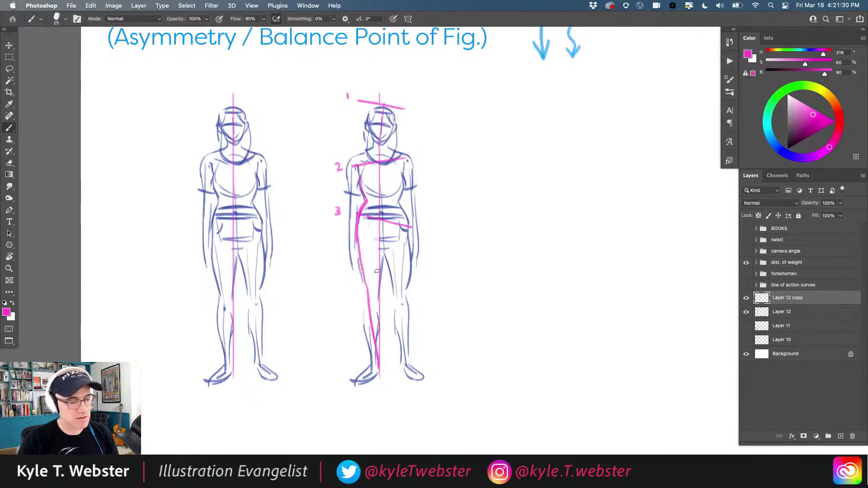
pyautogui.moveTo(335, 255); pyautogui.dragTo(346, 311)
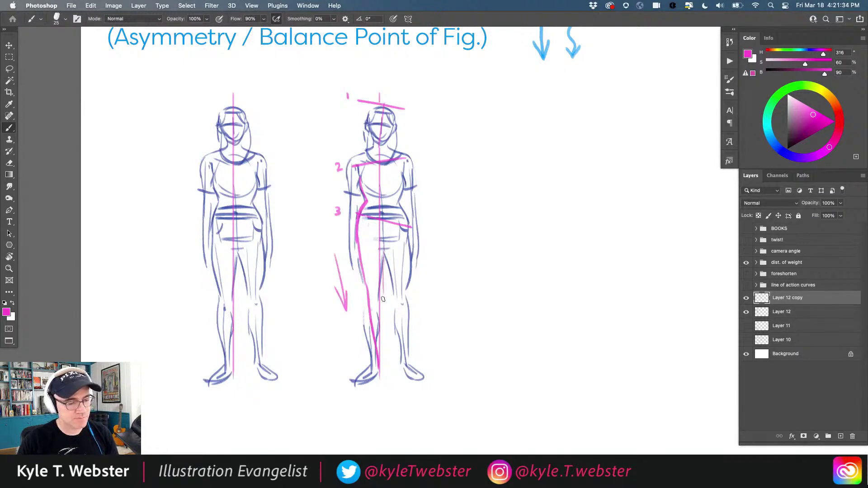
# Redraw the copy's weight-bearing leg and foot, slanted waistband and viewer-right torso side in magenta, erasing the old blue legs.
pyautogui.moveTo(369, 287)
pyautogui.mouseDown()
pyautogui.moveTo(383, 367)
pyautogui.moveTo(372, 385)
pyautogui.moveTo(385, 369)
pyautogui.moveTo(387, 382)
pyautogui.moveTo(382, 245)
pyautogui.mouseUp()
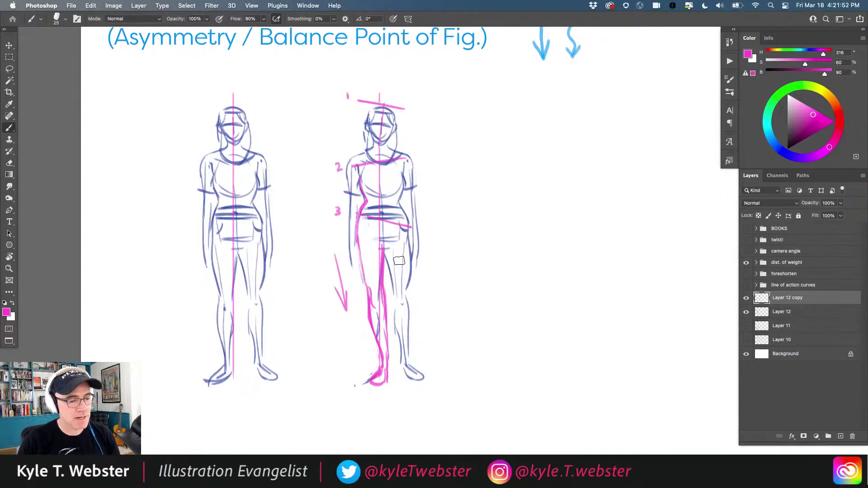
pyautogui.moveTo(402, 247)
pyautogui.mouseDown()
pyautogui.moveTo(414, 380)
pyautogui.moveTo(396, 210)
pyautogui.moveTo(375, 207)
pyautogui.moveTo(407, 221)
pyautogui.moveTo(385, 217)
pyautogui.mouseUp()
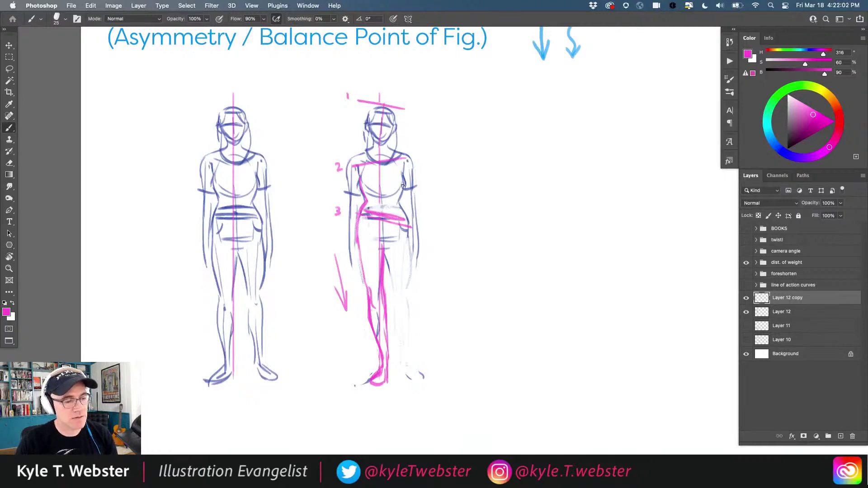
pyautogui.moveTo(402, 171); pyautogui.dragTo(404, 213)
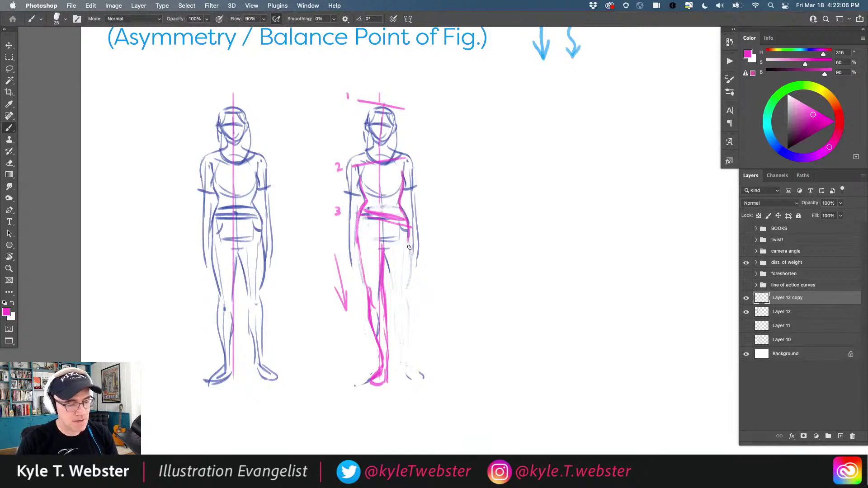
# Draw the copy's relaxed viewer-right leg in magenta with a bent knee and outward-turned foot, and mark the supporting leg's knee.
pyautogui.moveTo(409, 233); pyautogui.dragTo(407, 288)
pyautogui.moveTo(405, 311)
pyautogui.mouseDown()
pyautogui.moveTo(402, 300)
pyautogui.moveTo(397, 312)
pyautogui.moveTo(390, 271)
pyautogui.moveTo(405, 284)
pyautogui.mouseUp()
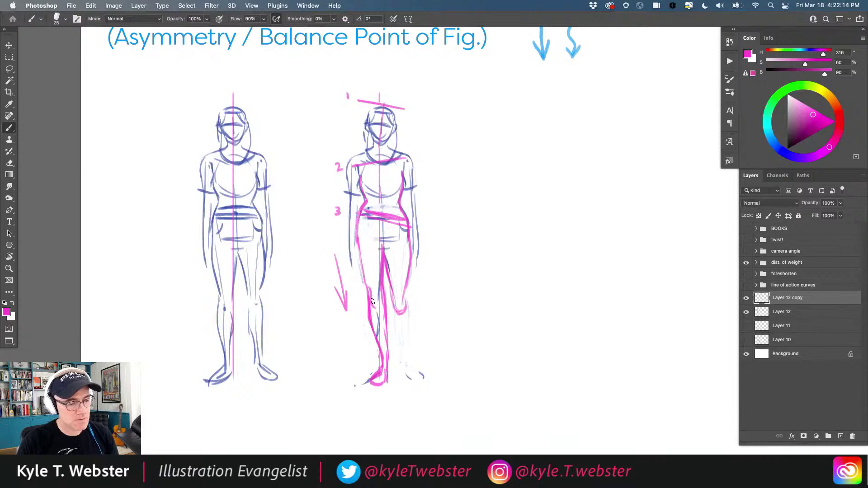
pyautogui.moveTo(372, 300); pyautogui.dragTo(368, 269)
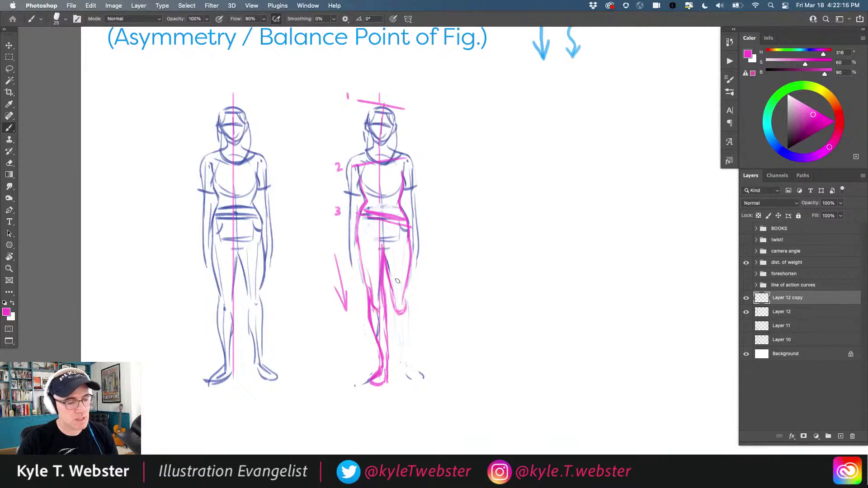
pyautogui.moveTo(394, 310); pyautogui.dragTo(406, 349)
pyautogui.moveTo(406, 294)
pyautogui.mouseDown()
pyautogui.moveTo(425, 384)
pyautogui.moveTo(413, 371)
pyautogui.moveTo(370, 380)
pyautogui.moveTo(387, 381)
pyautogui.moveTo(373, 384)
pyautogui.moveTo(389, 374)
pyautogui.moveTo(388, 355)
pyautogui.moveTo(386, 379)
pyautogui.moveTo(408, 367)
pyautogui.moveTo(420, 381)
pyautogui.mouseUp()
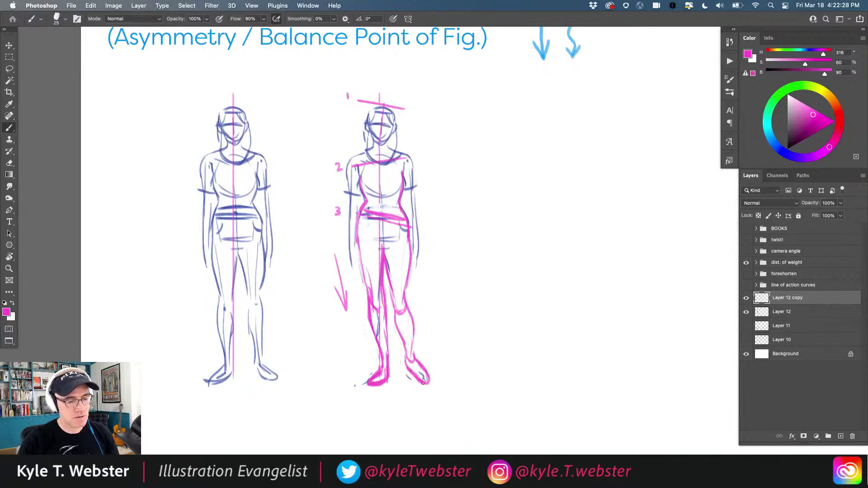
pyautogui.moveTo(394, 292)
pyautogui.mouseDown()
pyautogui.moveTo(406, 311)
pyautogui.moveTo(396, 318)
pyautogui.moveTo(405, 339)
pyautogui.moveTo(411, 306)
pyautogui.mouseUp()
pyautogui.moveTo(415, 337)
pyautogui.mouseDown()
pyautogui.moveTo(406, 295)
pyautogui.moveTo(415, 361)
pyautogui.moveTo(407, 321)
pyautogui.mouseUp()
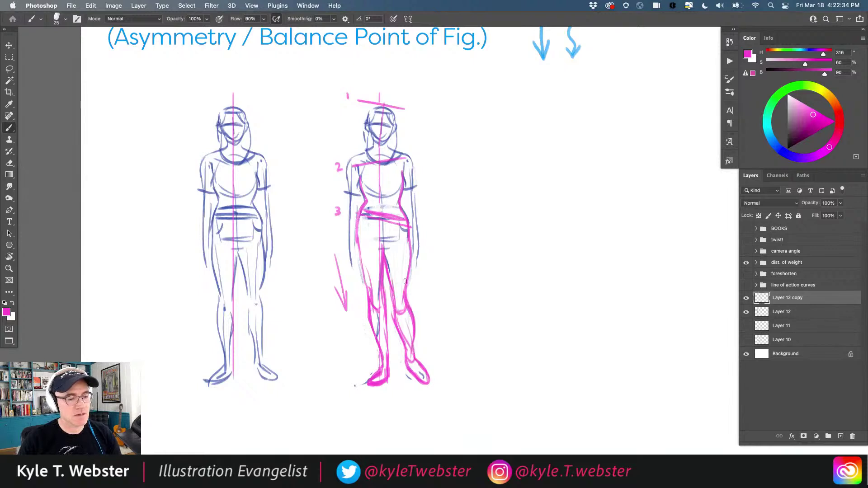
# Outline the copy's head, both shoulders and arms in magenta, and reinforce the viewer-left torso and thigh contour.
pyautogui.moveTo(403, 226); pyautogui.dragTo(370, 220)
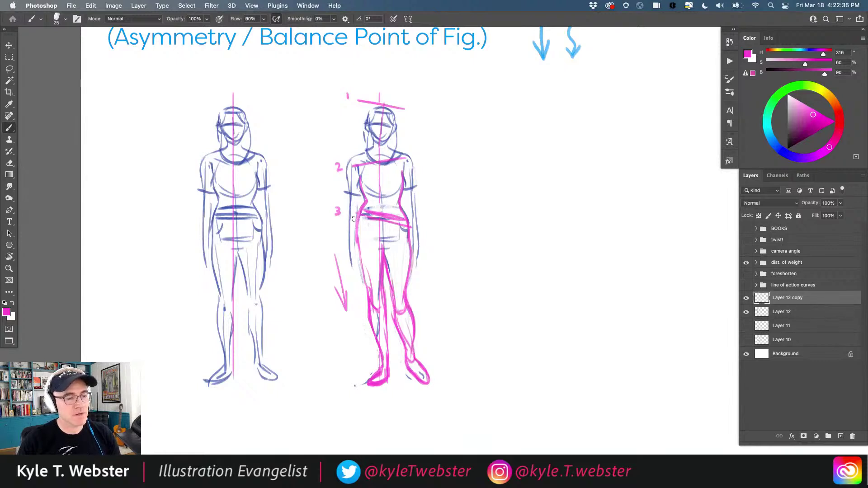
pyautogui.moveTo(372, 147)
pyautogui.mouseDown()
pyautogui.moveTo(352, 170)
pyautogui.moveTo(357, 284)
pyautogui.mouseUp()
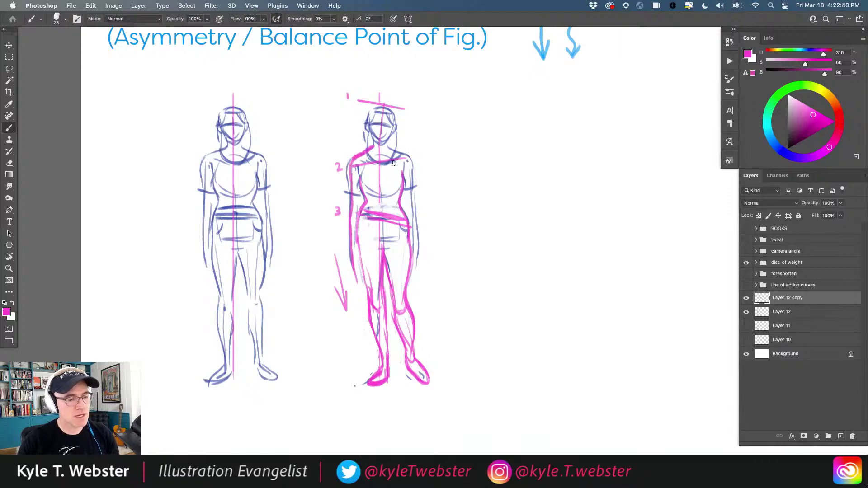
pyautogui.moveTo(404, 153)
pyautogui.mouseDown()
pyautogui.moveTo(409, 175)
pyautogui.moveTo(404, 162)
pyautogui.moveTo(415, 169)
pyautogui.moveTo(420, 273)
pyautogui.mouseUp()
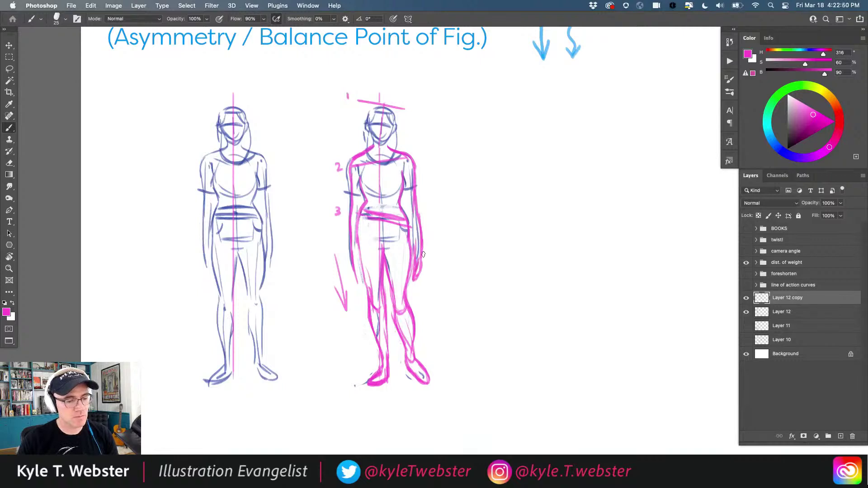
pyautogui.moveTo(415, 245)
pyautogui.mouseDown()
pyautogui.moveTo(407, 191)
pyautogui.moveTo(407, 217)
pyautogui.mouseUp()
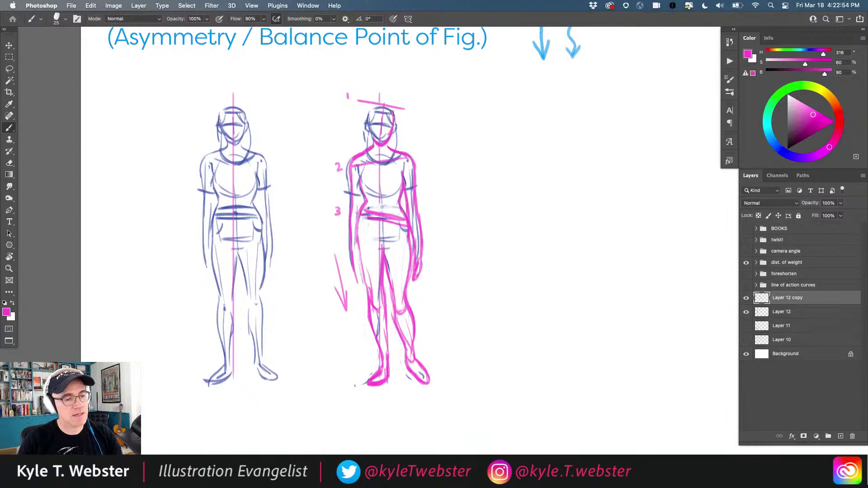
pyautogui.moveTo(376, 112)
pyautogui.mouseDown()
pyautogui.moveTo(370, 136)
pyautogui.moveTo(379, 135)
pyautogui.mouseUp()
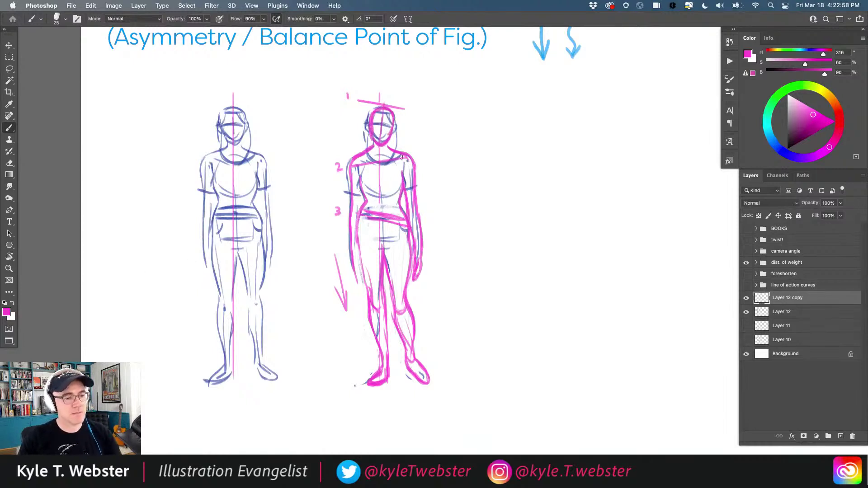
pyautogui.moveTo(363, 155)
pyautogui.mouseDown()
pyautogui.moveTo(351, 197)
pyautogui.moveTo(362, 271)
pyautogui.mouseUp()
pyautogui.moveTo(358, 235); pyautogui.dragTo(369, 319)
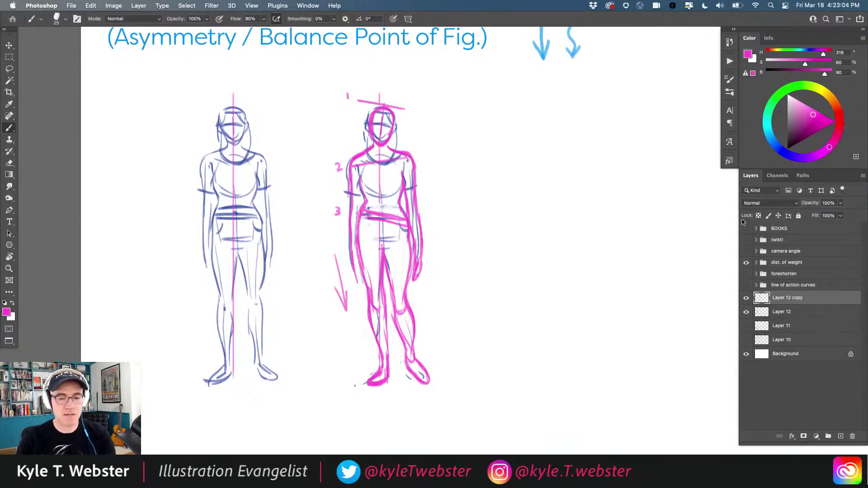
# Lower the copied figure layer's opacity to 30% and add a new layer above it.
pyautogui.click(812, 203)
pyautogui.write('30')
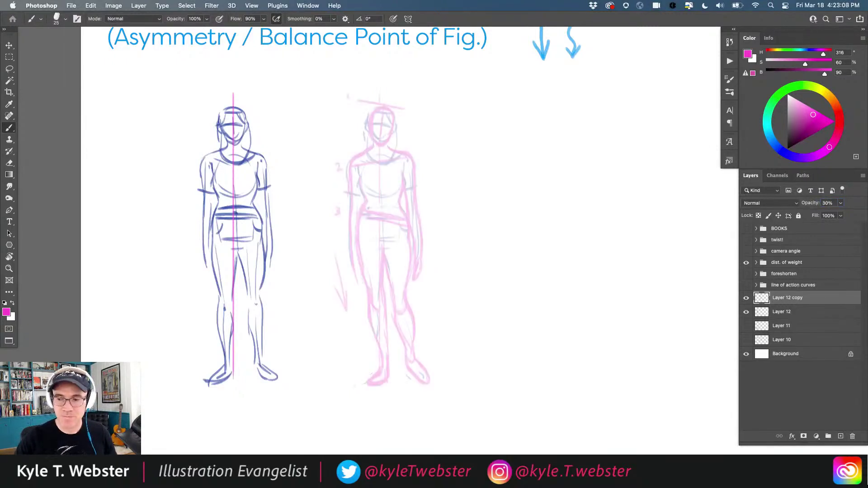
pyautogui.scroll(-2, 319, 217)
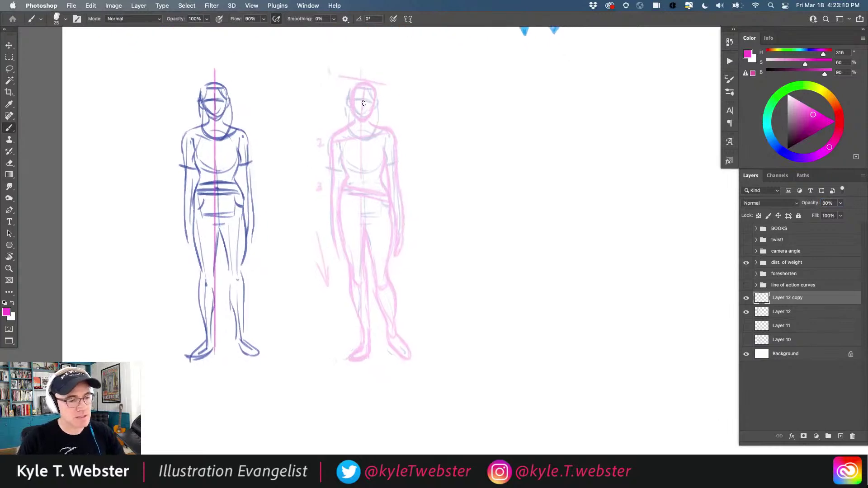
pyautogui.click(840, 437)
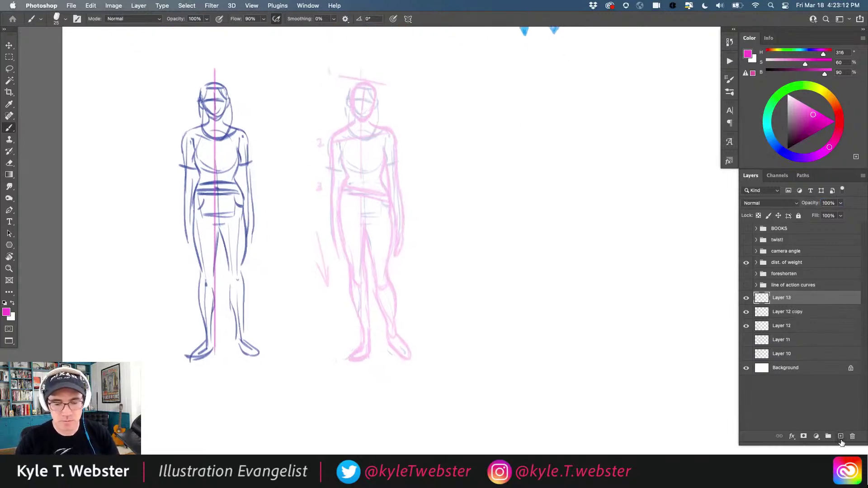
pyautogui.moveTo(367, 86)
pyautogui.mouseDown()
pyautogui.moveTo(368, 187)
pyautogui.moveTo(358, 282)
pyautogui.moveTo(370, 357)
pyautogui.mouseUp()
pyautogui.press('super+z')
pyautogui.moveTo(368, 84)
pyautogui.mouseDown()
pyautogui.moveTo(367, 203)
pyautogui.moveTo(392, 333)
pyautogui.moveTo(408, 357)
pyautogui.mouseUp()
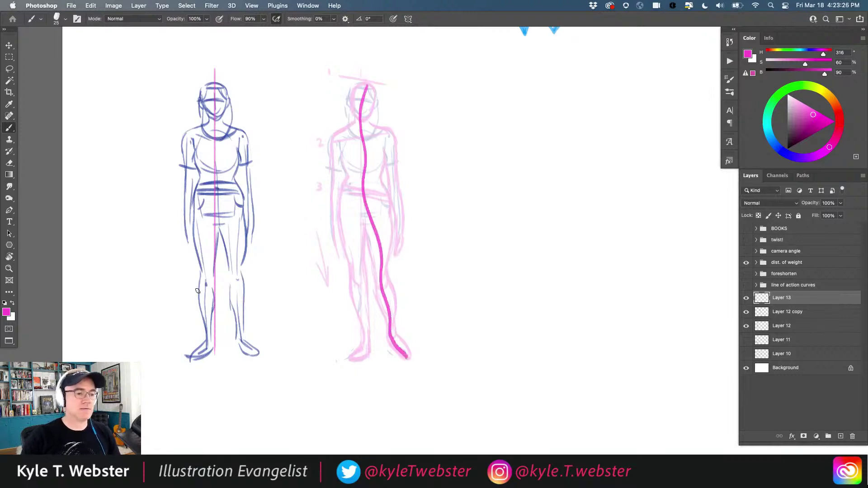
pyautogui.press('super+z')
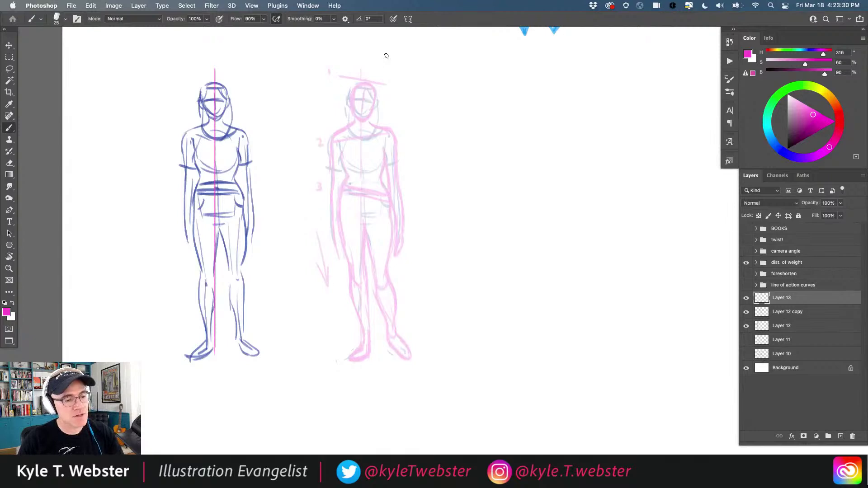
# Draw one curved line of action from the copy's head to its viewer-right foot, plus the supporting leg and a tilted hip line.
pyautogui.moveTo(371, 82)
pyautogui.mouseDown()
pyautogui.moveTo(355, 171)
pyautogui.moveTo(358, 246)
pyautogui.moveTo(401, 361)
pyautogui.mouseUp()
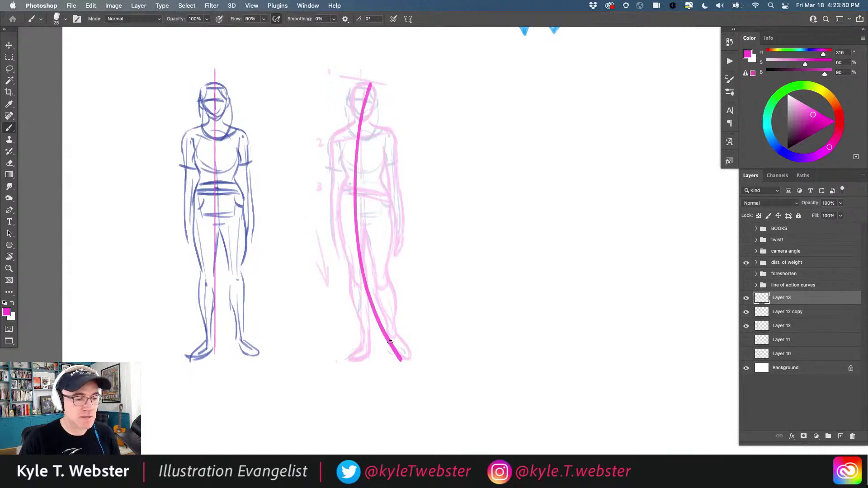
pyautogui.moveTo(340, 199)
pyautogui.mouseDown()
pyautogui.moveTo(364, 342)
pyautogui.moveTo(357, 356)
pyautogui.moveTo(374, 351)
pyautogui.moveTo(372, 294)
pyautogui.mouseUp()
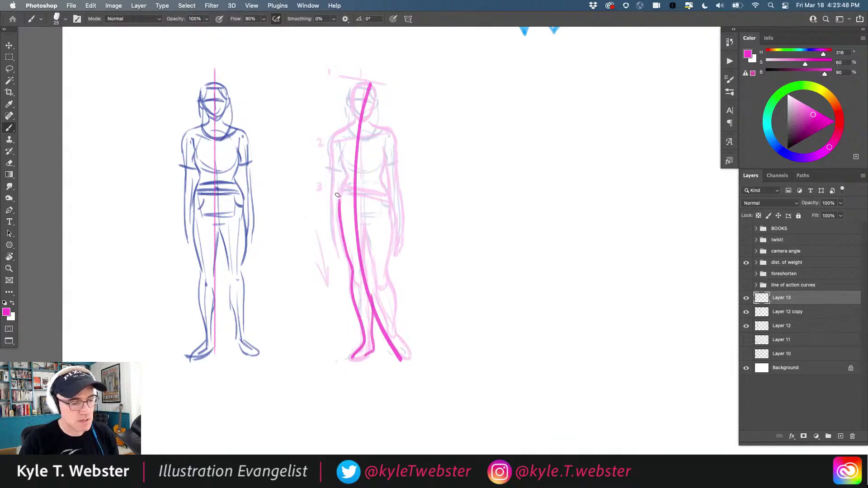
pyautogui.click(342, 196)
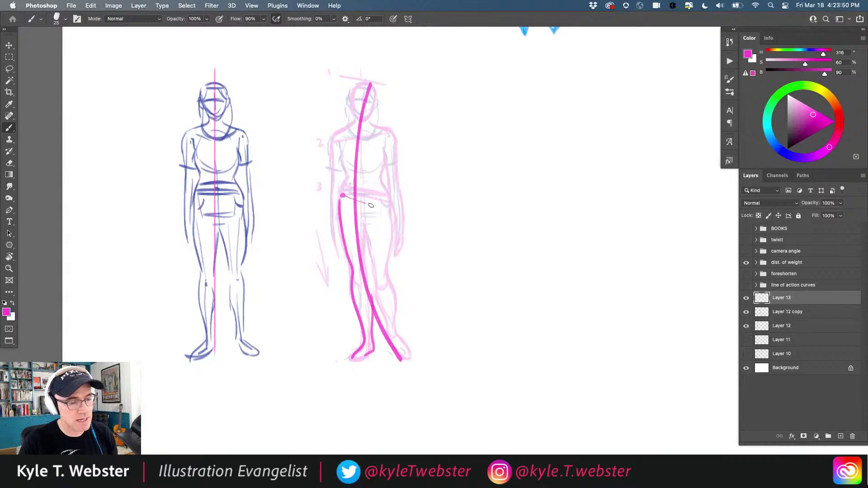
pyautogui.keyDown('shift'); pyautogui.click(388, 209); pyautogui.keyUp('shift')
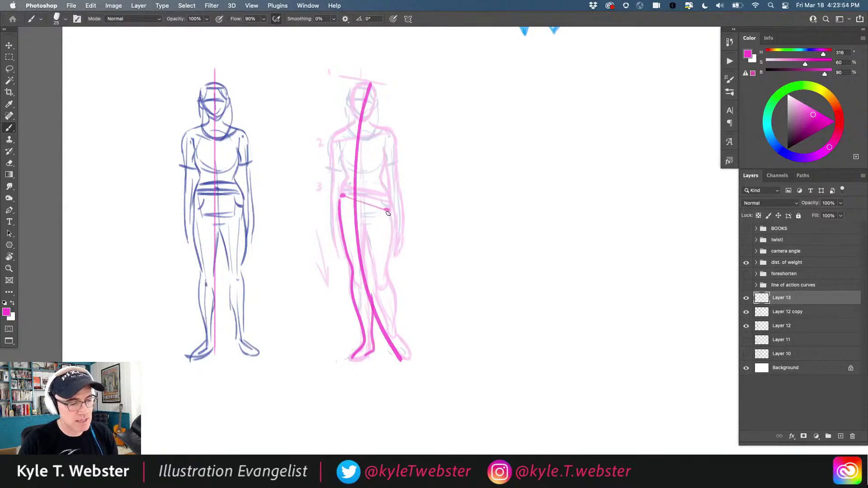
# Mark both knees of the copy with short curves and draw oppositely slanted lines across its shoulders and head.
pyautogui.moveTo(389, 212)
pyautogui.mouseDown()
pyautogui.moveTo(392, 358)
pyautogui.moveTo(400, 362)
pyautogui.mouseUp()
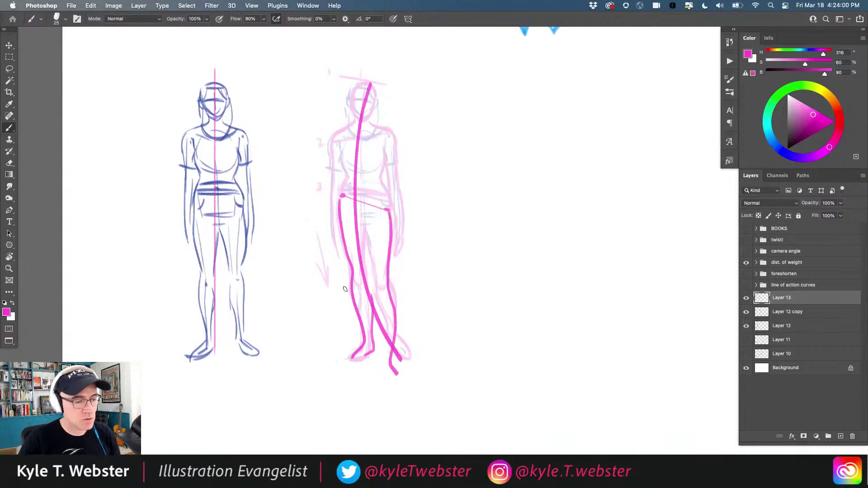
pyautogui.press('super+z')
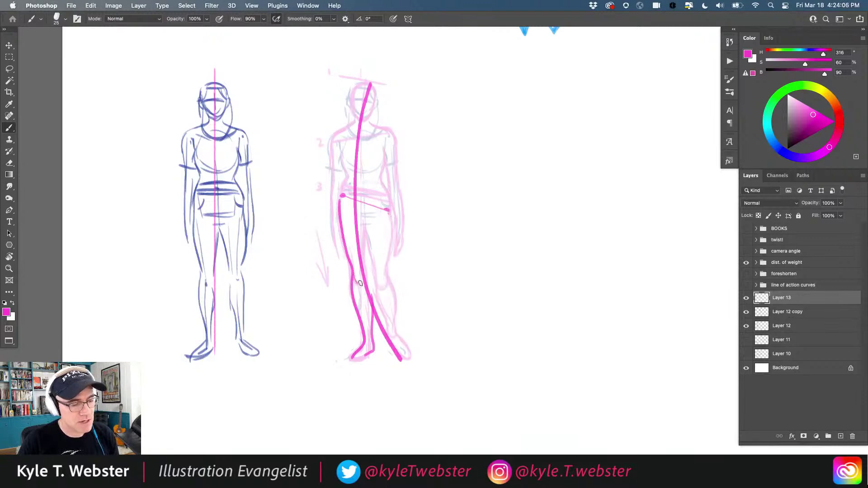
pyautogui.moveTo(378, 281)
pyautogui.mouseDown()
pyautogui.moveTo(390, 287)
pyautogui.moveTo(338, 268)
pyautogui.mouseUp()
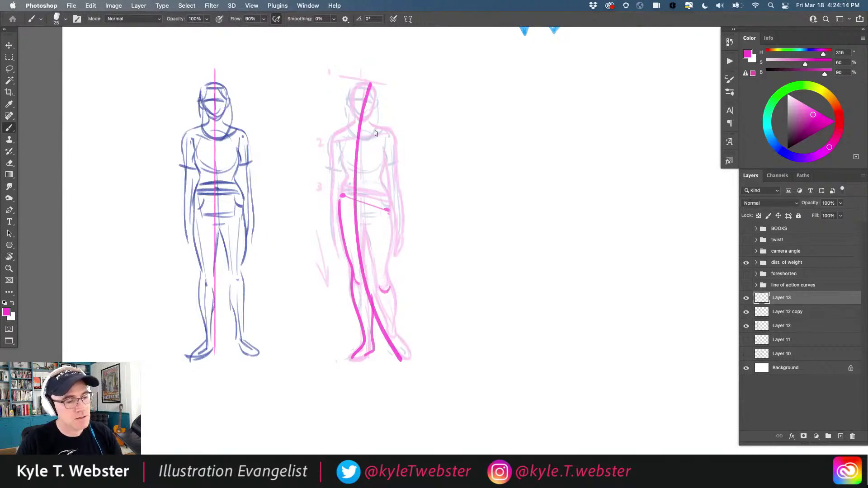
pyautogui.moveTo(384, 133); pyautogui.dragTo(343, 136)
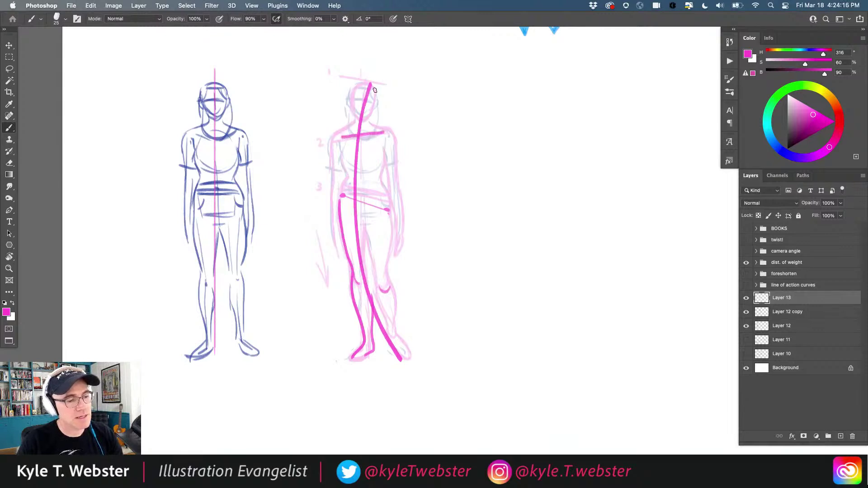
pyautogui.moveTo(382, 86); pyautogui.dragTo(356, 79)
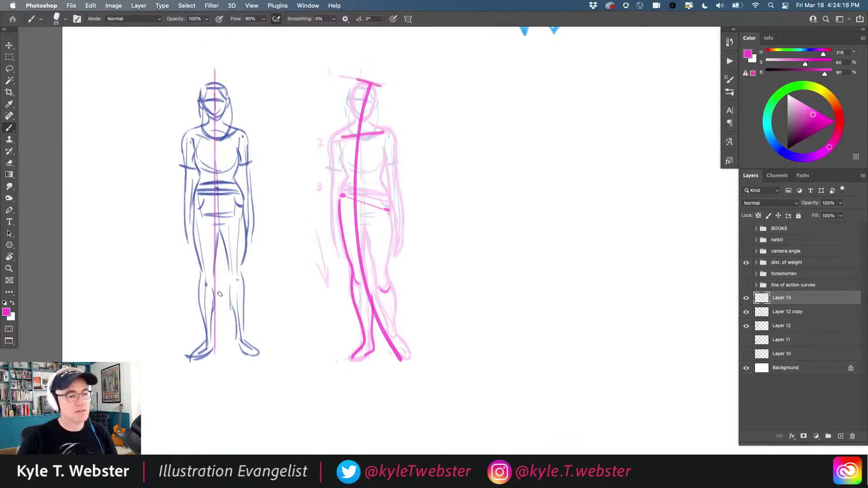
# On a new layer, sketch a three-quarter figure's head, neck, shoulders and hanging arm in the empty space beside the two figures.
pyautogui.press('super+minus')
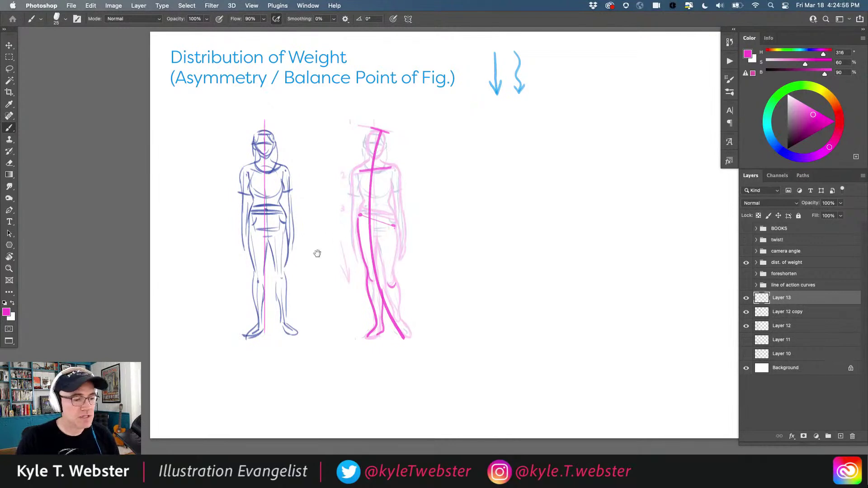
pyautogui.hscroll(5, 320, 248)
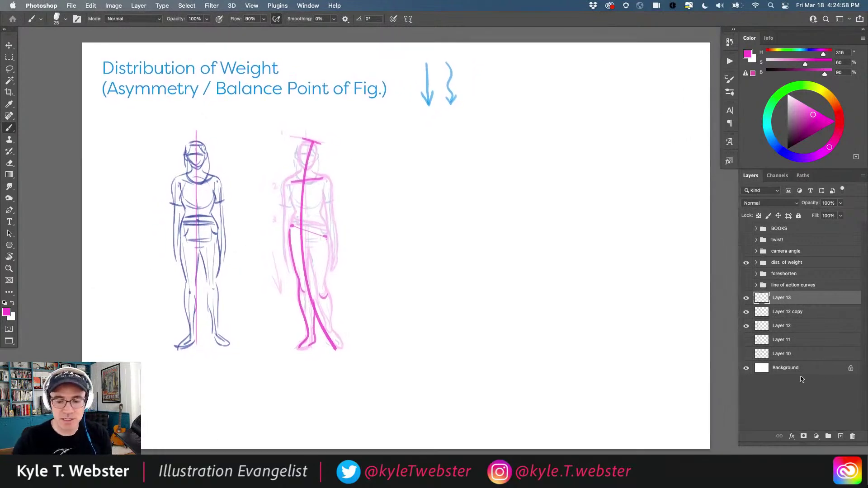
pyautogui.click(840, 436)
pyautogui.hscroll(1, 336, 272)
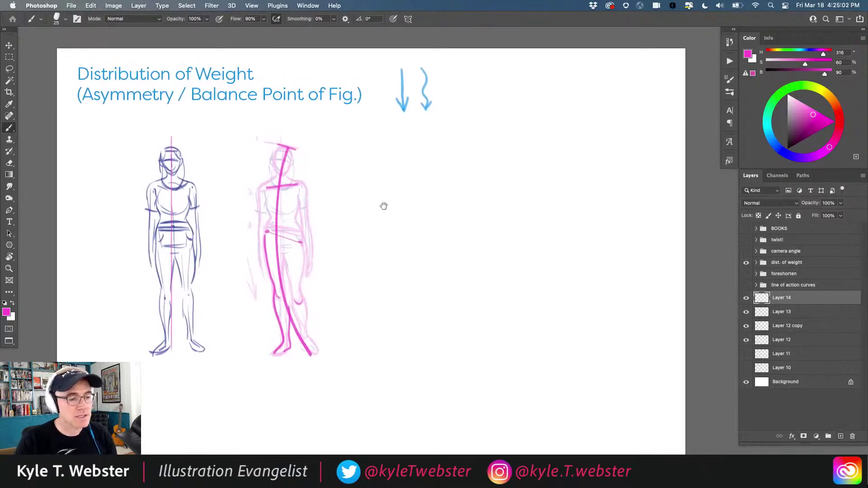
pyautogui.scroll(2, 420, 209)
pyautogui.moveTo(434, 159)
pyautogui.mouseDown()
pyautogui.moveTo(410, 156)
pyautogui.moveTo(434, 155)
pyautogui.moveTo(413, 168)
pyautogui.moveTo(435, 171)
pyautogui.moveTo(433, 184)
pyautogui.moveTo(412, 161)
pyautogui.moveTo(416, 198)
pyautogui.moveTo(426, 189)
pyautogui.moveTo(425, 197)
pyautogui.moveTo(417, 191)
pyautogui.moveTo(413, 151)
pyautogui.moveTo(407, 196)
pyautogui.moveTo(440, 199)
pyautogui.moveTo(403, 200)
pyautogui.moveTo(393, 233)
pyautogui.mouseUp()
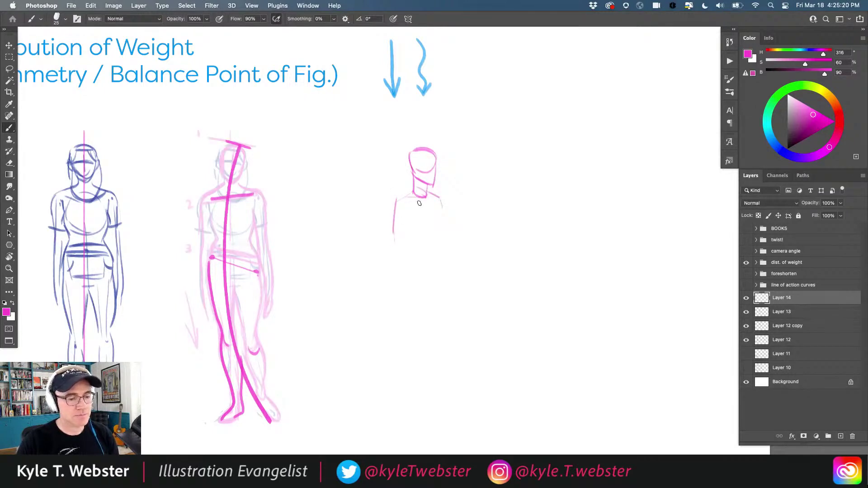
pyautogui.moveTo(393, 231)
pyautogui.mouseDown()
pyautogui.moveTo(404, 317)
pyautogui.moveTo(398, 299)
pyautogui.mouseUp()
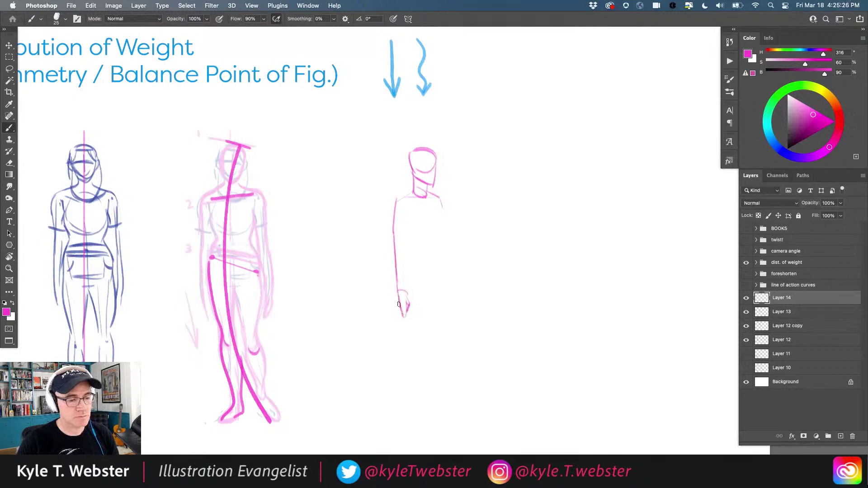
pyautogui.moveTo(407, 230); pyautogui.dragTo(409, 207)
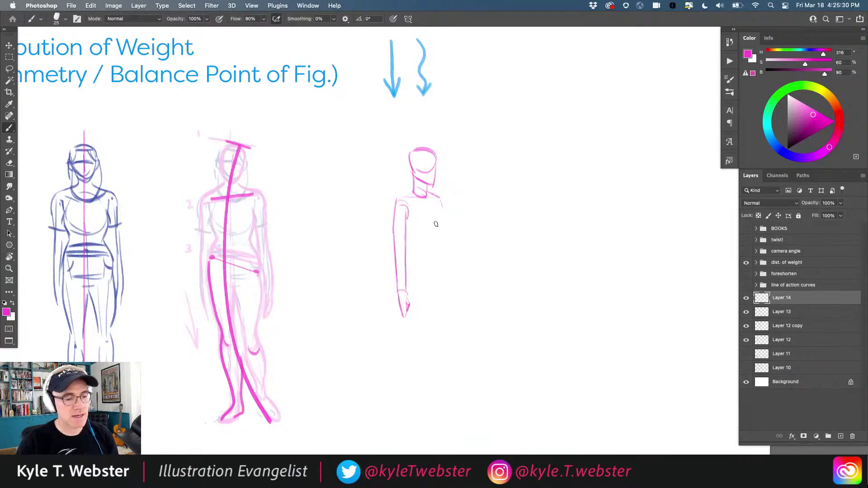
# Sketch the new figure's torso, straight legs and feet, and add a forward bent arm holding a small square object.
pyautogui.moveTo(439, 204)
pyautogui.mouseDown()
pyautogui.moveTo(442, 263)
pyautogui.moveTo(410, 264)
pyautogui.moveTo(437, 310)
pyautogui.moveTo(405, 376)
pyautogui.moveTo(408, 406)
pyautogui.moveTo(433, 415)
pyautogui.moveTo(414, 401)
pyautogui.mouseUp()
pyautogui.moveTo(429, 333)
pyautogui.mouseDown()
pyautogui.moveTo(435, 399)
pyautogui.moveTo(449, 402)
pyautogui.moveTo(425, 396)
pyautogui.mouseUp()
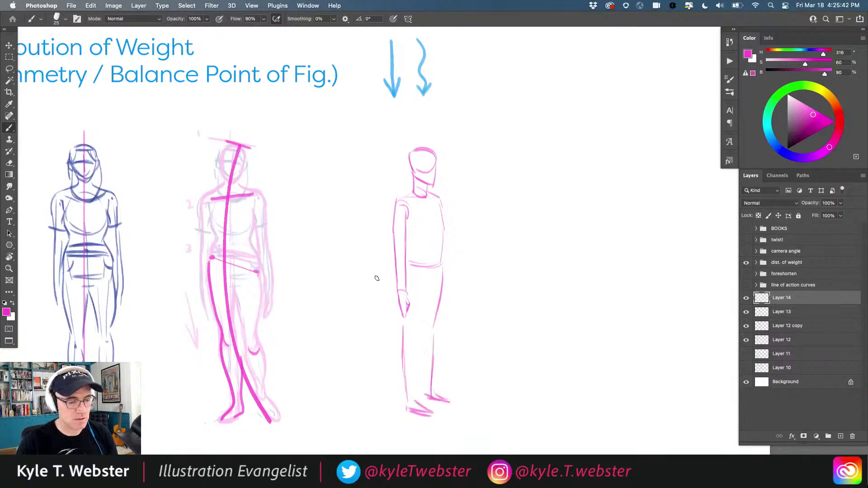
pyautogui.moveTo(471, 225)
pyautogui.mouseDown()
pyautogui.moveTo(467, 251)
pyautogui.moveTo(468, 228)
pyautogui.moveTo(453, 239)
pyautogui.moveTo(474, 231)
pyautogui.mouseUp()
pyautogui.moveTo(441, 205)
pyautogui.mouseDown()
pyautogui.moveTo(445, 248)
pyautogui.moveTo(459, 230)
pyautogui.moveTo(473, 249)
pyautogui.moveTo(468, 240)
pyautogui.moveTo(470, 252)
pyautogui.moveTo(450, 248)
pyautogui.moveTo(472, 229)
pyautogui.moveTo(459, 223)
pyautogui.moveTo(454, 244)
pyautogui.moveTo(473, 235)
pyautogui.moveTo(472, 218)
pyautogui.moveTo(477, 230)
pyautogui.moveTo(459, 223)
pyautogui.moveTo(466, 252)
pyautogui.moveTo(450, 243)
pyautogui.moveTo(468, 257)
pyautogui.mouseUp()
# Reinforce the new figure's head, shoulder, back, leg and foot contours with darker magenta strokes.
pyautogui.moveTo(432, 186)
pyautogui.mouseDown()
pyautogui.moveTo(430, 160)
pyautogui.moveTo(410, 159)
pyautogui.moveTo(414, 182)
pyautogui.moveTo(397, 200)
pyautogui.moveTo(398, 219)
pyautogui.moveTo(396, 206)
pyautogui.moveTo(399, 267)
pyautogui.moveTo(391, 254)
pyautogui.moveTo(409, 397)
pyautogui.mouseUp()
pyautogui.moveTo(432, 335); pyautogui.dragTo(431, 393)
pyautogui.moveTo(435, 319)
pyautogui.mouseDown()
pyautogui.moveTo(443, 249)
pyautogui.moveTo(443, 266)
pyautogui.mouseUp()
pyautogui.moveTo(437, 200); pyautogui.dragTo(443, 254)
pyautogui.moveTo(435, 197); pyautogui.dragTo(445, 223)
pyautogui.moveTo(433, 394)
pyautogui.mouseDown()
pyautogui.moveTo(454, 403)
pyautogui.moveTo(416, 396)
pyautogui.moveTo(423, 410)
pyautogui.moveTo(403, 411)
pyautogui.moveTo(405, 403)
pyautogui.moveTo(427, 414)
pyautogui.mouseUp()
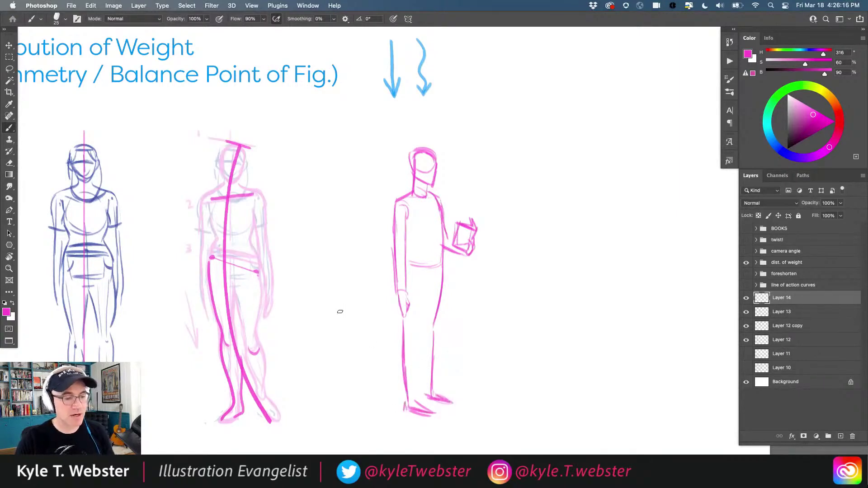
# Add the inner leg lines to the straight-standing figure holding the square object.
pyautogui.moveTo(324, 297); pyautogui.dragTo(274, 296)
pyautogui.moveTo(385, 264); pyautogui.dragTo(380, 316)
pyautogui.moveTo(381, 282); pyautogui.dragTo(378, 317)
pyautogui.moveTo(372, 347); pyautogui.dragTo(367, 396)
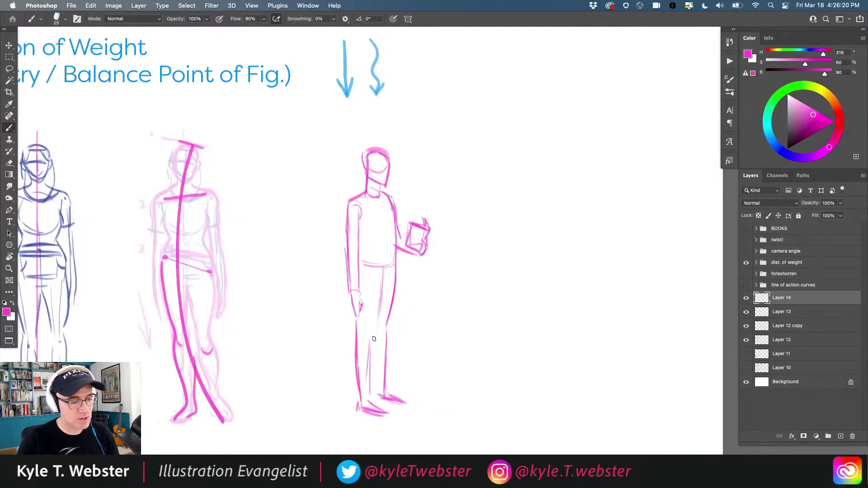
# Sketch a forward-tilted head, jaw and neck for a new version of the figure in the empty space beside it.
pyautogui.scroll(-1, 273, 297)
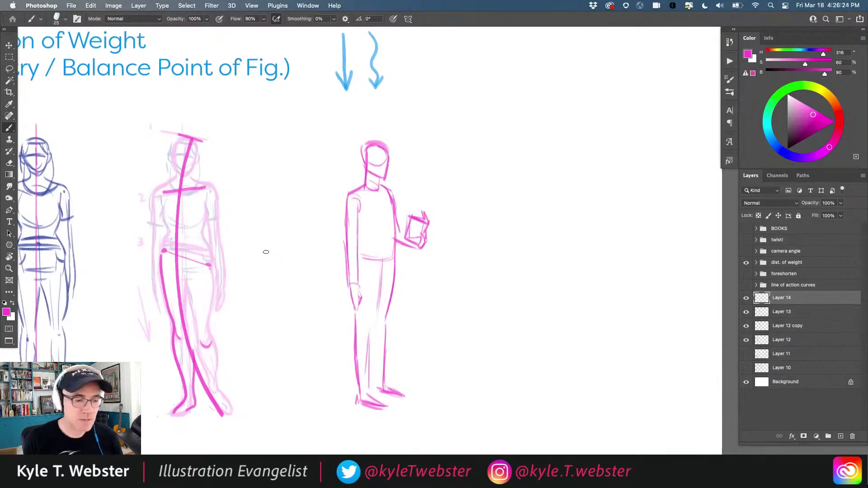
pyautogui.hscroll(3, 264, 248)
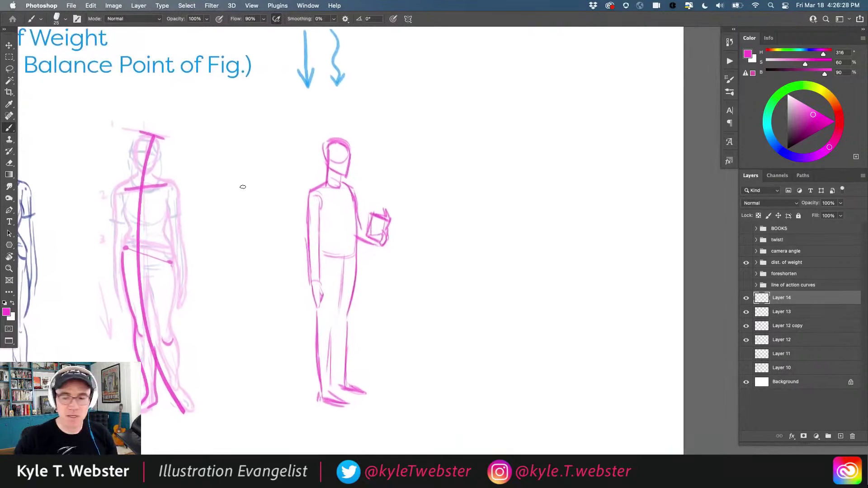
pyautogui.hscroll(3, 296, 193)
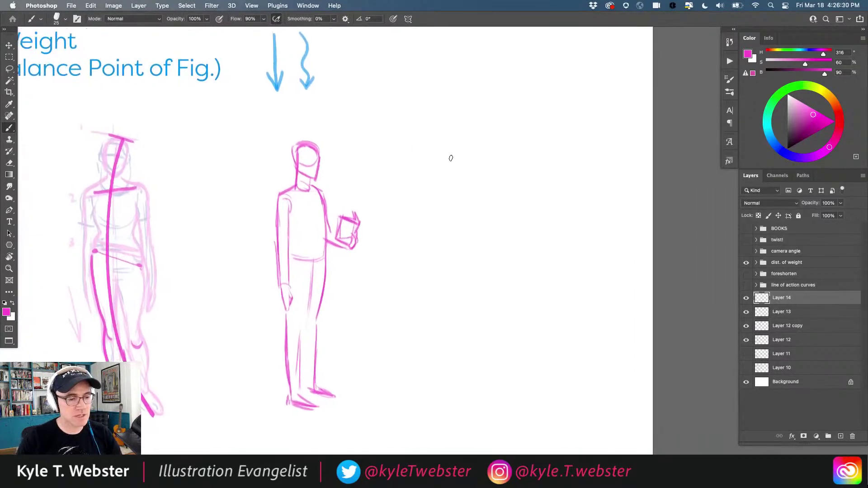
pyautogui.moveTo(452, 170)
pyautogui.mouseDown()
pyautogui.moveTo(446, 164)
pyautogui.moveTo(453, 159)
pyautogui.moveTo(465, 166)
pyautogui.moveTo(451, 188)
pyautogui.moveTo(445, 176)
pyautogui.mouseUp()
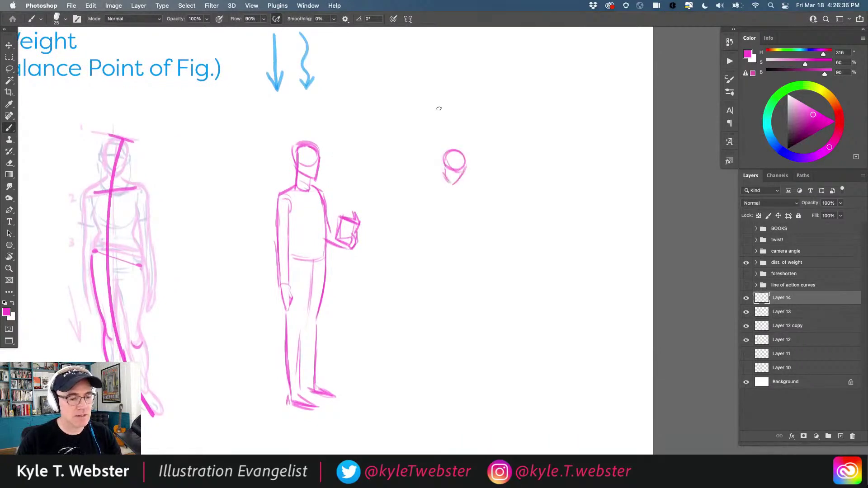
pyautogui.moveTo(467, 144); pyautogui.dragTo(439, 194)
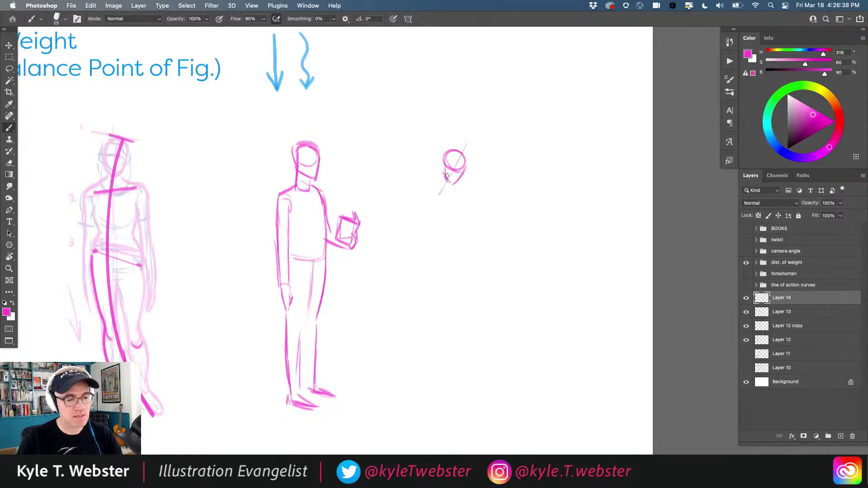
pyautogui.press('super+z')
pyautogui.moveTo(444, 162); pyautogui.dragTo(445, 172)
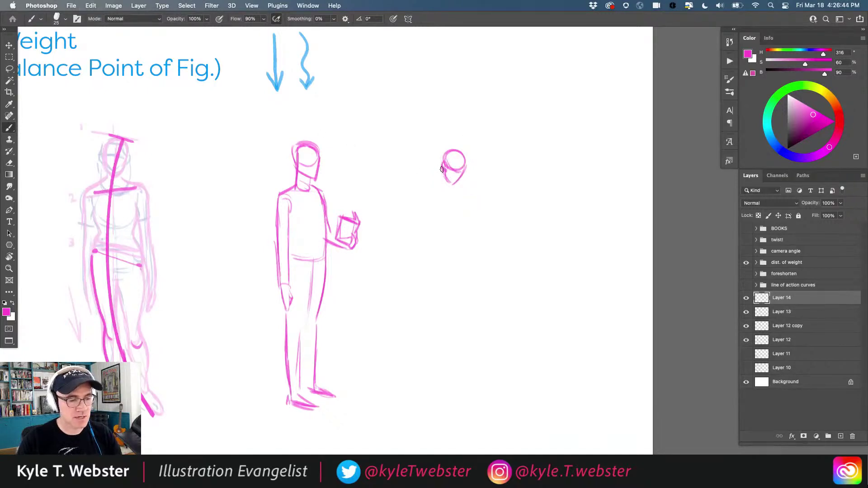
pyautogui.moveTo(442, 169)
pyautogui.mouseDown()
pyautogui.moveTo(431, 181)
pyautogui.moveTo(448, 184)
pyautogui.moveTo(445, 170)
pyautogui.moveTo(434, 178)
pyautogui.moveTo(450, 171)
pyautogui.moveTo(455, 183)
pyautogui.moveTo(465, 167)
pyautogui.moveTo(457, 155)
pyautogui.moveTo(454, 182)
pyautogui.moveTo(461, 172)
pyautogui.moveTo(450, 169)
pyautogui.mouseUp()
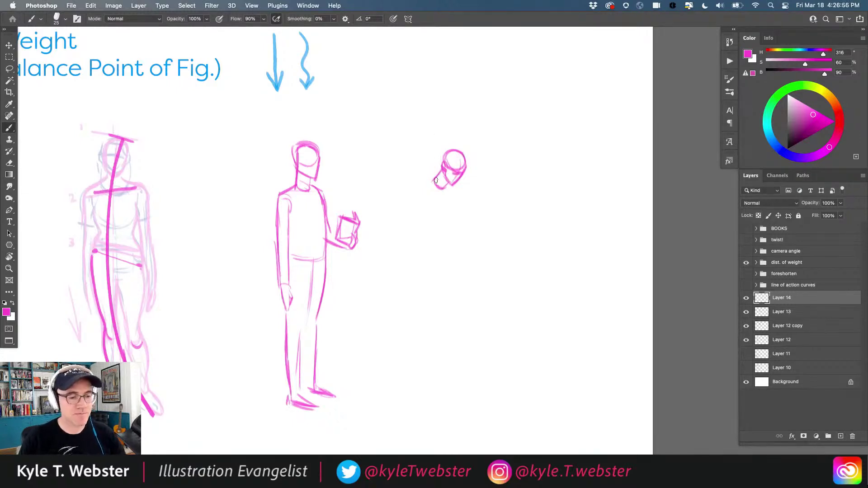
# Lightly sketch the leaning figure's shoulder line, an S-curved line of action down to the back foot, and the forward leg's outer curve.
pyautogui.moveTo(420, 189)
pyautogui.mouseDown()
pyautogui.moveTo(437, 177)
pyautogui.moveTo(431, 209)
pyautogui.moveTo(439, 251)
pyautogui.mouseUp()
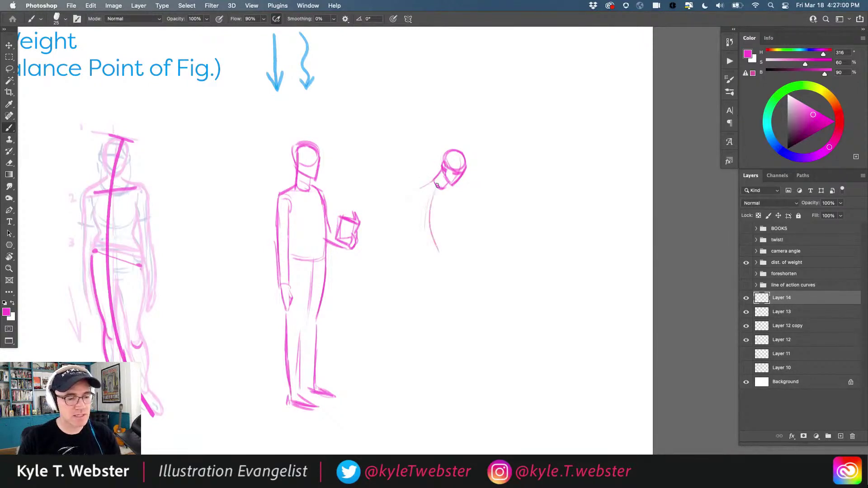
pyautogui.moveTo(435, 189); pyautogui.dragTo(443, 280)
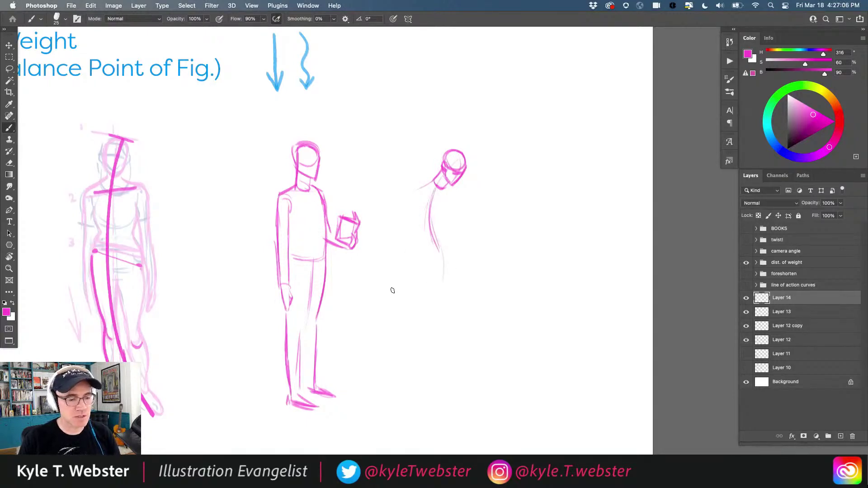
pyautogui.moveTo(437, 191)
pyautogui.mouseDown()
pyautogui.moveTo(438, 292)
pyautogui.moveTo(430, 326)
pyautogui.mouseUp()
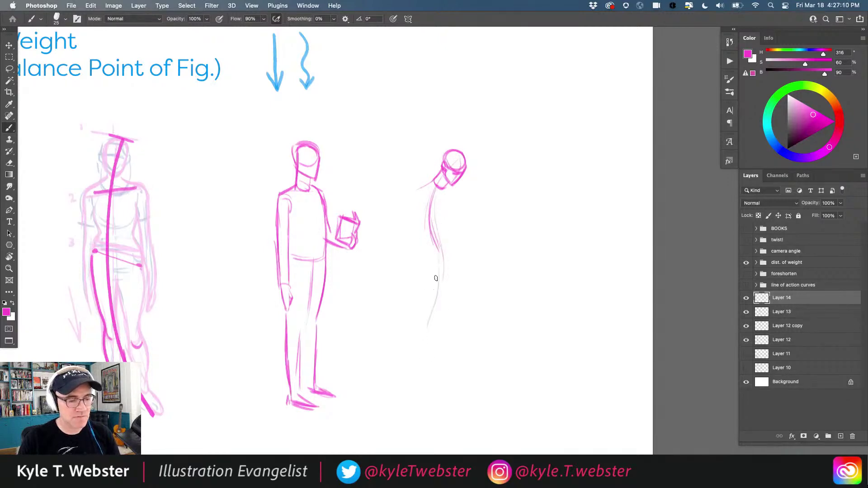
pyautogui.moveTo(436, 253); pyautogui.dragTo(417, 382)
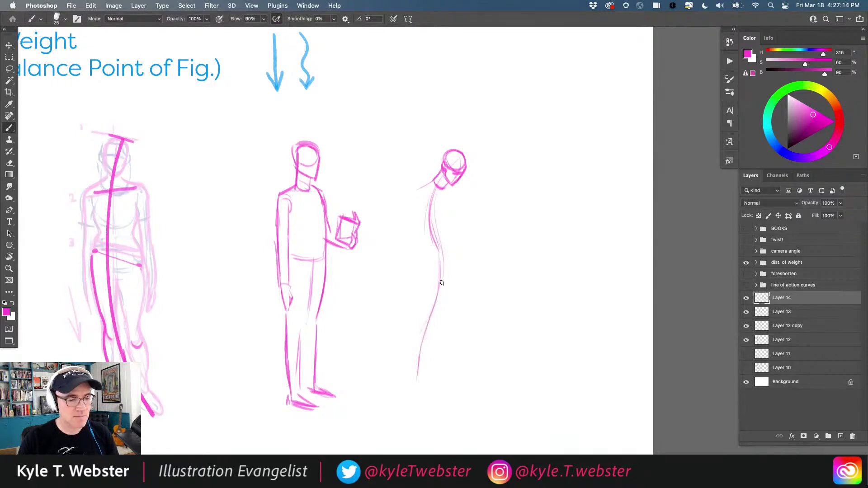
pyautogui.moveTo(450, 270)
pyautogui.mouseDown()
pyautogui.moveTo(465, 312)
pyautogui.moveTo(455, 365)
pyautogui.mouseUp()
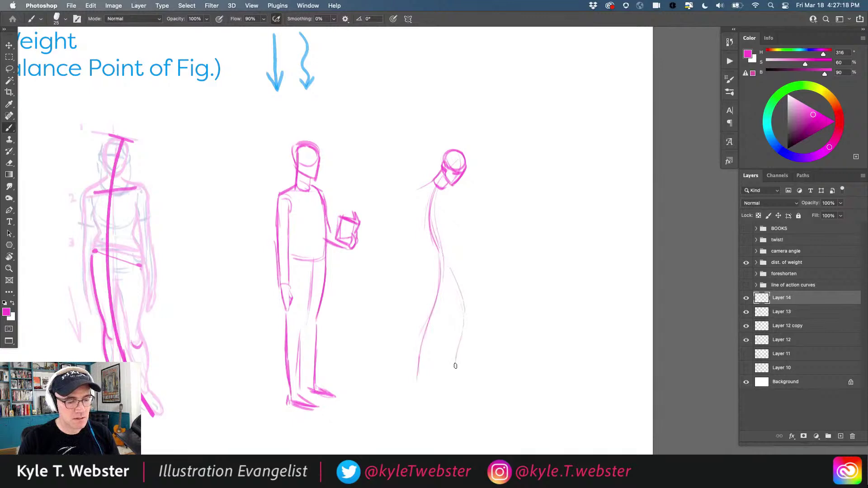
pyautogui.moveTo(456, 292); pyautogui.dragTo(462, 376)
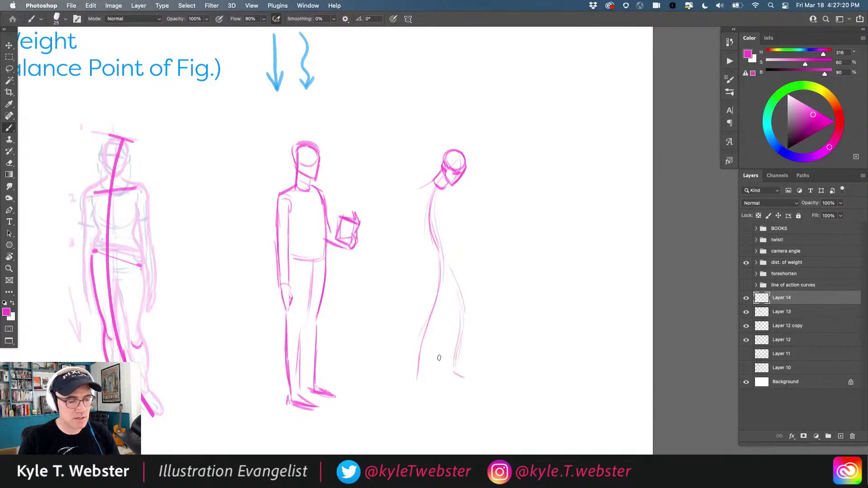
# Rough in both bent legs and the feet around the leaning figure's line of action.
pyautogui.moveTo(431, 216)
pyautogui.mouseDown()
pyautogui.moveTo(435, 262)
pyautogui.moveTo(422, 384)
pyautogui.mouseUp()
pyautogui.moveTo(436, 273)
pyautogui.mouseDown()
pyautogui.moveTo(433, 239)
pyautogui.moveTo(438, 338)
pyautogui.mouseUp()
pyautogui.moveTo(437, 370)
pyautogui.mouseDown()
pyautogui.moveTo(447, 372)
pyautogui.moveTo(450, 313)
pyautogui.mouseUp()
pyautogui.moveTo(440, 254)
pyautogui.mouseDown()
pyautogui.moveTo(451, 313)
pyautogui.moveTo(442, 354)
pyautogui.mouseUp()
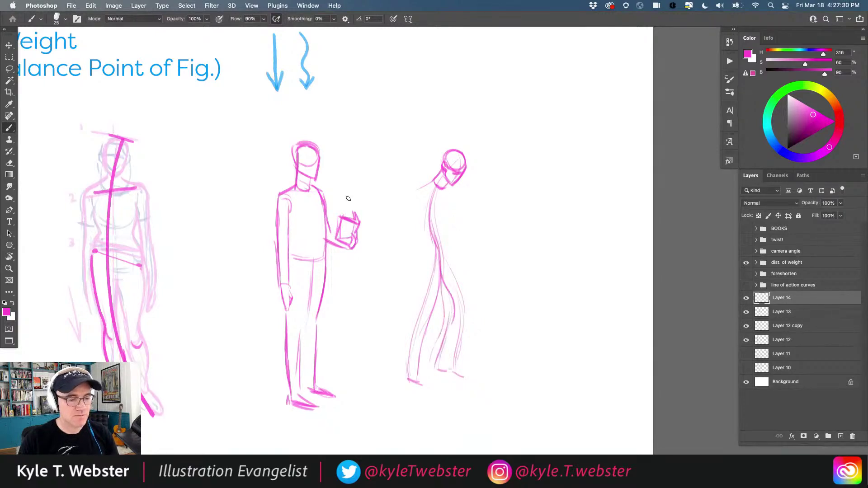
# Lighten the rough leg lines and redraw a bolder S-curve from the neck through the torso to the back foot.
pyautogui.moveTo(454, 279); pyautogui.dragTo(463, 341)
pyautogui.moveTo(433, 186)
pyautogui.mouseDown()
pyautogui.moveTo(433, 300)
pyautogui.moveTo(410, 380)
pyautogui.moveTo(428, 265)
pyautogui.moveTo(443, 300)
pyautogui.moveTo(441, 369)
pyautogui.mouseUp()
pyautogui.moveTo(452, 290); pyautogui.dragTo(451, 323)
pyautogui.moveTo(436, 186); pyautogui.dragTo(438, 237)
pyautogui.moveTo(435, 302)
pyautogui.mouseDown()
pyautogui.moveTo(416, 382)
pyautogui.moveTo(435, 393)
pyautogui.mouseUp()
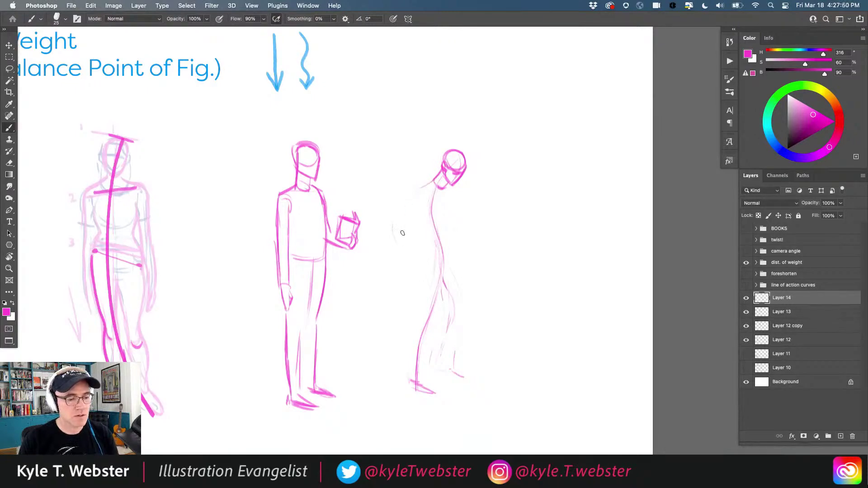
# Sketch the leaning figure's bent arm with its hand on the hip and the curved chest and belly contour.
pyautogui.moveTo(393, 231)
pyautogui.mouseDown()
pyautogui.moveTo(423, 262)
pyautogui.moveTo(424, 251)
pyautogui.moveTo(430, 268)
pyautogui.moveTo(425, 251)
pyautogui.moveTo(433, 273)
pyautogui.moveTo(414, 229)
pyautogui.moveTo(425, 246)
pyautogui.moveTo(388, 214)
pyautogui.moveTo(423, 251)
pyautogui.moveTo(400, 224)
pyautogui.mouseUp()
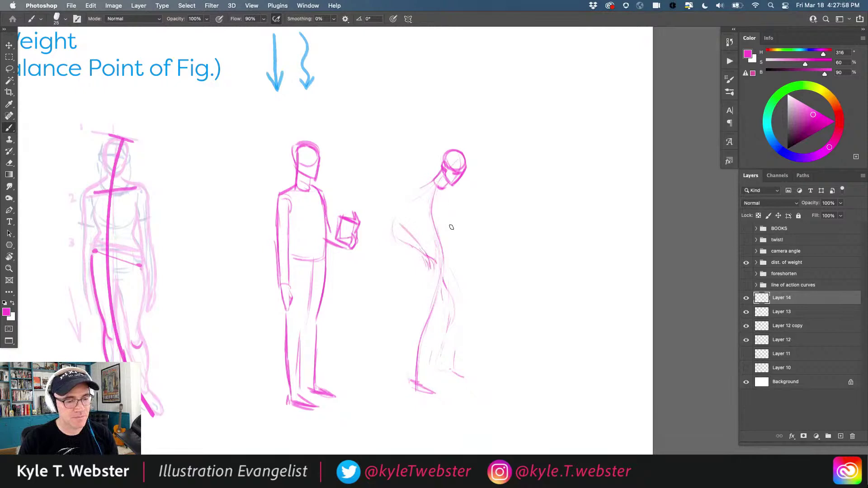
pyautogui.moveTo(448, 189)
pyautogui.mouseDown()
pyautogui.moveTo(457, 237)
pyautogui.moveTo(452, 276)
pyautogui.mouseUp()
pyautogui.moveTo(450, 199)
pyautogui.mouseDown()
pyautogui.moveTo(458, 258)
pyautogui.moveTo(451, 272)
pyautogui.mouseUp()
# Outline the leaning figure's weight-bearing back leg and bent forward leg, including both feet.
pyautogui.moveTo(420, 312)
pyautogui.mouseDown()
pyautogui.moveTo(423, 260)
pyautogui.moveTo(407, 368)
pyautogui.mouseUp()
pyautogui.moveTo(412, 339); pyautogui.dragTo(406, 389)
pyautogui.moveTo(411, 360)
pyautogui.mouseDown()
pyautogui.moveTo(410, 386)
pyautogui.moveTo(435, 392)
pyautogui.mouseUp()
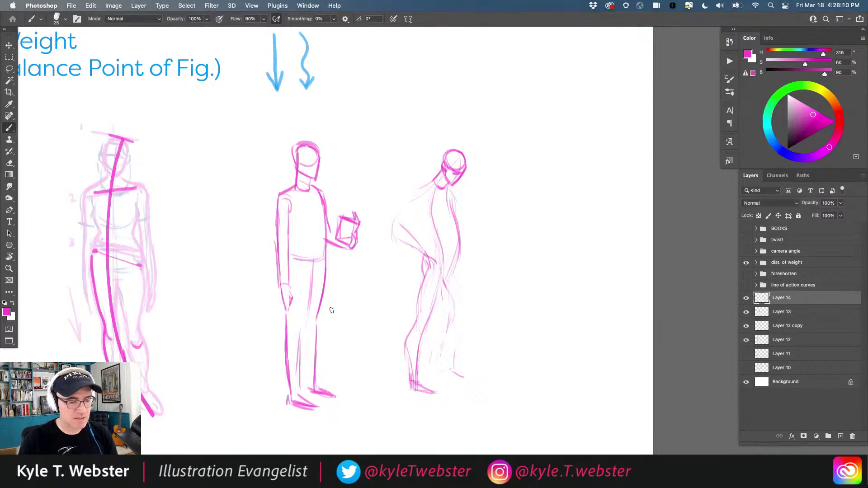
pyautogui.moveTo(449, 264)
pyautogui.mouseDown()
pyautogui.moveTo(464, 318)
pyautogui.moveTo(452, 375)
pyautogui.moveTo(466, 377)
pyautogui.mouseUp()
pyautogui.moveTo(454, 284)
pyautogui.mouseDown()
pyautogui.moveTo(441, 317)
pyautogui.moveTo(451, 307)
pyautogui.mouseUp()
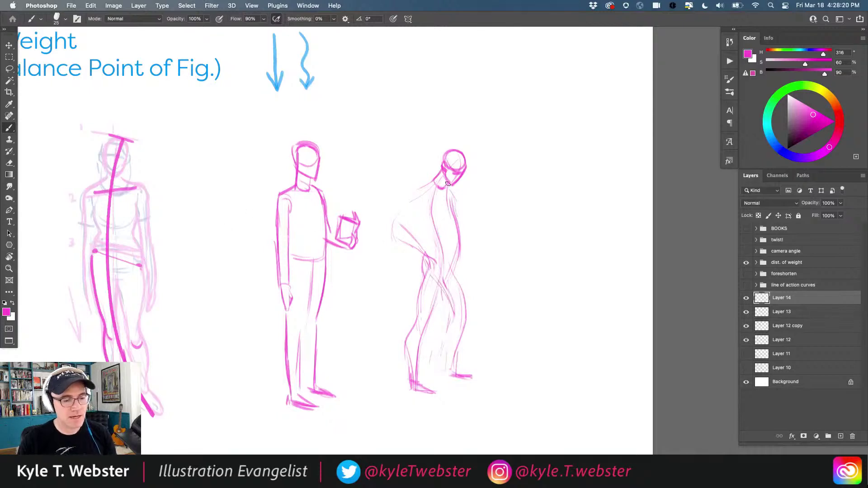
# Add the forward arm holding a small square object and widen the forward leg with a second outer contour.
pyautogui.moveTo(486, 216)
pyautogui.mouseDown()
pyautogui.moveTo(469, 219)
pyautogui.moveTo(483, 214)
pyautogui.moveTo(478, 236)
pyautogui.moveTo(487, 221)
pyautogui.moveTo(470, 223)
pyautogui.moveTo(487, 221)
pyautogui.moveTo(484, 207)
pyautogui.moveTo(457, 247)
pyautogui.mouseUp()
pyautogui.moveTo(445, 185)
pyautogui.mouseDown()
pyautogui.moveTo(461, 245)
pyautogui.moveTo(412, 197)
pyautogui.mouseUp()
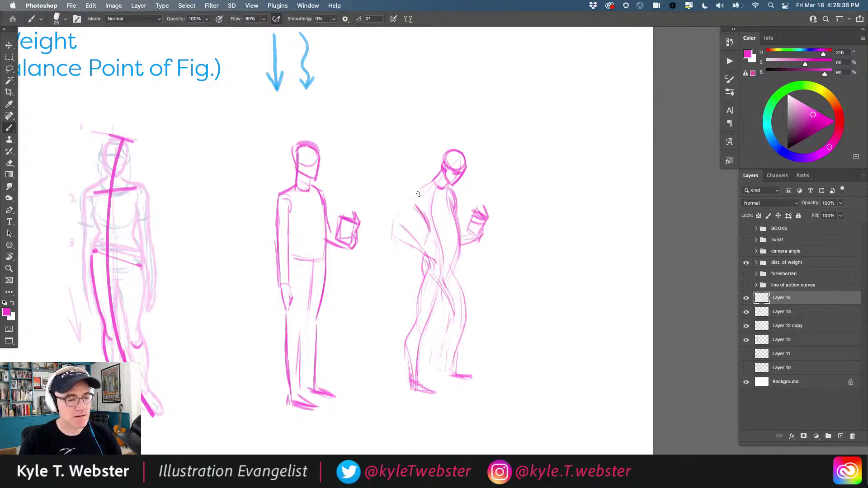
pyautogui.moveTo(428, 242)
pyautogui.mouseDown()
pyautogui.moveTo(421, 273)
pyautogui.moveTo(470, 317)
pyautogui.mouseUp()
pyautogui.moveTo(452, 263)
pyautogui.mouseDown()
pyautogui.moveTo(471, 320)
pyautogui.moveTo(467, 367)
pyautogui.moveTo(482, 378)
pyautogui.mouseUp()
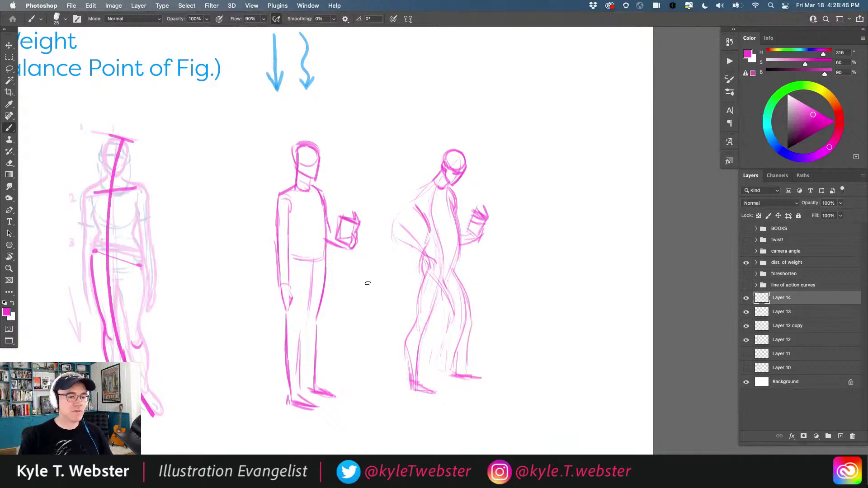
# Darken the leaning figure's shoulder and arm, shade the top of its head, and draw a diagonal arrow extending from the head.
pyautogui.moveTo(436, 177)
pyautogui.mouseDown()
pyautogui.moveTo(415, 209)
pyautogui.moveTo(416, 190)
pyautogui.moveTo(408, 214)
pyautogui.moveTo(406, 204)
pyautogui.moveTo(399, 230)
pyautogui.moveTo(414, 224)
pyautogui.moveTo(414, 235)
pyautogui.moveTo(400, 229)
pyautogui.moveTo(433, 251)
pyautogui.moveTo(395, 209)
pyautogui.moveTo(409, 206)
pyautogui.moveTo(417, 217)
pyautogui.moveTo(417, 201)
pyautogui.moveTo(404, 206)
pyautogui.moveTo(420, 215)
pyautogui.moveTo(429, 191)
pyautogui.moveTo(425, 210)
pyautogui.moveTo(413, 204)
pyautogui.moveTo(453, 168)
pyautogui.moveTo(454, 193)
pyautogui.moveTo(438, 187)
pyautogui.moveTo(459, 180)
pyautogui.mouseUp()
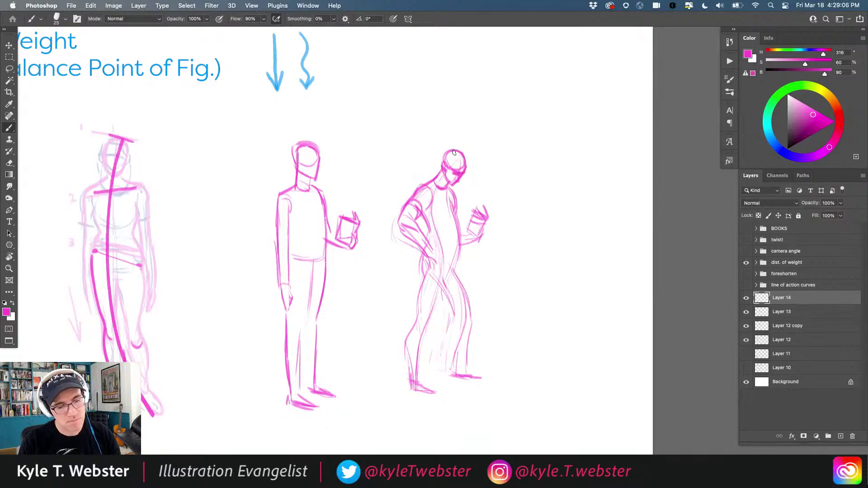
pyautogui.moveTo(461, 165)
pyautogui.mouseDown()
pyautogui.moveTo(451, 159)
pyautogui.moveTo(461, 156)
pyautogui.moveTo(409, 201)
pyautogui.mouseUp()
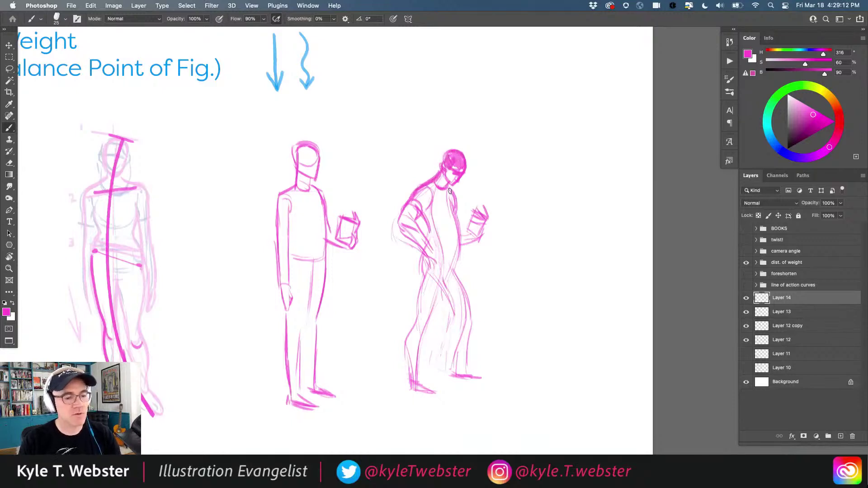
pyautogui.moveTo(461, 155)
pyautogui.mouseDown()
pyautogui.moveTo(478, 141)
pyautogui.moveTo(476, 149)
pyautogui.mouseUp()
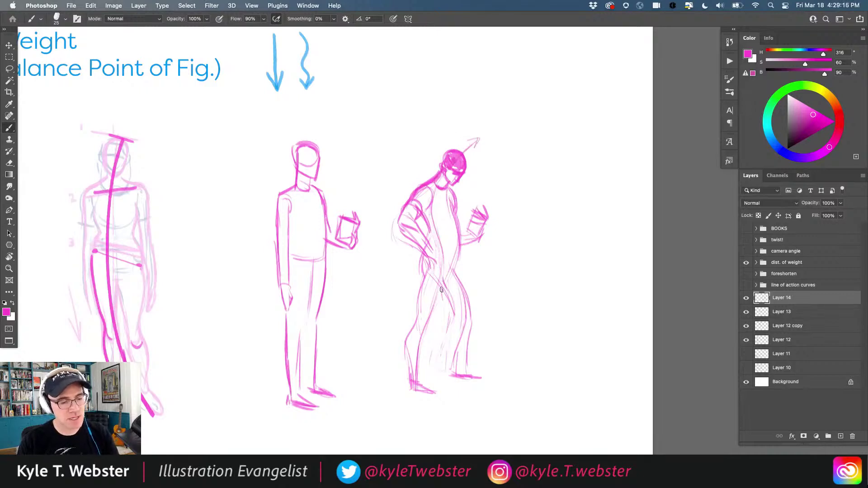
# Reinforce the leaning figure's chest, belly, waistline, back leg and foot contours with darker magenta strokes.
pyautogui.moveTo(449, 190)
pyautogui.mouseDown()
pyautogui.moveTo(457, 231)
pyautogui.moveTo(453, 193)
pyautogui.moveTo(453, 263)
pyautogui.moveTo(457, 232)
pyautogui.moveTo(456, 256)
pyautogui.moveTo(432, 253)
pyautogui.moveTo(458, 249)
pyautogui.moveTo(434, 233)
pyautogui.moveTo(470, 231)
pyautogui.moveTo(442, 184)
pyautogui.moveTo(427, 268)
pyautogui.moveTo(425, 252)
pyautogui.moveTo(398, 222)
pyautogui.moveTo(424, 258)
pyautogui.moveTo(429, 240)
pyautogui.moveTo(424, 276)
pyautogui.moveTo(422, 259)
pyautogui.moveTo(419, 269)
pyautogui.moveTo(415, 382)
pyautogui.mouseUp()
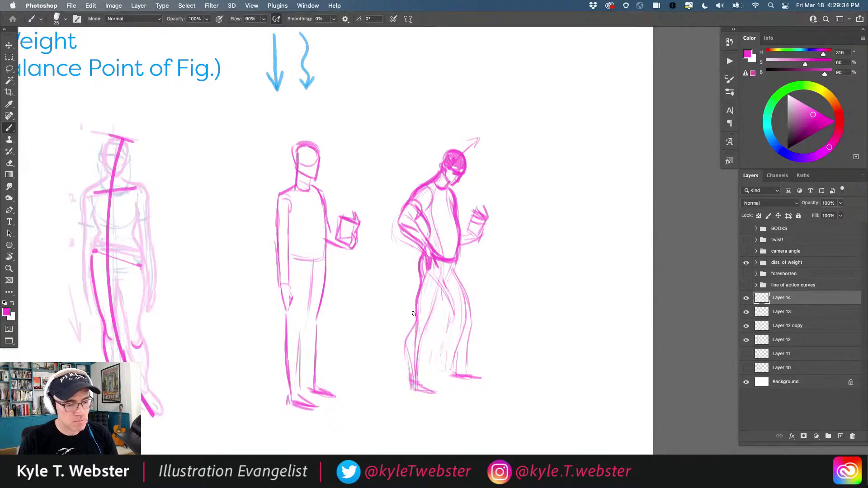
pyautogui.moveTo(415, 318)
pyautogui.mouseDown()
pyautogui.moveTo(408, 362)
pyautogui.moveTo(406, 353)
pyautogui.moveTo(423, 371)
pyautogui.mouseUp()
pyautogui.moveTo(449, 268); pyautogui.dragTo(412, 347)
pyautogui.moveTo(436, 302); pyautogui.dragTo(410, 348)
pyautogui.moveTo(430, 319)
pyautogui.mouseDown()
pyautogui.moveTo(410, 353)
pyautogui.moveTo(424, 334)
pyautogui.moveTo(421, 381)
pyautogui.moveTo(422, 324)
pyautogui.moveTo(407, 392)
pyautogui.moveTo(440, 396)
pyautogui.mouseUp()
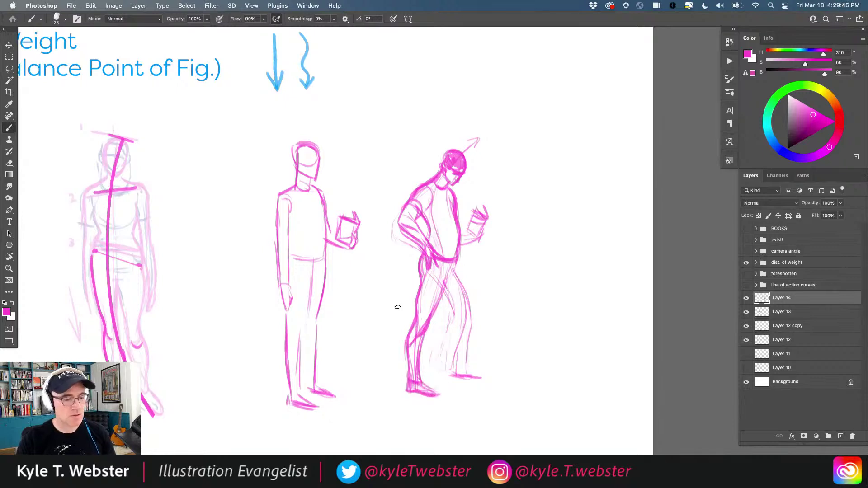
# Reinforce the forward leg's thigh, bent knee, shin and foot with darker magenta strokes.
pyautogui.moveTo(453, 265)
pyautogui.mouseDown()
pyautogui.moveTo(469, 302)
pyautogui.moveTo(464, 291)
pyautogui.moveTo(468, 342)
pyautogui.mouseUp()
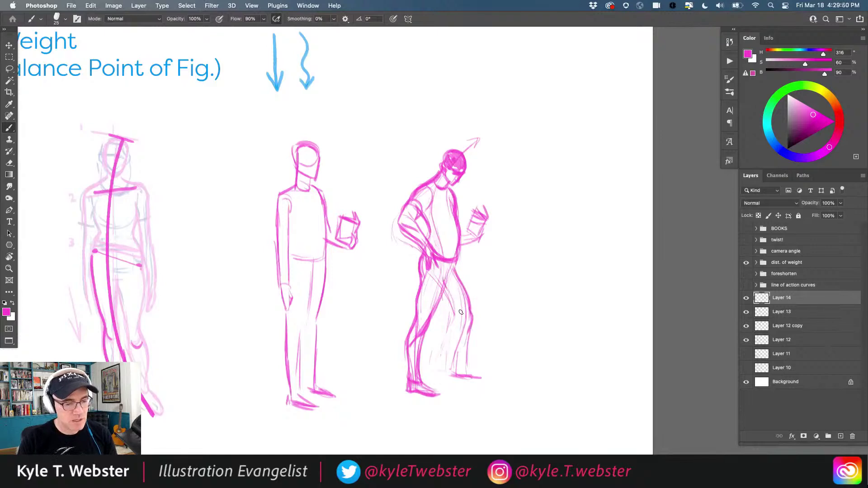
pyautogui.moveTo(433, 277)
pyautogui.mouseDown()
pyautogui.moveTo(461, 313)
pyautogui.moveTo(467, 345)
pyautogui.mouseUp()
pyautogui.moveTo(457, 308)
pyautogui.mouseDown()
pyautogui.moveTo(454, 343)
pyautogui.moveTo(449, 322)
pyautogui.moveTo(452, 343)
pyautogui.moveTo(457, 321)
pyautogui.moveTo(453, 375)
pyautogui.mouseUp()
pyautogui.moveTo(457, 340)
pyautogui.mouseDown()
pyautogui.moveTo(468, 369)
pyautogui.moveTo(453, 379)
pyautogui.moveTo(485, 376)
pyautogui.moveTo(476, 369)
pyautogui.mouseUp()
pyautogui.moveTo(472, 300); pyautogui.dragTo(469, 348)
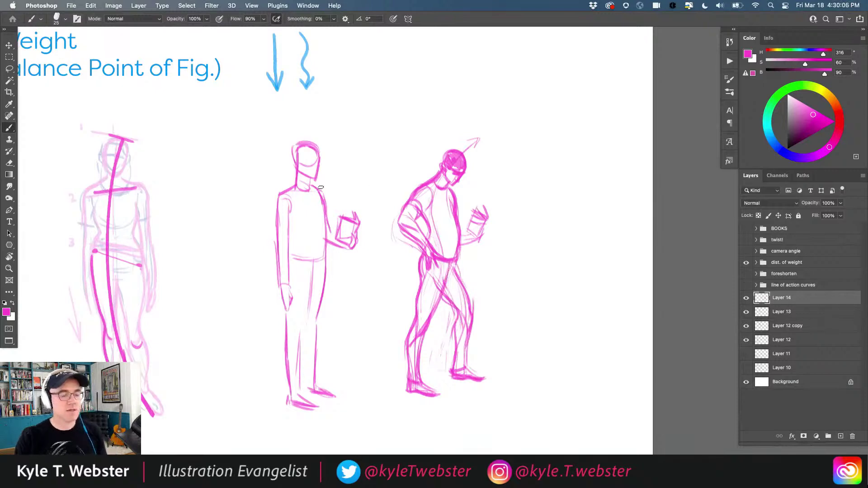
# Refine the lines of the leaning figure's near shoulder and the curved centre line of its torso.
pyautogui.moveTo(419, 207); pyautogui.dragTo(431, 240)
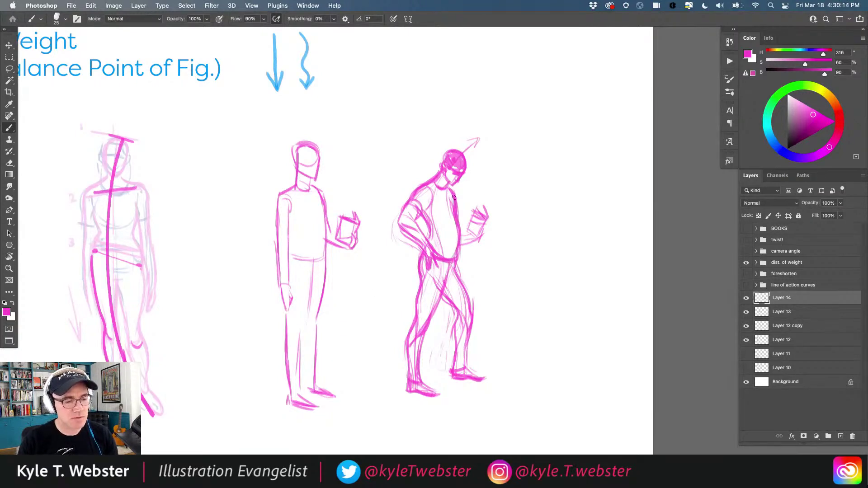
pyautogui.moveTo(424, 211)
pyautogui.mouseDown()
pyautogui.moveTo(438, 249)
pyautogui.moveTo(442, 226)
pyautogui.moveTo(429, 199)
pyautogui.mouseUp()
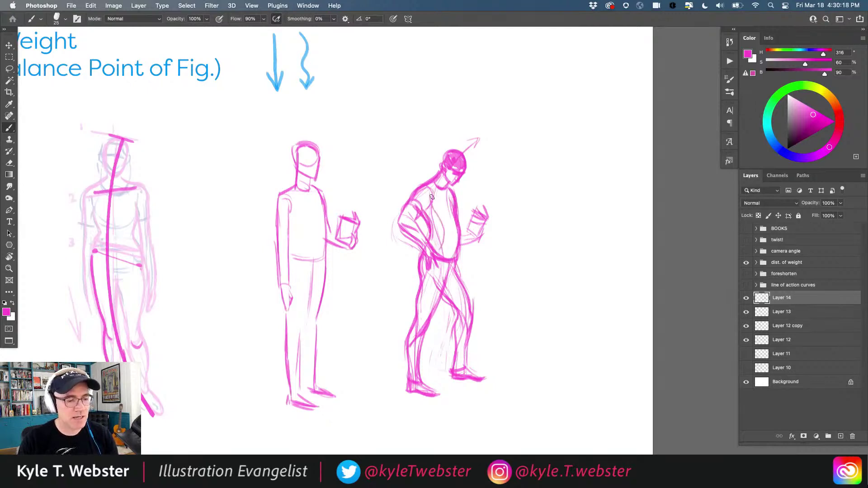
pyautogui.moveTo(414, 361)
pyautogui.mouseDown()
pyautogui.moveTo(433, 277)
pyautogui.moveTo(469, 324)
pyautogui.mouseUp()
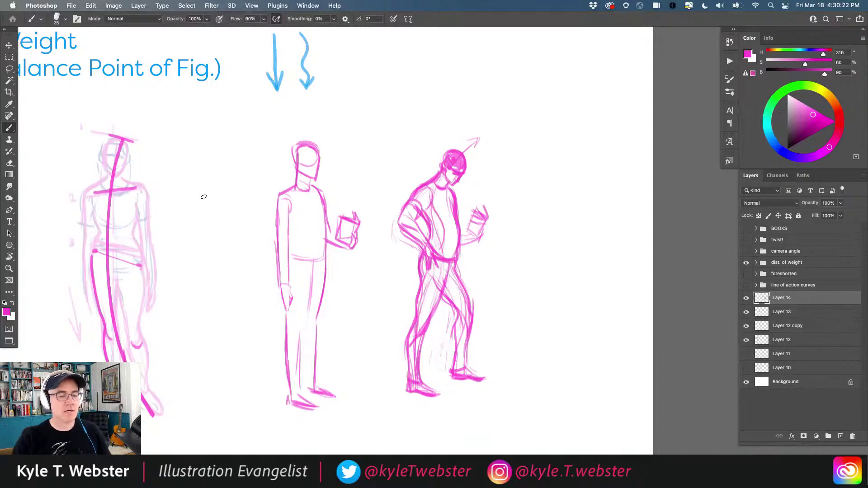
# In blue, draw the line of action from head to back foot, a curved arrow along the forward leg, and ground lines under both feet.
pyautogui.click(781, 151)
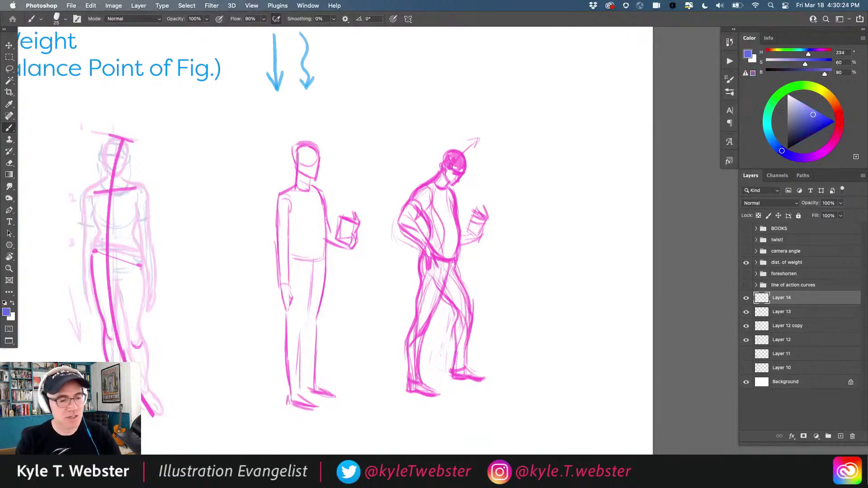
pyautogui.moveTo(477, 140)
pyautogui.mouseDown()
pyautogui.moveTo(446, 182)
pyautogui.moveTo(436, 215)
pyautogui.moveTo(443, 255)
pyautogui.moveTo(416, 357)
pyautogui.moveTo(417, 406)
pyautogui.mouseUp()
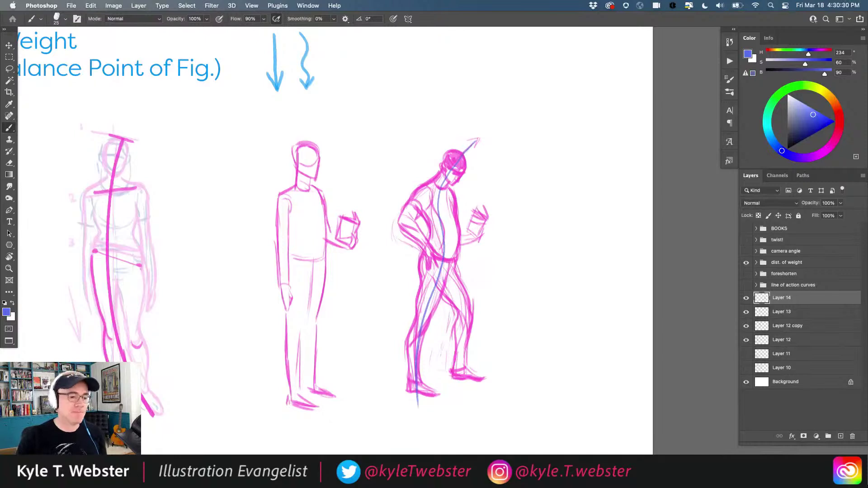
pyautogui.moveTo(466, 270); pyautogui.dragTo(484, 316)
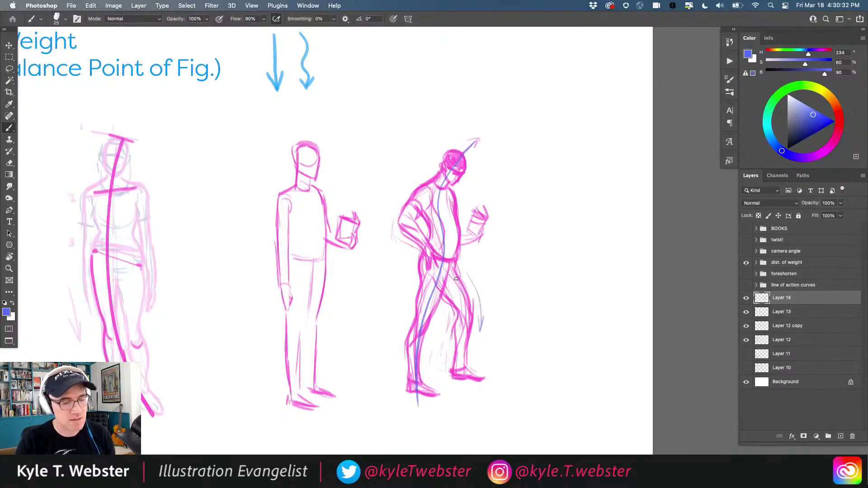
pyautogui.moveTo(489, 379)
pyautogui.mouseDown()
pyautogui.moveTo(451, 377)
pyautogui.moveTo(402, 394)
pyautogui.mouseUp()
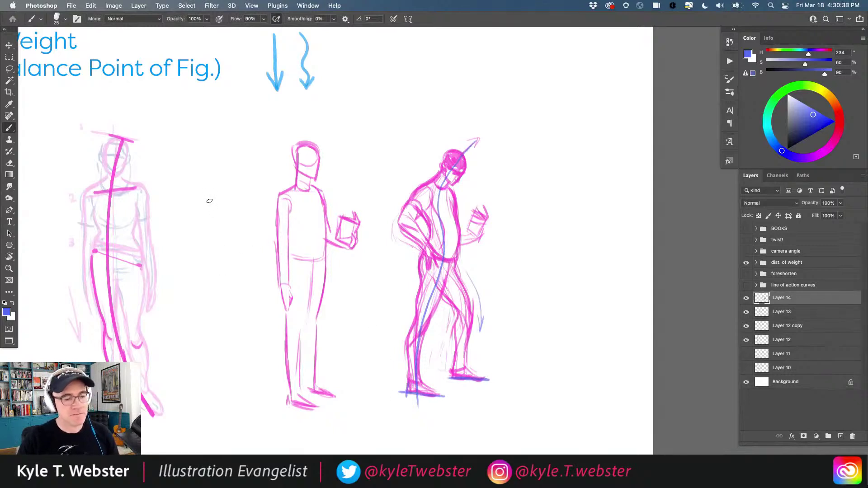
# In blue, reinforce the leaning figure's book-holding forearm, draw a gaze arrow from face to book, and retrace the back and leg contours.
pyautogui.moveTo(490, 218); pyautogui.dragTo(474, 243)
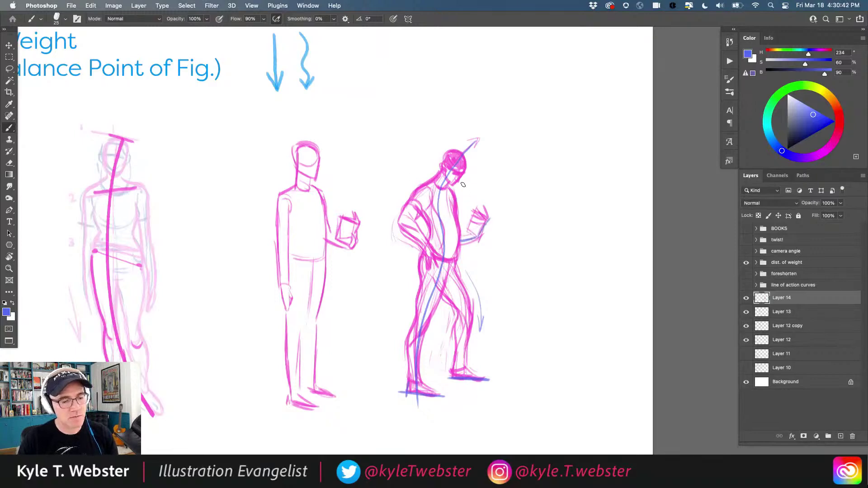
pyautogui.moveTo(462, 181); pyautogui.dragTo(474, 202)
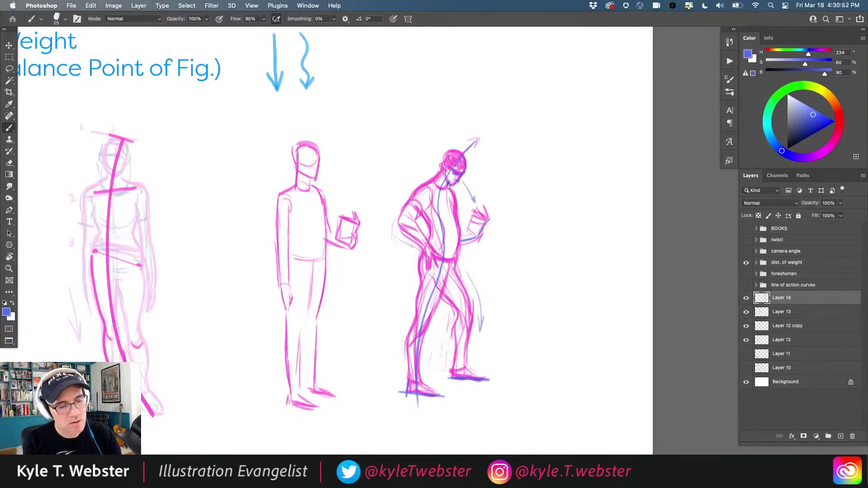
pyautogui.moveTo(431, 182)
pyautogui.mouseDown()
pyautogui.moveTo(420, 185)
pyautogui.moveTo(400, 228)
pyautogui.moveTo(424, 252)
pyautogui.moveTo(410, 386)
pyautogui.mouseUp()
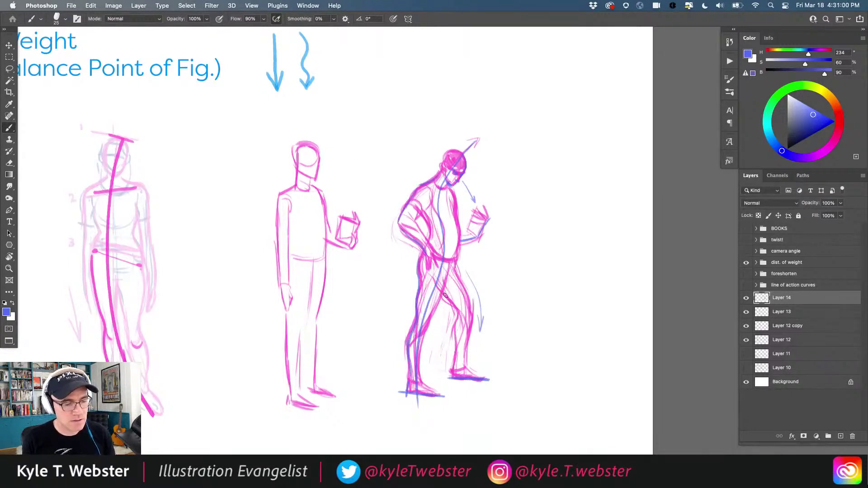
pyautogui.moveTo(457, 324)
pyautogui.mouseDown()
pyautogui.moveTo(456, 368)
pyautogui.moveTo(468, 368)
pyautogui.moveTo(456, 369)
pyautogui.mouseUp()
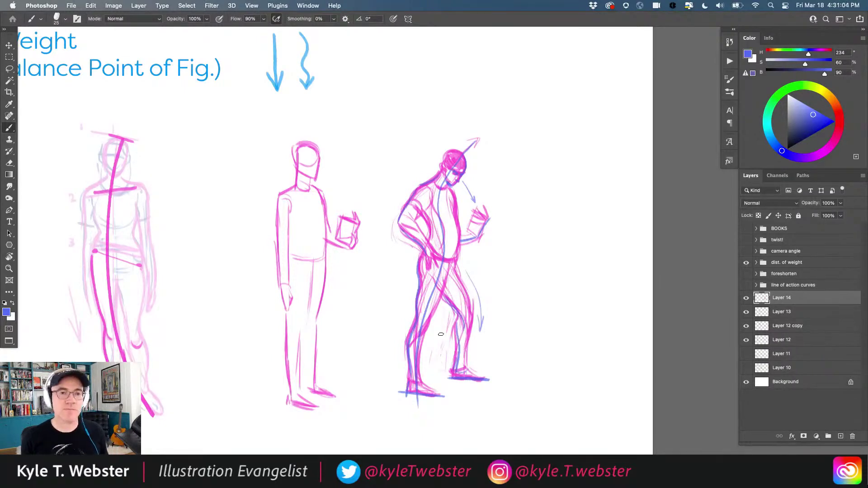
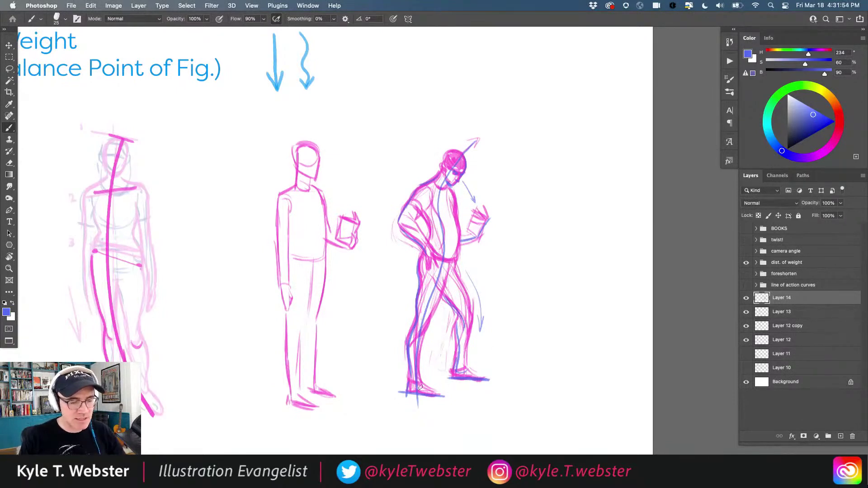
# Draw blue direction lines across the stiff male figure from head to feet, with small parallel arrows beside the lower legs and feet.
pyautogui.moveTo(257, 339); pyautogui.dragTo(262, 312)
pyautogui.moveTo(330, 276)
pyautogui.mouseDown()
pyautogui.moveTo(276, 279)
pyautogui.moveTo(312, 268)
pyautogui.mouseUp()
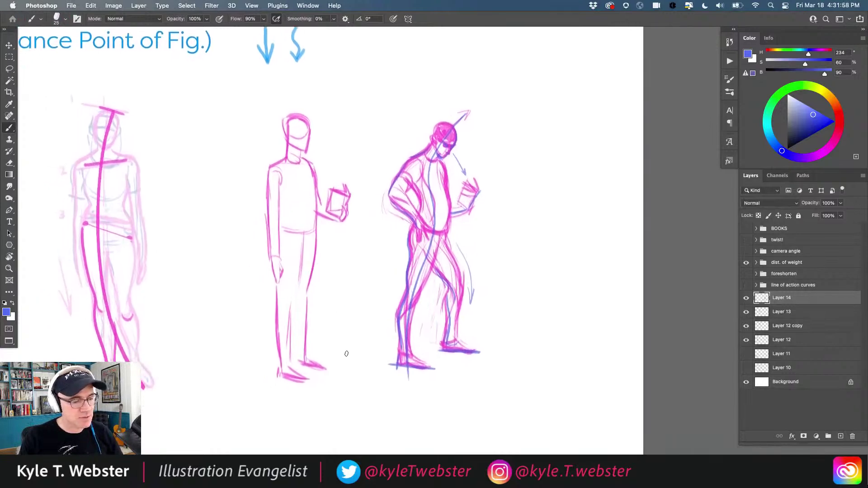
pyautogui.moveTo(322, 369); pyautogui.dragTo(277, 404)
pyautogui.moveTo(261, 374); pyautogui.dragTo(300, 357)
pyautogui.moveTo(260, 302); pyautogui.dragTo(308, 296)
pyautogui.moveTo(317, 260); pyautogui.dragTo(262, 264)
pyautogui.moveTo(269, 191); pyautogui.dragTo(310, 200)
pyautogui.moveTo(275, 158); pyautogui.dragTo(322, 173)
pyautogui.moveTo(332, 151)
pyautogui.mouseDown()
pyautogui.moveTo(270, 122)
pyautogui.moveTo(327, 134)
pyautogui.mouseUp()
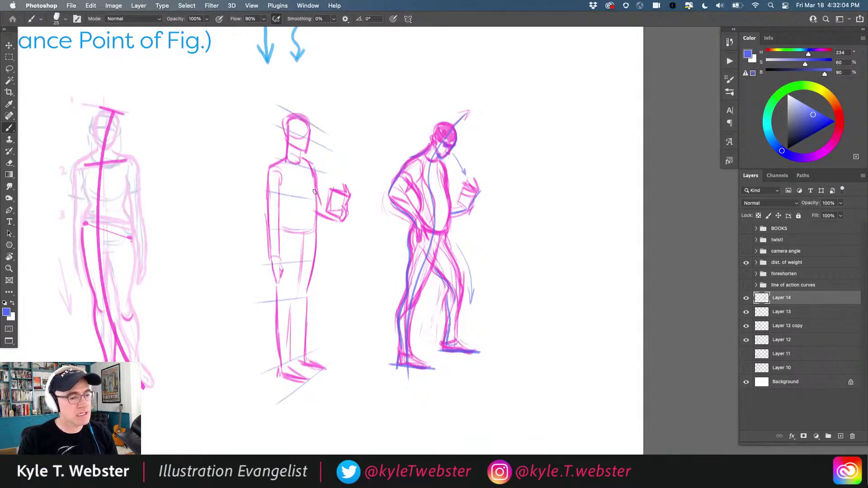
pyautogui.moveTo(343, 354)
pyautogui.mouseDown()
pyautogui.moveTo(357, 342)
pyautogui.moveTo(345, 337)
pyautogui.mouseUp()
pyautogui.moveTo(338, 337); pyautogui.dragTo(343, 342)
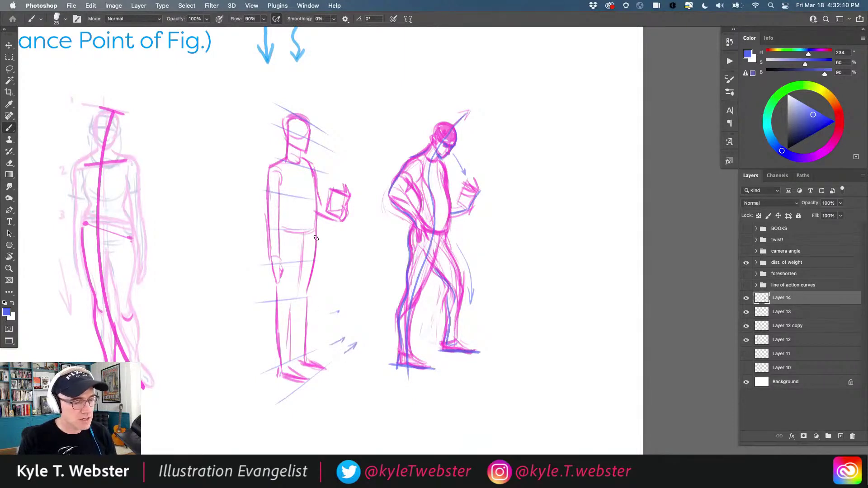
# Retrace the stiff male figure's parallel leg contours, waistline and both feet in blue.
pyautogui.moveTo(317, 233); pyautogui.dragTo(307, 361)
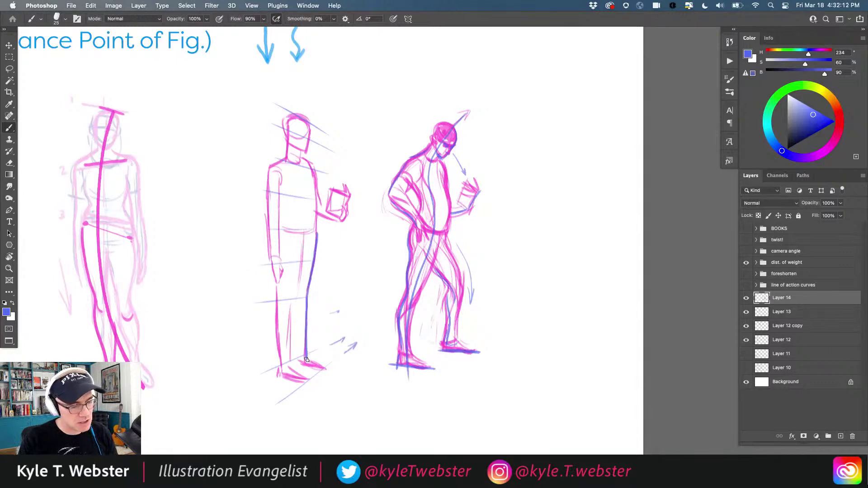
pyautogui.moveTo(302, 240); pyautogui.dragTo(292, 371)
pyautogui.moveTo(313, 238)
pyautogui.mouseDown()
pyautogui.moveTo(272, 240)
pyautogui.moveTo(285, 238)
pyautogui.mouseUp()
pyautogui.moveTo(309, 357)
pyautogui.mouseDown()
pyautogui.moveTo(281, 373)
pyautogui.moveTo(301, 385)
pyautogui.moveTo(327, 369)
pyautogui.mouseUp()
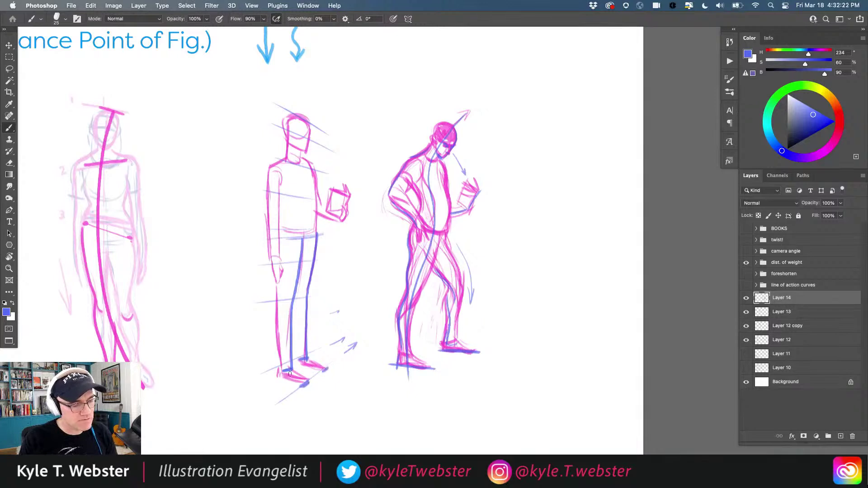
pyautogui.moveTo(289, 366)
pyautogui.mouseDown()
pyautogui.moveTo(315, 364)
pyautogui.moveTo(328, 370)
pyautogui.moveTo(278, 358)
pyautogui.moveTo(305, 383)
pyautogui.moveTo(279, 376)
pyautogui.moveTo(306, 383)
pyautogui.mouseUp()
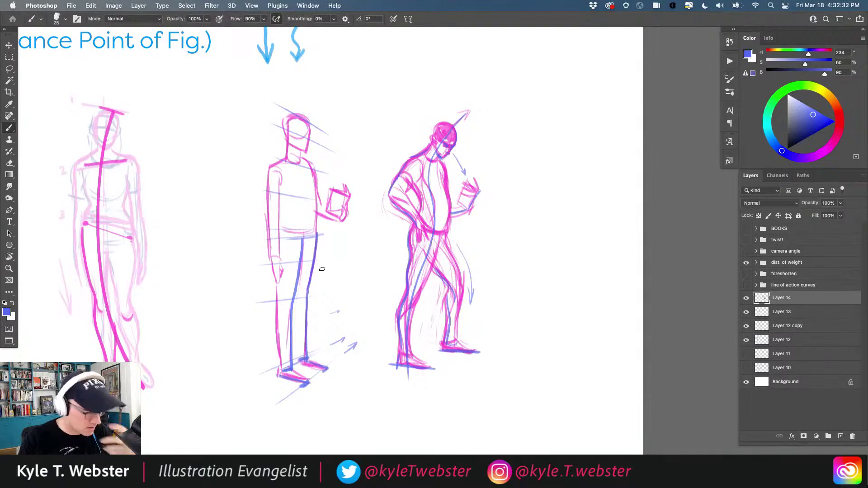
# Underline the word "Asymmetry" in the heading with a blue stroke.
pyautogui.moveTo(276, 324); pyautogui.dragTo(258, 326)
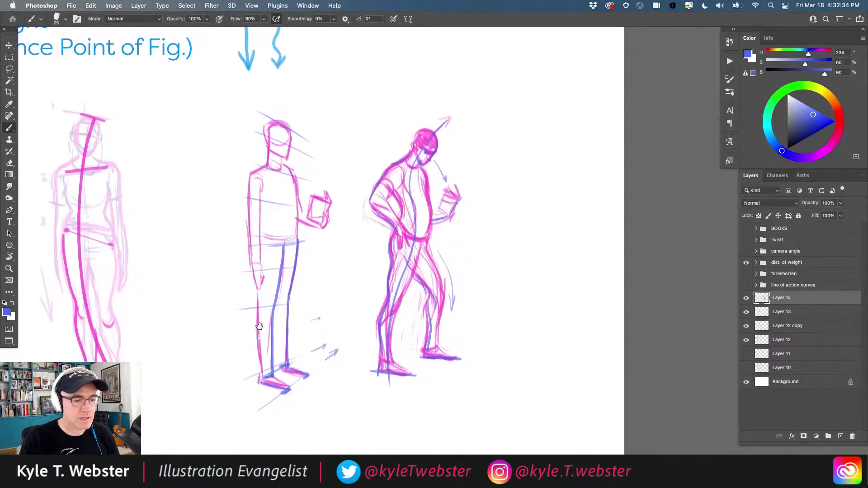
pyautogui.keyDown('alt'); pyautogui.keyDown('super'); pyautogui.click(261, 319); pyautogui.keyUp('super'); pyautogui.keyUp('alt')
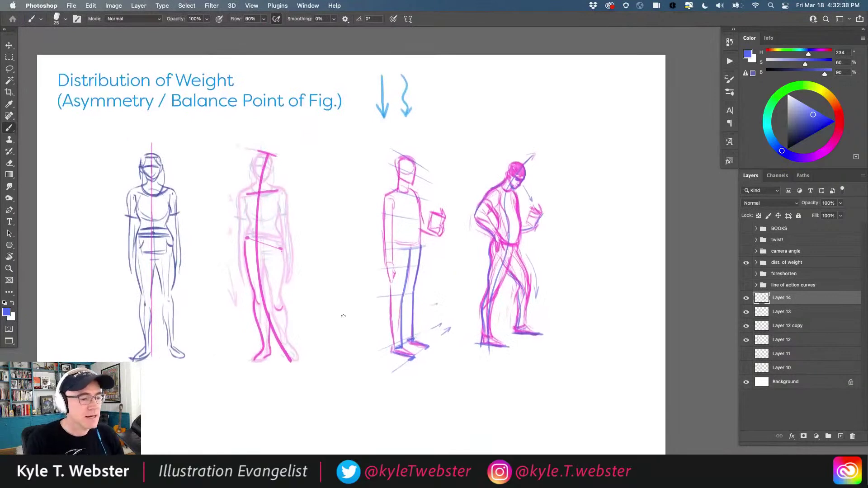
pyautogui.moveTo(142, 116); pyautogui.dragTo(72, 116)
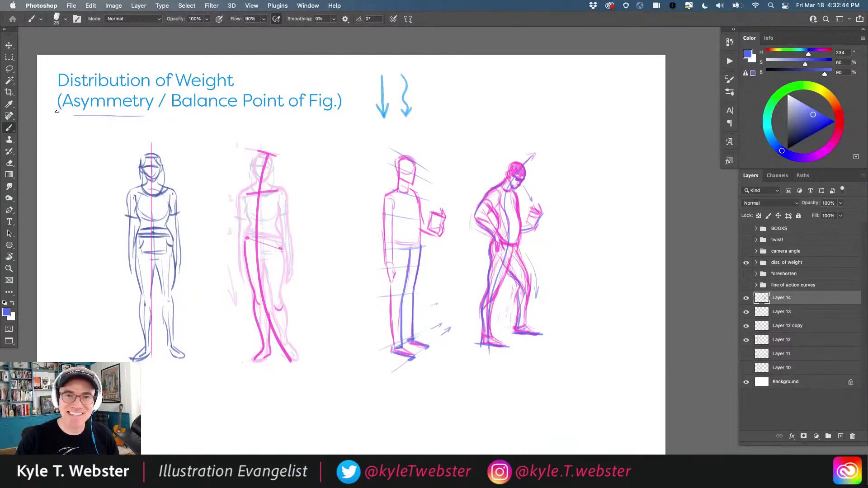
# In blue, outline the stiff figure's hand, add arrows around the leaning figure's head, elbow and legs, and draw two opposing arrows between the figures.
pyautogui.scroll(3, 346, 271)
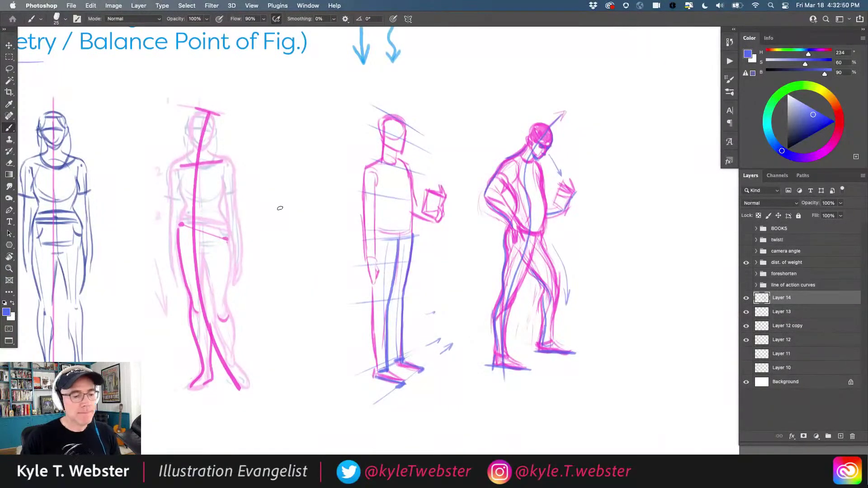
pyautogui.moveTo(396, 135); pyautogui.dragTo(396, 395)
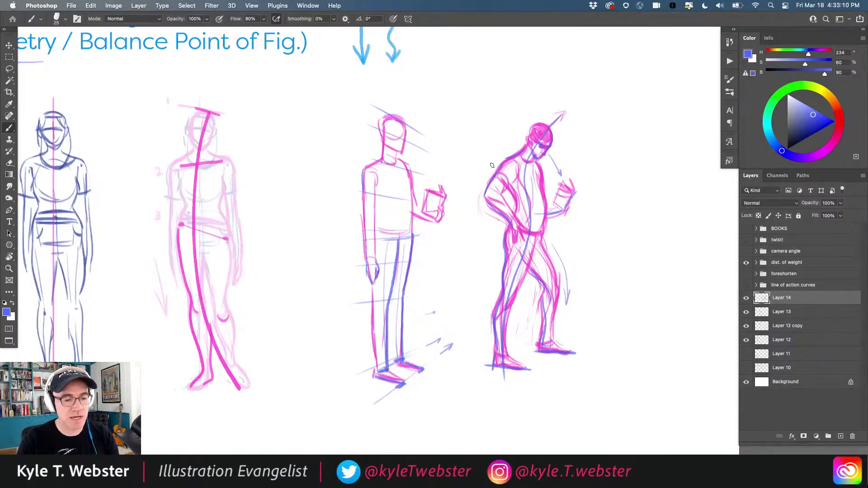
pyautogui.moveTo(497, 237)
pyautogui.mouseDown()
pyautogui.moveTo(479, 347)
pyautogui.moveTo(483, 337)
pyautogui.mouseUp()
pyautogui.moveTo(578, 314); pyautogui.dragTo(574, 327)
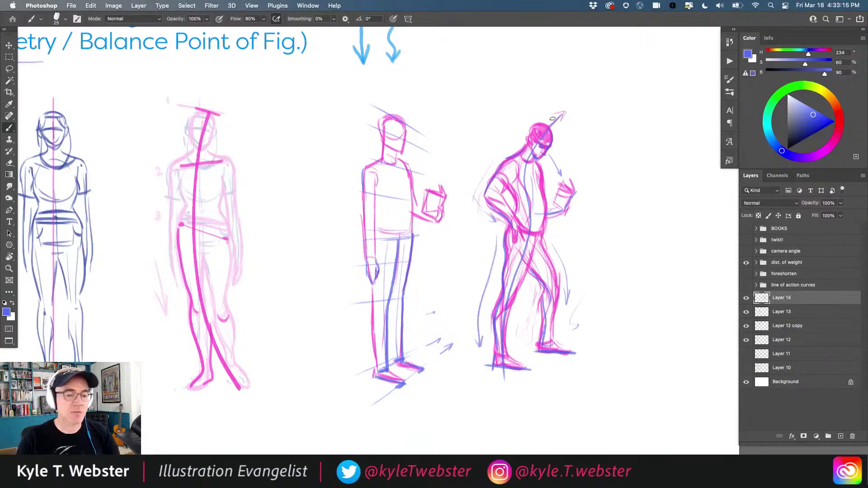
pyautogui.moveTo(520, 129); pyautogui.dragTo(526, 122)
pyautogui.moveTo(525, 168); pyautogui.dragTo(521, 113)
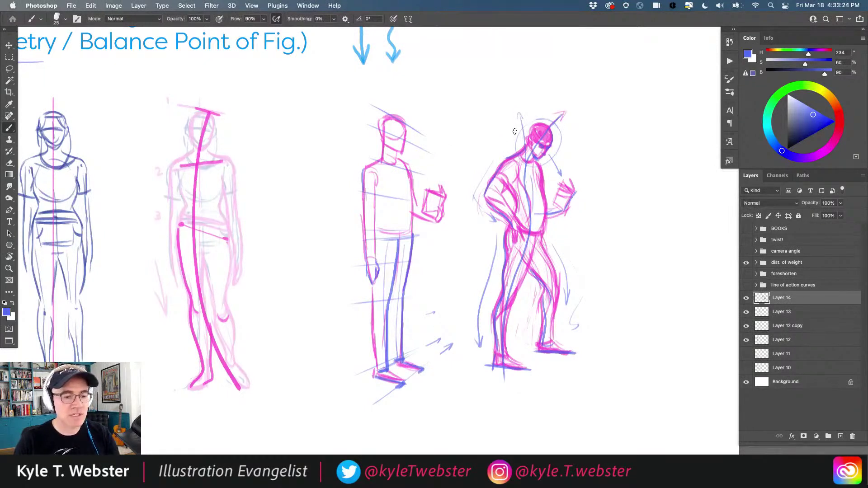
pyautogui.moveTo(475, 129)
pyautogui.mouseDown()
pyautogui.moveTo(454, 131)
pyautogui.moveTo(481, 110)
pyautogui.mouseUp()
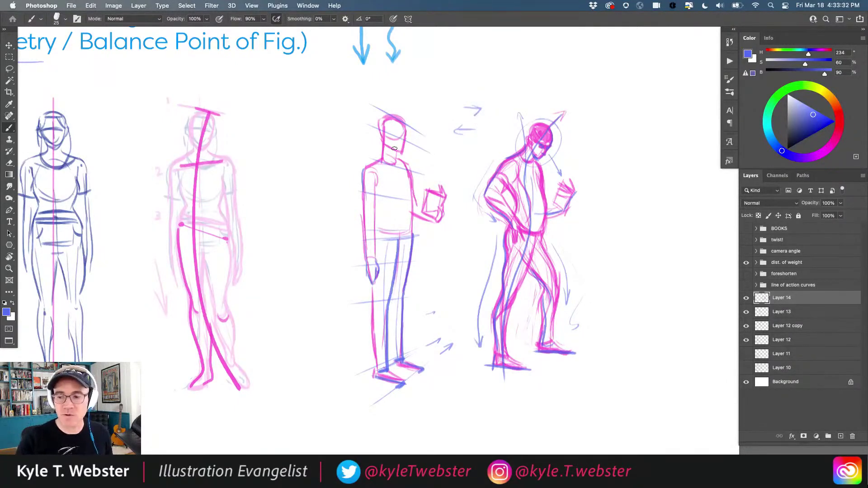
# Set the brush colour to a bright green with hue 100, saturation 77 and brightness 80.
pyautogui.click(797, 86)
pyautogui.click(817, 122)
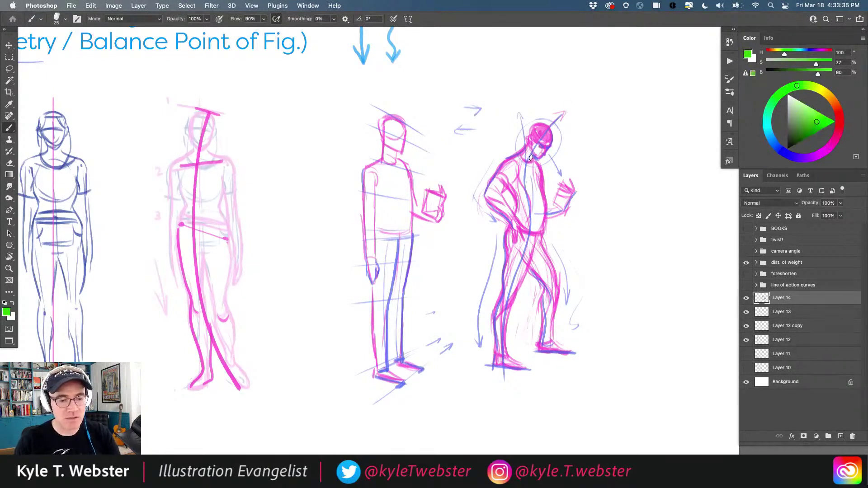
# Try a thick green angular line of action from the leaning figure's head through the torso to the back foot.
pyautogui.moveTo(551, 120)
pyautogui.mouseDown()
pyautogui.moveTo(522, 173)
pyautogui.moveTo(535, 231)
pyautogui.moveTo(497, 358)
pyautogui.mouseUp()
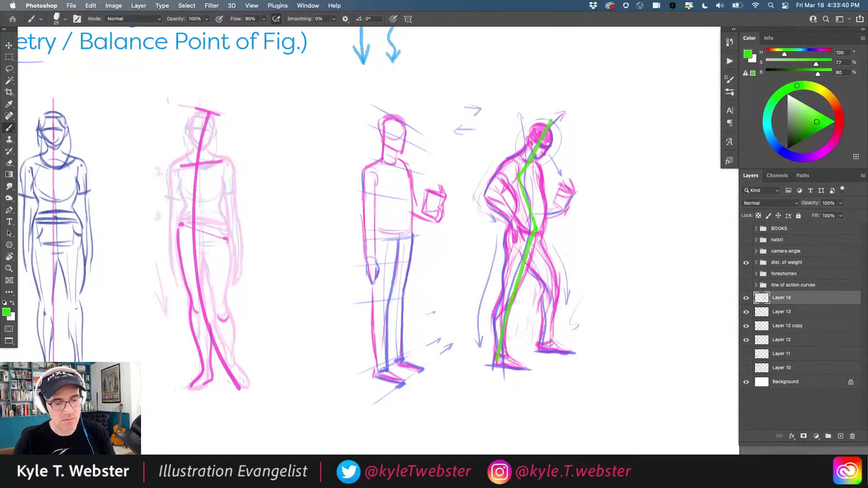
pyautogui.press('super+z')
pyautogui.press('super+z')
pyautogui.press('super+z')
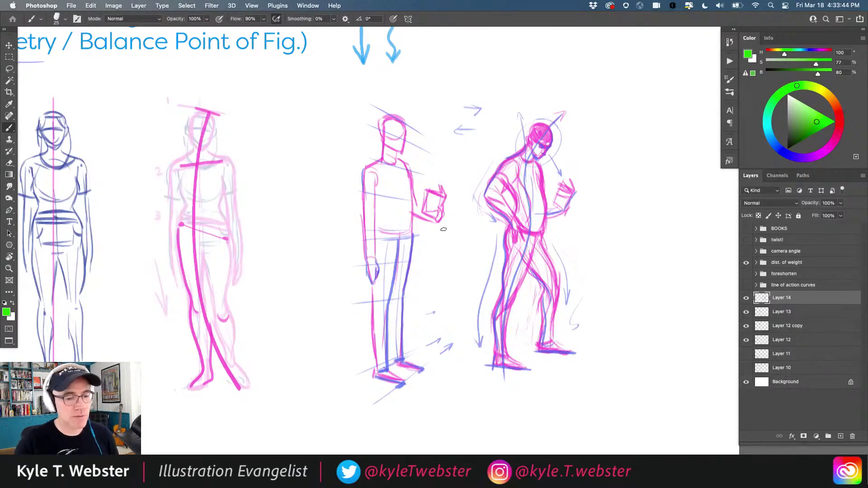
# Trace the stiff male figure's head, neck and near shoulder in green.
pyautogui.moveTo(255, 311); pyautogui.dragTo(353, 321)
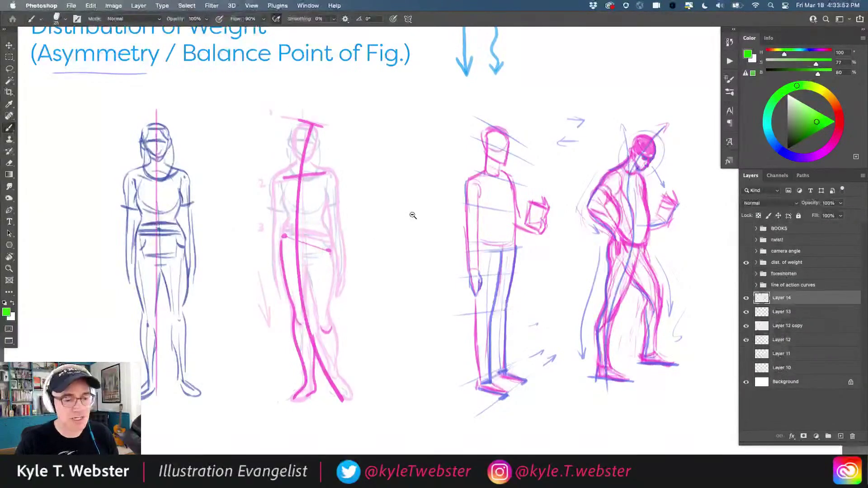
pyautogui.scroll(-2, 389, 222)
pyautogui.scroll(2, 456, 177)
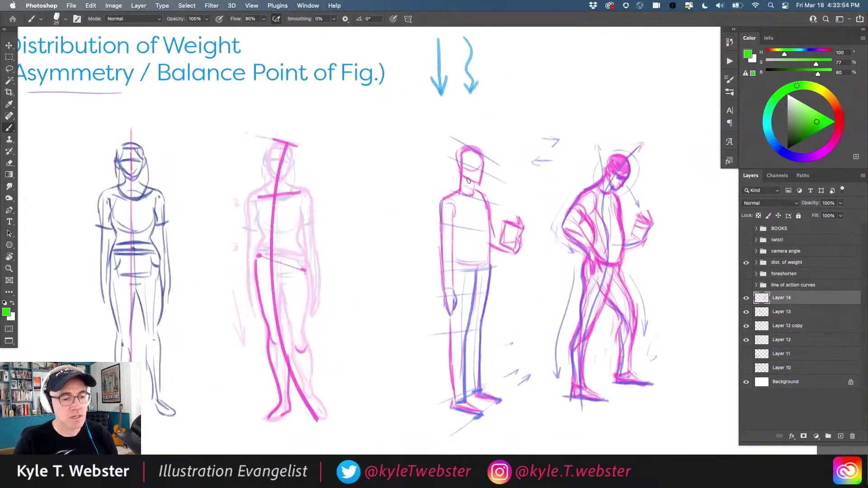
pyautogui.moveTo(465, 172)
pyautogui.mouseDown()
pyautogui.moveTo(480, 183)
pyautogui.moveTo(484, 158)
pyautogui.moveTo(457, 152)
pyautogui.moveTo(481, 171)
pyautogui.mouseUp()
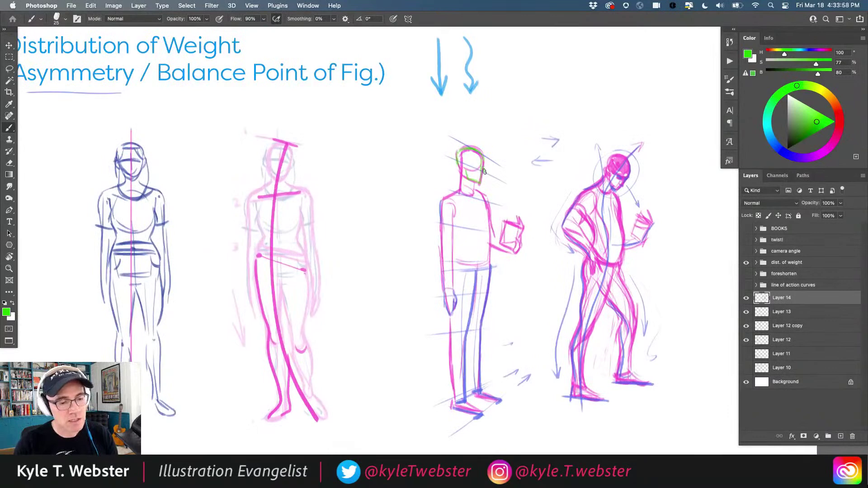
pyautogui.moveTo(460, 150); pyautogui.dragTo(452, 201)
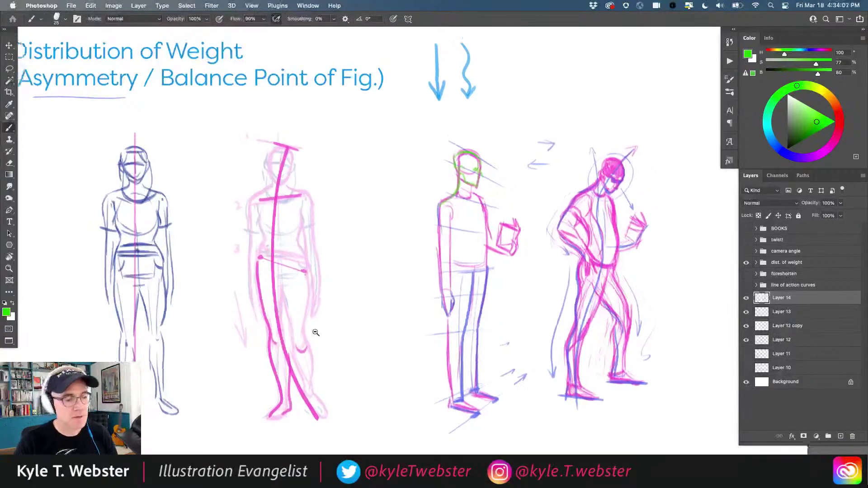
# Hide the sketch layers and the "dist. of weight" group, and show the "foreshorten" group.
pyautogui.press('super+minus')
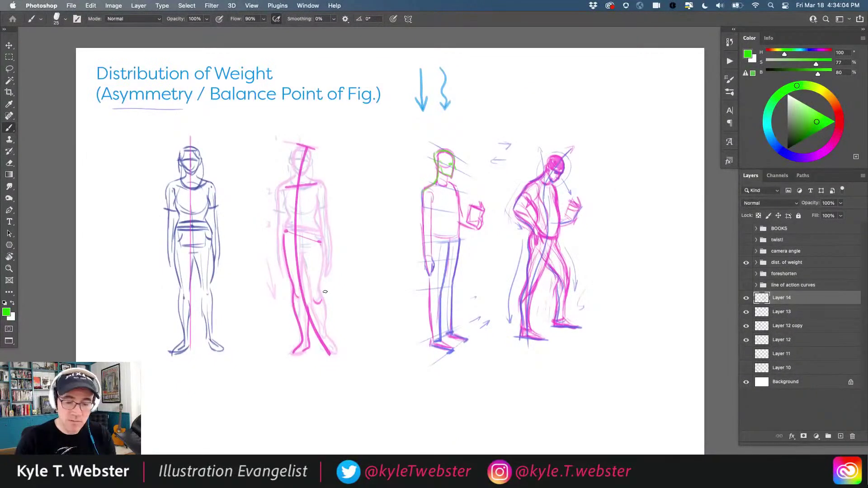
pyautogui.moveTo(746, 298); pyautogui.dragTo(749, 332)
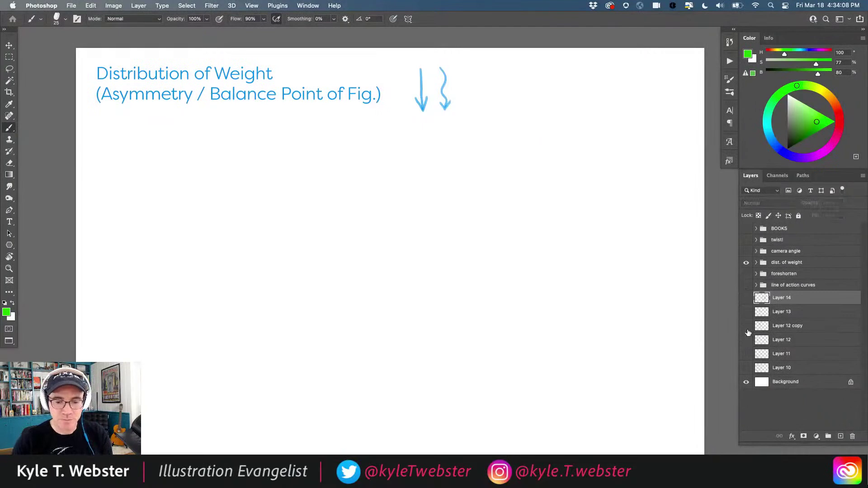
pyautogui.click(746, 262)
pyautogui.click(746, 274)
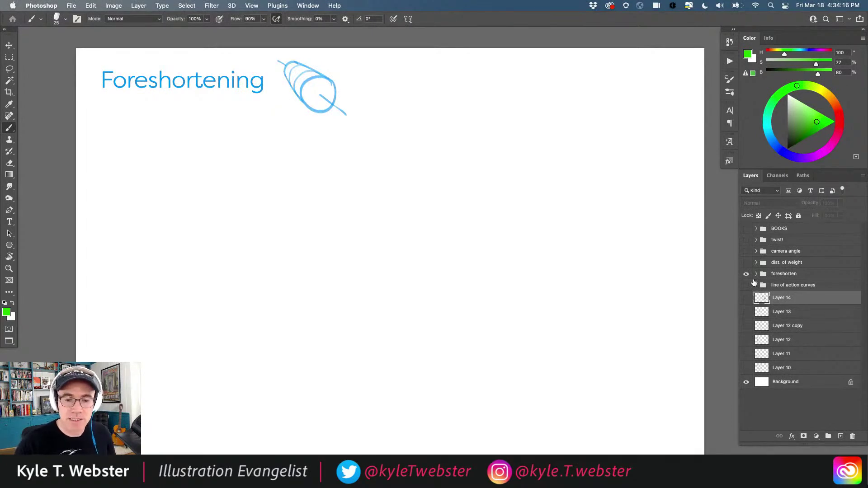
# Set the brush colour to a blue with hue 205, saturation 91 and brightness 65, and add a new layer for sketching.
pyautogui.click(762, 142)
pyautogui.click(815, 130)
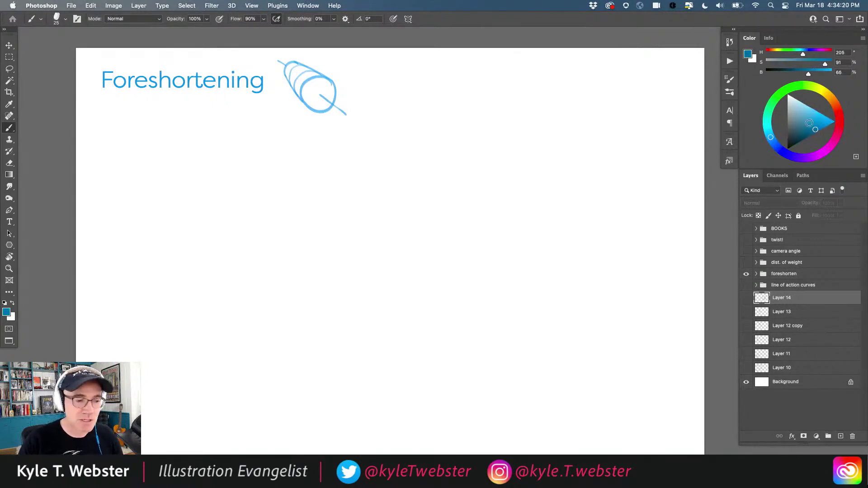
pyautogui.hscroll(-1, 267, 252)
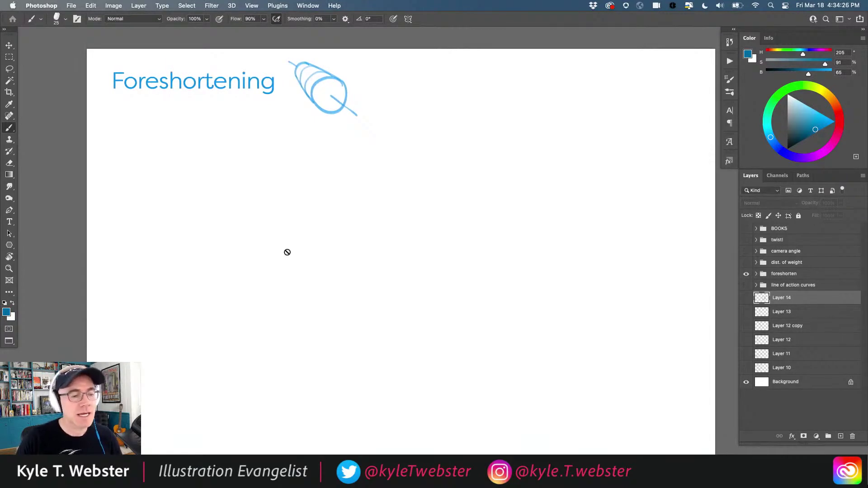
pyautogui.click(841, 437)
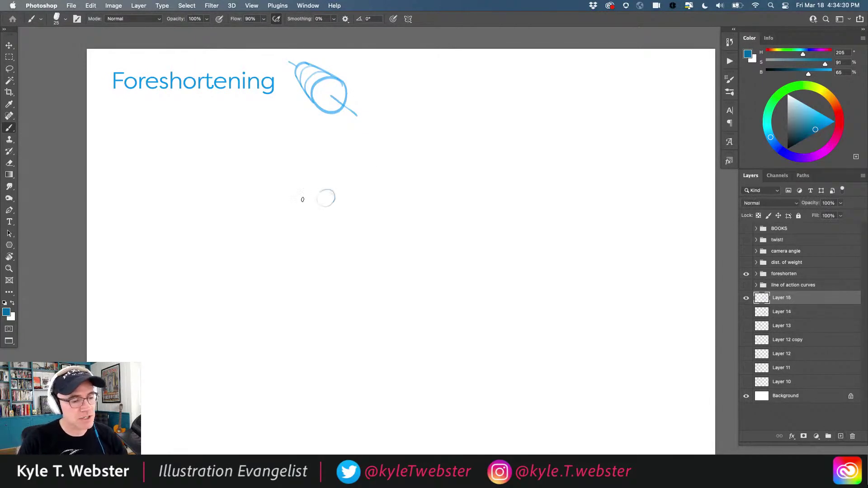
# Sketch the head, shoulder, bent arms and chest line of a running figure seen from the side below the Foreshortening heading.
pyautogui.moveTo(368, 170)
pyautogui.mouseDown()
pyautogui.moveTo(360, 191)
pyautogui.moveTo(368, 171)
pyautogui.moveTo(347, 170)
pyautogui.moveTo(349, 192)
pyautogui.moveTo(359, 197)
pyautogui.moveTo(342, 182)
pyautogui.moveTo(289, 223)
pyautogui.moveTo(295, 257)
pyautogui.mouseUp()
pyautogui.moveTo(365, 207)
pyautogui.mouseDown()
pyautogui.moveTo(389, 219)
pyautogui.moveTo(411, 198)
pyautogui.mouseUp()
pyautogui.moveTo(349, 187)
pyautogui.mouseDown()
pyautogui.moveTo(359, 204)
pyautogui.moveTo(352, 197)
pyautogui.moveTo(343, 234)
pyautogui.mouseUp()
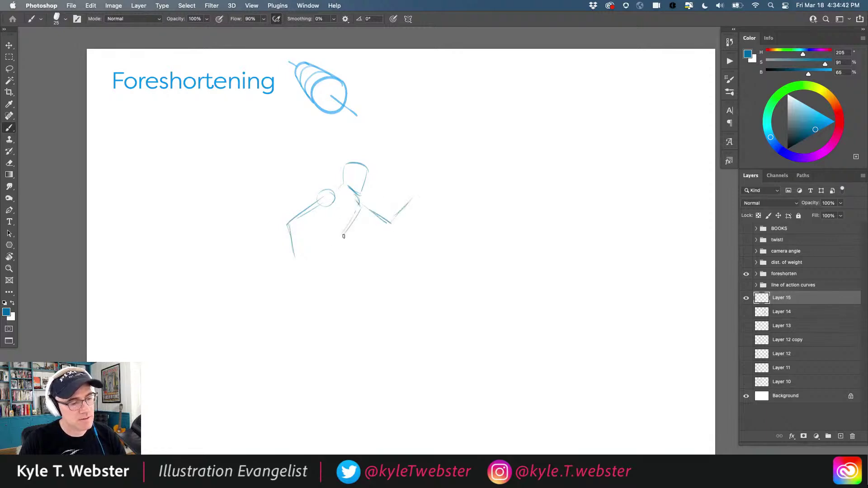
# Complete the running figure's ribcage and pelvis, and sketch the forward leg with its foot and the back leg bent behind.
pyautogui.moveTo(324, 201)
pyautogui.mouseDown()
pyautogui.moveTo(315, 228)
pyautogui.moveTo(347, 227)
pyautogui.moveTo(308, 248)
pyautogui.moveTo(304, 268)
pyautogui.moveTo(339, 287)
pyautogui.moveTo(367, 335)
pyautogui.mouseUp()
pyautogui.moveTo(350, 301)
pyautogui.mouseDown()
pyautogui.moveTo(376, 352)
pyautogui.moveTo(389, 345)
pyautogui.mouseUp()
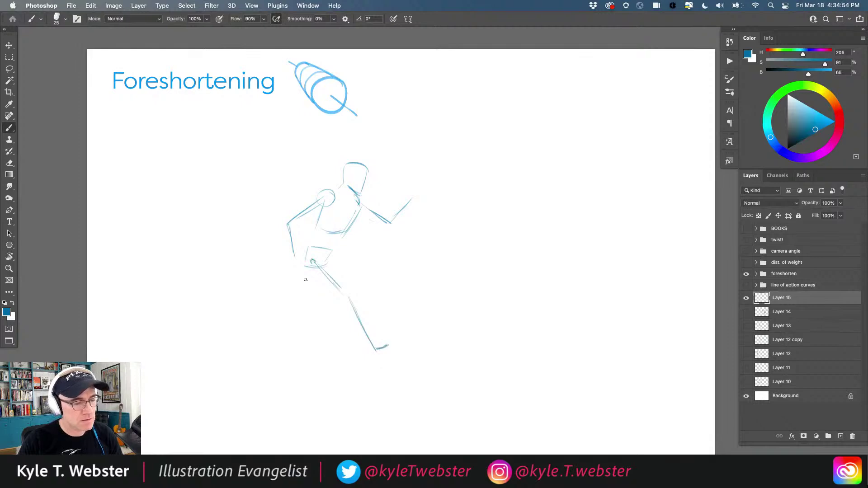
pyautogui.moveTo(334, 285); pyautogui.dragTo(356, 302)
pyautogui.moveTo(319, 254)
pyautogui.mouseDown()
pyautogui.moveTo(293, 298)
pyautogui.moveTo(243, 297)
pyautogui.moveTo(220, 315)
pyautogui.moveTo(289, 307)
pyautogui.mouseUp()
pyautogui.moveTo(378, 353); pyautogui.dragTo(395, 347)
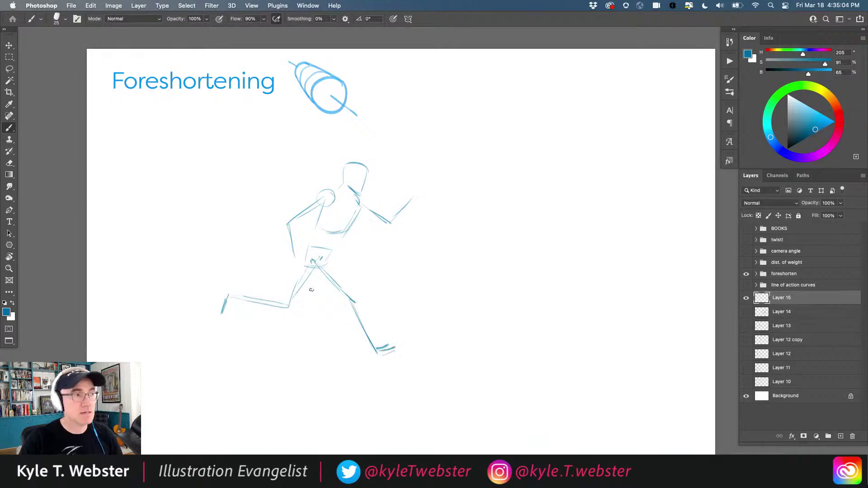
# Add fists, thicken the rear arm and torso lines, and draw the side-view runner's facial profile, ear, ponytail and neckline.
pyautogui.moveTo(297, 253); pyautogui.dragTo(294, 260)
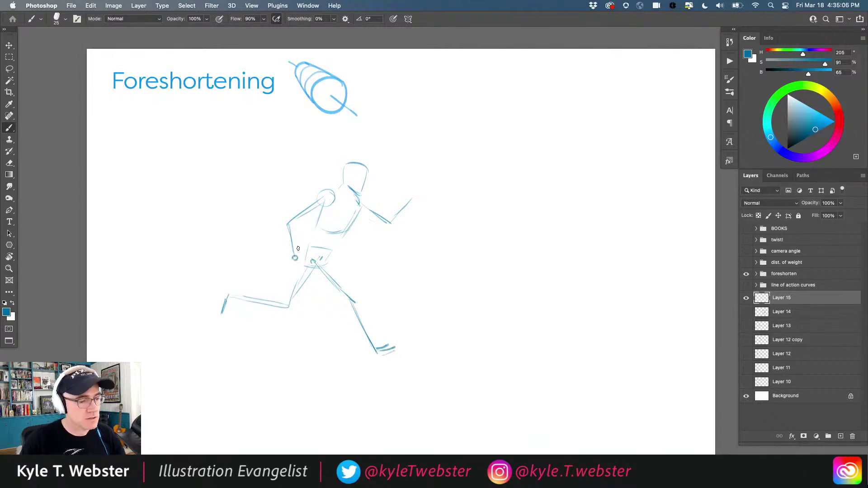
pyautogui.moveTo(320, 200); pyautogui.dragTo(297, 213)
pyautogui.moveTo(417, 194)
pyautogui.mouseDown()
pyautogui.moveTo(391, 228)
pyautogui.moveTo(382, 227)
pyautogui.moveTo(392, 225)
pyautogui.moveTo(346, 189)
pyautogui.moveTo(361, 203)
pyautogui.moveTo(344, 230)
pyautogui.mouseUp()
pyautogui.moveTo(357, 195)
pyautogui.mouseDown()
pyautogui.moveTo(345, 229)
pyautogui.moveTo(301, 262)
pyautogui.mouseUp()
pyautogui.moveTo(368, 174); pyautogui.dragTo(364, 187)
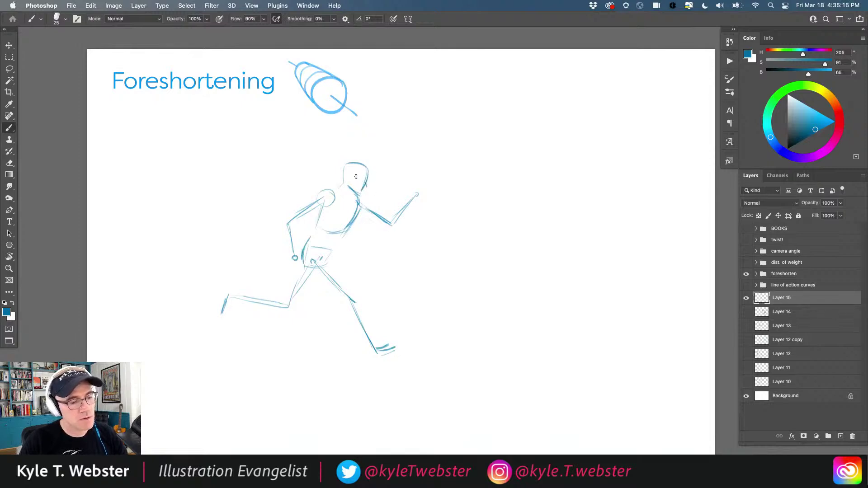
pyautogui.moveTo(352, 176); pyautogui.dragTo(355, 183)
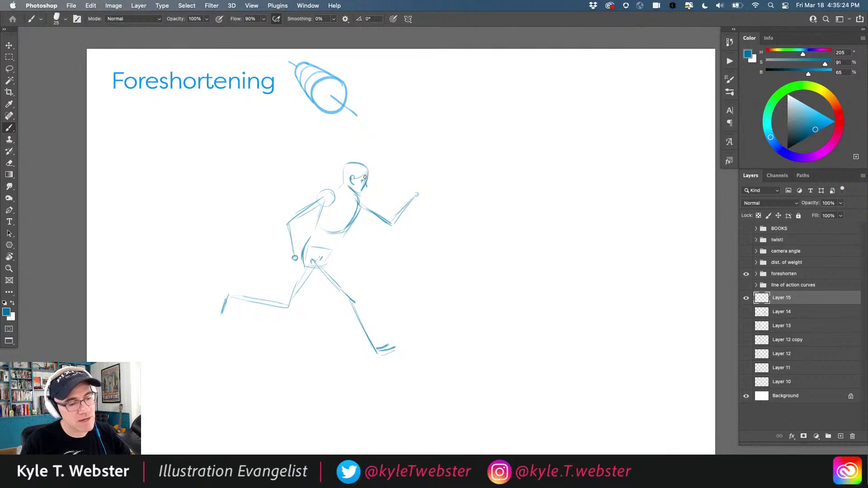
pyautogui.moveTo(343, 176); pyautogui.dragTo(327, 185)
pyautogui.moveTo(341, 186)
pyautogui.mouseDown()
pyautogui.moveTo(294, 223)
pyautogui.moveTo(305, 210)
pyautogui.moveTo(291, 221)
pyautogui.moveTo(293, 213)
pyautogui.moveTo(294, 261)
pyautogui.moveTo(305, 214)
pyautogui.moveTo(313, 214)
pyautogui.moveTo(301, 222)
pyautogui.moveTo(352, 187)
pyautogui.mouseUp()
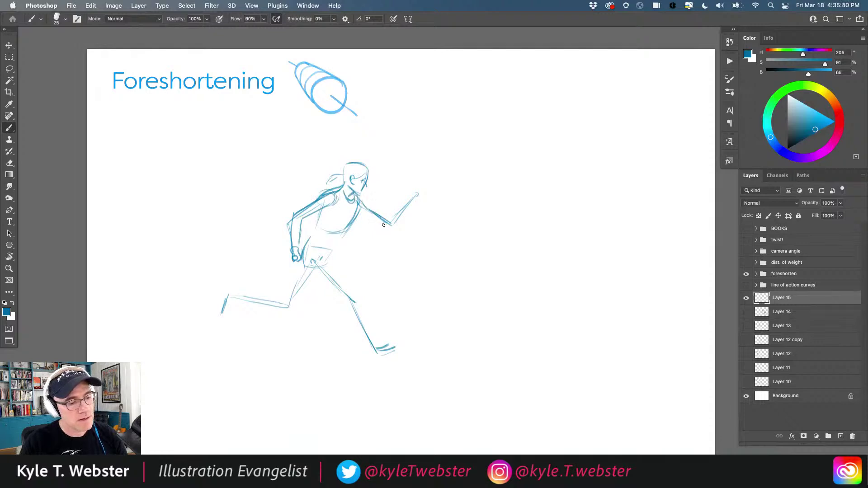
# Flesh out the side-view runner's waist, both legs, front foot and forward arm with contour lines, and finish the raised fist.
pyautogui.moveTo(360, 215)
pyautogui.mouseDown()
pyautogui.moveTo(372, 223)
pyautogui.moveTo(337, 239)
pyautogui.mouseUp()
pyautogui.moveTo(324, 208)
pyautogui.mouseDown()
pyautogui.moveTo(310, 237)
pyautogui.moveTo(316, 222)
pyautogui.moveTo(318, 274)
pyautogui.moveTo(303, 261)
pyautogui.moveTo(347, 300)
pyautogui.moveTo(374, 353)
pyautogui.mouseUp()
pyautogui.moveTo(359, 297); pyautogui.dragTo(376, 346)
pyautogui.moveTo(348, 281); pyautogui.dragTo(319, 250)
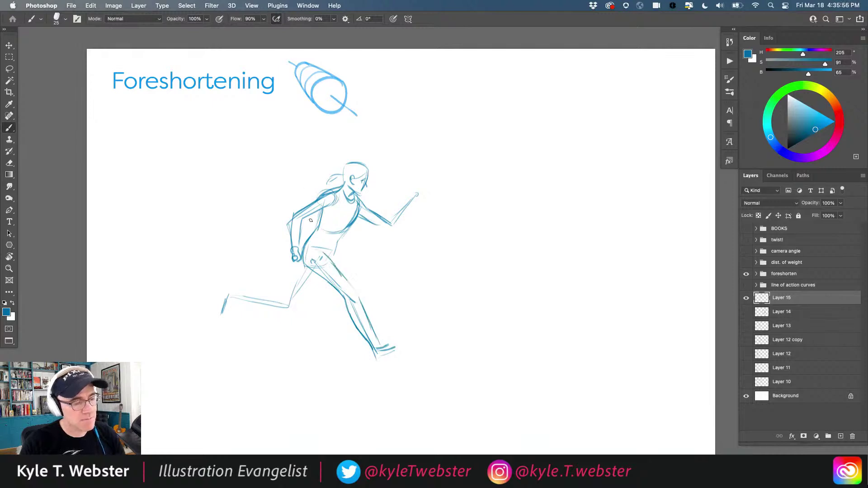
pyautogui.moveTo(314, 282); pyautogui.dragTo(289, 303)
pyautogui.moveTo(302, 267)
pyautogui.mouseDown()
pyautogui.moveTo(288, 287)
pyautogui.moveTo(292, 302)
pyautogui.moveTo(275, 278)
pyautogui.moveTo(289, 307)
pyautogui.moveTo(255, 258)
pyautogui.moveTo(283, 307)
pyautogui.moveTo(256, 292)
pyautogui.moveTo(276, 290)
pyautogui.moveTo(239, 285)
pyautogui.mouseUp()
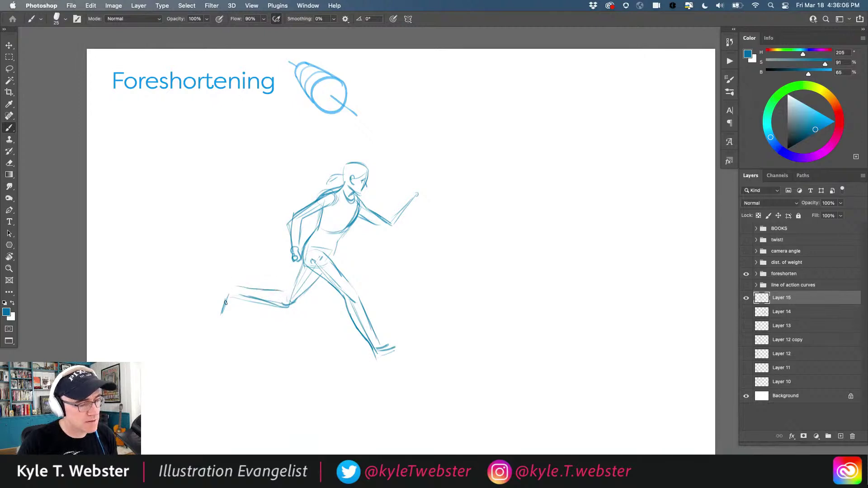
pyautogui.moveTo(400, 352); pyautogui.dragTo(379, 358)
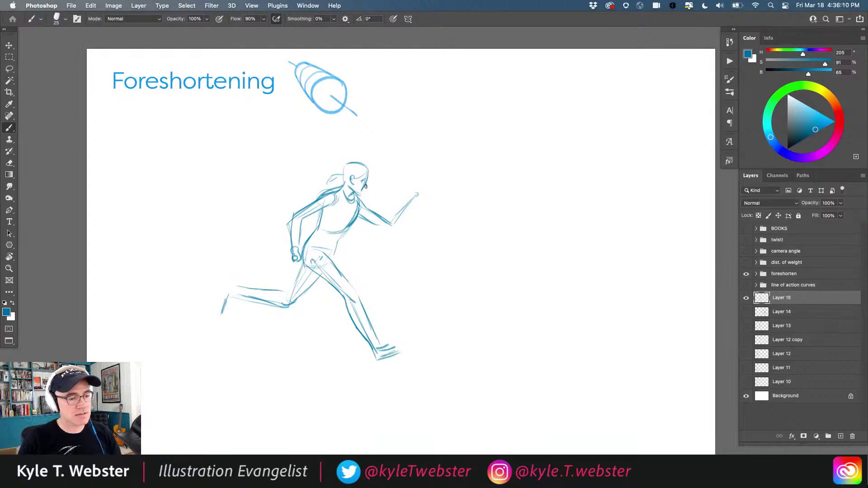
pyautogui.moveTo(367, 223)
pyautogui.mouseDown()
pyautogui.moveTo(408, 210)
pyautogui.moveTo(379, 216)
pyautogui.moveTo(388, 220)
pyautogui.moveTo(403, 207)
pyautogui.moveTo(380, 226)
pyautogui.moveTo(355, 211)
pyautogui.moveTo(382, 219)
pyautogui.moveTo(399, 207)
pyautogui.moveTo(374, 223)
pyautogui.mouseUp()
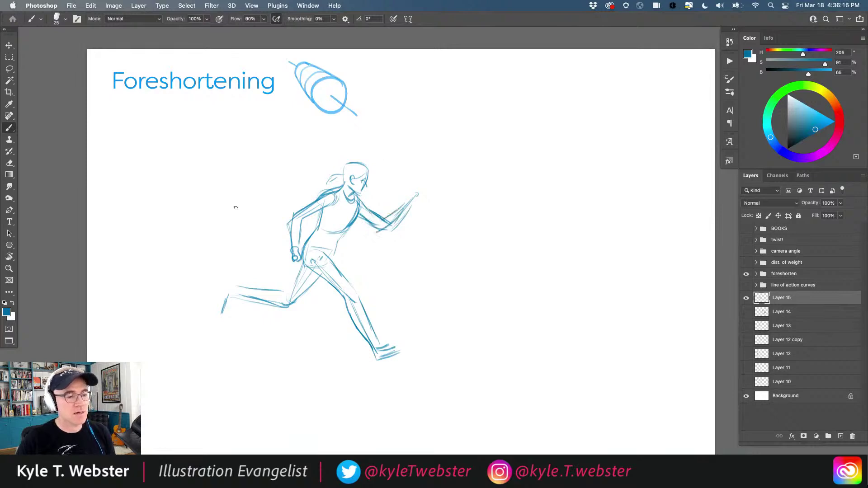
pyautogui.moveTo(410, 198)
pyautogui.mouseDown()
pyautogui.moveTo(415, 193)
pyautogui.moveTo(407, 196)
pyautogui.mouseUp()
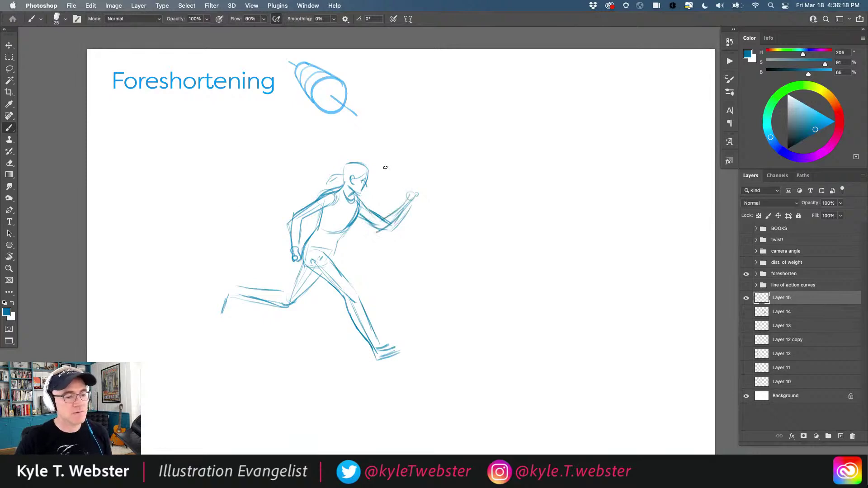
# Sketch the head, shoulders, foreshortened bent arms and chest of a second runner seen from the front, beside the side-view runner.
pyautogui.moveTo(265, 248); pyautogui.dragTo(194, 252)
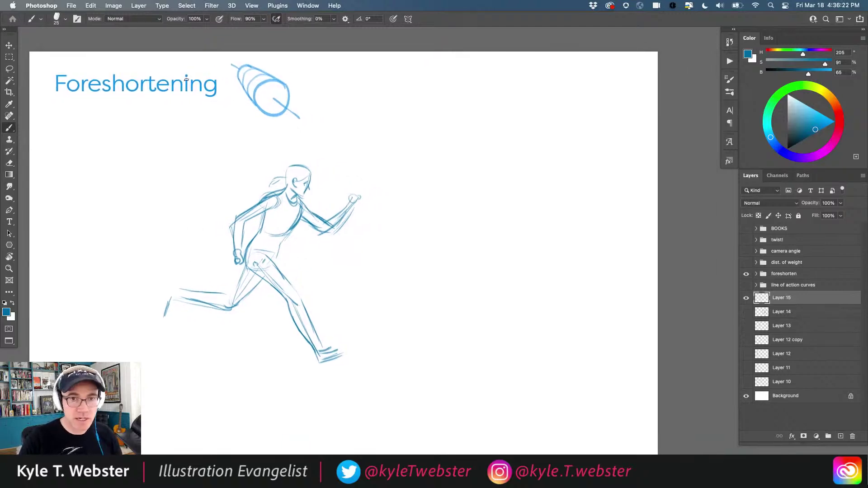
pyautogui.moveTo(312, 251); pyautogui.dragTo(283, 249)
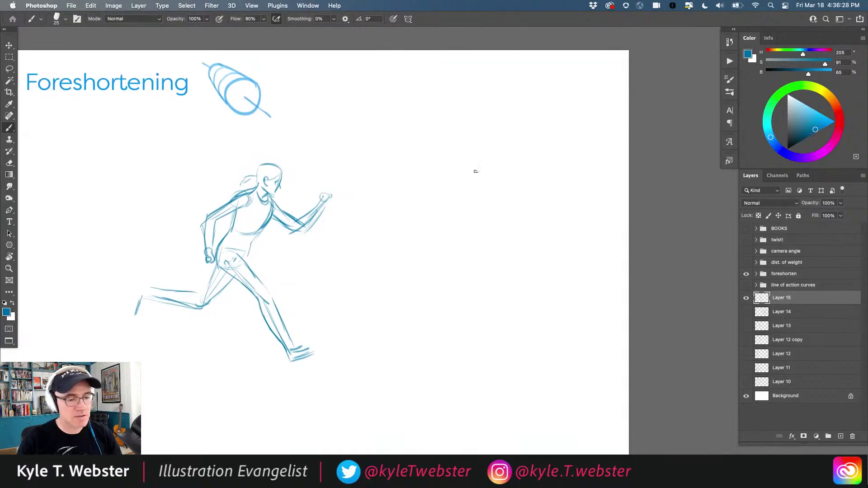
pyautogui.moveTo(471, 187)
pyautogui.mouseDown()
pyautogui.moveTo(452, 183)
pyautogui.moveTo(474, 188)
pyautogui.moveTo(453, 202)
pyautogui.moveTo(467, 201)
pyautogui.moveTo(454, 202)
pyautogui.moveTo(467, 195)
pyautogui.moveTo(456, 189)
pyautogui.moveTo(459, 199)
pyautogui.moveTo(471, 191)
pyautogui.moveTo(486, 214)
pyautogui.moveTo(430, 191)
pyautogui.mouseUp()
pyautogui.moveTo(482, 214); pyautogui.dragTo(484, 233)
pyautogui.moveTo(437, 187)
pyautogui.mouseDown()
pyautogui.moveTo(415, 214)
pyautogui.moveTo(429, 196)
pyautogui.moveTo(436, 201)
pyautogui.moveTo(431, 187)
pyautogui.moveTo(438, 201)
pyautogui.moveTo(434, 185)
pyautogui.moveTo(436, 217)
pyautogui.moveTo(438, 208)
pyautogui.moveTo(483, 210)
pyautogui.moveTo(490, 241)
pyautogui.moveTo(483, 228)
pyautogui.moveTo(470, 233)
pyautogui.moveTo(474, 245)
pyautogui.moveTo(465, 240)
pyautogui.moveTo(480, 239)
pyautogui.moveTo(473, 233)
pyautogui.moveTo(484, 244)
pyautogui.moveTo(477, 249)
pyautogui.moveTo(489, 250)
pyautogui.moveTo(479, 207)
pyautogui.moveTo(479, 231)
pyautogui.mouseUp()
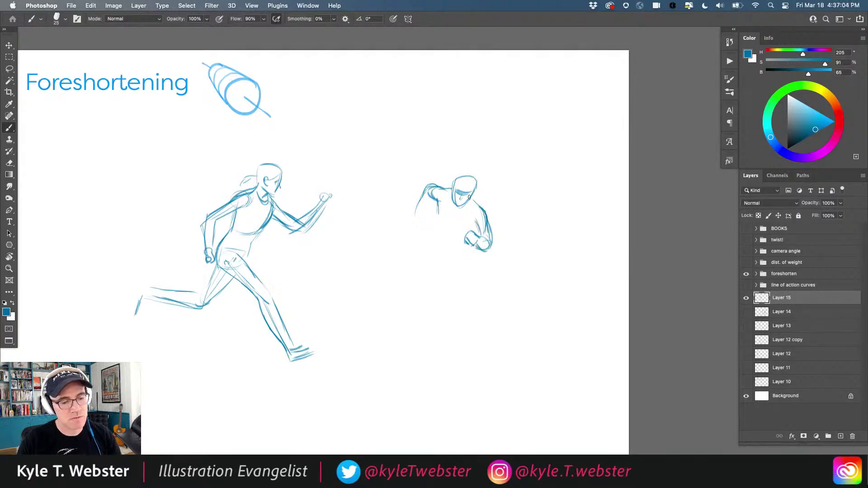
pyautogui.moveTo(425, 189)
pyautogui.mouseDown()
pyautogui.moveTo(411, 223)
pyautogui.moveTo(422, 207)
pyautogui.moveTo(421, 224)
pyautogui.moveTo(412, 222)
pyautogui.mouseUp()
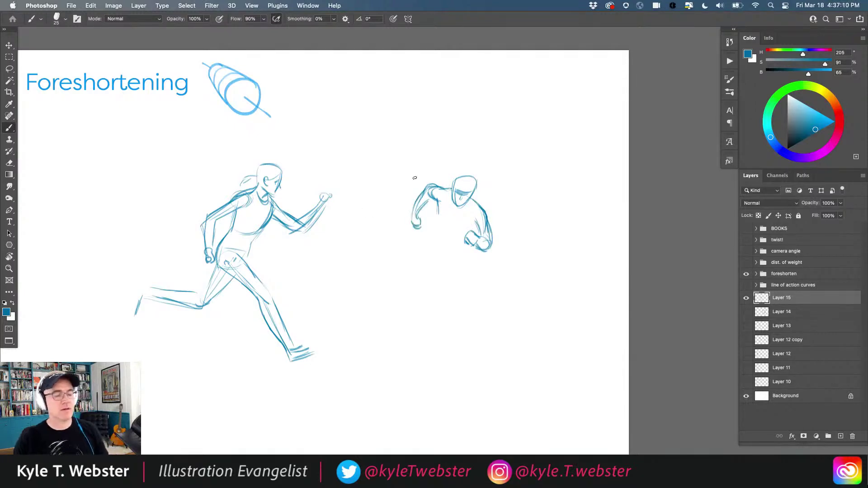
pyautogui.moveTo(469, 178)
pyautogui.mouseDown()
pyautogui.moveTo(476, 195)
pyautogui.moveTo(476, 185)
pyautogui.moveTo(456, 192)
pyautogui.mouseUp()
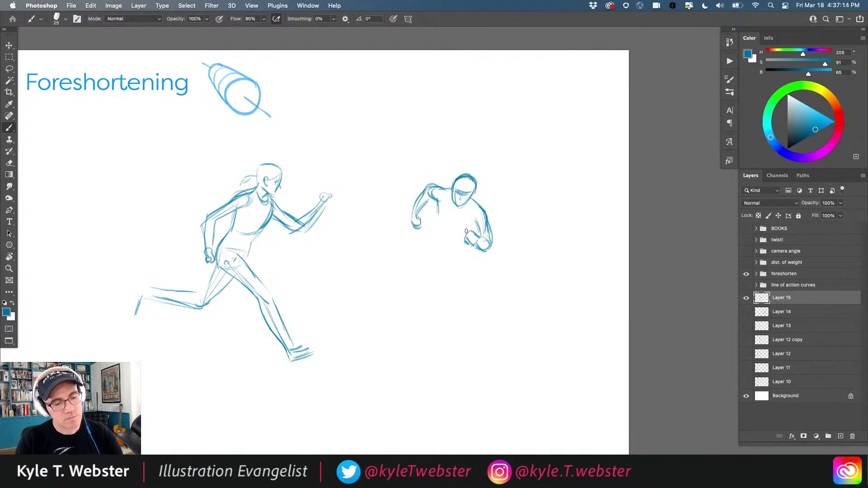
pyautogui.moveTo(437, 207)
pyautogui.mouseDown()
pyautogui.moveTo(438, 234)
pyautogui.moveTo(467, 231)
pyautogui.moveTo(457, 222)
pyautogui.moveTo(438, 233)
pyautogui.moveTo(469, 223)
pyautogui.moveTo(453, 235)
pyautogui.moveTo(464, 234)
pyautogui.moveTo(441, 236)
pyautogui.moveTo(439, 209)
pyautogui.moveTo(444, 227)
pyautogui.mouseUp()
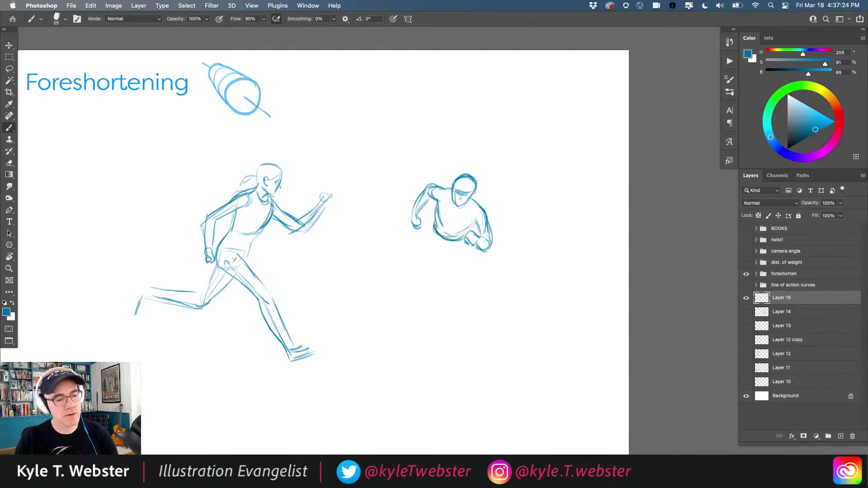
# Sketch the front-facing runner's legs, with a raised foreshortened knee and tucked foot on one and the other planted.
pyautogui.moveTo(433, 229)
pyautogui.mouseDown()
pyautogui.moveTo(453, 242)
pyautogui.moveTo(420, 253)
pyautogui.moveTo(434, 261)
pyautogui.moveTo(441, 252)
pyautogui.moveTo(423, 273)
pyautogui.moveTo(433, 257)
pyautogui.moveTo(422, 269)
pyautogui.moveTo(421, 258)
pyautogui.moveTo(425, 277)
pyautogui.moveTo(428, 263)
pyautogui.moveTo(418, 276)
pyautogui.moveTo(421, 262)
pyautogui.moveTo(423, 279)
pyautogui.moveTo(436, 265)
pyautogui.moveTo(426, 285)
pyautogui.moveTo(419, 268)
pyautogui.moveTo(428, 282)
pyautogui.moveTo(420, 292)
pyautogui.moveTo(421, 279)
pyautogui.moveTo(416, 303)
pyautogui.mouseUp()
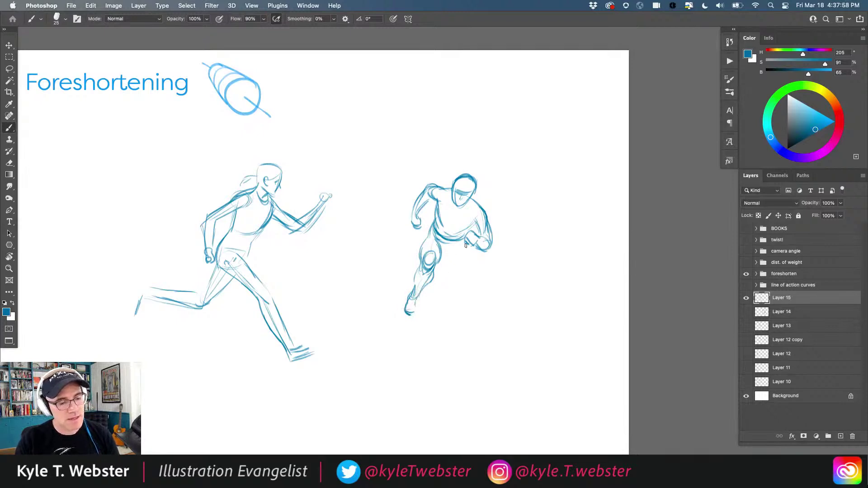
pyautogui.moveTo(465, 245)
pyautogui.mouseDown()
pyautogui.moveTo(443, 278)
pyautogui.moveTo(438, 254)
pyautogui.moveTo(449, 294)
pyautogui.moveTo(432, 308)
pyautogui.mouseUp()
pyautogui.moveTo(451, 275)
pyautogui.mouseDown()
pyautogui.moveTo(436, 303)
pyautogui.moveTo(435, 293)
pyautogui.mouseUp()
pyautogui.moveTo(445, 262)
pyautogui.mouseDown()
pyautogui.moveTo(430, 306)
pyautogui.moveTo(435, 328)
pyautogui.moveTo(410, 287)
pyautogui.moveTo(427, 274)
pyautogui.moveTo(415, 295)
pyautogui.moveTo(420, 302)
pyautogui.moveTo(413, 291)
pyautogui.moveTo(419, 267)
pyautogui.moveTo(425, 274)
pyautogui.moveTo(432, 231)
pyautogui.moveTo(450, 278)
pyautogui.moveTo(440, 292)
pyautogui.mouseUp()
pyautogui.moveTo(418, 213); pyautogui.dragTo(410, 226)
pyautogui.moveTo(467, 203); pyautogui.dragTo(436, 307)
pyautogui.hotkey('ctrl', 'z')
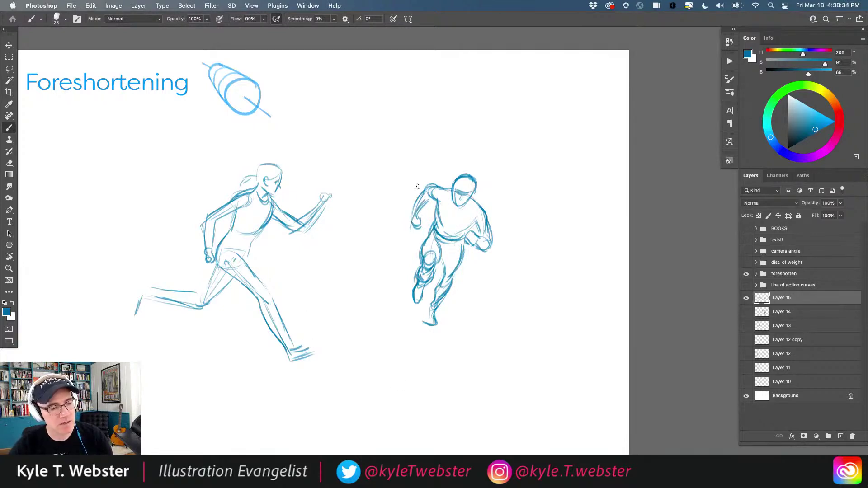
# Refine the front-facing runner's rear hand, head outline, chest and forward arm with darker contour strokes.
pyautogui.moveTo(106, 235)
pyautogui.mouseDown()
pyautogui.moveTo(371, 236)
pyautogui.moveTo(150, 190)
pyautogui.mouseUp()
pyautogui.hotkey('ctrl', 'z')
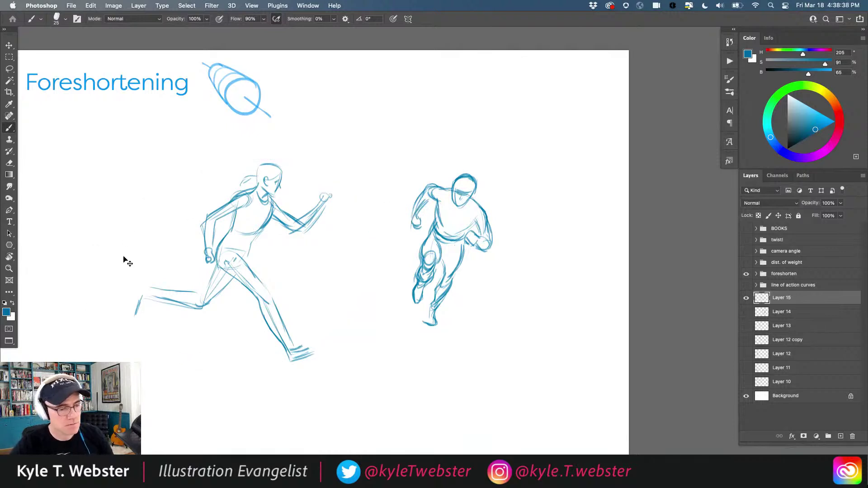
pyautogui.moveTo(419, 213)
pyautogui.mouseDown()
pyautogui.moveTo(414, 223)
pyautogui.moveTo(417, 202)
pyautogui.mouseUp()
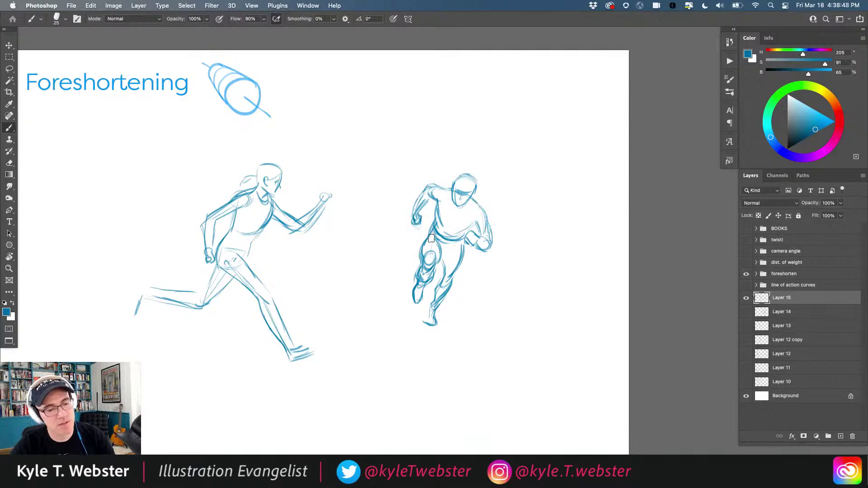
pyautogui.moveTo(462, 175)
pyautogui.mouseDown()
pyautogui.moveTo(476, 191)
pyautogui.moveTo(468, 177)
pyautogui.moveTo(452, 194)
pyautogui.moveTo(469, 204)
pyautogui.moveTo(453, 195)
pyautogui.moveTo(455, 207)
pyautogui.mouseUp()
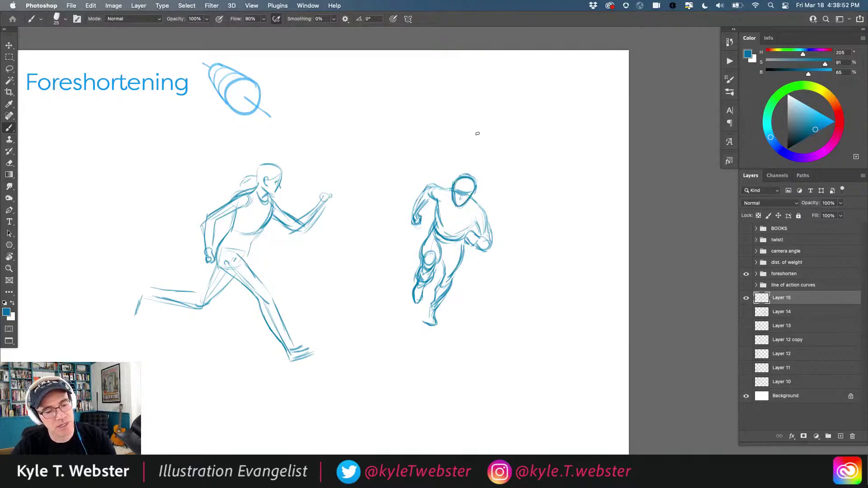
pyautogui.moveTo(470, 247)
pyautogui.mouseDown()
pyautogui.moveTo(487, 221)
pyautogui.moveTo(472, 198)
pyautogui.moveTo(487, 243)
pyautogui.moveTo(463, 216)
pyautogui.moveTo(469, 225)
pyautogui.moveTo(438, 229)
pyautogui.moveTo(464, 239)
pyautogui.moveTo(471, 230)
pyautogui.moveTo(465, 245)
pyautogui.moveTo(473, 238)
pyautogui.moveTo(482, 243)
pyautogui.moveTo(483, 228)
pyautogui.moveTo(472, 236)
pyautogui.moveTo(476, 243)
pyautogui.moveTo(490, 233)
pyautogui.moveTo(486, 247)
pyautogui.moveTo(493, 241)
pyautogui.moveTo(479, 220)
pyautogui.moveTo(459, 234)
pyautogui.moveTo(459, 253)
pyautogui.moveTo(437, 220)
pyautogui.moveTo(436, 189)
pyautogui.moveTo(438, 203)
pyautogui.moveTo(423, 186)
pyautogui.moveTo(429, 197)
pyautogui.moveTo(435, 185)
pyautogui.moveTo(484, 212)
pyautogui.mouseUp()
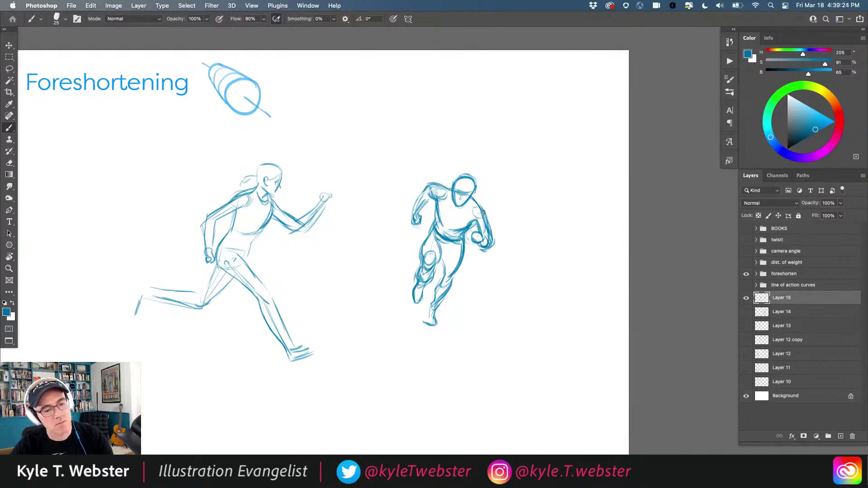
# Draw a long horizontal cylinder in side view above the front-facing runner.
pyautogui.moveTo(292, 298); pyautogui.dragTo(286, 275)
pyautogui.moveTo(281, 311)
pyautogui.mouseDown()
pyautogui.moveTo(320, 338)
pyautogui.moveTo(320, 356)
pyautogui.mouseUp()
pyautogui.moveTo(265, 163); pyautogui.dragTo(273, 134)
pyautogui.press('super+z')
pyautogui.moveTo(515, 125); pyautogui.dragTo(440, 125)
pyautogui.moveTo(511, 145)
pyautogui.mouseDown()
pyautogui.moveTo(447, 145)
pyautogui.moveTo(446, 132)
pyautogui.mouseUp()
pyautogui.moveTo(515, 125); pyautogui.dragTo(516, 146)
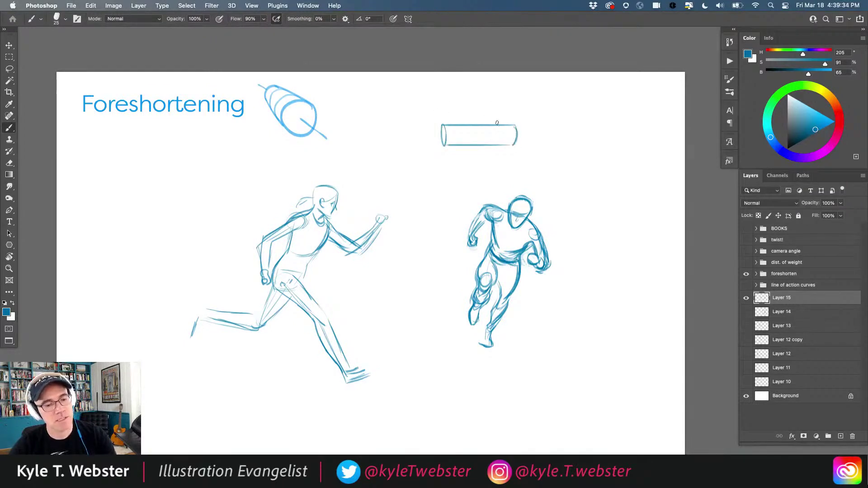
# Draw two progressively more foreshortened cylinders beside the long one, and mark the long one with lengthwise and crosswise lines.
pyautogui.moveTo(383, 221); pyautogui.dragTo(341, 230)
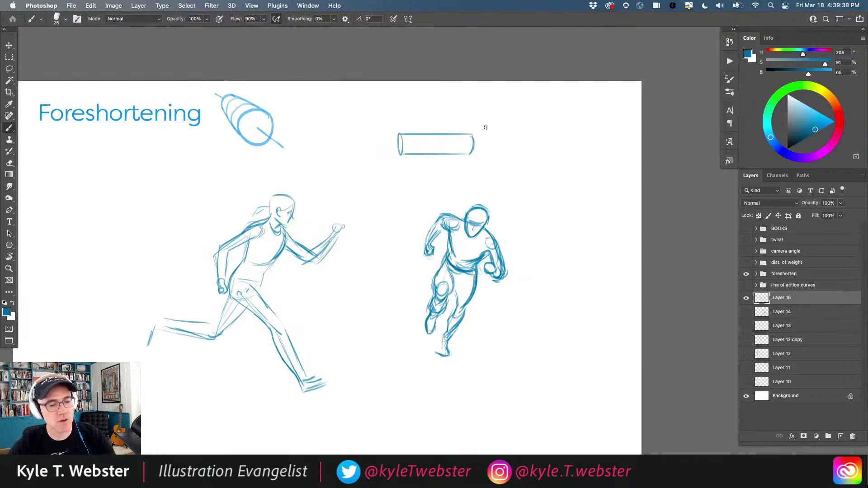
pyautogui.moveTo(519, 147)
pyautogui.mouseDown()
pyautogui.moveTo(539, 138)
pyautogui.moveTo(510, 139)
pyautogui.moveTo(523, 159)
pyautogui.moveTo(558, 152)
pyautogui.moveTo(526, 160)
pyautogui.moveTo(535, 137)
pyautogui.moveTo(553, 140)
pyautogui.moveTo(514, 139)
pyautogui.moveTo(531, 157)
pyautogui.moveTo(549, 155)
pyautogui.moveTo(560, 136)
pyautogui.moveTo(565, 144)
pyautogui.moveTo(557, 140)
pyautogui.moveTo(551, 156)
pyautogui.mouseUp()
pyautogui.press('super+z')
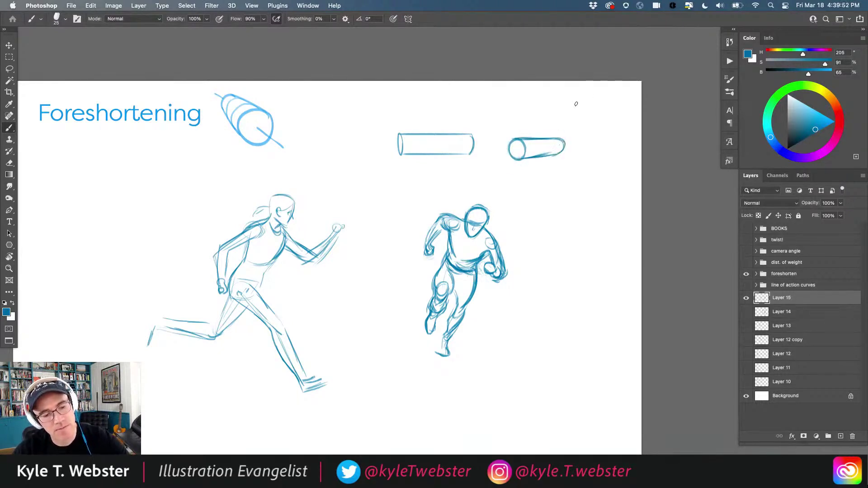
pyautogui.hscroll(3, 334, 268)
pyautogui.moveTo(441, 143); pyautogui.dragTo(370, 144)
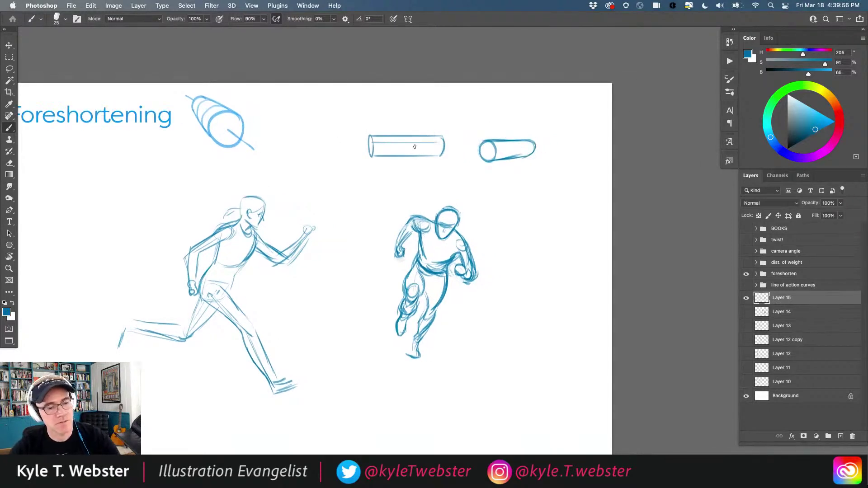
pyautogui.moveTo(430, 160)
pyautogui.mouseDown()
pyautogui.moveTo(430, 135)
pyautogui.moveTo(397, 131)
pyautogui.mouseUp()
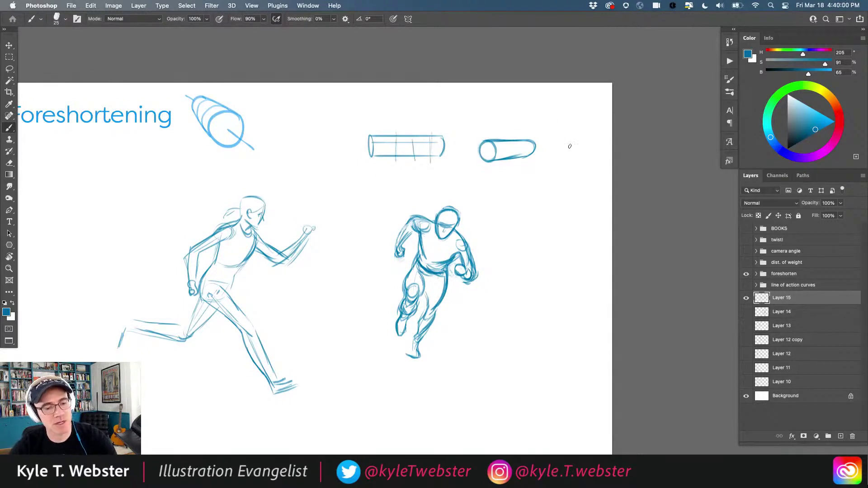
pyautogui.moveTo(550, 155)
pyautogui.mouseDown()
pyautogui.moveTo(567, 156)
pyautogui.moveTo(552, 144)
pyautogui.moveTo(554, 154)
pyautogui.moveTo(573, 144)
pyautogui.moveTo(579, 151)
pyautogui.moveTo(573, 156)
pyautogui.moveTo(570, 141)
pyautogui.moveTo(571, 158)
pyautogui.moveTo(560, 161)
pyautogui.moveTo(578, 152)
pyautogui.moveTo(557, 144)
pyautogui.mouseUp()
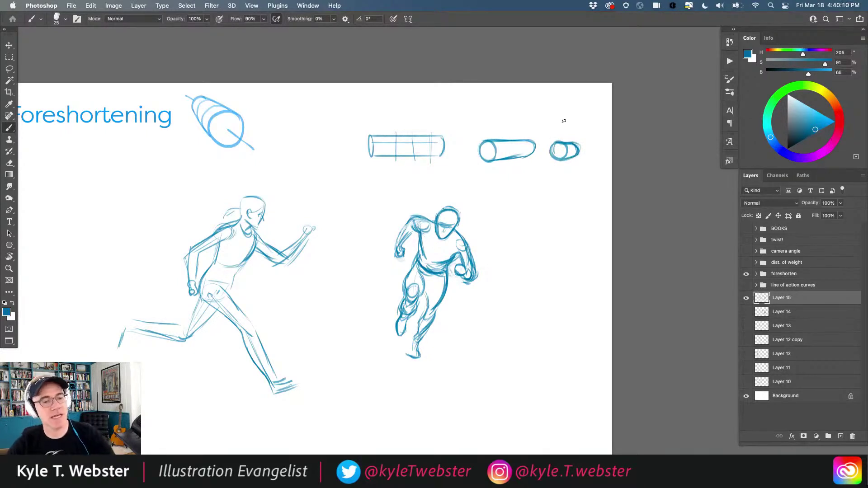
# Draw a tapering tilted cylinder beside the front-facing runner's head, with a central axis and a curved cross-contour.
pyautogui.moveTo(528, 203)
pyautogui.mouseDown()
pyautogui.moveTo(513, 209)
pyautogui.moveTo(527, 200)
pyautogui.moveTo(516, 217)
pyautogui.moveTo(529, 244)
pyautogui.mouseUp()
pyautogui.moveTo(534, 202)
pyautogui.mouseDown()
pyautogui.moveTo(546, 238)
pyautogui.moveTo(542, 221)
pyautogui.moveTo(537, 251)
pyautogui.mouseUp()
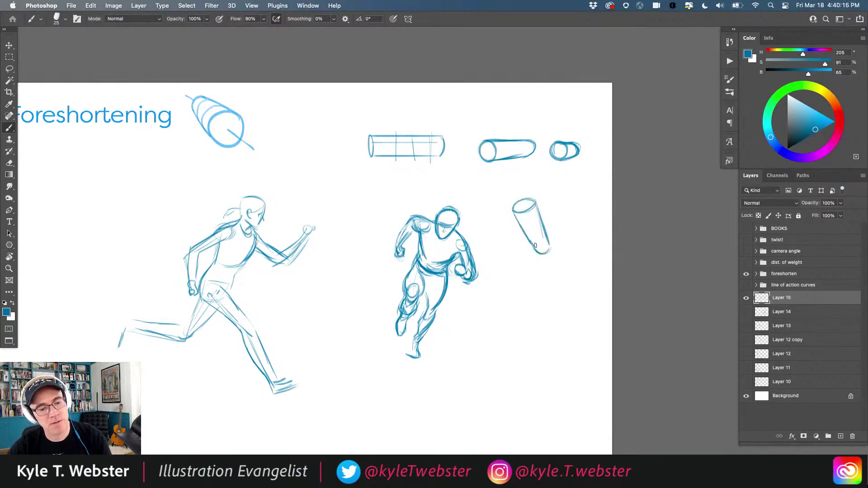
pyautogui.moveTo(520, 194)
pyautogui.mouseDown()
pyautogui.moveTo(550, 248)
pyautogui.moveTo(516, 186)
pyautogui.moveTo(548, 253)
pyautogui.mouseUp()
pyautogui.press('super+z')
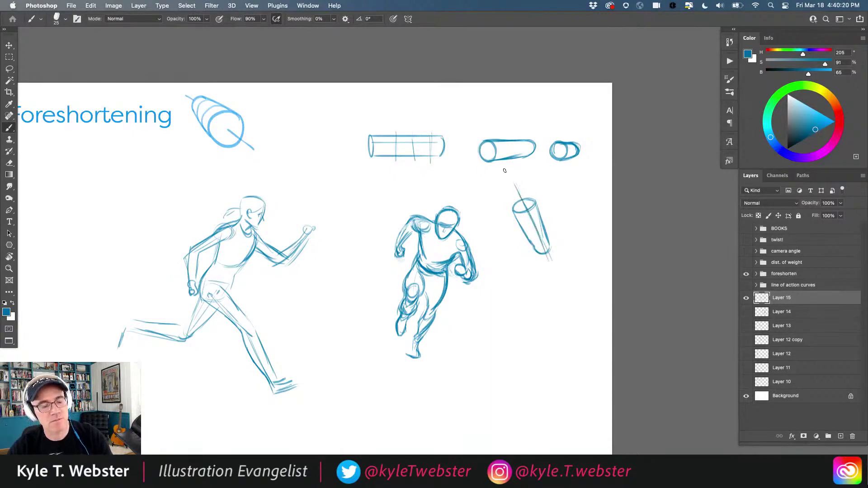
pyautogui.moveTo(540, 214); pyautogui.dragTo(520, 225)
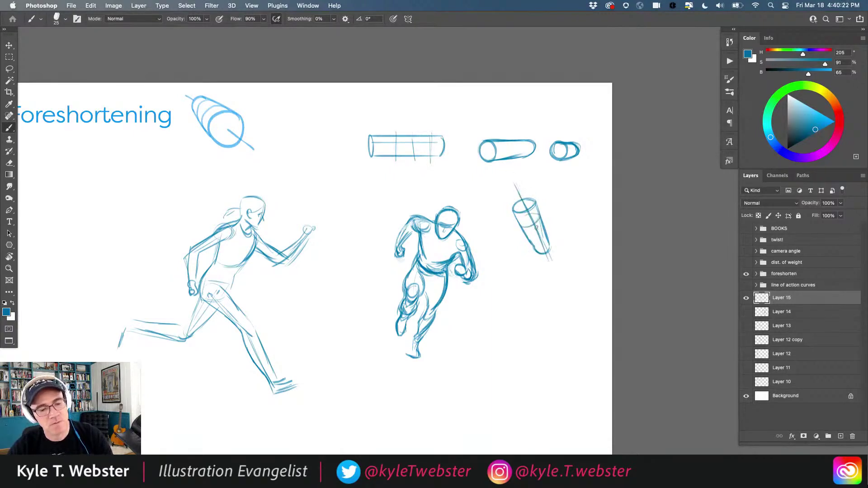
# Draw a box seen from above below the tilted cylinder, with its vertical edges extended downward as converging perspective lines.
pyautogui.scroll(-5, 452, 280)
pyautogui.hscroll(2, 452, 280)
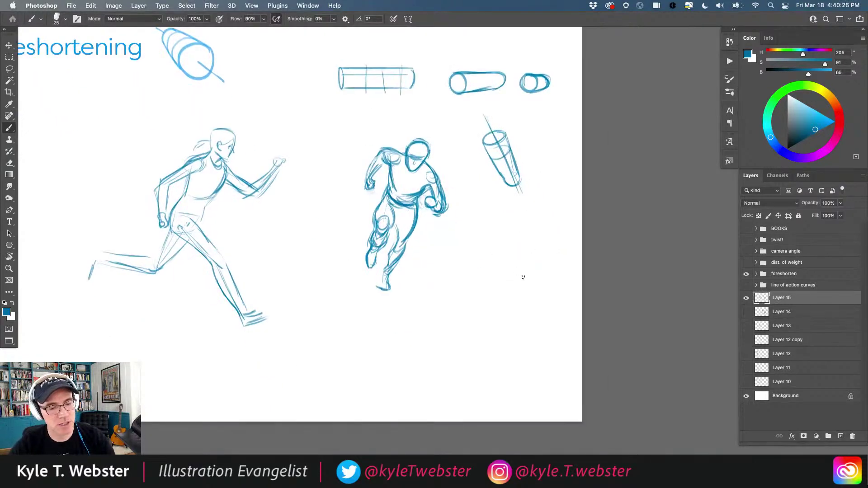
pyautogui.moveTo(535, 268)
pyautogui.mouseDown()
pyautogui.moveTo(514, 285)
pyautogui.moveTo(491, 269)
pyautogui.moveTo(510, 257)
pyautogui.moveTo(536, 267)
pyautogui.moveTo(492, 269)
pyautogui.mouseUp()
pyautogui.moveTo(520, 311)
pyautogui.mouseDown()
pyautogui.moveTo(513, 286)
pyautogui.moveTo(538, 292)
pyautogui.moveTo(522, 312)
pyautogui.moveTo(536, 296)
pyautogui.mouseUp()
pyautogui.moveTo(493, 271)
pyautogui.mouseDown()
pyautogui.moveTo(501, 290)
pyautogui.moveTo(495, 272)
pyautogui.moveTo(521, 312)
pyautogui.moveTo(501, 289)
pyautogui.moveTo(515, 304)
pyautogui.moveTo(539, 302)
pyautogui.moveTo(545, 335)
pyautogui.mouseUp()
pyautogui.moveTo(515, 290); pyautogui.dragTo(540, 360)
pyautogui.moveTo(543, 326); pyautogui.dragTo(547, 359)
pyautogui.moveTo(492, 269); pyautogui.dragTo(523, 342)
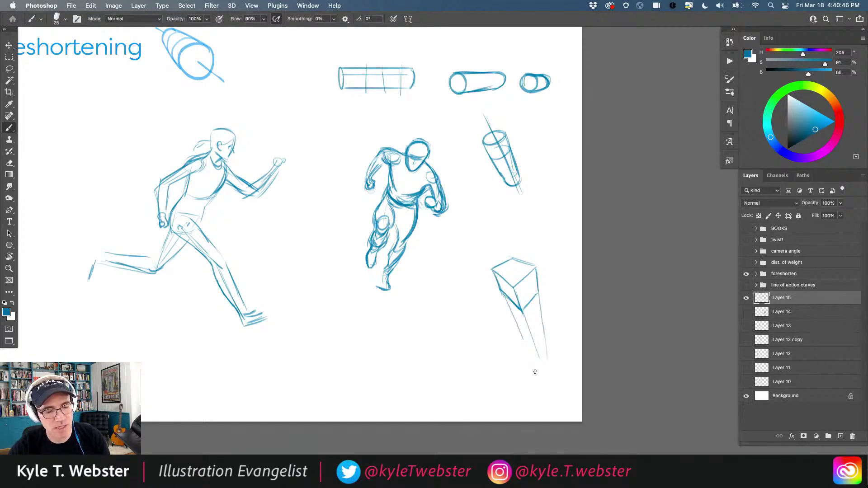
# Extend the box's upper and lower side edges outward in both directions as perspective guide lines.
pyautogui.moveTo(510, 309)
pyautogui.mouseDown()
pyautogui.moveTo(490, 269)
pyautogui.moveTo(500, 286)
pyautogui.moveTo(464, 253)
pyautogui.mouseUp()
pyautogui.moveTo(537, 266)
pyautogui.mouseDown()
pyautogui.moveTo(480, 248)
pyautogui.moveTo(510, 258)
pyautogui.moveTo(489, 250)
pyautogui.moveTo(532, 248)
pyautogui.mouseUp()
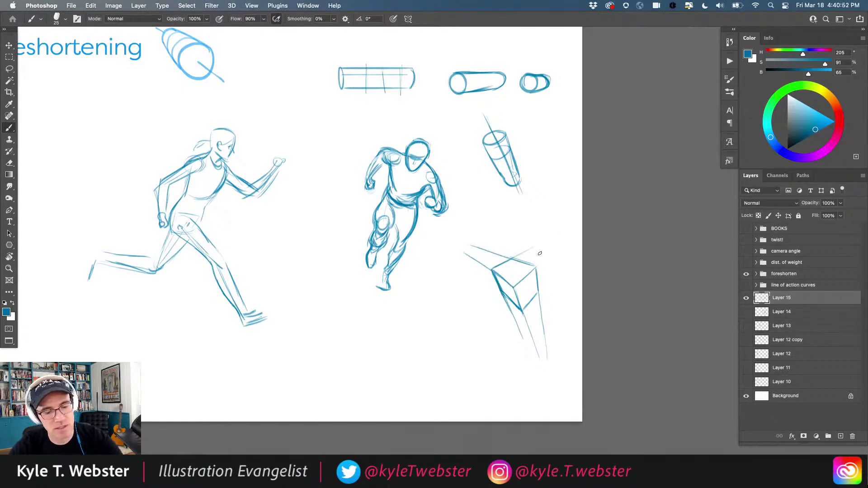
pyautogui.moveTo(520, 280)
pyautogui.mouseDown()
pyautogui.moveTo(516, 286)
pyautogui.moveTo(560, 267)
pyautogui.moveTo(537, 293)
pyautogui.mouseUp()
pyautogui.moveTo(559, 248)
pyautogui.mouseDown()
pyautogui.moveTo(536, 268)
pyautogui.moveTo(518, 257)
pyautogui.mouseUp()
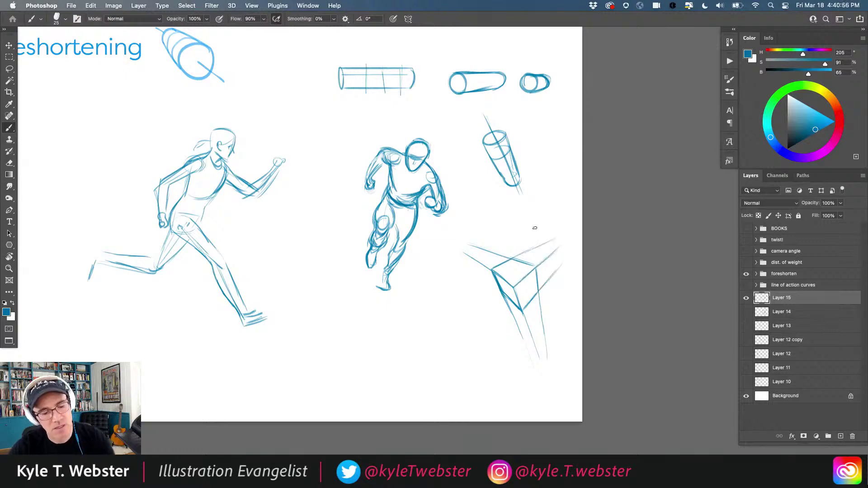
pyautogui.moveTo(515, 298); pyautogui.dragTo(458, 260)
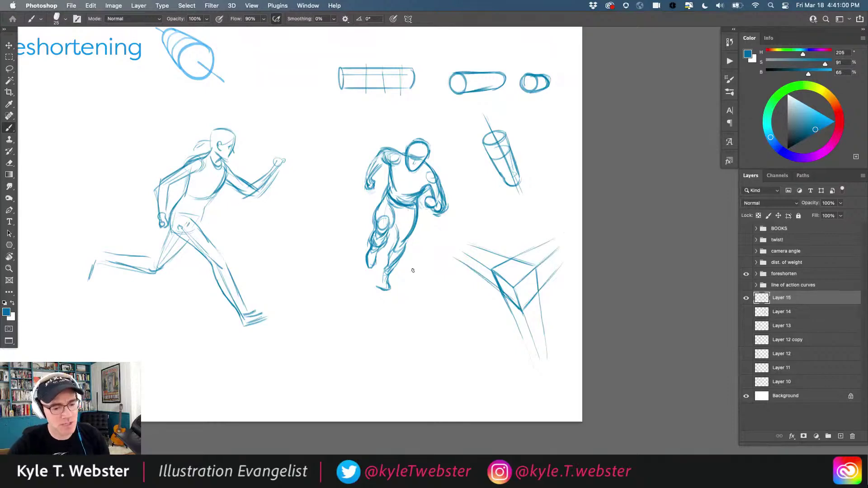
# Shade the narrow side face of the perspective box with diagonal hatching.
pyautogui.moveTo(511, 284)
pyautogui.mouseDown()
pyautogui.moveTo(515, 306)
pyautogui.moveTo(496, 274)
pyautogui.mouseUp()
pyautogui.moveTo(333, 341); pyautogui.dragTo(399, 363)
pyautogui.moveTo(406, 330); pyautogui.dragTo(414, 329)
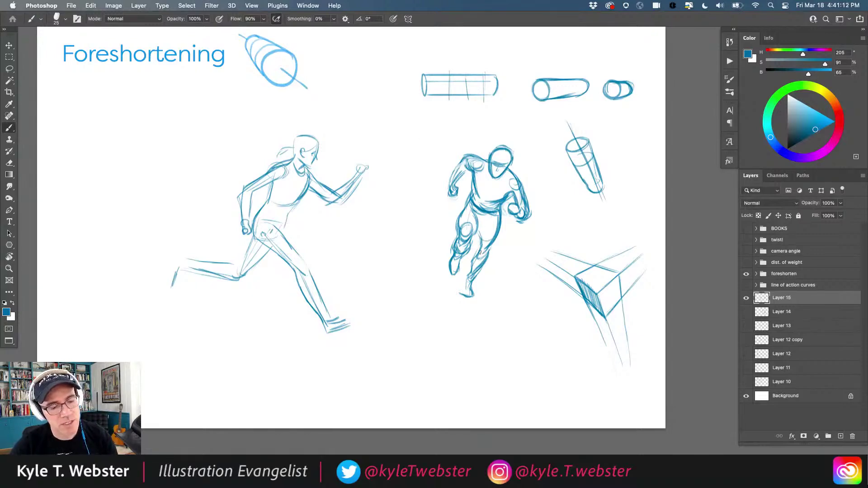
pyautogui.moveTo(449, 229); pyautogui.dragTo(472, 233)
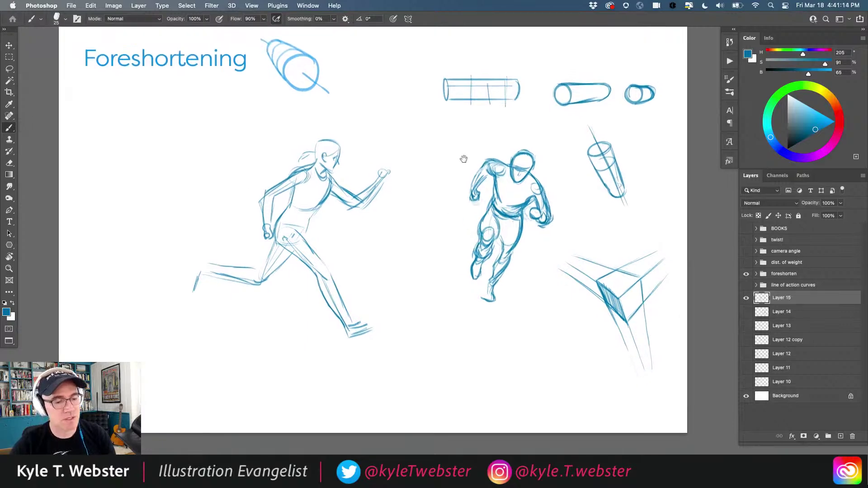
# Between the two runners, sketch a bent cylindrical arm with a round hand, joined to a rounded form with a cross-contour and central axis.
pyautogui.moveTo(428, 252)
pyautogui.mouseDown()
pyautogui.moveTo(407, 245)
pyautogui.moveTo(429, 253)
pyautogui.moveTo(416, 259)
pyautogui.moveTo(428, 260)
pyautogui.moveTo(409, 240)
pyautogui.moveTo(396, 268)
pyautogui.moveTo(402, 271)
pyautogui.mouseUp()
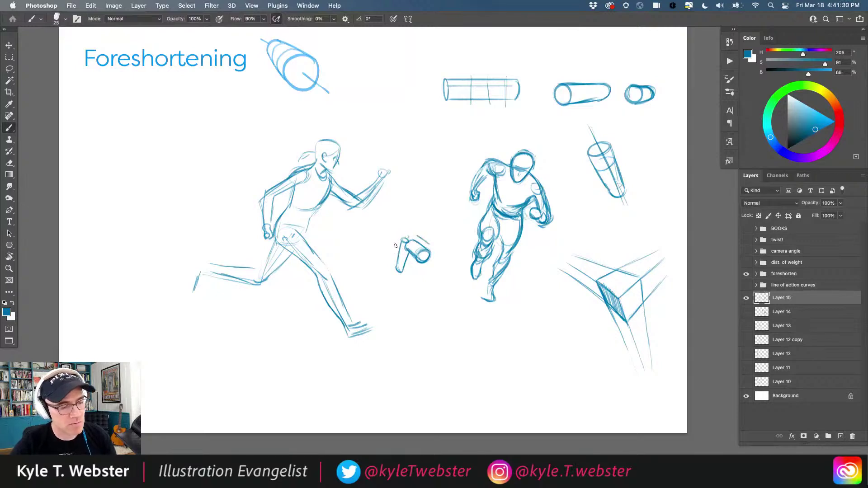
pyautogui.moveTo(395, 245); pyautogui.dragTo(392, 267)
pyautogui.moveTo(429, 245); pyautogui.dragTo(417, 236)
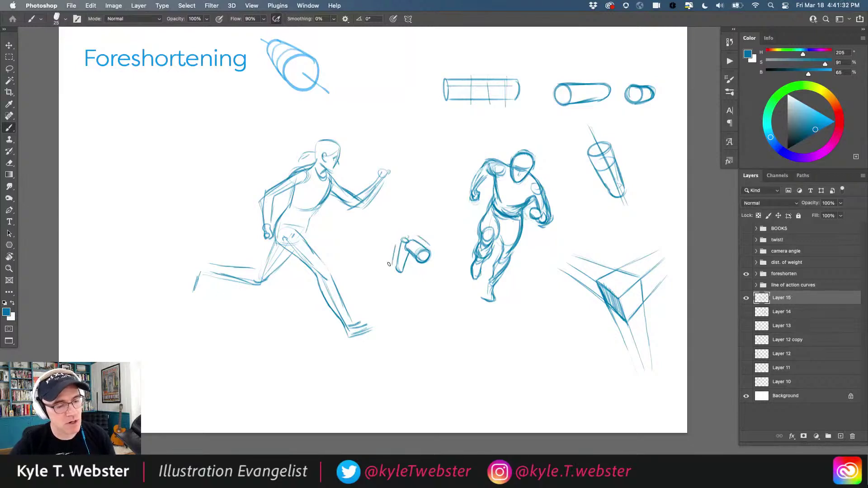
pyautogui.moveTo(397, 274)
pyautogui.mouseDown()
pyautogui.moveTo(401, 283)
pyautogui.moveTo(399, 273)
pyautogui.mouseUp()
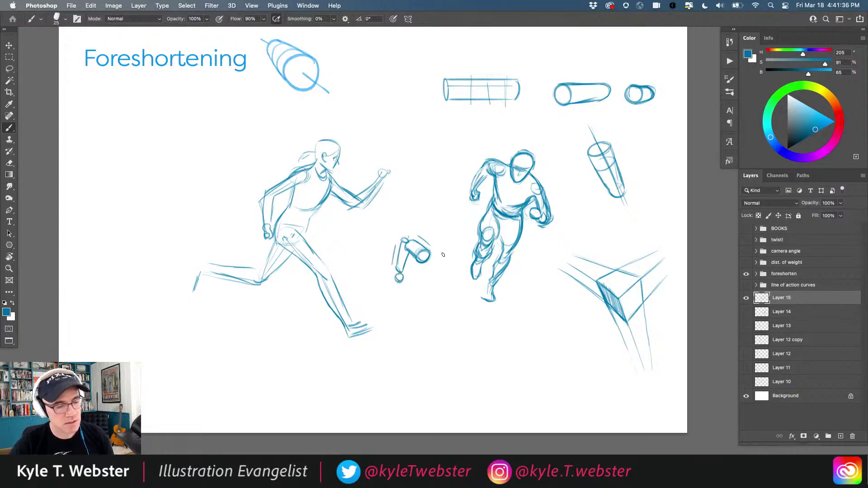
pyautogui.moveTo(426, 252)
pyautogui.mouseDown()
pyautogui.moveTo(459, 254)
pyautogui.moveTo(429, 256)
pyautogui.moveTo(441, 283)
pyautogui.moveTo(454, 284)
pyautogui.moveTo(460, 258)
pyautogui.moveTo(426, 256)
pyautogui.moveTo(460, 270)
pyautogui.moveTo(454, 240)
pyautogui.mouseUp()
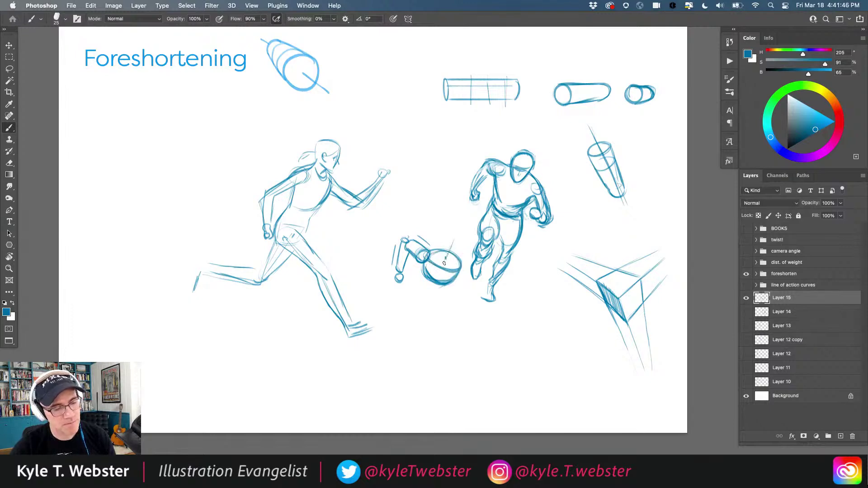
pyautogui.moveTo(435, 284); pyautogui.dragTo(423, 311)
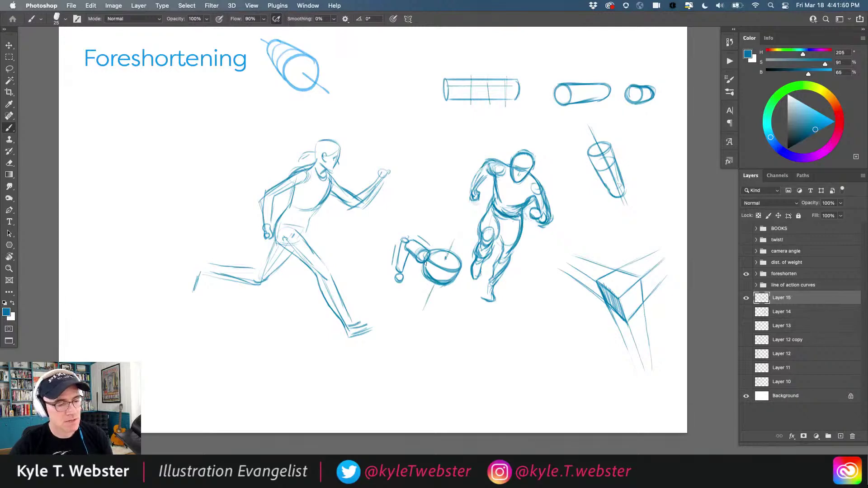
# Label the side-view runner A and the front-view runner B, with a curved arrow leading from A to B.
pyautogui.moveTo(202, 247); pyautogui.dragTo(225, 282)
pyautogui.moveTo(384, 169)
pyautogui.mouseDown()
pyautogui.moveTo(388, 157)
pyautogui.moveTo(391, 165)
pyautogui.mouseUp()
pyautogui.moveTo(522, 151)
pyautogui.mouseDown()
pyautogui.moveTo(522, 162)
pyautogui.moveTo(497, 159)
pyautogui.mouseUp()
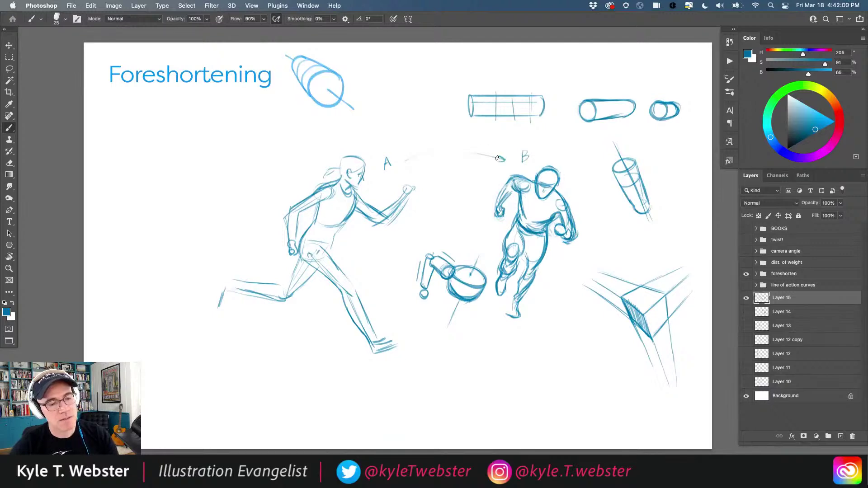
pyautogui.moveTo(405, 262); pyautogui.dragTo(379, 266)
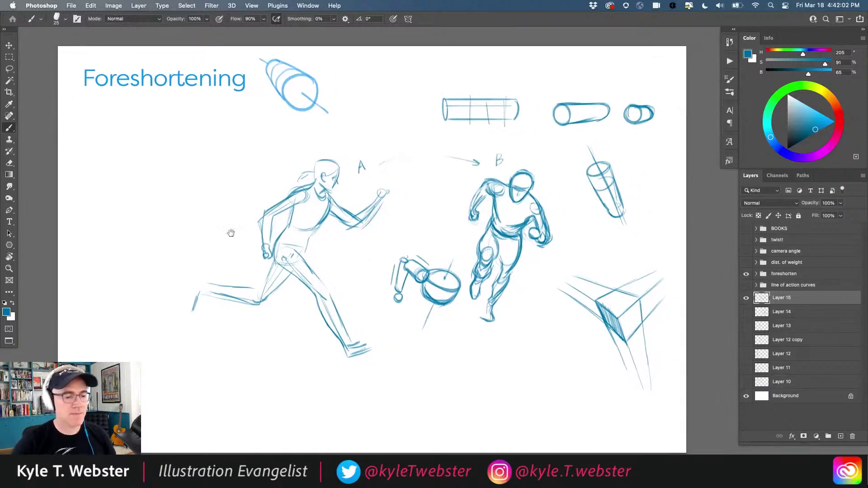
# Enclose runner B in a large oval and draw a tilted axis line through the figure from head to foot.
pyautogui.moveTo(511, 172)
pyautogui.mouseDown()
pyautogui.moveTo(475, 303)
pyautogui.moveTo(520, 171)
pyautogui.mouseUp()
pyautogui.moveTo(544, 134); pyautogui.dragTo(464, 350)
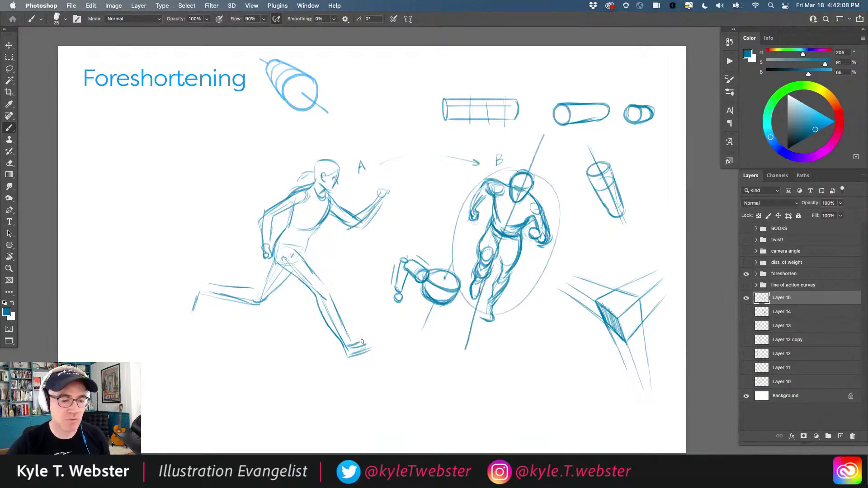
pyautogui.hotkey('ctrl', 'z')
pyautogui.moveTo(540, 145); pyautogui.dragTo(477, 353)
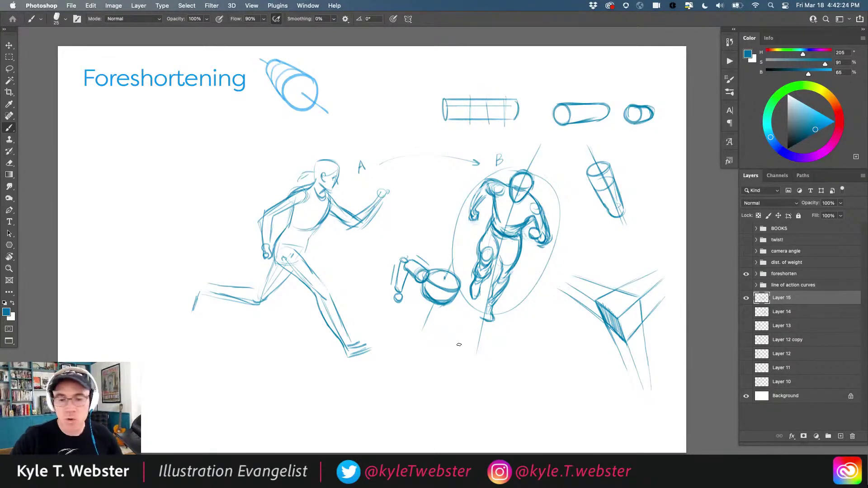
# Replace the visible foreshortening drawings with the camera angle group and add a new empty layer.
pyautogui.moveTo(180, 245)
pyautogui.mouseDown()
pyautogui.moveTo(195, 237)
pyautogui.moveTo(190, 243)
pyautogui.mouseUp()
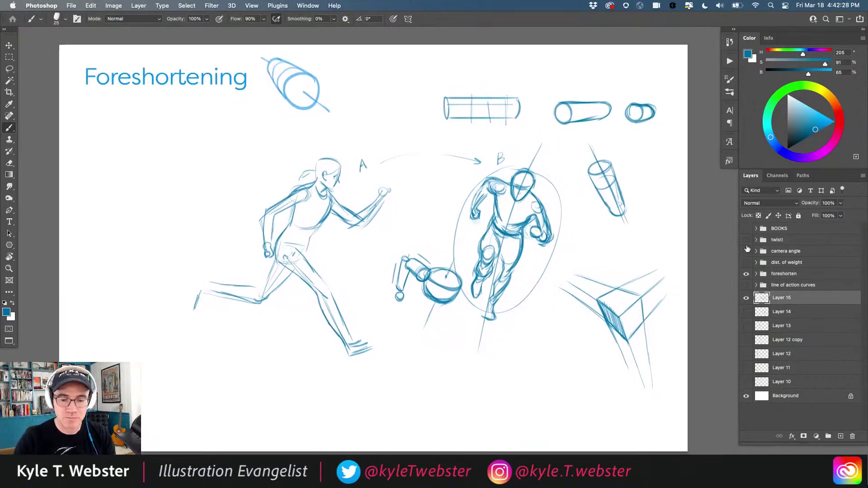
pyautogui.click(746, 298)
pyautogui.click(746, 273)
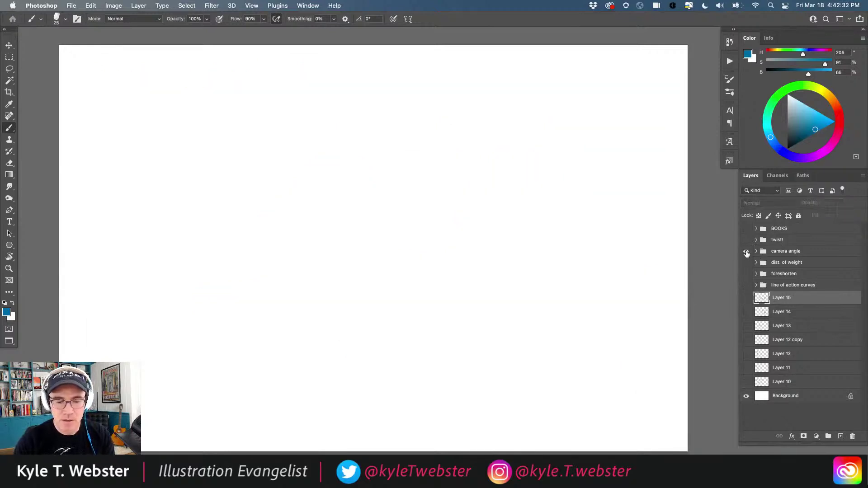
pyautogui.click(746, 251)
pyautogui.moveTo(276, 265)
pyautogui.mouseDown()
pyautogui.moveTo(277, 281)
pyautogui.moveTo(268, 265)
pyautogui.mouseUp()
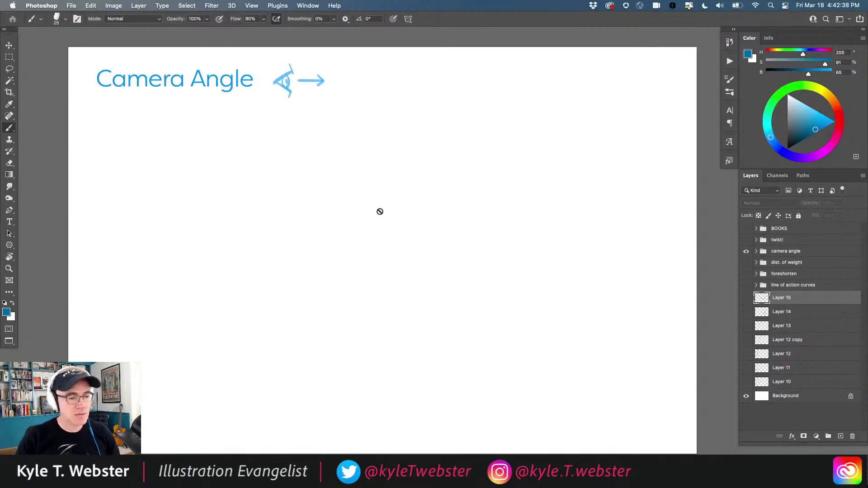
pyautogui.click(841, 436)
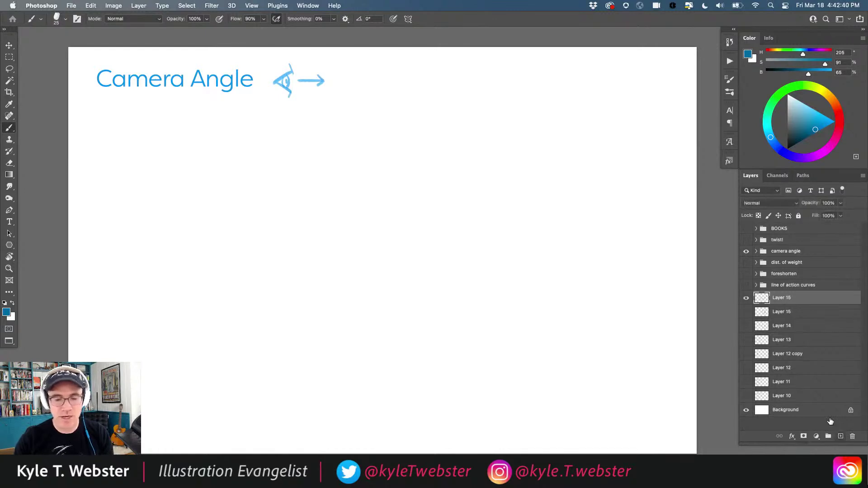
# Draw a horizontal eye-level line across the canvas and a tapered torso overlapping its middle.
pyautogui.moveTo(473, 184)
pyautogui.mouseDown()
pyautogui.moveTo(294, 192)
pyautogui.moveTo(303, 192)
pyautogui.mouseUp()
pyautogui.moveTo(417, 170); pyautogui.dragTo(414, 195)
pyautogui.moveTo(412, 176)
pyautogui.mouseDown()
pyautogui.moveTo(391, 173)
pyautogui.moveTo(393, 201)
pyautogui.mouseUp()
# Sketch the front-view runner's pelvis and legs below the torso, one leg raised and bent, the other extended to the ground.
pyautogui.moveTo(391, 197)
pyautogui.mouseDown()
pyautogui.moveTo(409, 202)
pyautogui.moveTo(389, 225)
pyautogui.moveTo(388, 252)
pyautogui.mouseUp()
pyautogui.moveTo(408, 205); pyautogui.dragTo(395, 284)
pyautogui.moveTo(404, 243); pyautogui.dragTo(399, 266)
pyautogui.moveTo(409, 209)
pyautogui.mouseDown()
pyautogui.moveTo(403, 244)
pyautogui.moveTo(387, 228)
pyautogui.mouseUp()
pyautogui.moveTo(417, 172)
pyautogui.mouseDown()
pyautogui.moveTo(393, 173)
pyautogui.moveTo(385, 180)
pyautogui.moveTo(416, 180)
pyautogui.moveTo(388, 202)
pyautogui.mouseUp()
pyautogui.moveTo(407, 204)
pyautogui.mouseDown()
pyautogui.moveTo(388, 208)
pyautogui.moveTo(389, 198)
pyautogui.moveTo(388, 248)
pyautogui.mouseUp()
pyautogui.moveTo(394, 278); pyautogui.dragTo(399, 283)
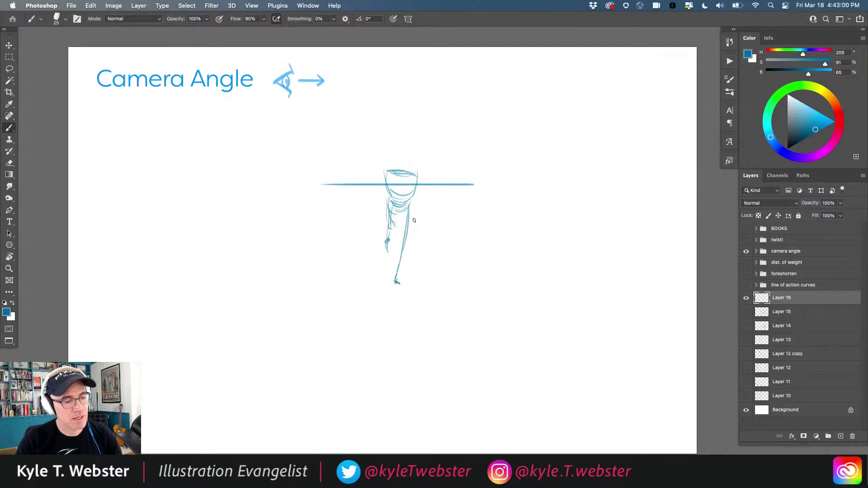
pyautogui.moveTo(409, 205); pyautogui.dragTo(394, 277)
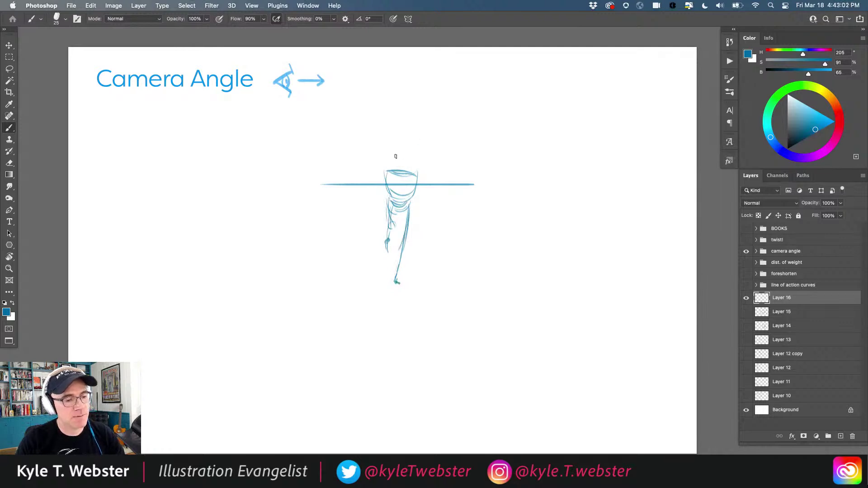
# Add bent arms and an oval head to the runner, and move the whole sketch to the left side of the canvas.
pyautogui.moveTo(384, 172)
pyautogui.mouseDown()
pyautogui.moveTo(375, 198)
pyautogui.moveTo(389, 170)
pyautogui.moveTo(429, 199)
pyautogui.moveTo(423, 204)
pyautogui.moveTo(425, 193)
pyautogui.mouseUp()
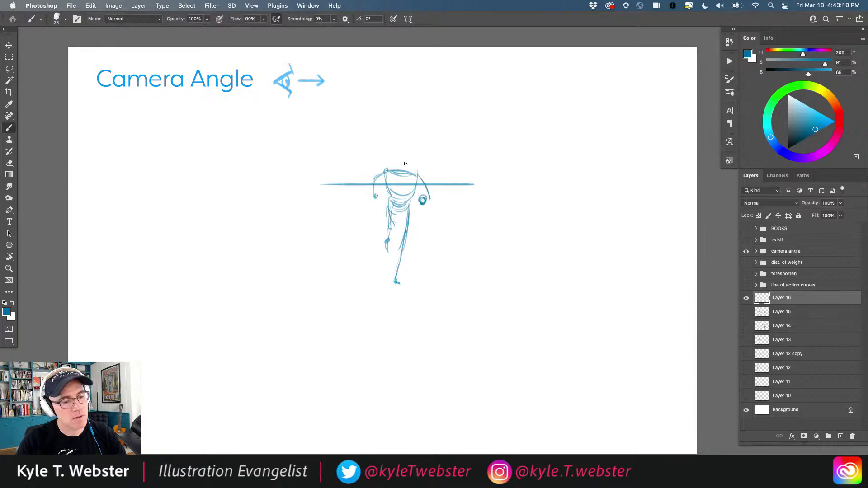
pyautogui.moveTo(406, 157); pyautogui.dragTo(403, 169)
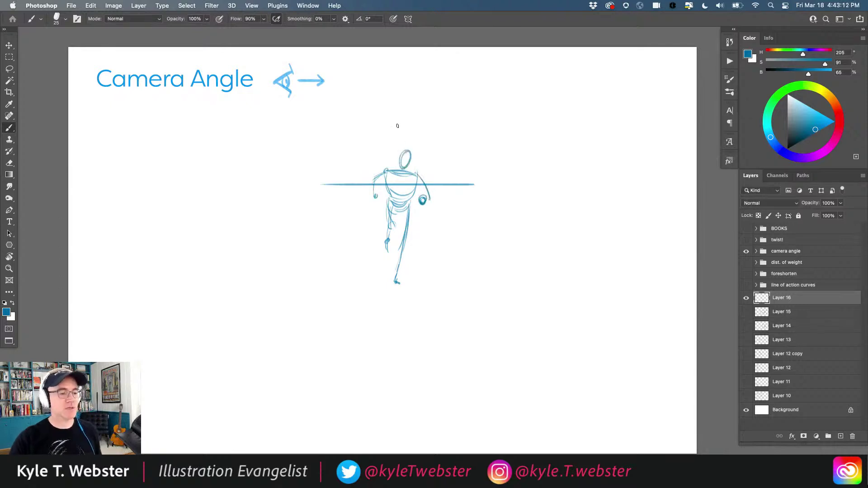
pyautogui.moveTo(273, 283)
pyautogui.mouseDown()
pyautogui.moveTo(258, 281)
pyautogui.moveTo(285, 273)
pyautogui.mouseUp()
pyautogui.moveTo(393, 218); pyautogui.dragTo(217, 211)
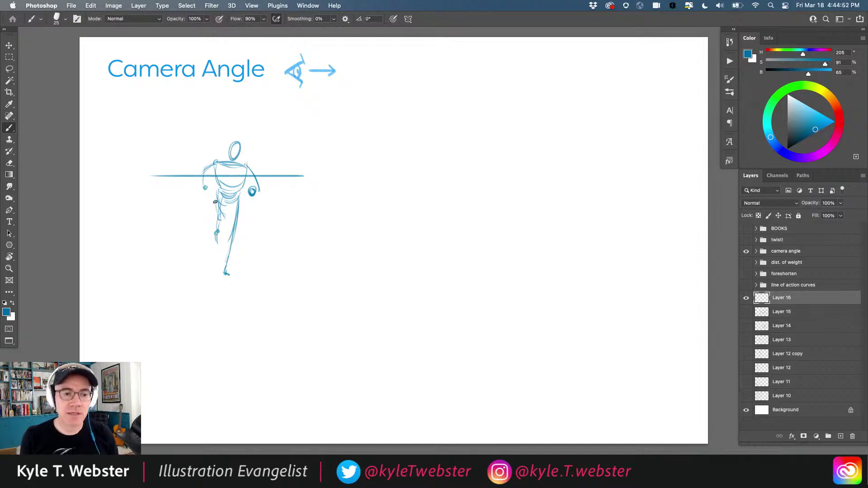
pyautogui.moveTo(554, 226); pyautogui.dragTo(445, 156)
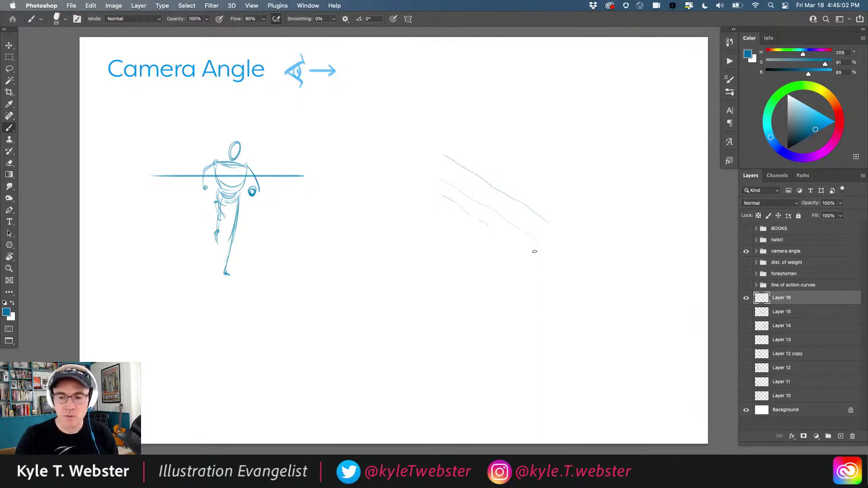
pyautogui.press('l')
pyautogui.moveTo(444, 135)
pyautogui.mouseDown()
pyautogui.moveTo(468, 261)
pyautogui.moveTo(580, 212)
pyautogui.moveTo(416, 165)
pyautogui.mouseUp()
pyautogui.press('Delete')
pyautogui.press('super+d')
pyautogui.press('b')
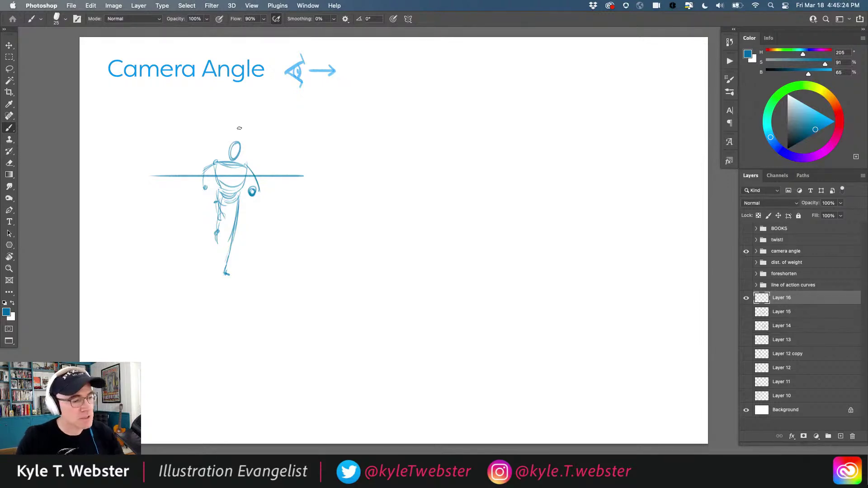
# Draw a large light oval around the eye-level runner.
pyautogui.moveTo(271, 128)
pyautogui.mouseDown()
pyautogui.moveTo(192, 268)
pyautogui.moveTo(289, 235)
pyautogui.moveTo(200, 129)
pyautogui.mouseUp()
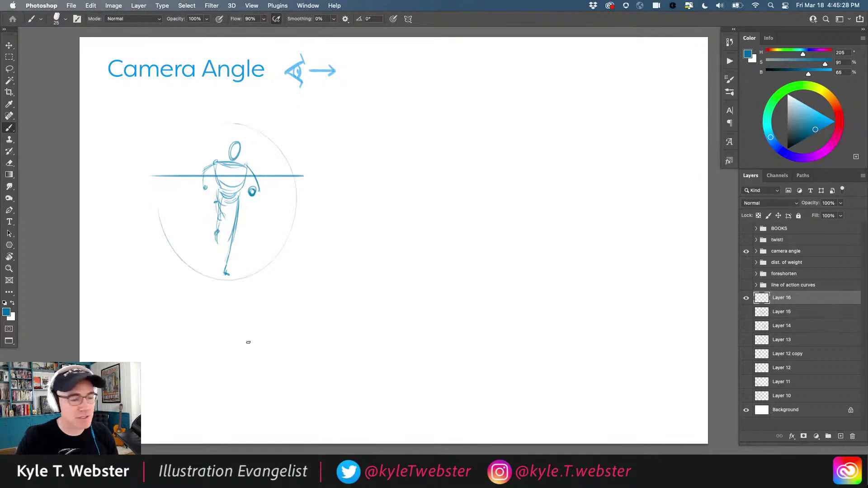
pyautogui.moveTo(355, 297); pyautogui.dragTo(310, 304)
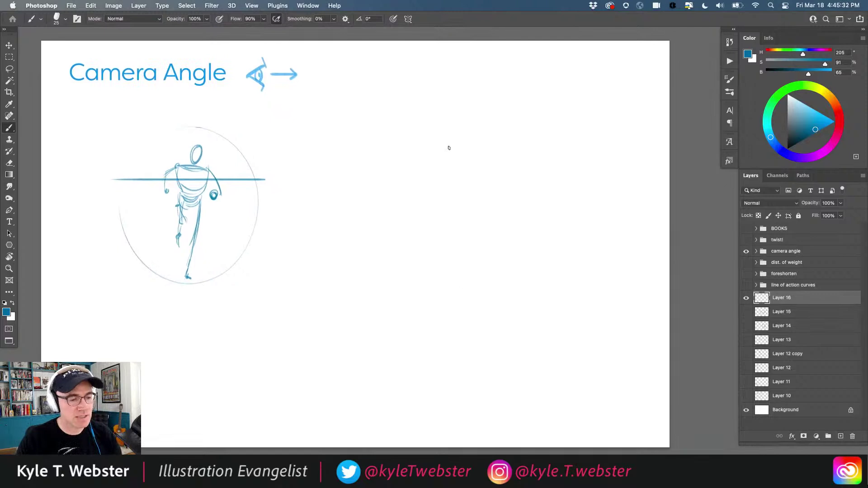
pyautogui.moveTo(480, 288); pyautogui.dragTo(424, 178)
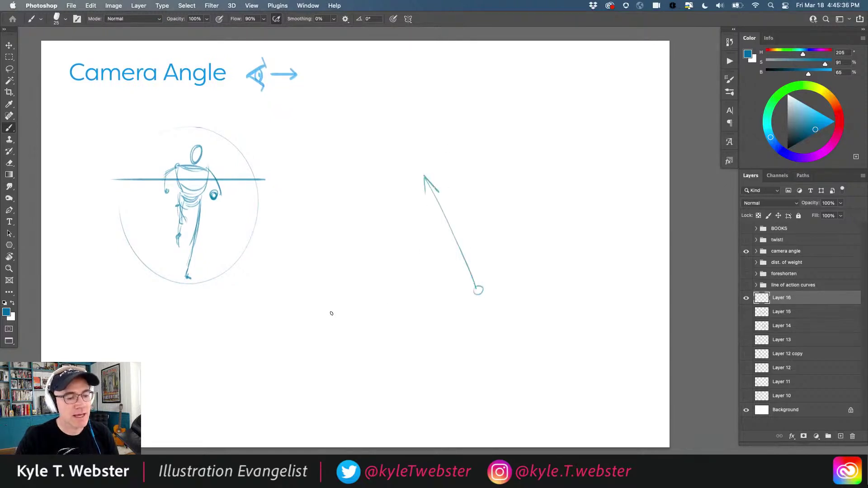
pyautogui.press('super+z')
pyautogui.press('super+z')
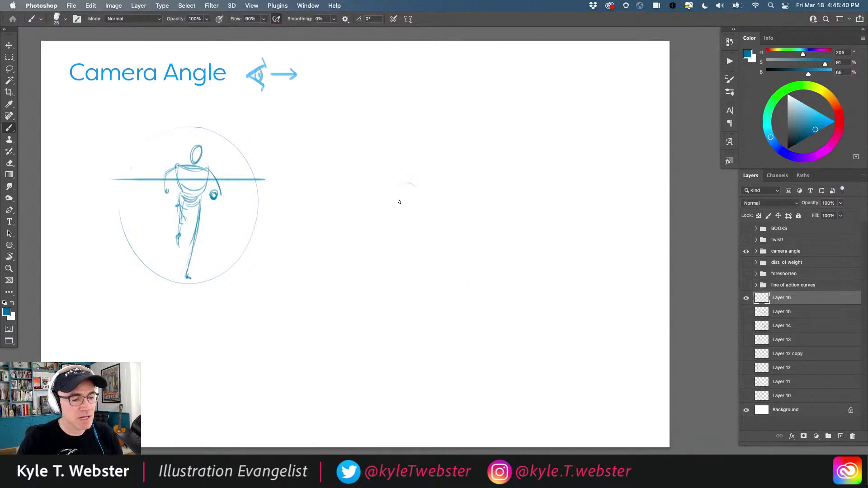
# Sketch a second runner's pelvis and legs from a low angle, with a large front foot sole and a bent rear leg.
pyautogui.moveTo(426, 256)
pyautogui.mouseDown()
pyautogui.moveTo(441, 237)
pyautogui.moveTo(451, 238)
pyautogui.moveTo(423, 257)
pyautogui.moveTo(434, 241)
pyautogui.moveTo(422, 257)
pyautogui.moveTo(431, 262)
pyautogui.moveTo(421, 264)
pyautogui.moveTo(449, 233)
pyautogui.moveTo(428, 246)
pyautogui.moveTo(419, 205)
pyautogui.moveTo(410, 234)
pyautogui.moveTo(414, 196)
pyautogui.moveTo(422, 204)
pyautogui.moveTo(409, 185)
pyautogui.moveTo(400, 186)
pyautogui.moveTo(412, 211)
pyautogui.moveTo(391, 191)
pyautogui.moveTo(407, 184)
pyautogui.moveTo(396, 191)
pyautogui.moveTo(400, 180)
pyautogui.moveTo(400, 201)
pyautogui.moveTo(392, 185)
pyautogui.mouseUp()
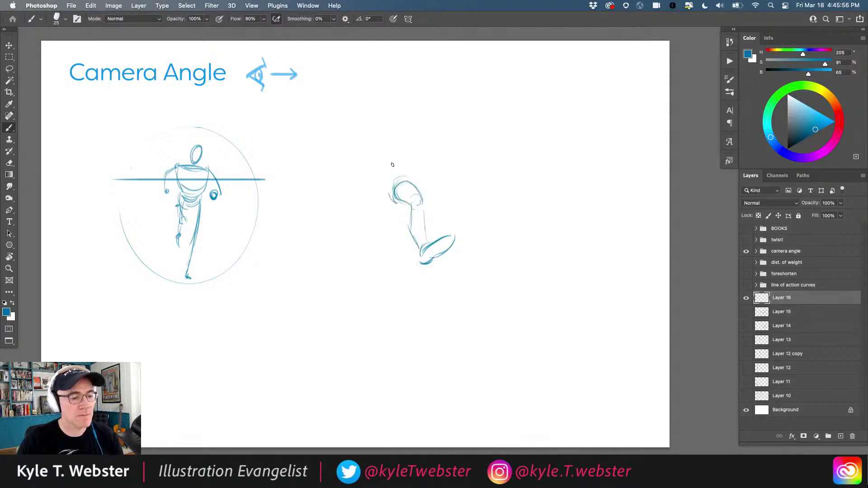
pyautogui.moveTo(423, 256); pyautogui.dragTo(421, 264)
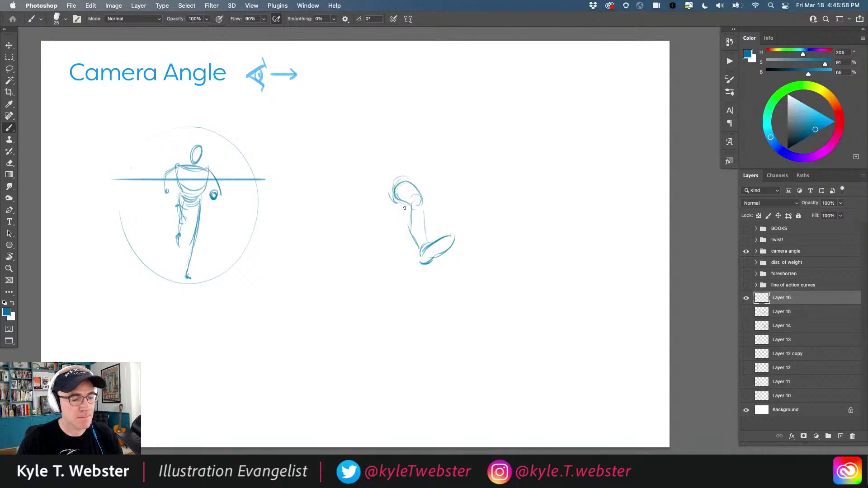
pyautogui.moveTo(425, 195)
pyautogui.mouseDown()
pyautogui.moveTo(400, 235)
pyautogui.moveTo(409, 230)
pyautogui.moveTo(378, 245)
pyautogui.mouseUp()
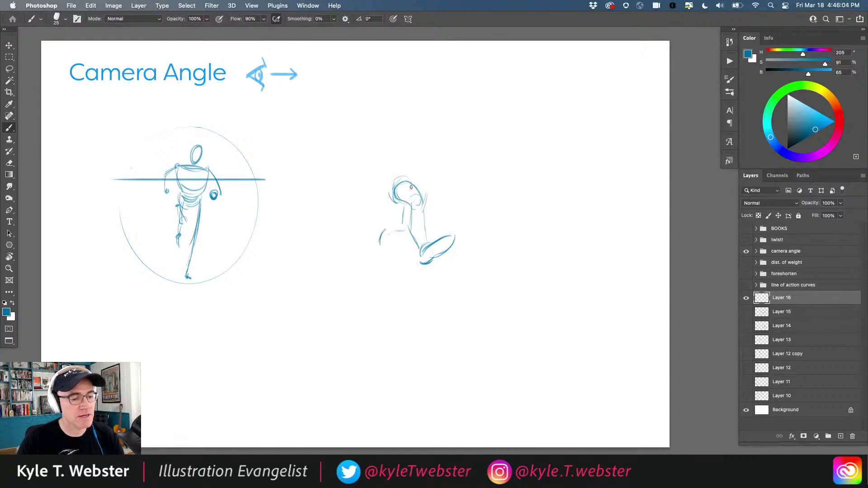
pyautogui.moveTo(409, 202)
pyautogui.mouseDown()
pyautogui.moveTo(404, 222)
pyautogui.moveTo(393, 224)
pyautogui.mouseUp()
# Add the low-angle runner's torso, two bent arms with fists, and a small head above the shoulders.
pyautogui.moveTo(416, 178)
pyautogui.mouseDown()
pyautogui.moveTo(397, 177)
pyautogui.moveTo(401, 165)
pyautogui.moveTo(393, 165)
pyautogui.moveTo(402, 154)
pyautogui.moveTo(429, 186)
pyautogui.moveTo(411, 152)
pyautogui.moveTo(428, 183)
pyautogui.moveTo(398, 161)
pyautogui.moveTo(402, 176)
pyautogui.moveTo(398, 150)
pyautogui.moveTo(406, 183)
pyautogui.moveTo(399, 155)
pyautogui.moveTo(418, 180)
pyautogui.moveTo(406, 151)
pyautogui.moveTo(419, 167)
pyautogui.mouseUp()
pyautogui.press('super+z')
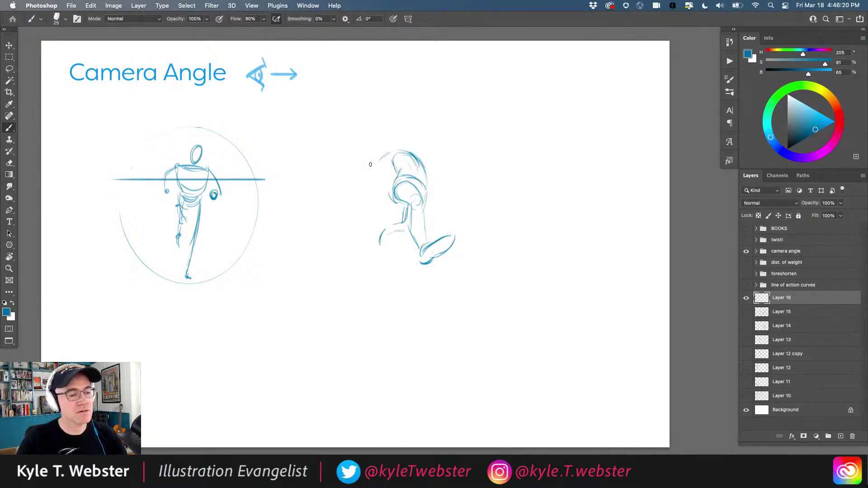
pyautogui.moveTo(389, 151); pyautogui.dragTo(375, 161)
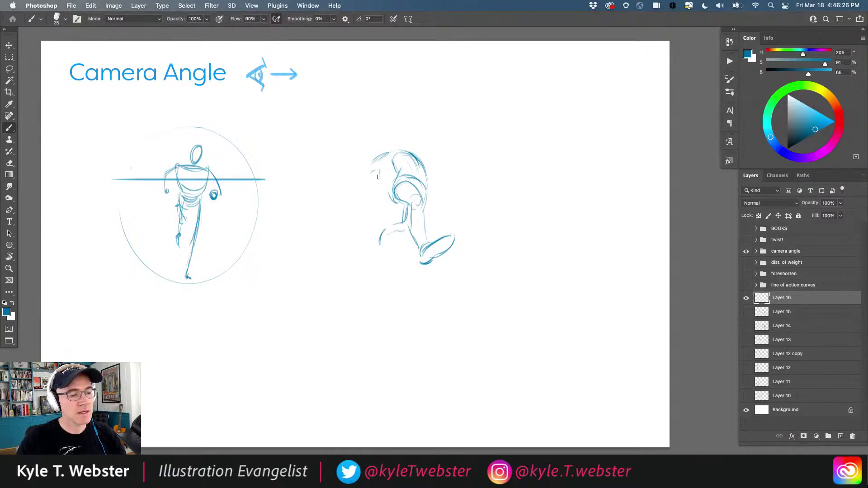
pyautogui.moveTo(370, 176)
pyautogui.mouseDown()
pyautogui.moveTo(368, 163)
pyautogui.moveTo(370, 173)
pyautogui.moveTo(386, 155)
pyautogui.mouseUp()
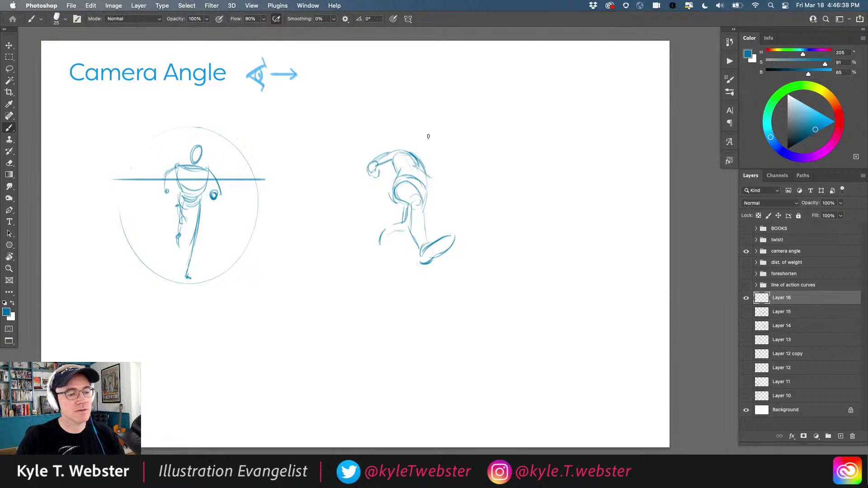
pyautogui.moveTo(439, 168)
pyautogui.mouseDown()
pyautogui.moveTo(446, 152)
pyautogui.moveTo(440, 147)
pyautogui.moveTo(434, 169)
pyautogui.moveTo(438, 152)
pyautogui.mouseUp()
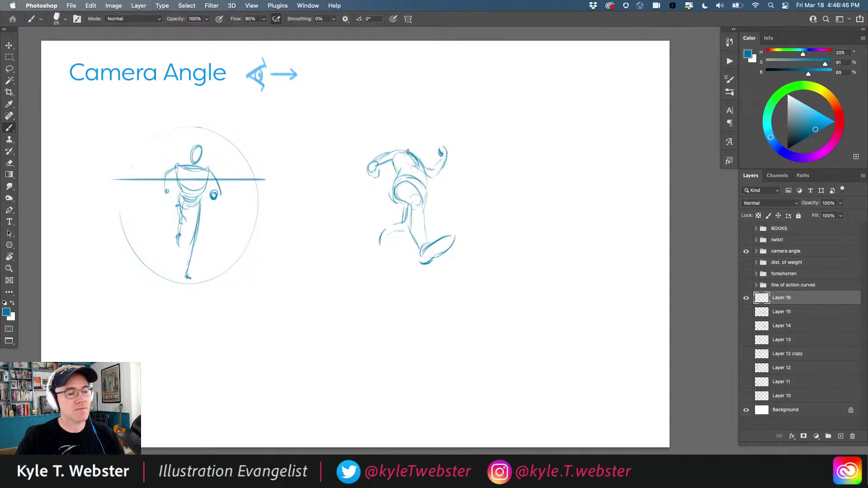
pyautogui.moveTo(407, 149)
pyautogui.mouseDown()
pyautogui.moveTo(413, 144)
pyautogui.moveTo(402, 135)
pyautogui.moveTo(398, 150)
pyautogui.moveTo(363, 176)
pyautogui.mouseUp()
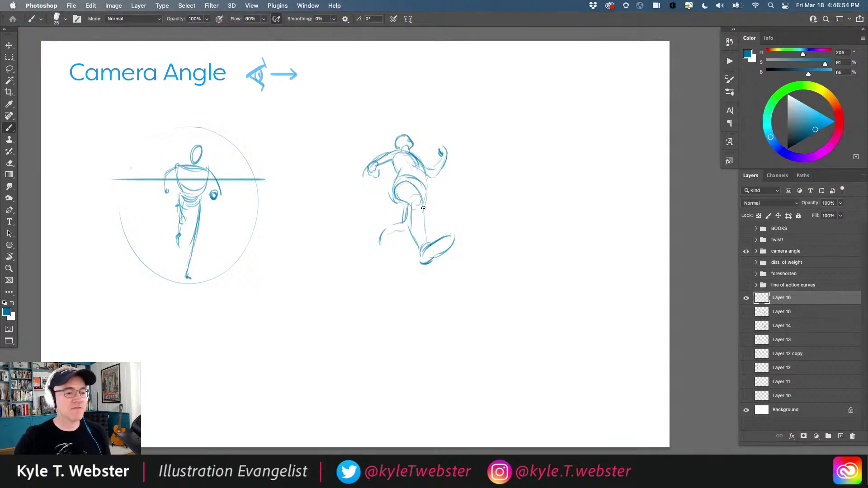
# Redraw the low-angle runner's front leg longer with a large shoe sole, and strengthen the rear leg and torso contours.
pyautogui.moveTo(423, 243)
pyautogui.mouseDown()
pyautogui.moveTo(440, 259)
pyautogui.moveTo(450, 235)
pyautogui.moveTo(419, 246)
pyautogui.moveTo(410, 214)
pyautogui.moveTo(417, 197)
pyautogui.moveTo(406, 206)
pyautogui.moveTo(416, 191)
pyautogui.moveTo(430, 209)
pyautogui.moveTo(432, 201)
pyautogui.moveTo(417, 190)
pyautogui.moveTo(429, 221)
pyautogui.moveTo(429, 196)
pyautogui.moveTo(409, 210)
pyautogui.moveTo(397, 200)
pyautogui.moveTo(422, 234)
pyautogui.moveTo(419, 202)
pyautogui.moveTo(433, 257)
pyautogui.mouseUp()
pyautogui.moveTo(433, 212)
pyautogui.mouseDown()
pyautogui.moveTo(441, 261)
pyautogui.moveTo(420, 194)
pyautogui.moveTo(420, 204)
pyautogui.moveTo(433, 203)
pyautogui.moveTo(394, 185)
pyautogui.mouseUp()
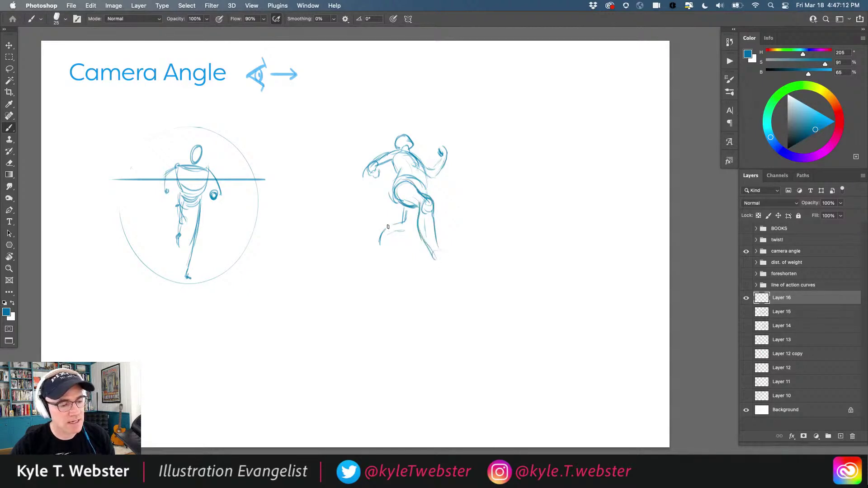
pyautogui.moveTo(377, 234)
pyautogui.mouseDown()
pyautogui.moveTo(376, 251)
pyautogui.moveTo(410, 223)
pyautogui.mouseUp()
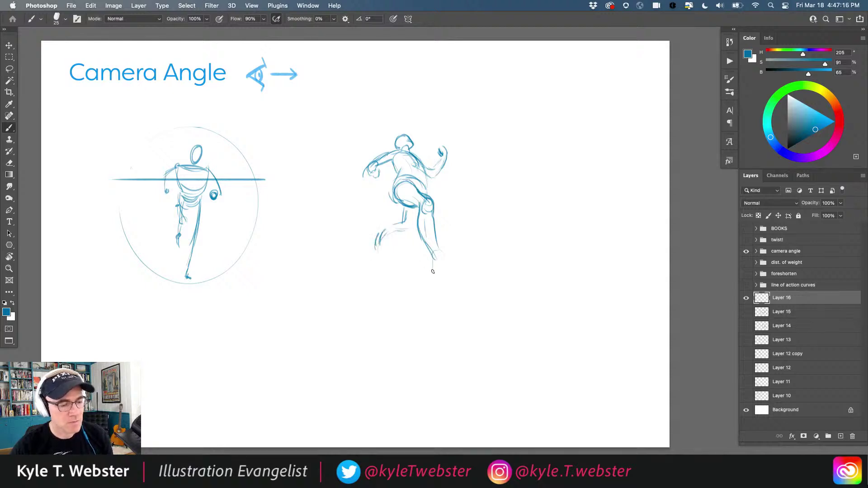
pyautogui.moveTo(432, 259)
pyautogui.mouseDown()
pyautogui.moveTo(435, 284)
pyautogui.moveTo(453, 261)
pyautogui.moveTo(474, 251)
pyautogui.moveTo(464, 271)
pyautogui.moveTo(476, 253)
pyautogui.moveTo(443, 284)
pyautogui.moveTo(472, 252)
pyautogui.moveTo(439, 265)
pyautogui.moveTo(464, 250)
pyautogui.moveTo(459, 255)
pyautogui.moveTo(474, 256)
pyautogui.moveTo(444, 254)
pyautogui.moveTo(437, 264)
pyautogui.moveTo(433, 223)
pyautogui.mouseUp()
pyautogui.moveTo(377, 243); pyautogui.dragTo(371, 252)
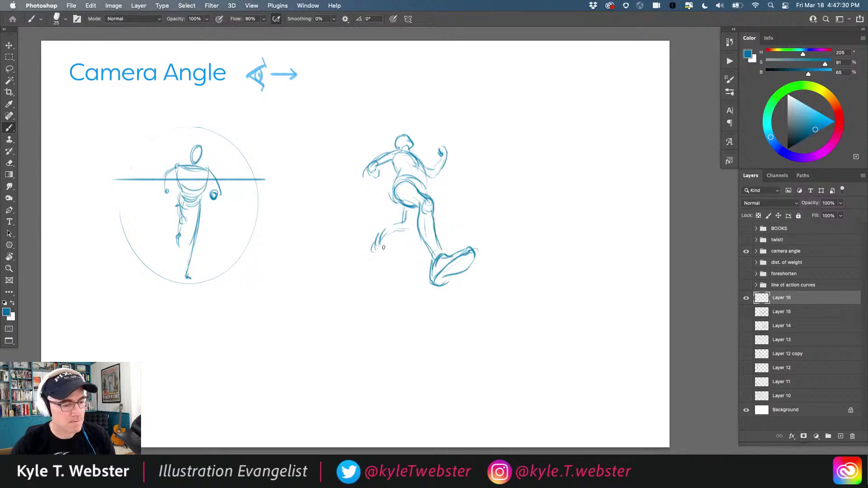
pyautogui.moveTo(415, 213)
pyautogui.mouseDown()
pyautogui.moveTo(400, 234)
pyautogui.moveTo(405, 207)
pyautogui.moveTo(397, 236)
pyautogui.moveTo(406, 232)
pyautogui.moveTo(394, 231)
pyautogui.moveTo(398, 224)
pyautogui.moveTo(374, 239)
pyautogui.moveTo(373, 255)
pyautogui.moveTo(373, 242)
pyautogui.moveTo(374, 253)
pyautogui.moveTo(397, 225)
pyautogui.mouseUp()
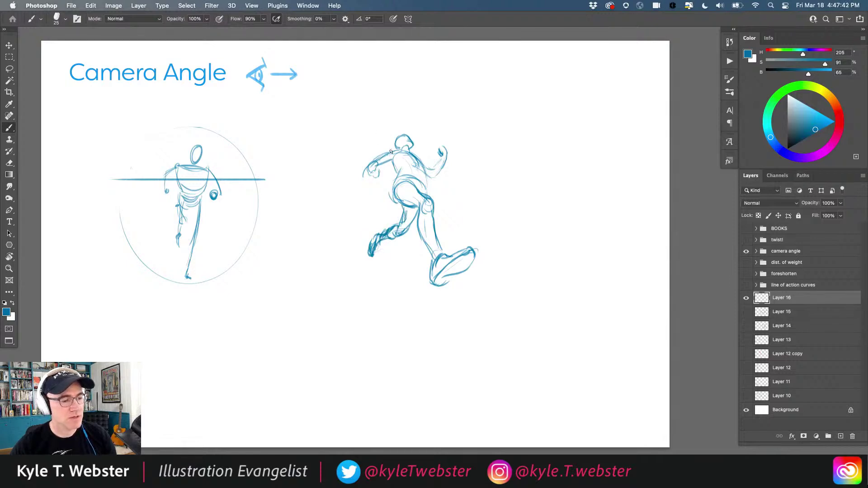
pyautogui.moveTo(403, 151)
pyautogui.mouseDown()
pyautogui.moveTo(387, 154)
pyautogui.moveTo(417, 160)
pyautogui.moveTo(424, 196)
pyautogui.mouseUp()
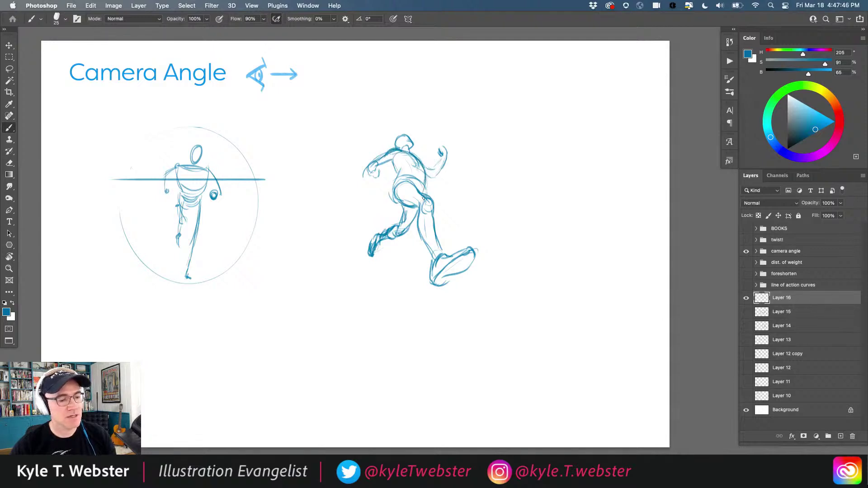
# Hatch a sloping patch of ground beneath the low-angle runner's front foot.
pyautogui.moveTo(477, 292)
pyautogui.mouseDown()
pyautogui.moveTo(372, 317)
pyautogui.moveTo(524, 279)
pyautogui.moveTo(345, 342)
pyautogui.mouseUp()
pyautogui.moveTo(392, 307); pyautogui.dragTo(347, 336)
pyautogui.moveTo(433, 293)
pyautogui.mouseDown()
pyautogui.moveTo(454, 294)
pyautogui.moveTo(413, 301)
pyautogui.mouseUp()
pyautogui.moveTo(422, 295)
pyautogui.mouseDown()
pyautogui.moveTo(347, 314)
pyautogui.moveTo(513, 275)
pyautogui.moveTo(363, 310)
pyautogui.moveTo(363, 301)
pyautogui.moveTo(341, 317)
pyautogui.moveTo(407, 297)
pyautogui.moveTo(334, 314)
pyautogui.mouseUp()
# Sketch a tree trunk with spreading bare branches behind the low-angle runner, rising from the ground.
pyautogui.moveTo(459, 286)
pyautogui.mouseDown()
pyautogui.moveTo(518, 270)
pyautogui.moveTo(514, 210)
pyautogui.moveTo(526, 148)
pyautogui.moveTo(477, 275)
pyautogui.moveTo(512, 191)
pyautogui.mouseUp()
pyautogui.moveTo(521, 149)
pyautogui.mouseDown()
pyautogui.moveTo(516, 213)
pyautogui.moveTo(545, 265)
pyautogui.moveTo(520, 189)
pyautogui.moveTo(530, 159)
pyautogui.mouseUp()
pyautogui.moveTo(510, 207)
pyautogui.mouseDown()
pyautogui.moveTo(478, 183)
pyautogui.moveTo(509, 192)
pyautogui.moveTo(485, 192)
pyautogui.mouseUp()
pyautogui.moveTo(470, 156); pyautogui.dragTo(490, 188)
pyautogui.moveTo(504, 156)
pyautogui.mouseDown()
pyautogui.moveTo(507, 180)
pyautogui.moveTo(538, 177)
pyautogui.mouseUp()
pyautogui.moveTo(542, 209); pyautogui.dragTo(560, 206)
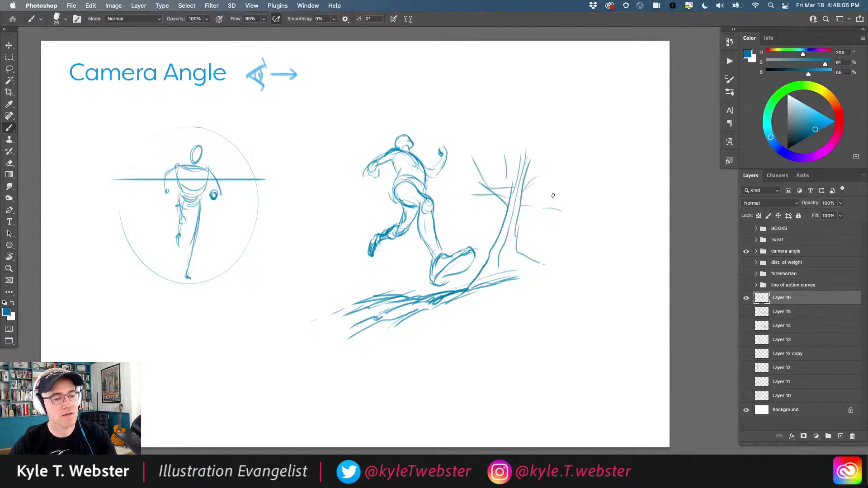
# Outline the tree's large foliage crown with loose broken curves around the branches.
pyautogui.moveTo(574, 178); pyautogui.dragTo(595, 176)
pyautogui.moveTo(606, 167); pyautogui.dragTo(564, 105)
pyautogui.moveTo(556, 103)
pyautogui.mouseDown()
pyautogui.moveTo(522, 89)
pyautogui.moveTo(484, 94)
pyautogui.mouseUp()
pyautogui.moveTo(457, 88); pyautogui.dragTo(447, 96)
pyautogui.moveTo(453, 108); pyautogui.dragTo(442, 115)
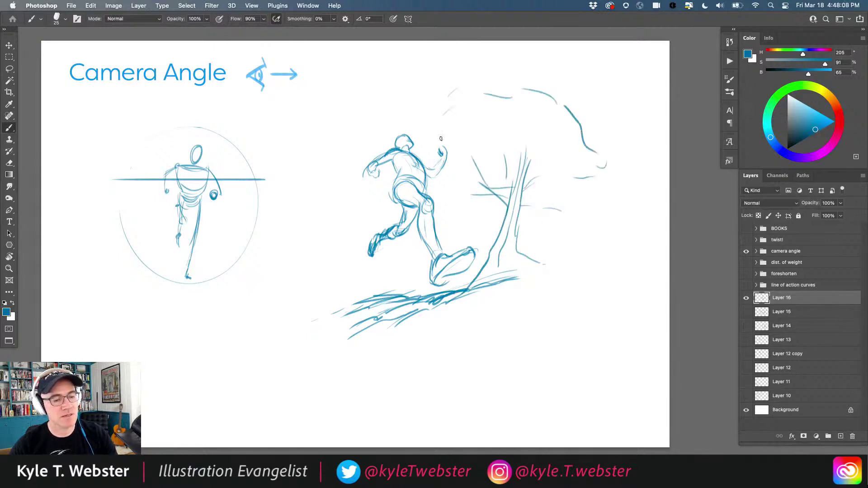
pyautogui.moveTo(497, 213); pyautogui.dragTo(453, 217)
pyautogui.moveTo(526, 221); pyautogui.dragTo(570, 189)
# Add loose bush outlines behind the low-angle runner's rear leg and simple facial marks on the head.
pyautogui.moveTo(355, 217)
pyautogui.mouseDown()
pyautogui.moveTo(381, 210)
pyautogui.moveTo(322, 236)
pyautogui.mouseUp()
pyautogui.moveTo(326, 256); pyautogui.dragTo(333, 270)
pyautogui.moveTo(403, 263); pyautogui.dragTo(409, 254)
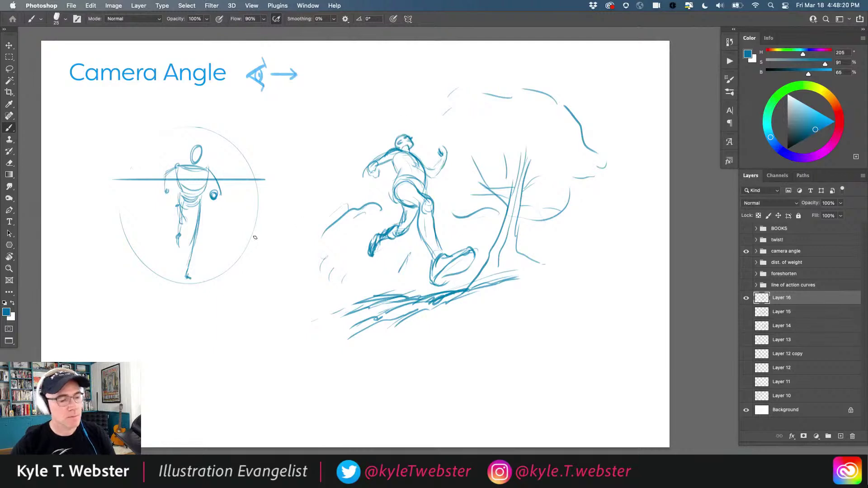
# Underline the "Camera Angle" title with a single long stroke.
pyautogui.hscroll(-3, 311, 206)
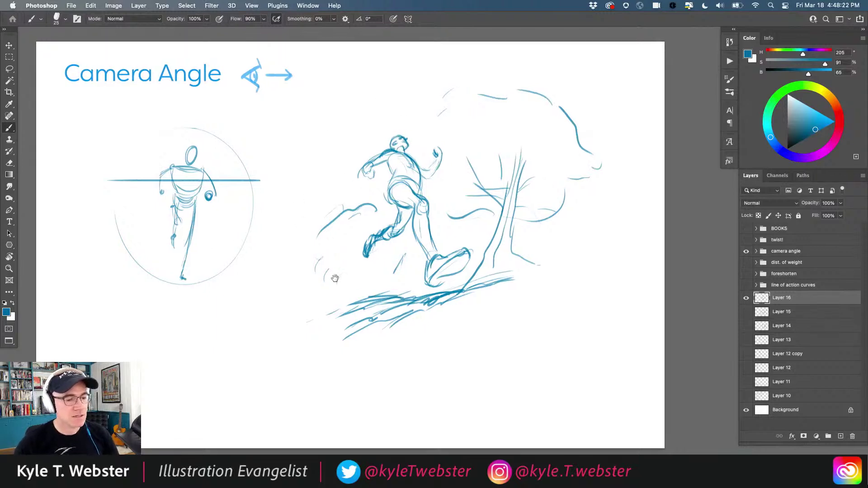
pyautogui.moveTo(258, 113); pyautogui.dragTo(102, 117)
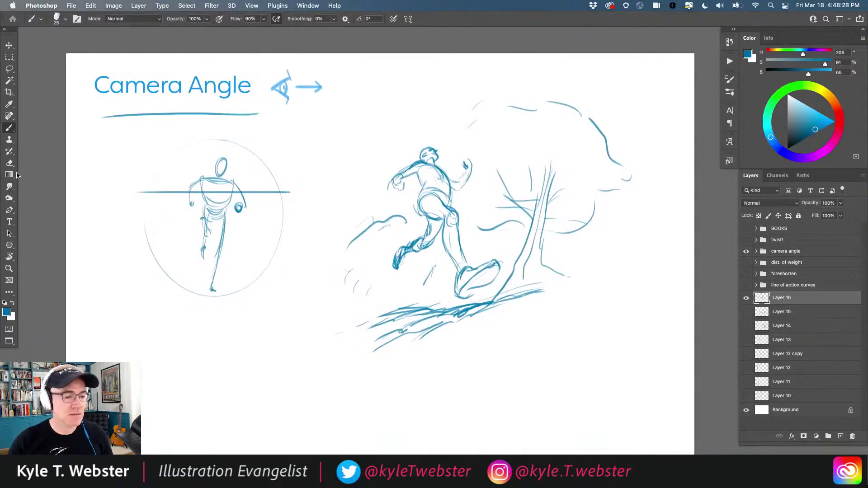
# Remove the low-angle runner's rear lower leg and redraw it bent with a trailing foot.
pyautogui.press('super+z')
pyautogui.press('super+z')
pyautogui.press('super+z')
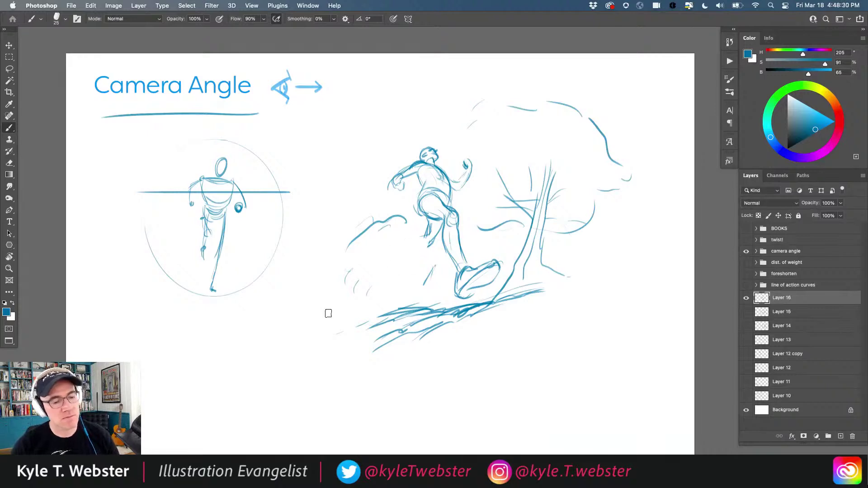
pyautogui.moveTo(438, 198)
pyautogui.mouseDown()
pyautogui.moveTo(422, 216)
pyautogui.moveTo(433, 190)
pyautogui.moveTo(419, 209)
pyautogui.mouseUp()
pyautogui.moveTo(433, 241)
pyautogui.mouseDown()
pyautogui.moveTo(430, 252)
pyautogui.moveTo(426, 244)
pyautogui.mouseUp()
pyautogui.moveTo(426, 213)
pyautogui.mouseDown()
pyautogui.moveTo(422, 253)
pyautogui.moveTo(396, 261)
pyautogui.moveTo(393, 273)
pyautogui.mouseUp()
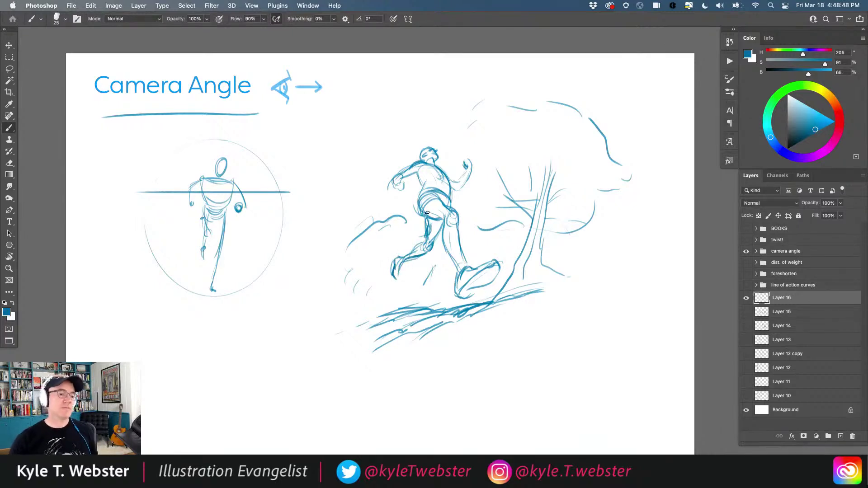
# Add tread marks to the low-angle runner's front shoe sole and darken the shoe and shorts contours.
pyautogui.moveTo(492, 278); pyautogui.dragTo(475, 288)
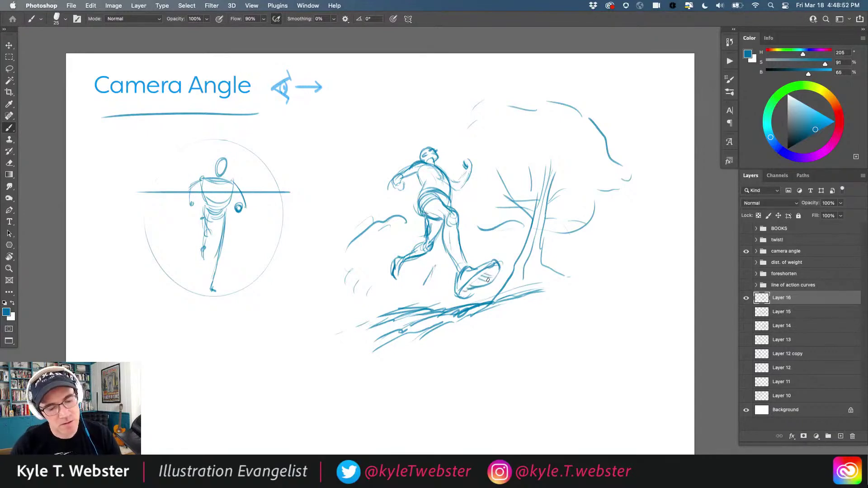
pyautogui.moveTo(461, 287); pyautogui.dragTo(459, 286)
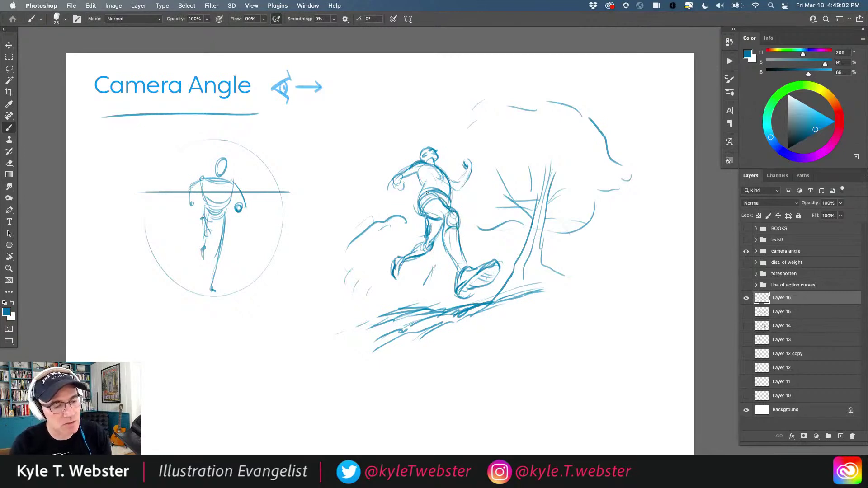
pyautogui.moveTo(422, 205)
pyautogui.mouseDown()
pyautogui.moveTo(425, 213)
pyautogui.moveTo(435, 191)
pyautogui.mouseUp()
pyautogui.moveTo(379, 274)
pyautogui.mouseDown()
pyautogui.moveTo(442, 211)
pyautogui.moveTo(413, 125)
pyautogui.mouseUp()
pyautogui.press('super+z')
pyautogui.moveTo(464, 284)
pyautogui.mouseDown()
pyautogui.moveTo(452, 236)
pyautogui.moveTo(376, 115)
pyautogui.mouseUp()
pyautogui.press('super+z')
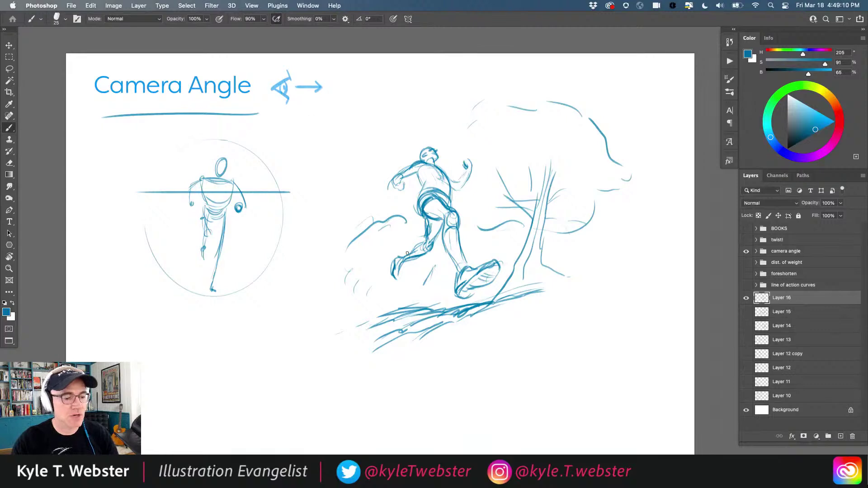
pyautogui.moveTo(419, 253); pyautogui.dragTo(426, 132)
pyautogui.moveTo(471, 291)
pyautogui.mouseDown()
pyautogui.moveTo(460, 237)
pyautogui.moveTo(401, 173)
pyautogui.mouseUp()
pyautogui.press('super+z')
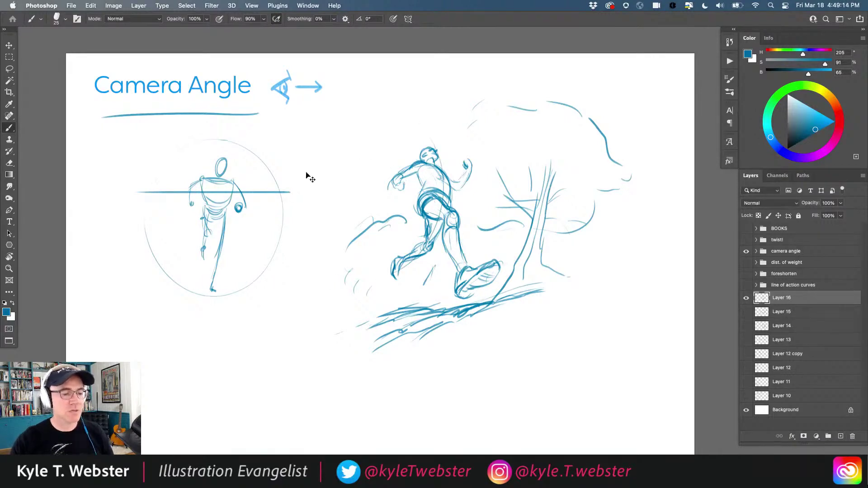
pyautogui.press('super+z')
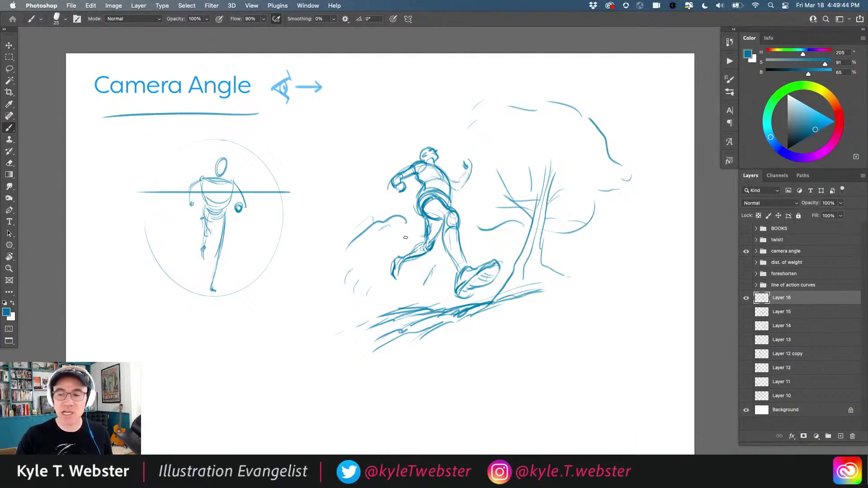
# Retrace the oval around the eye-level runner and draw a curved arrow from it to the low-angle runner.
pyautogui.moveTo(243, 294)
pyautogui.mouseDown()
pyautogui.moveTo(153, 235)
pyautogui.moveTo(244, 296)
pyautogui.mouseUp()
pyautogui.moveTo(270, 177)
pyautogui.mouseDown()
pyautogui.moveTo(322, 148)
pyautogui.moveTo(385, 156)
pyautogui.mouseUp()
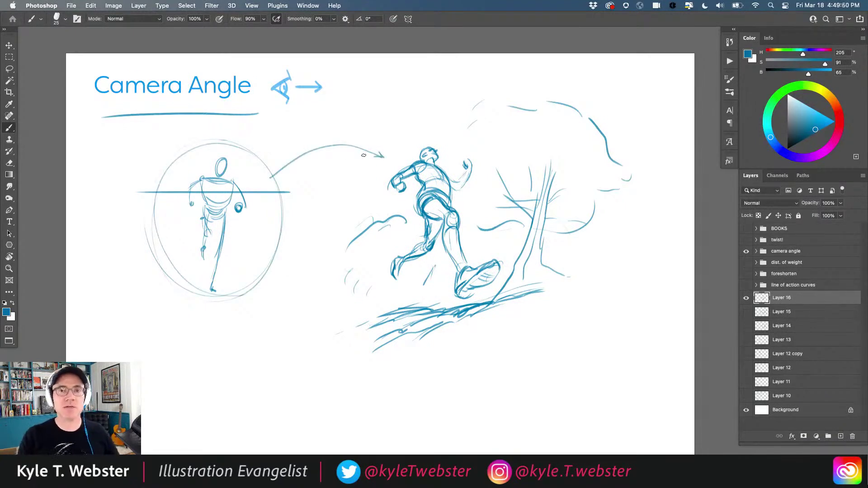
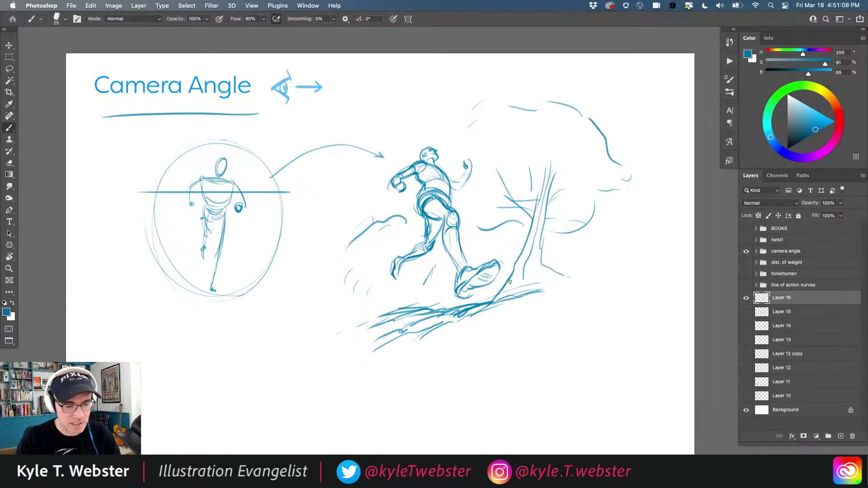
# Reinforce the tree trunk and add more side branches with extra strokes.
pyautogui.moveTo(491, 302)
pyautogui.mouseDown()
pyautogui.moveTo(507, 284)
pyautogui.moveTo(539, 205)
pyautogui.moveTo(519, 268)
pyautogui.moveTo(536, 160)
pyautogui.mouseUp()
pyautogui.moveTo(545, 194)
pyautogui.mouseDown()
pyautogui.moveTo(539, 244)
pyautogui.moveTo(546, 213)
pyautogui.moveTo(593, 205)
pyautogui.moveTo(590, 210)
pyautogui.mouseUp()
pyautogui.moveTo(482, 195); pyautogui.dragTo(494, 203)
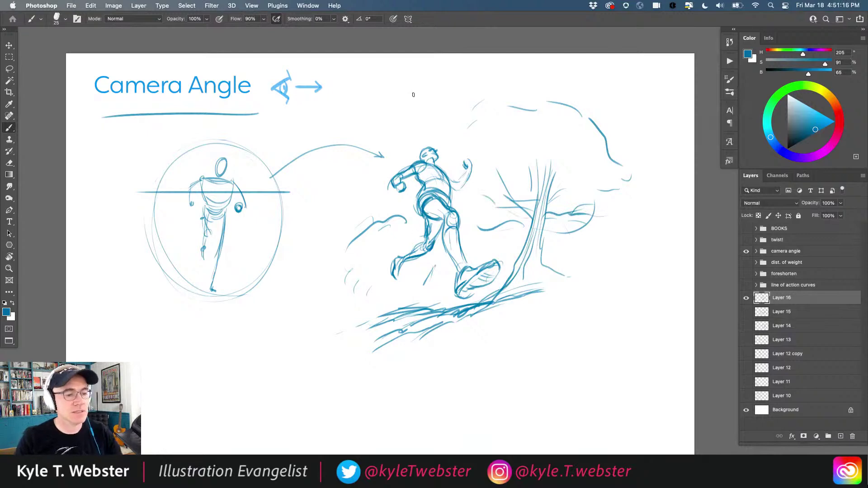
# Label the eye-level runner with a circled A and the low-angle runner with a circled B.
pyautogui.moveTo(262, 150)
pyautogui.mouseDown()
pyautogui.moveTo(263, 141)
pyautogui.moveTo(268, 148)
pyautogui.mouseUp()
pyautogui.moveTo(418, 123)
pyautogui.mouseDown()
pyautogui.moveTo(423, 133)
pyautogui.moveTo(432, 117)
pyautogui.mouseUp()
pyautogui.moveTo(267, 133)
pyautogui.mouseDown()
pyautogui.moveTo(256, 150)
pyautogui.moveTo(253, 142)
pyautogui.mouseUp()
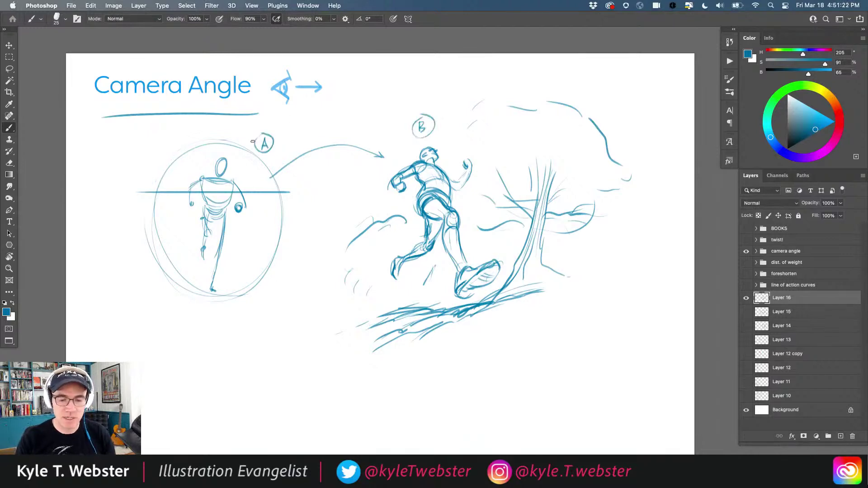
# Hide the camera angle group and Layer 16, show the twist! group, and create a new layer above it.
pyautogui.click(746, 253)
pyautogui.click(746, 298)
pyautogui.click(746, 240)
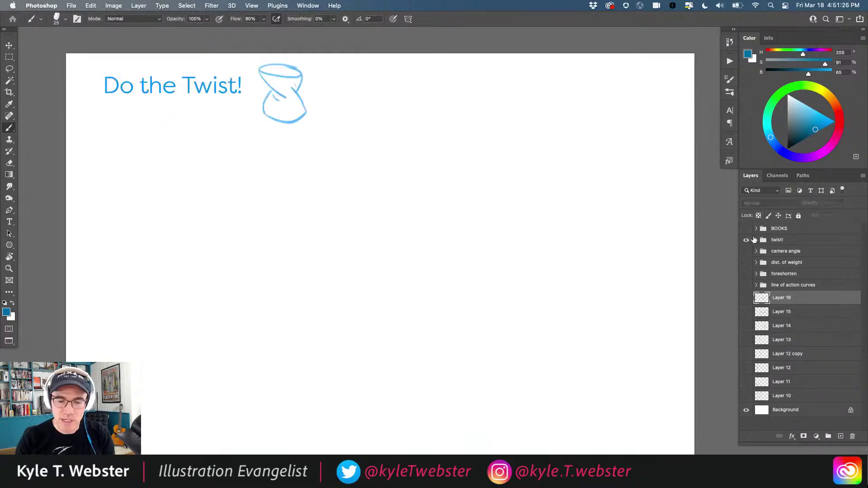
pyautogui.click(764, 241)
pyautogui.click(841, 436)
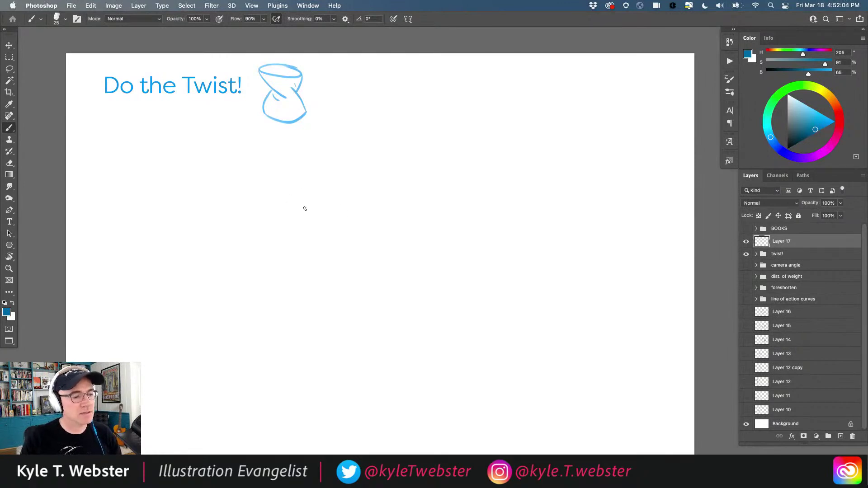
# Sketch a three-quarter bust below the title, with neck, shoulders, shaded eyes, simple features and short hair.
pyautogui.moveTo(324, 212); pyautogui.dragTo(290, 204)
pyautogui.moveTo(230, 234)
pyautogui.mouseDown()
pyautogui.moveTo(292, 191)
pyautogui.moveTo(270, 218)
pyautogui.moveTo(293, 209)
pyautogui.mouseUp()
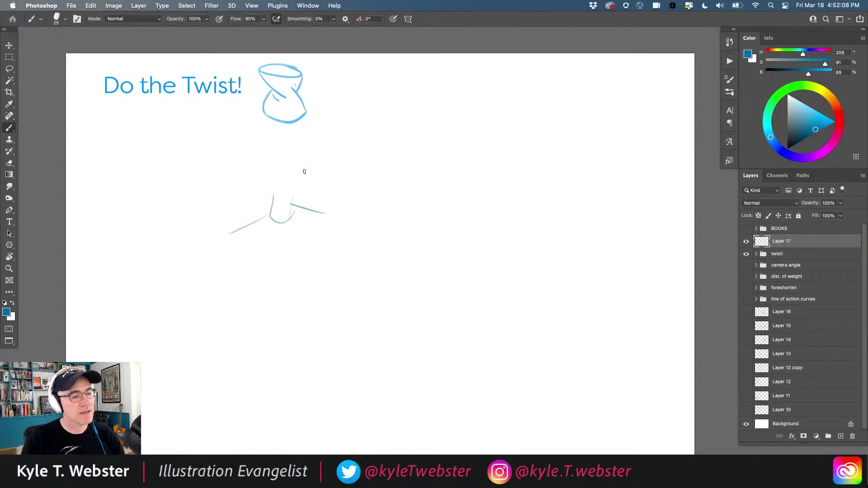
pyautogui.moveTo(307, 173)
pyautogui.mouseDown()
pyautogui.moveTo(296, 149)
pyautogui.moveTo(266, 157)
pyautogui.moveTo(265, 167)
pyautogui.moveTo(306, 182)
pyautogui.moveTo(299, 197)
pyautogui.moveTo(275, 190)
pyautogui.moveTo(300, 198)
pyautogui.moveTo(283, 193)
pyautogui.moveTo(276, 178)
pyautogui.moveTo(296, 166)
pyautogui.moveTo(298, 179)
pyautogui.moveTo(298, 151)
pyautogui.moveTo(302, 172)
pyautogui.moveTo(282, 175)
pyautogui.moveTo(298, 181)
pyautogui.mouseUp()
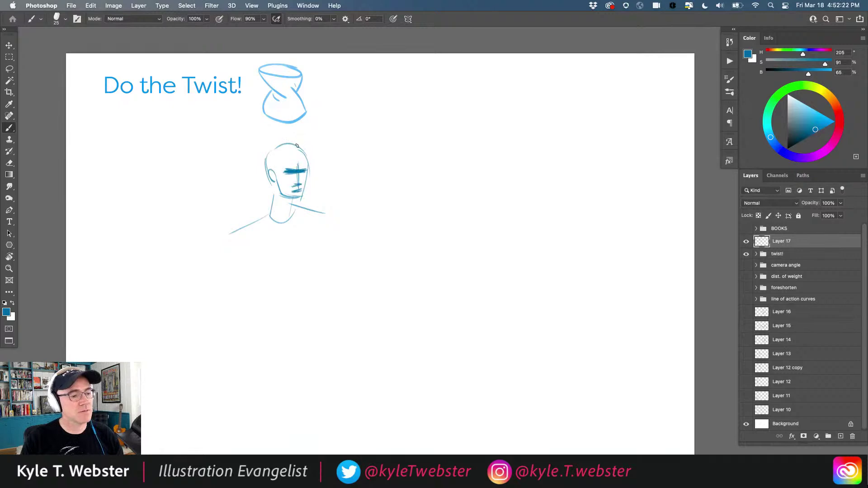
pyautogui.moveTo(297, 146)
pyautogui.mouseDown()
pyautogui.moveTo(291, 156)
pyautogui.moveTo(276, 154)
pyautogui.moveTo(272, 208)
pyautogui.moveTo(244, 226)
pyautogui.mouseUp()
pyautogui.moveTo(293, 204)
pyautogui.mouseDown()
pyautogui.moveTo(321, 238)
pyautogui.moveTo(284, 226)
pyautogui.mouseUp()
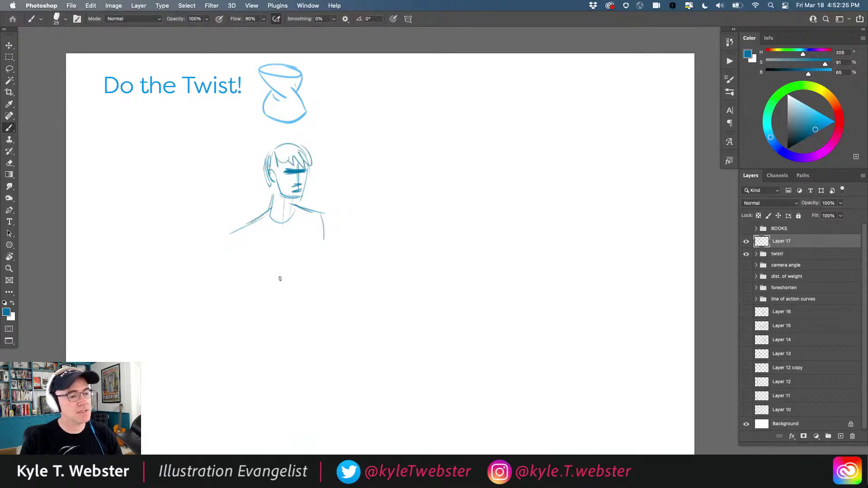
# Sketch a second head and shoulders seen from behind facing the first bust, with a double-headed arrow between the faces.
pyautogui.moveTo(382, 162)
pyautogui.mouseDown()
pyautogui.moveTo(359, 191)
pyautogui.moveTo(377, 162)
pyautogui.moveTo(390, 189)
pyautogui.moveTo(363, 167)
pyautogui.moveTo(387, 191)
pyautogui.moveTo(371, 214)
pyautogui.moveTo(387, 200)
pyautogui.moveTo(388, 223)
pyautogui.moveTo(374, 233)
pyautogui.moveTo(367, 189)
pyautogui.moveTo(356, 184)
pyautogui.moveTo(365, 208)
pyautogui.moveTo(357, 208)
pyautogui.moveTo(352, 177)
pyautogui.moveTo(369, 189)
pyautogui.moveTo(393, 183)
pyautogui.mouseUp()
pyautogui.moveTo(353, 174); pyautogui.dragTo(357, 204)
pyautogui.moveTo(356, 196)
pyautogui.mouseDown()
pyautogui.moveTo(374, 226)
pyautogui.moveTo(386, 218)
pyautogui.moveTo(348, 236)
pyautogui.moveTo(407, 225)
pyautogui.moveTo(332, 243)
pyautogui.mouseUp()
pyautogui.moveTo(343, 184)
pyautogui.mouseDown()
pyautogui.moveTo(314, 176)
pyautogui.moveTo(319, 181)
pyautogui.mouseUp()
# Move the two head sketches to the left side of the canvas beneath the "Do the Twist!" title.
pyautogui.moveTo(211, 235); pyautogui.dragTo(194, 239)
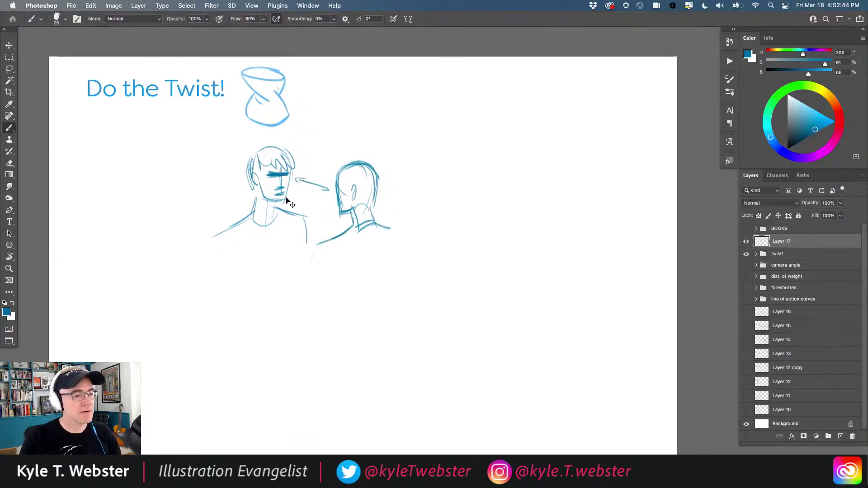
pyautogui.moveTo(262, 194)
pyautogui.mouseDown()
pyautogui.moveTo(247, 202)
pyautogui.moveTo(130, 202)
pyautogui.mouseUp()
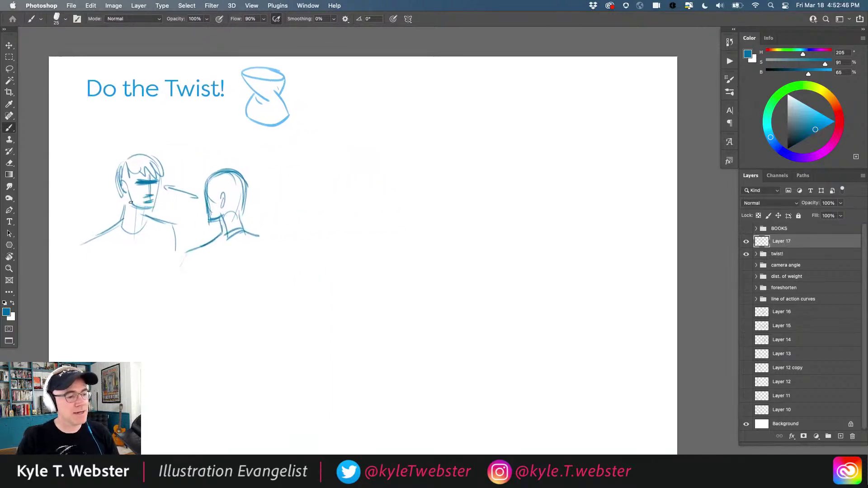
# Choose a brighter blue and sketch a new torso beside the heads, with neckline, shoulders, rib cage and a long centre line.
pyautogui.click(822, 126)
pyautogui.moveTo(296, 313); pyautogui.dragTo(350, 310)
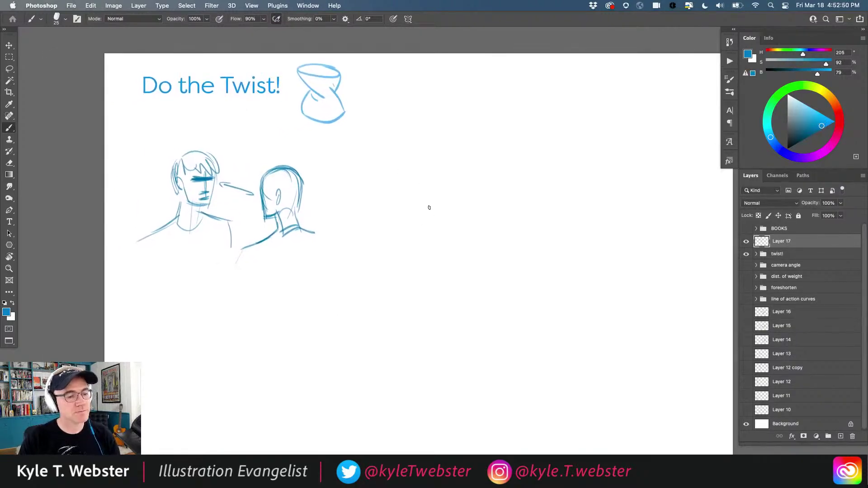
pyautogui.moveTo(448, 220)
pyautogui.mouseDown()
pyautogui.moveTo(401, 210)
pyautogui.moveTo(415, 206)
pyautogui.moveTo(405, 215)
pyautogui.moveTo(384, 210)
pyautogui.moveTo(381, 219)
pyautogui.moveTo(379, 207)
pyautogui.moveTo(415, 206)
pyautogui.moveTo(446, 225)
pyautogui.mouseUp()
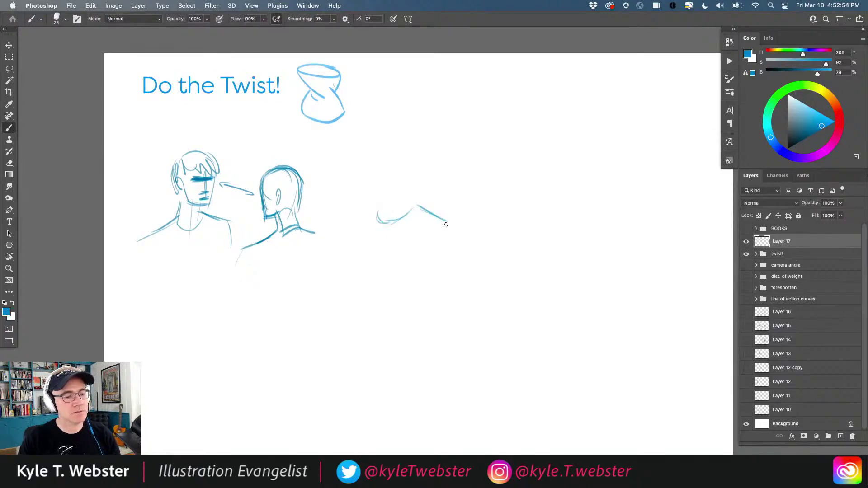
pyautogui.moveTo(376, 207)
pyautogui.mouseDown()
pyautogui.moveTo(358, 215)
pyautogui.moveTo(351, 230)
pyautogui.moveTo(357, 258)
pyautogui.mouseUp()
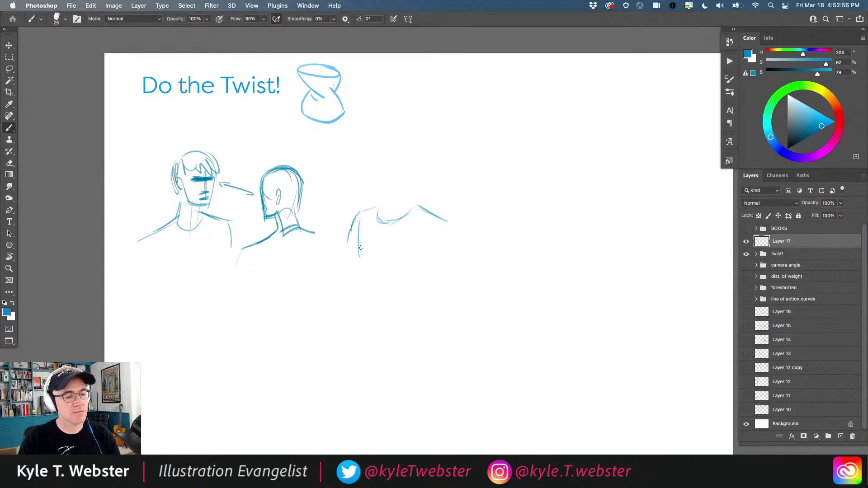
pyautogui.moveTo(356, 220); pyautogui.dragTo(357, 260)
pyautogui.moveTo(432, 243); pyautogui.dragTo(429, 232)
pyautogui.moveTo(363, 259)
pyautogui.mouseDown()
pyautogui.moveTo(402, 273)
pyautogui.moveTo(376, 273)
pyautogui.mouseUp()
pyautogui.moveTo(388, 224); pyautogui.dragTo(382, 332)
pyautogui.moveTo(417, 271); pyautogui.dragTo(434, 235)
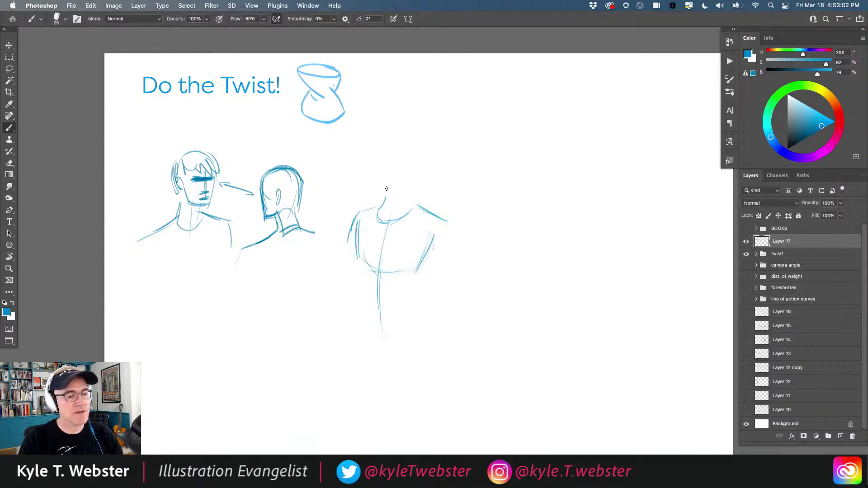
# Add a neck and turned head with facial features, refine the shoulders, and draw a small arrow for the gaze direction.
pyautogui.moveTo(378, 209)
pyautogui.mouseDown()
pyautogui.moveTo(387, 183)
pyautogui.moveTo(414, 200)
pyautogui.moveTo(430, 171)
pyautogui.moveTo(417, 148)
pyautogui.moveTo(398, 147)
pyautogui.moveTo(388, 180)
pyautogui.moveTo(431, 170)
pyautogui.moveTo(413, 191)
pyautogui.mouseUp()
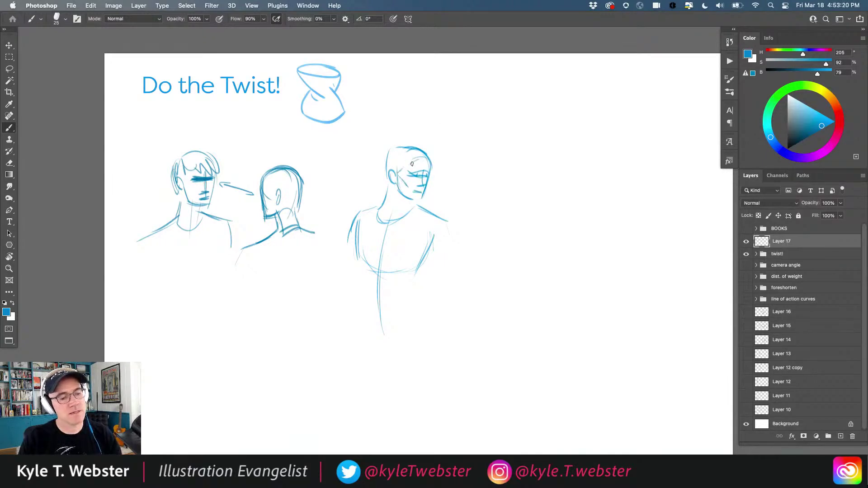
pyautogui.moveTo(401, 169)
pyautogui.mouseDown()
pyautogui.moveTo(396, 150)
pyautogui.moveTo(377, 209)
pyautogui.moveTo(384, 200)
pyautogui.moveTo(347, 246)
pyautogui.mouseUp()
pyautogui.moveTo(441, 222); pyautogui.dragTo(451, 253)
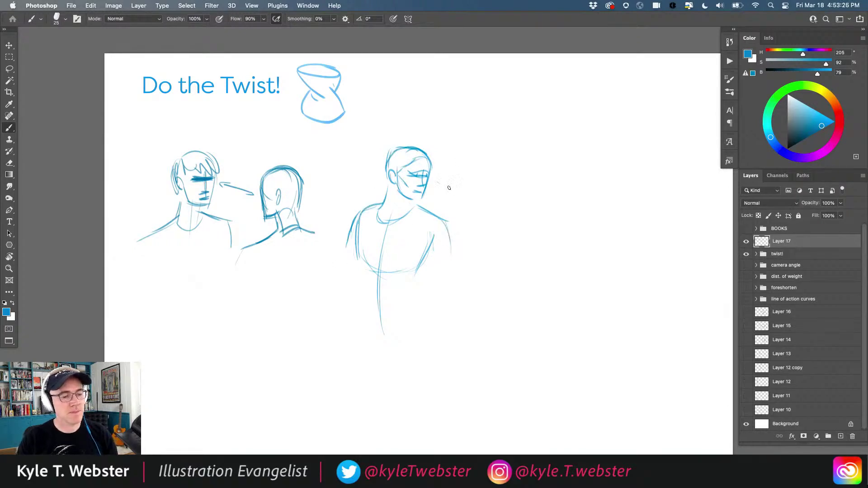
pyautogui.moveTo(449, 188); pyautogui.dragTo(458, 193)
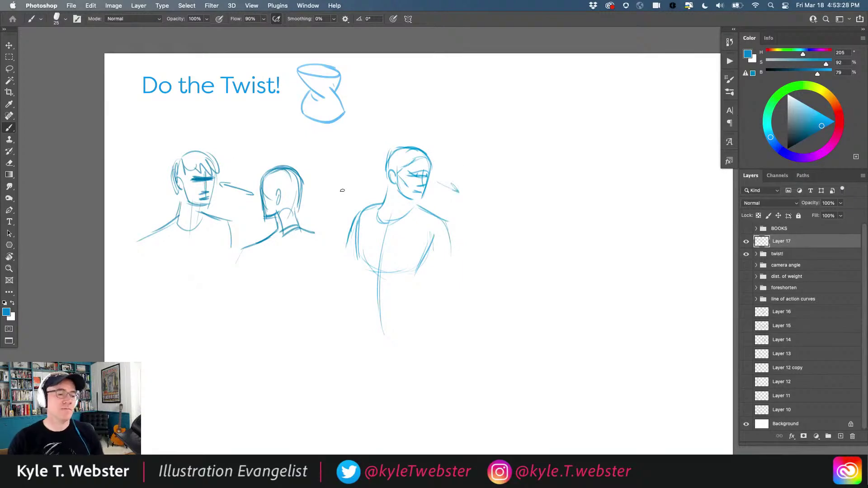
# Reinforce the neck and collar of the torso sketch and add a bent arm with its hand in front of the waist.
pyautogui.moveTo(410, 206); pyautogui.dragTo(379, 221)
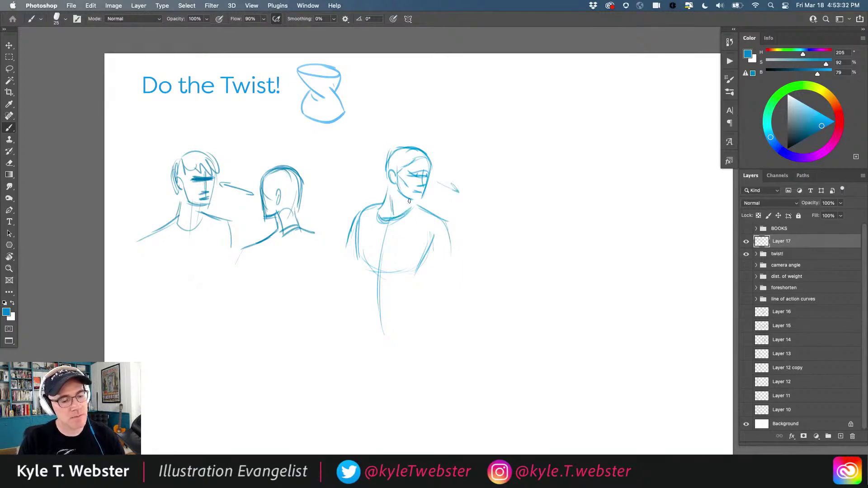
pyautogui.moveTo(408, 202); pyautogui.dragTo(419, 208)
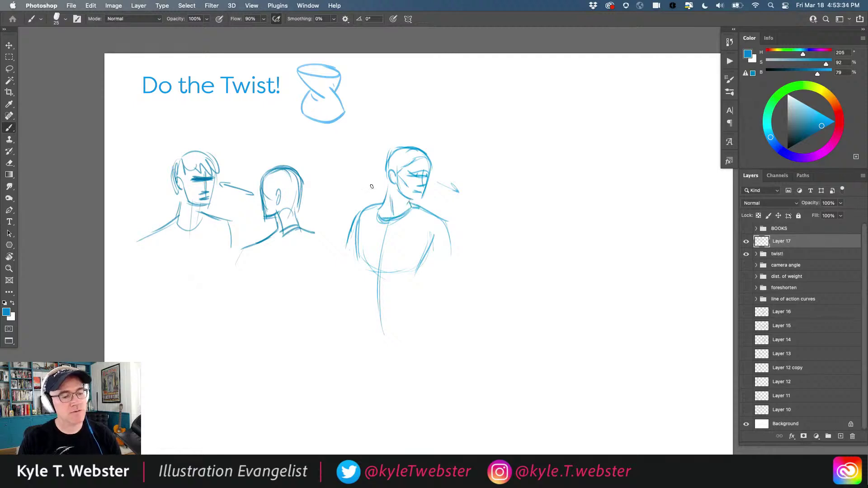
pyautogui.moveTo(443, 247)
pyautogui.mouseDown()
pyautogui.moveTo(440, 221)
pyautogui.moveTo(444, 298)
pyautogui.moveTo(413, 313)
pyautogui.mouseUp()
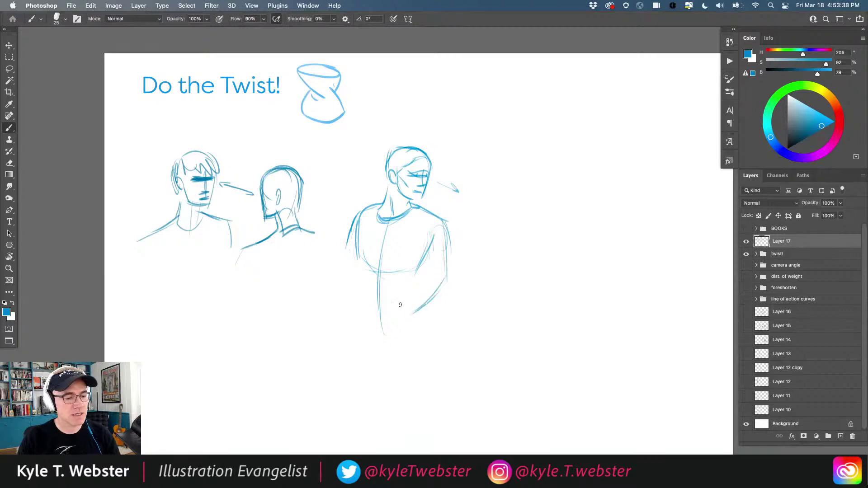
pyautogui.moveTo(441, 284)
pyautogui.mouseDown()
pyautogui.moveTo(443, 294)
pyautogui.moveTo(433, 284)
pyautogui.moveTo(410, 293)
pyautogui.moveTo(410, 305)
pyautogui.moveTo(385, 287)
pyautogui.moveTo(371, 300)
pyautogui.moveTo(376, 310)
pyautogui.moveTo(395, 309)
pyautogui.mouseUp()
pyautogui.moveTo(355, 225); pyautogui.dragTo(353, 255)
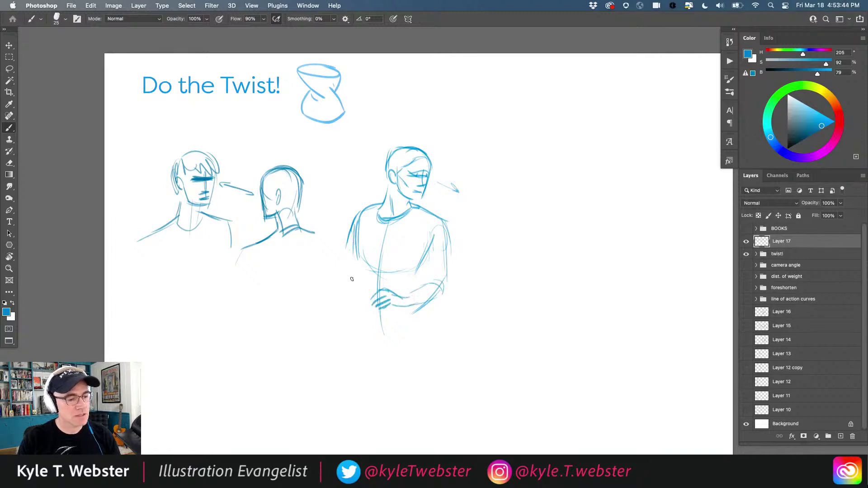
pyautogui.moveTo(360, 217); pyautogui.dragTo(354, 234)
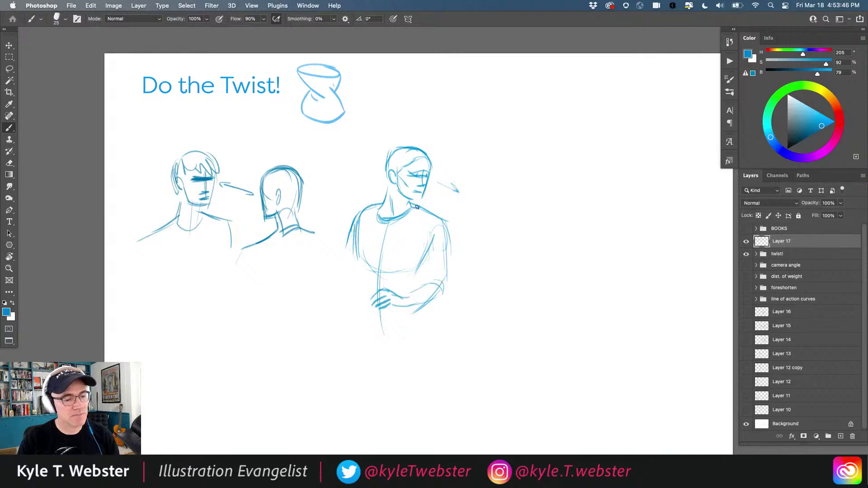
pyautogui.moveTo(413, 206); pyautogui.dragTo(410, 198)
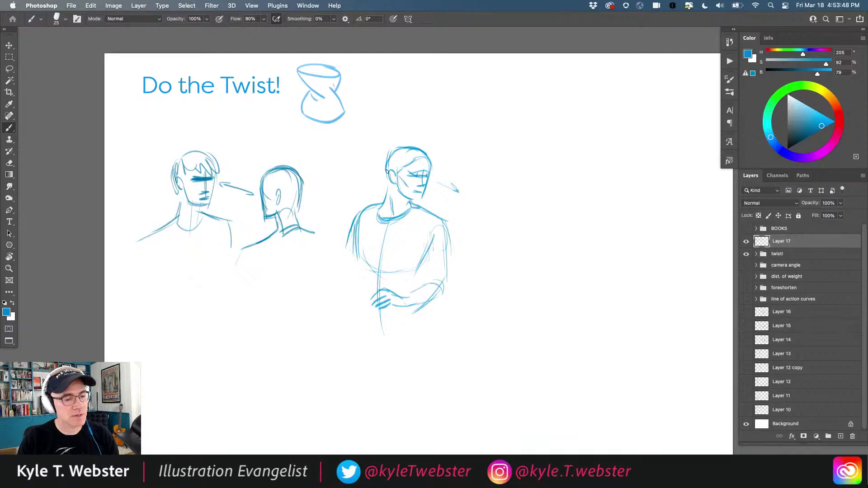
pyautogui.moveTo(387, 171); pyautogui.dragTo(387, 200)
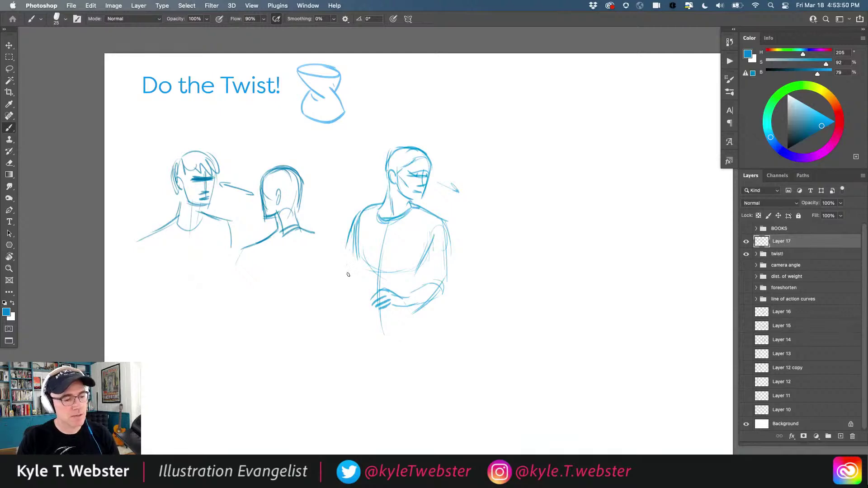
# Sketch the figure's other hand and a flat stack of slanted parallel lines as the object held between both hands.
pyautogui.moveTo(349, 268); pyautogui.dragTo(336, 281)
pyautogui.moveTo(336, 272); pyautogui.dragTo(333, 280)
pyautogui.moveTo(332, 274)
pyautogui.mouseDown()
pyautogui.moveTo(330, 282)
pyautogui.moveTo(374, 298)
pyautogui.moveTo(377, 308)
pyautogui.mouseUp()
pyautogui.moveTo(325, 297); pyautogui.dragTo(378, 311)
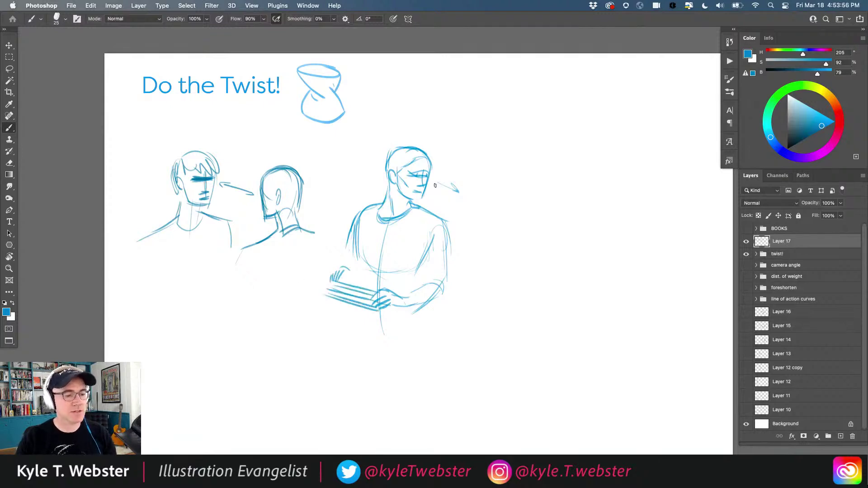
# Add a second gaze arrow beside the face and a curved rotation arrow behind the neck, and darken the shoulder and sleeve lines.
pyautogui.moveTo(458, 174); pyautogui.dragTo(466, 179)
pyautogui.moveTo(380, 184); pyautogui.dragTo(379, 193)
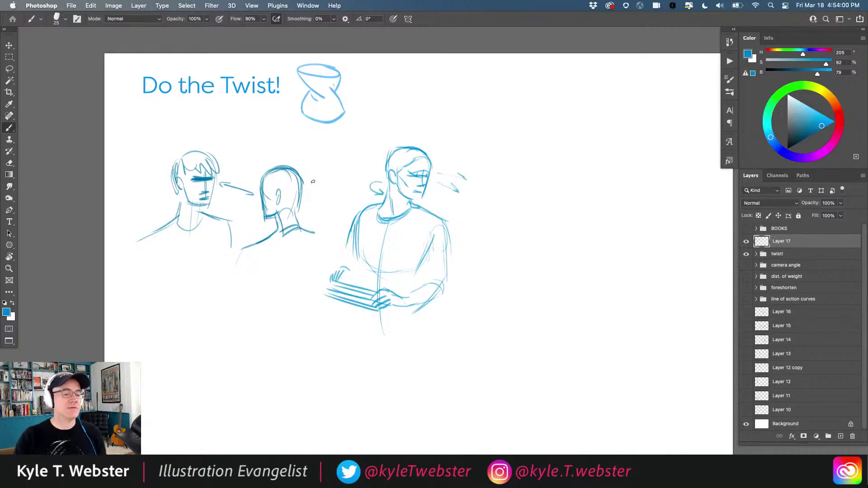
pyautogui.moveTo(387, 173); pyautogui.dragTo(393, 202)
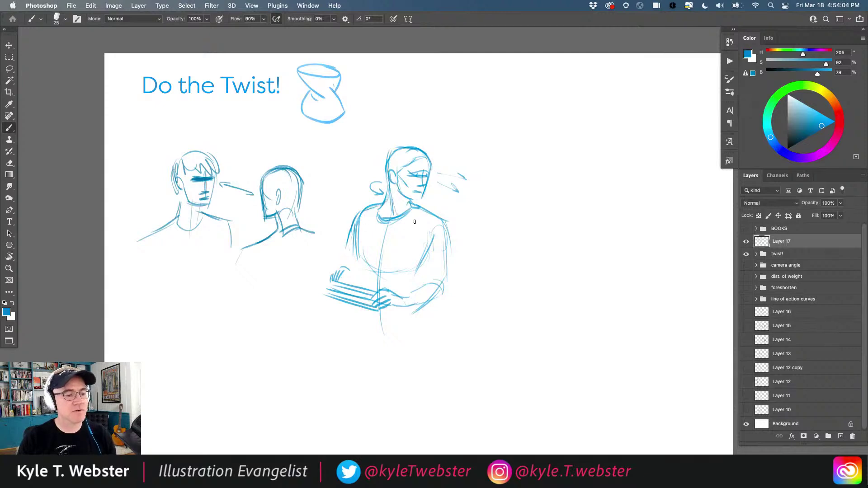
pyautogui.moveTo(439, 218)
pyautogui.mouseDown()
pyautogui.moveTo(447, 251)
pyautogui.moveTo(419, 259)
pyautogui.moveTo(420, 274)
pyautogui.mouseUp()
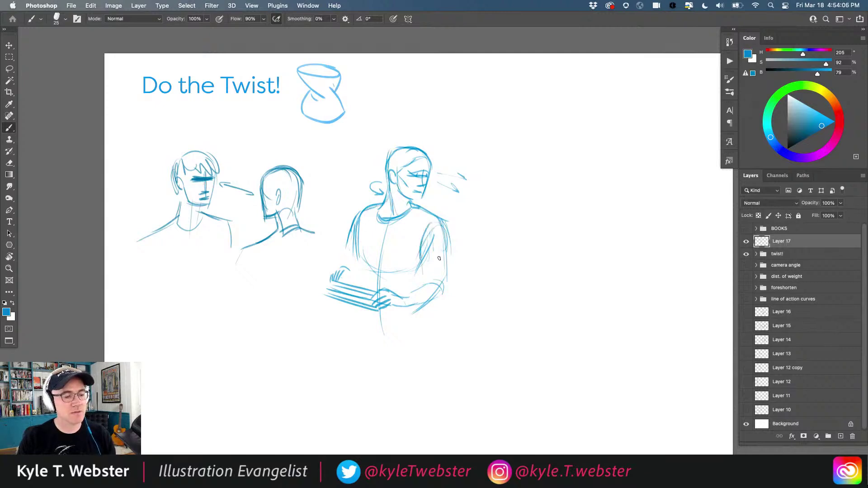
# Reinforce the first bust's shoulder line and draw a second arrow between the two facing heads.
pyautogui.hscroll(2, 324, 291)
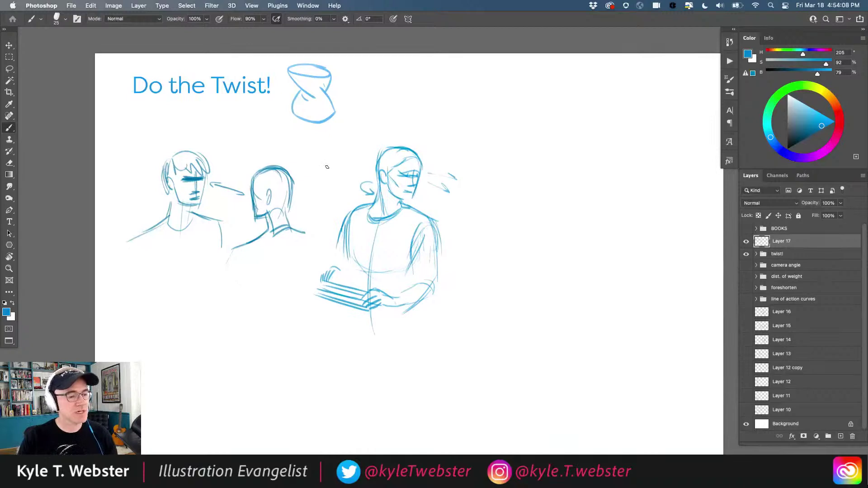
pyautogui.moveTo(136, 233); pyautogui.dragTo(166, 220)
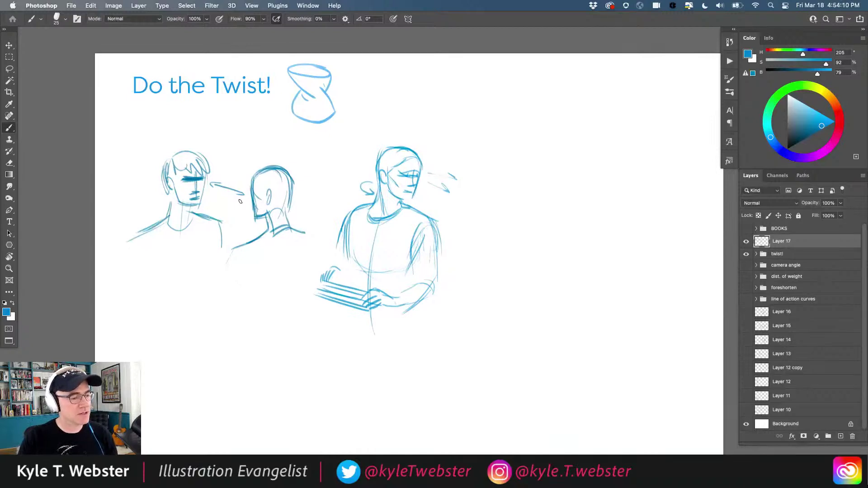
pyautogui.moveTo(211, 195); pyautogui.dragTo(243, 204)
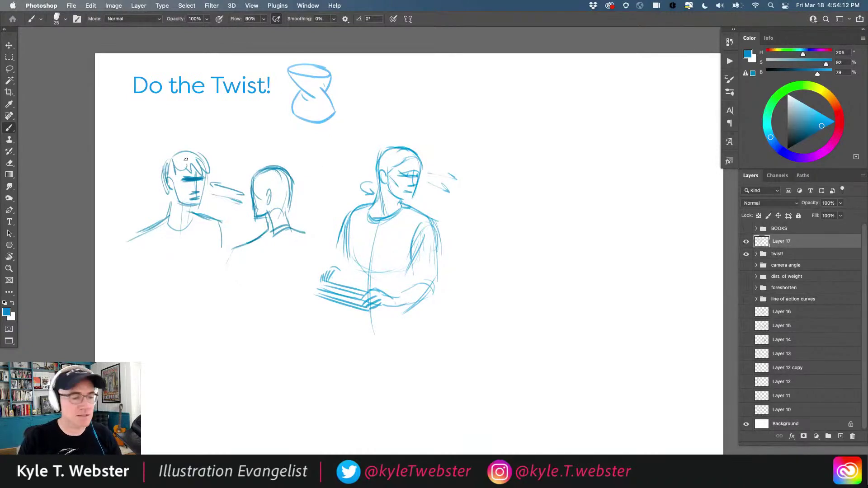
# Sketch a small crouching figure in the empty area beside the torso, with outstretched arm, head, twisted torso and bent front leg.
pyautogui.hscroll(8, 362, 272)
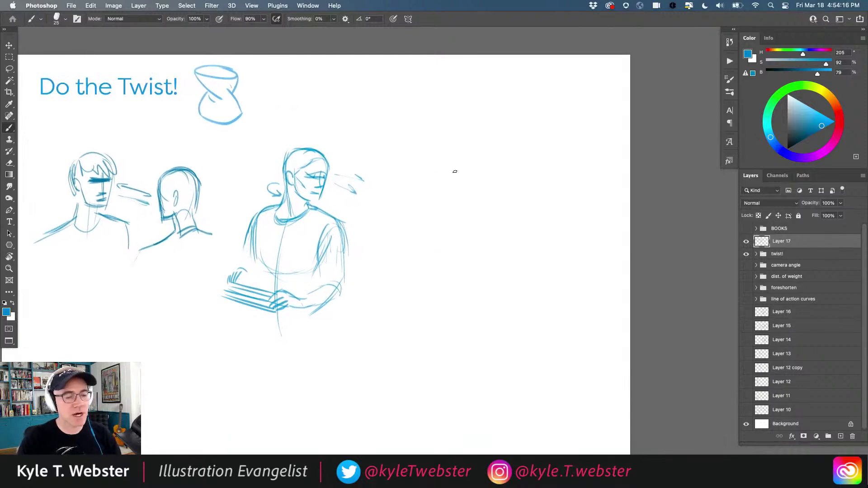
pyautogui.moveTo(493, 201)
pyautogui.mouseDown()
pyautogui.moveTo(483, 175)
pyautogui.moveTo(428, 163)
pyautogui.moveTo(484, 202)
pyautogui.moveTo(472, 190)
pyautogui.moveTo(467, 212)
pyautogui.moveTo(470, 194)
pyautogui.moveTo(477, 201)
pyautogui.mouseUp()
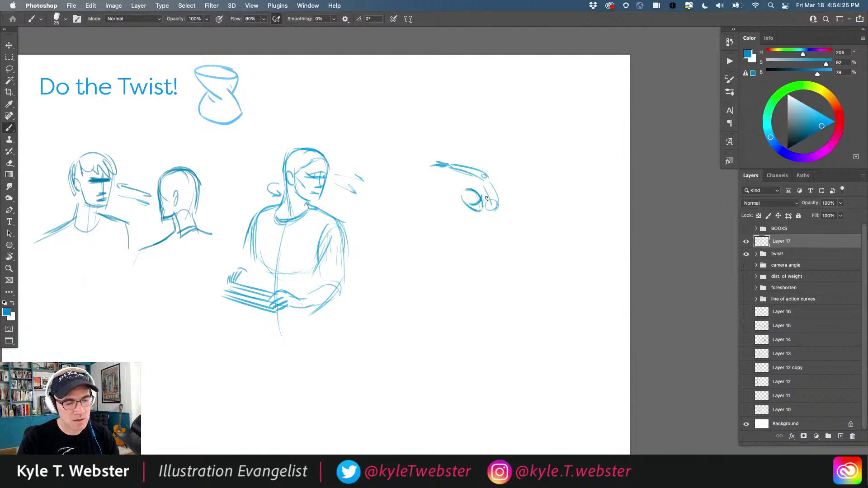
pyautogui.moveTo(468, 225)
pyautogui.mouseDown()
pyautogui.moveTo(484, 186)
pyautogui.moveTo(497, 205)
pyautogui.moveTo(479, 187)
pyautogui.moveTo(480, 197)
pyautogui.moveTo(495, 192)
pyautogui.moveTo(487, 230)
pyautogui.moveTo(498, 215)
pyautogui.moveTo(497, 238)
pyautogui.moveTo(499, 215)
pyautogui.moveTo(498, 239)
pyautogui.mouseUp()
pyautogui.moveTo(497, 203)
pyautogui.mouseDown()
pyautogui.moveTo(463, 227)
pyautogui.moveTo(476, 239)
pyautogui.moveTo(483, 231)
pyautogui.moveTo(489, 252)
pyautogui.moveTo(497, 228)
pyautogui.moveTo(489, 252)
pyautogui.mouseUp()
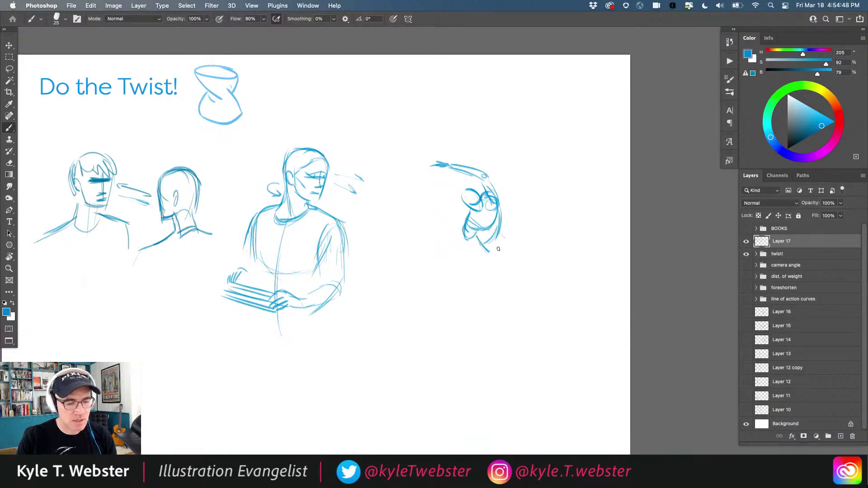
pyautogui.moveTo(479, 238)
pyautogui.mouseDown()
pyautogui.moveTo(510, 266)
pyautogui.moveTo(485, 257)
pyautogui.moveTo(493, 249)
pyautogui.moveTo(524, 262)
pyautogui.moveTo(512, 312)
pyautogui.moveTo(527, 307)
pyautogui.moveTo(514, 306)
pyautogui.moveTo(530, 314)
pyautogui.mouseUp()
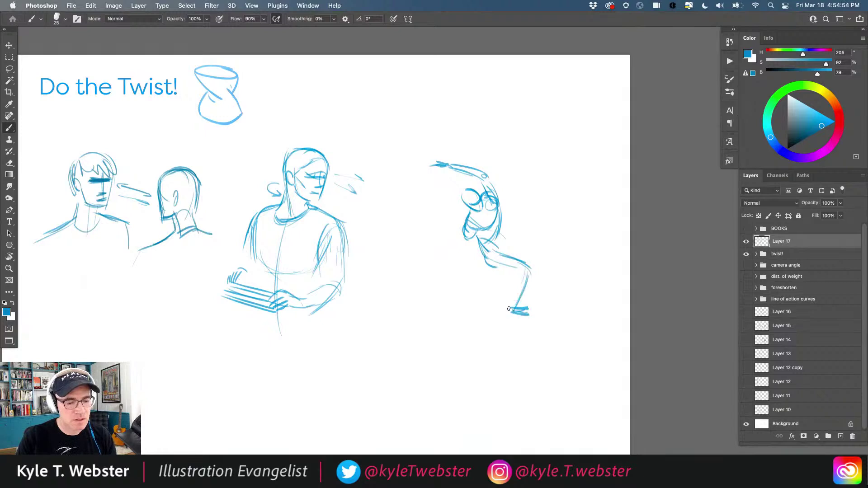
pyautogui.moveTo(516, 269)
pyautogui.mouseDown()
pyautogui.moveTo(511, 307)
pyautogui.moveTo(486, 258)
pyautogui.mouseUp()
# Draw two curved rotation arrows beside the crouching figure's torso and add its lowered arm and bent back leg.
pyautogui.moveTo(499, 227)
pyautogui.mouseDown()
pyautogui.moveTo(486, 257)
pyautogui.moveTo(479, 242)
pyautogui.moveTo(499, 226)
pyautogui.moveTo(517, 237)
pyautogui.mouseUp()
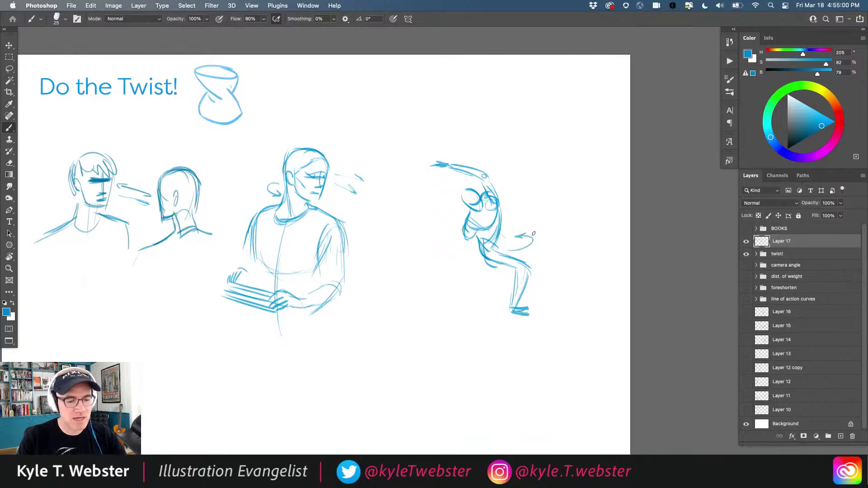
pyautogui.moveTo(508, 205)
pyautogui.mouseDown()
pyautogui.moveTo(522, 209)
pyautogui.moveTo(508, 218)
pyautogui.moveTo(514, 211)
pyautogui.moveTo(526, 241)
pyautogui.moveTo(519, 234)
pyautogui.mouseUp()
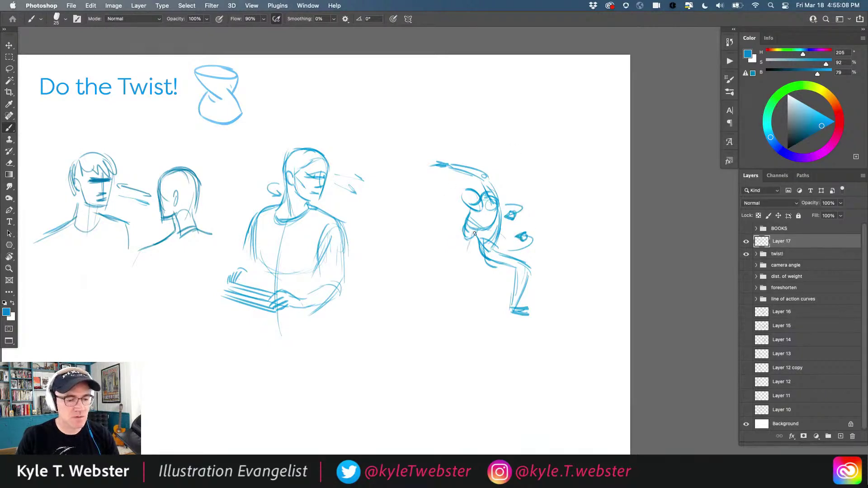
pyautogui.moveTo(464, 250)
pyautogui.mouseDown()
pyautogui.moveTo(455, 258)
pyautogui.moveTo(463, 234)
pyautogui.moveTo(462, 255)
pyautogui.moveTo(492, 259)
pyautogui.moveTo(485, 269)
pyautogui.moveTo(494, 292)
pyautogui.mouseUp()
pyautogui.moveTo(506, 258)
pyautogui.mouseDown()
pyautogui.moveTo(481, 263)
pyautogui.moveTo(498, 289)
pyautogui.moveTo(467, 305)
pyautogui.mouseUp()
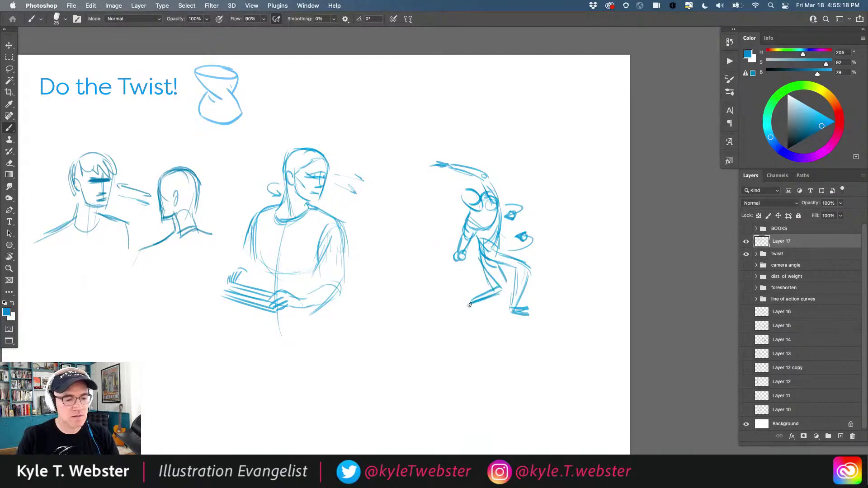
pyautogui.moveTo(492, 246)
pyautogui.mouseDown()
pyautogui.moveTo(494, 230)
pyautogui.moveTo(476, 207)
pyautogui.mouseUp()
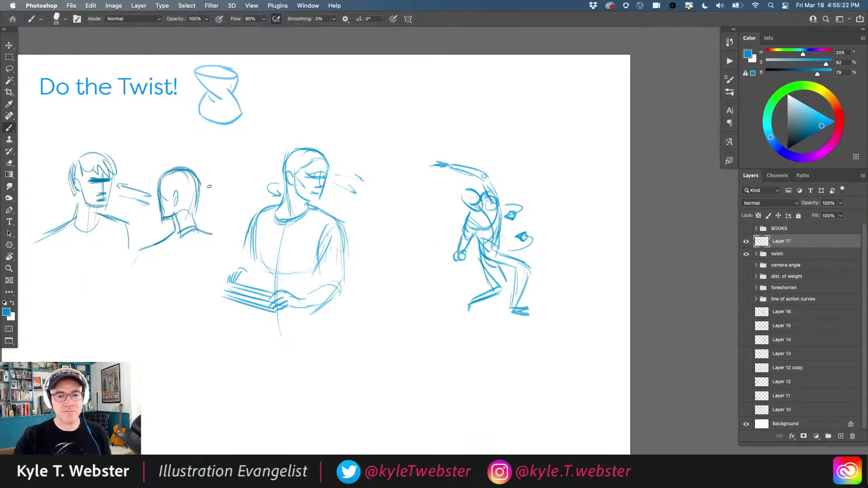
pyautogui.press('super+z')
# Switch the brush colour to red and mark the crouching figure's curved torso centre line, shoulder joints and neckline.
pyautogui.click(834, 116)
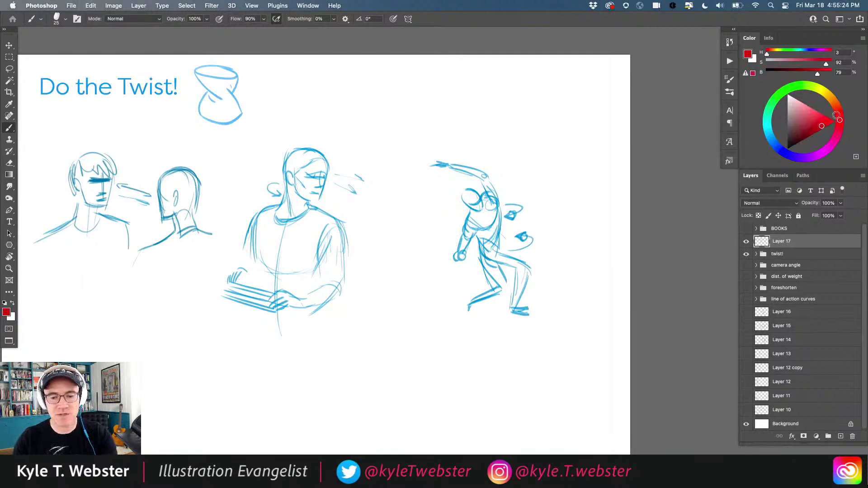
pyautogui.scroll(3, 435, 242)
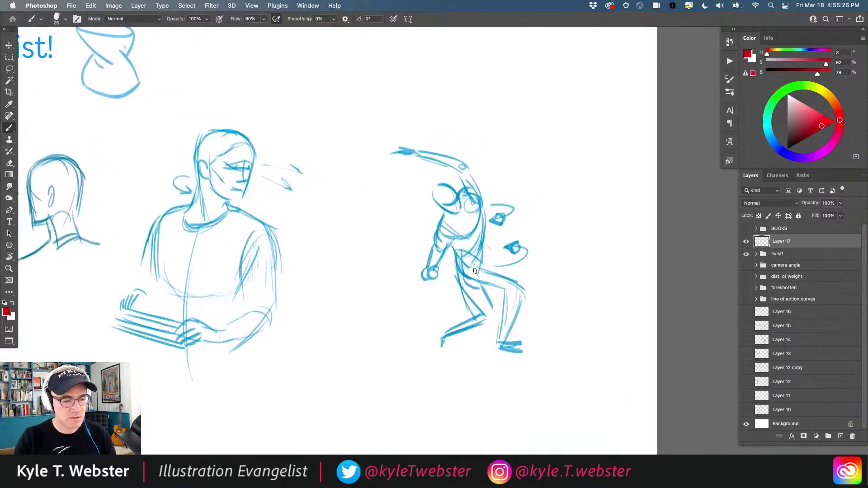
pyautogui.moveTo(486, 270); pyautogui.dragTo(458, 209)
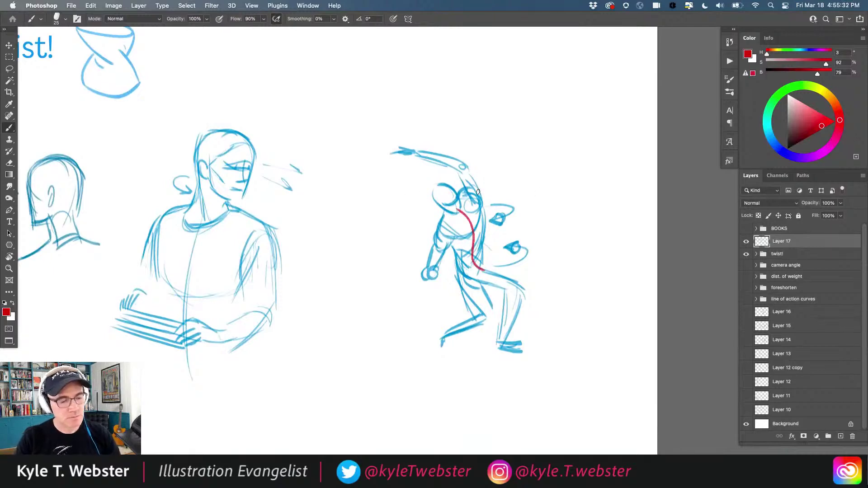
pyautogui.moveTo(438, 240); pyautogui.dragTo(440, 239)
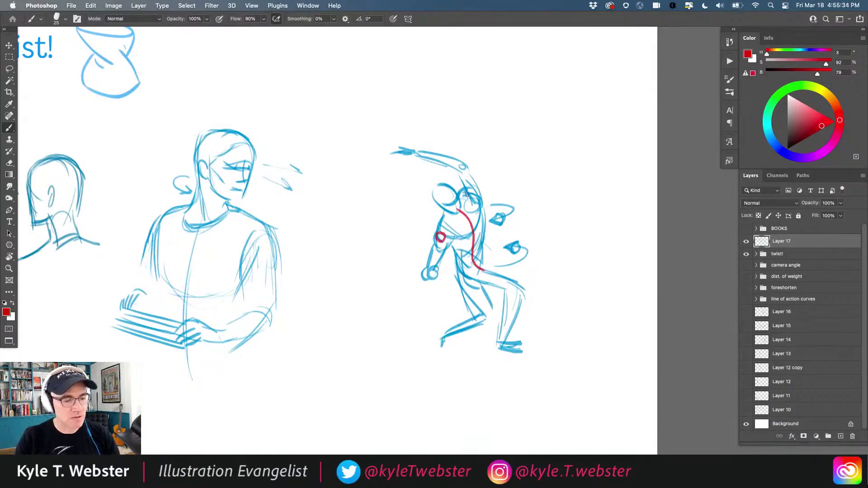
pyautogui.moveTo(471, 189); pyautogui.dragTo(438, 205)
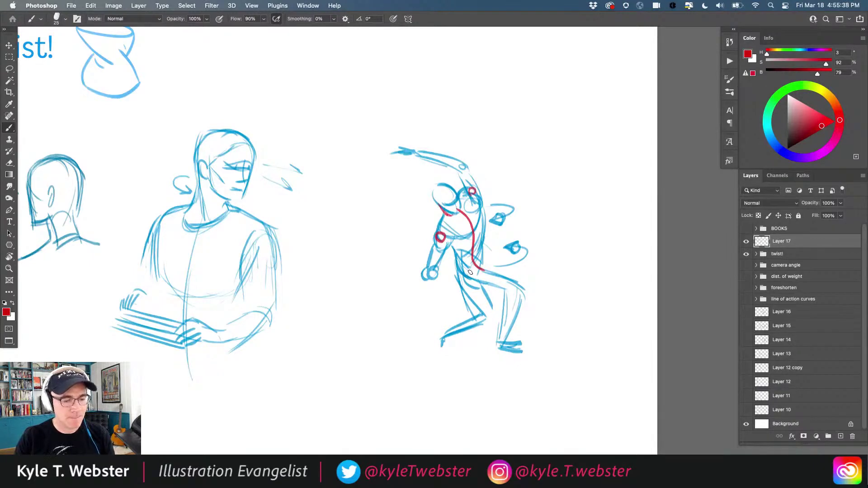
# Trace the crouching figure's legs, feet, hips and back in red, and add red strokes across the waist.
pyautogui.moveTo(471, 267)
pyautogui.mouseDown()
pyautogui.moveTo(522, 293)
pyautogui.moveTo(506, 340)
pyautogui.mouseUp()
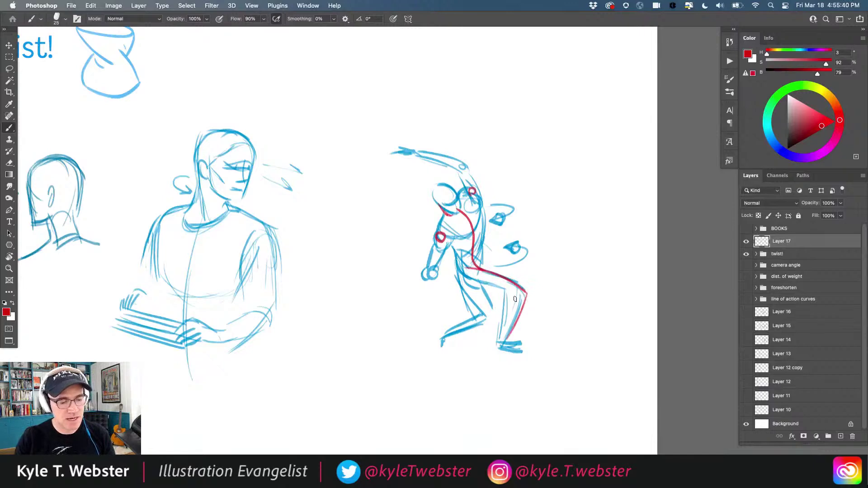
pyautogui.moveTo(515, 299)
pyautogui.mouseDown()
pyautogui.moveTo(497, 346)
pyautogui.moveTo(521, 348)
pyautogui.moveTo(496, 347)
pyautogui.mouseUp()
pyautogui.moveTo(515, 292)
pyautogui.mouseDown()
pyautogui.moveTo(465, 285)
pyautogui.moveTo(491, 291)
pyautogui.moveTo(459, 275)
pyautogui.moveTo(464, 252)
pyautogui.moveTo(457, 278)
pyautogui.moveTo(458, 254)
pyautogui.moveTo(449, 246)
pyautogui.moveTo(475, 265)
pyautogui.mouseUp()
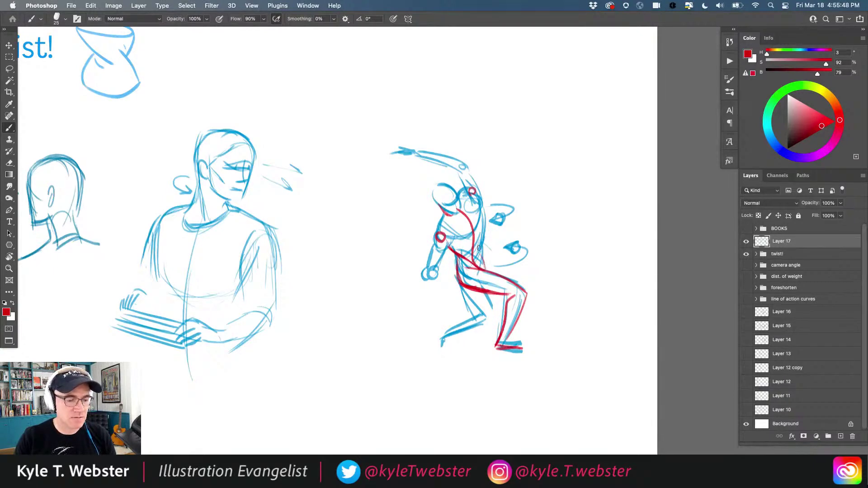
pyautogui.moveTo(484, 260); pyautogui.dragTo(479, 207)
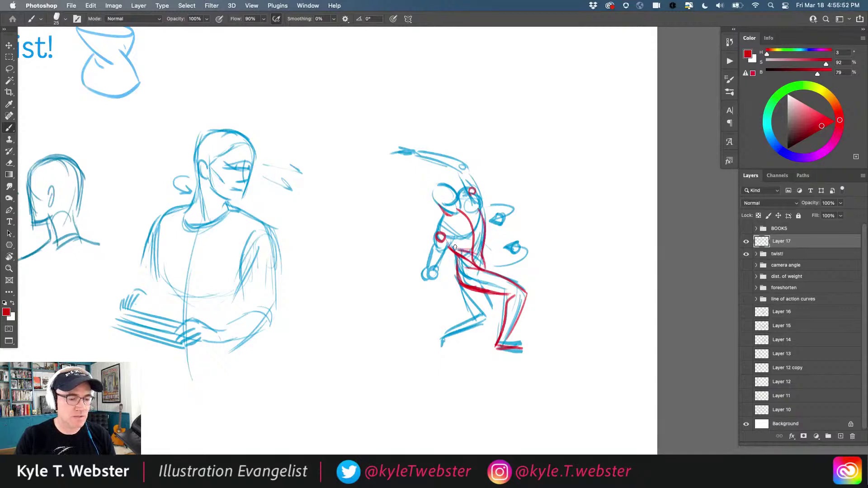
pyautogui.moveTo(465, 292)
pyautogui.mouseDown()
pyautogui.moveTo(492, 314)
pyautogui.moveTo(443, 329)
pyautogui.moveTo(462, 347)
pyautogui.mouseUp()
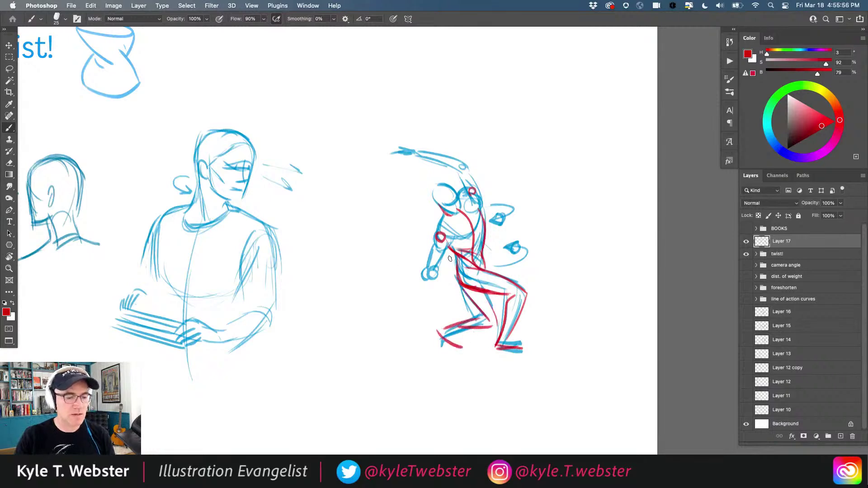
pyautogui.moveTo(483, 230); pyautogui.dragTo(447, 260)
pyautogui.press('super+minus')
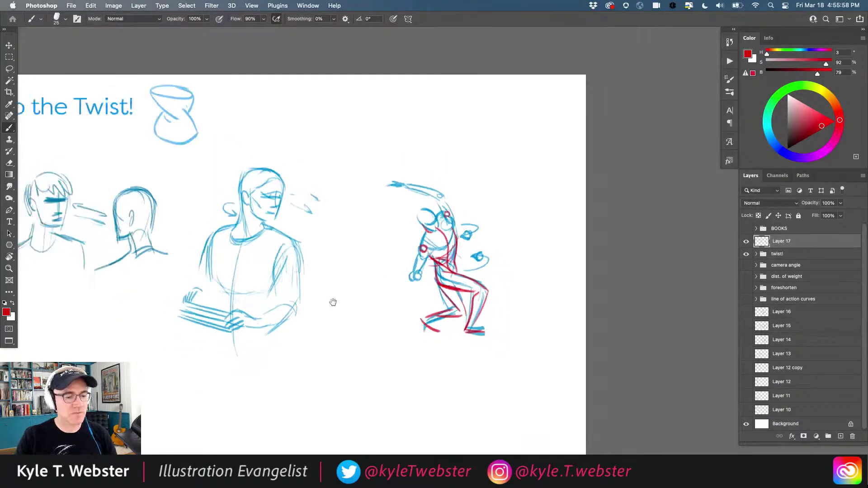
# Sketch a red standing figure's upper body between the torso study and the crouching figure, with head, shoulders, one bent arm and one hanging arm.
pyautogui.moveTo(327, 299); pyautogui.dragTo(389, 268)
pyautogui.scroll(-1, 393, 279)
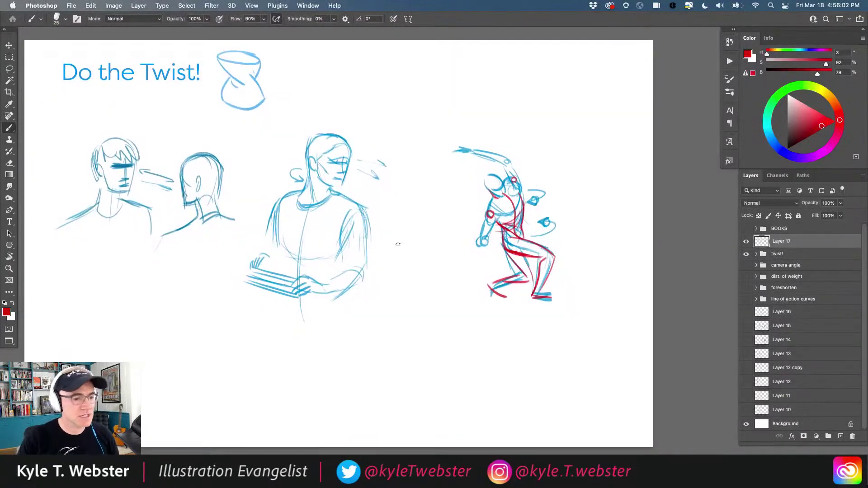
pyautogui.moveTo(448, 269); pyautogui.dragTo(459, 319)
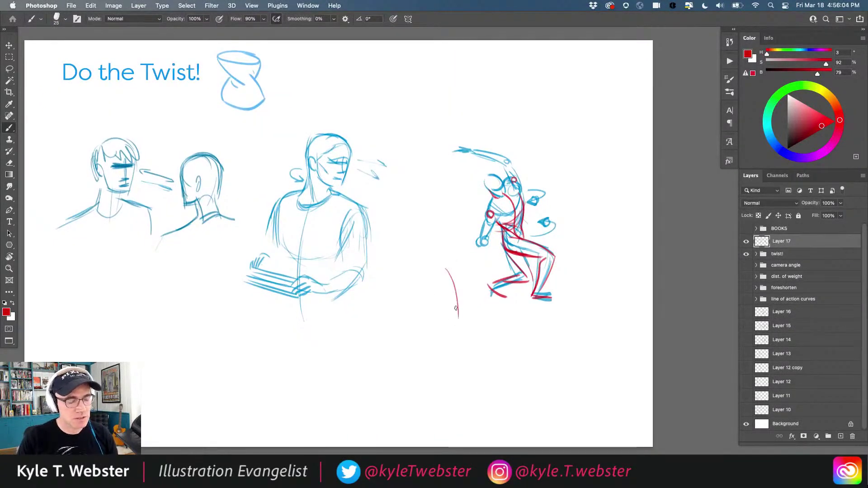
pyautogui.moveTo(443, 272)
pyautogui.mouseDown()
pyautogui.moveTo(454, 342)
pyautogui.moveTo(442, 306)
pyautogui.mouseUp()
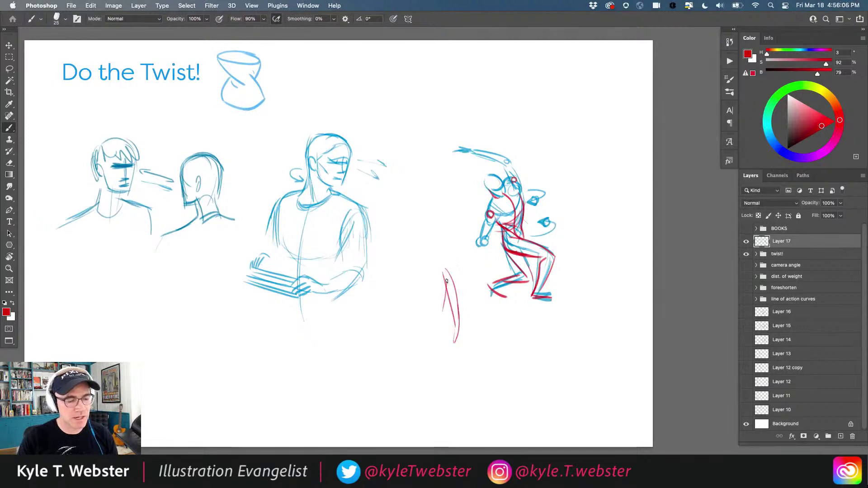
pyautogui.moveTo(416, 280); pyautogui.dragTo(424, 312)
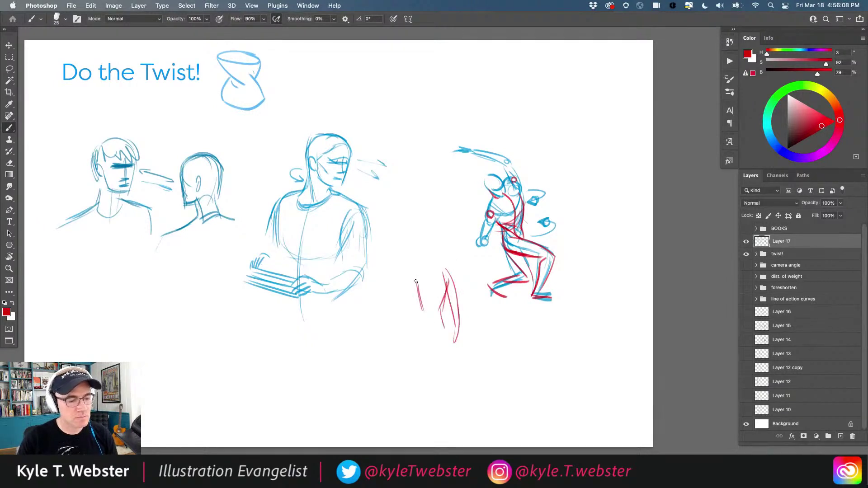
pyautogui.moveTo(415, 271)
pyautogui.mouseDown()
pyautogui.moveTo(407, 304)
pyautogui.moveTo(420, 308)
pyautogui.moveTo(405, 298)
pyautogui.moveTo(420, 283)
pyautogui.moveTo(426, 313)
pyautogui.mouseUp()
pyautogui.moveTo(441, 268)
pyautogui.mouseDown()
pyautogui.moveTo(452, 289)
pyautogui.moveTo(448, 271)
pyautogui.moveTo(420, 270)
pyautogui.moveTo(457, 350)
pyautogui.mouseUp()
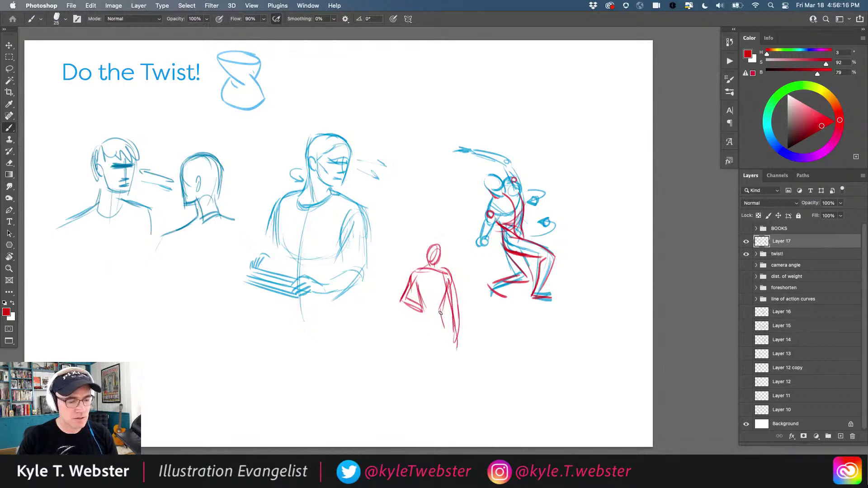
pyautogui.moveTo(442, 299)
pyautogui.mouseDown()
pyautogui.moveTo(429, 318)
pyautogui.moveTo(444, 326)
pyautogui.mouseUp()
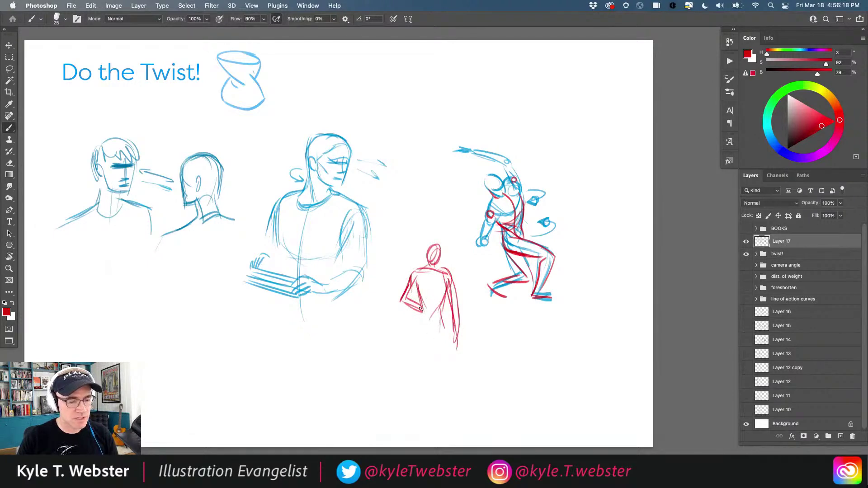
# Add the red figure's torso side, hips and two legs in a walking stance, with both feet.
pyautogui.moveTo(422, 284)
pyautogui.mouseDown()
pyautogui.moveTo(418, 323)
pyautogui.moveTo(430, 371)
pyautogui.moveTo(422, 409)
pyautogui.moveTo(407, 426)
pyautogui.mouseUp()
pyautogui.moveTo(420, 390)
pyautogui.mouseDown()
pyautogui.moveTo(406, 427)
pyautogui.moveTo(422, 343)
pyautogui.moveTo(419, 384)
pyautogui.mouseUp()
pyautogui.moveTo(430, 325)
pyautogui.mouseDown()
pyautogui.moveTo(414, 374)
pyautogui.moveTo(446, 405)
pyautogui.mouseUp()
pyautogui.moveTo(434, 366)
pyautogui.mouseDown()
pyautogui.moveTo(450, 409)
pyautogui.moveTo(435, 417)
pyautogui.moveTo(441, 388)
pyautogui.mouseUp()
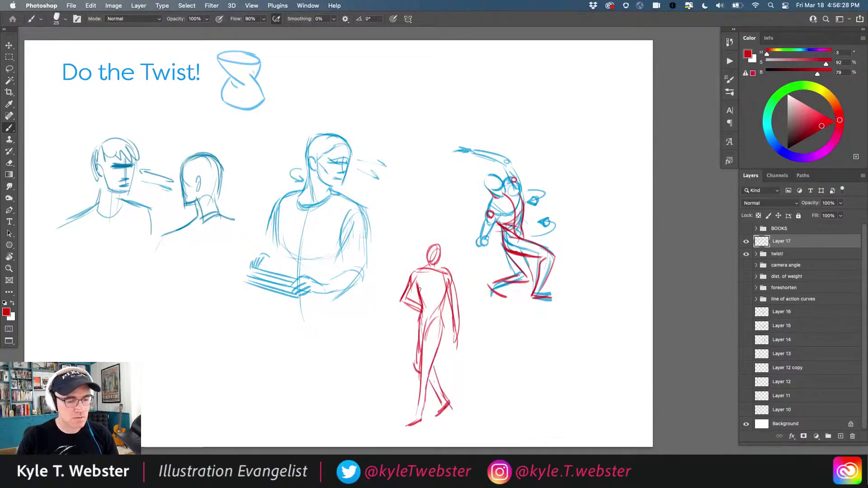
# Draw the bent arm's hand at the red figure's waist, and add the neckline, a darker torso side and a slanted waistline.
pyautogui.moveTo(432, 308); pyautogui.dragTo(428, 311)
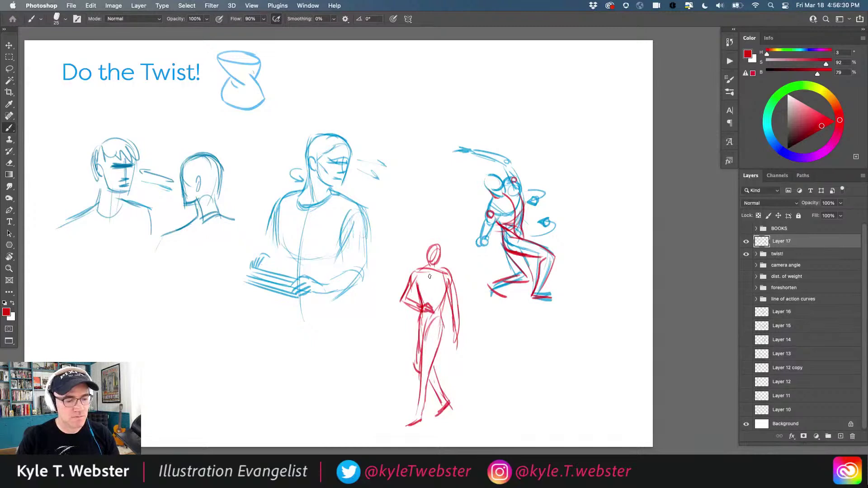
pyautogui.moveTo(439, 270)
pyautogui.mouseDown()
pyautogui.moveTo(428, 274)
pyautogui.moveTo(437, 266)
pyautogui.moveTo(429, 257)
pyautogui.moveTo(414, 277)
pyautogui.moveTo(450, 290)
pyautogui.moveTo(457, 328)
pyautogui.moveTo(441, 306)
pyautogui.moveTo(441, 337)
pyautogui.moveTo(436, 314)
pyautogui.mouseUp()
pyautogui.moveTo(419, 324); pyautogui.dragTo(439, 313)
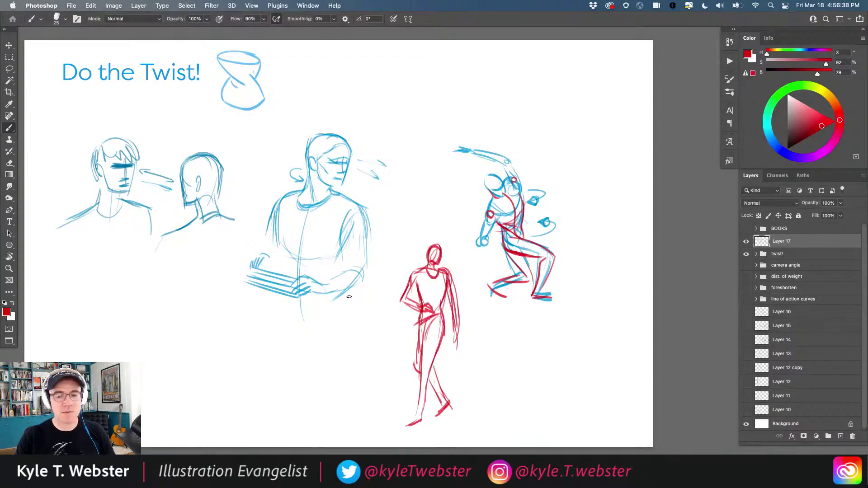